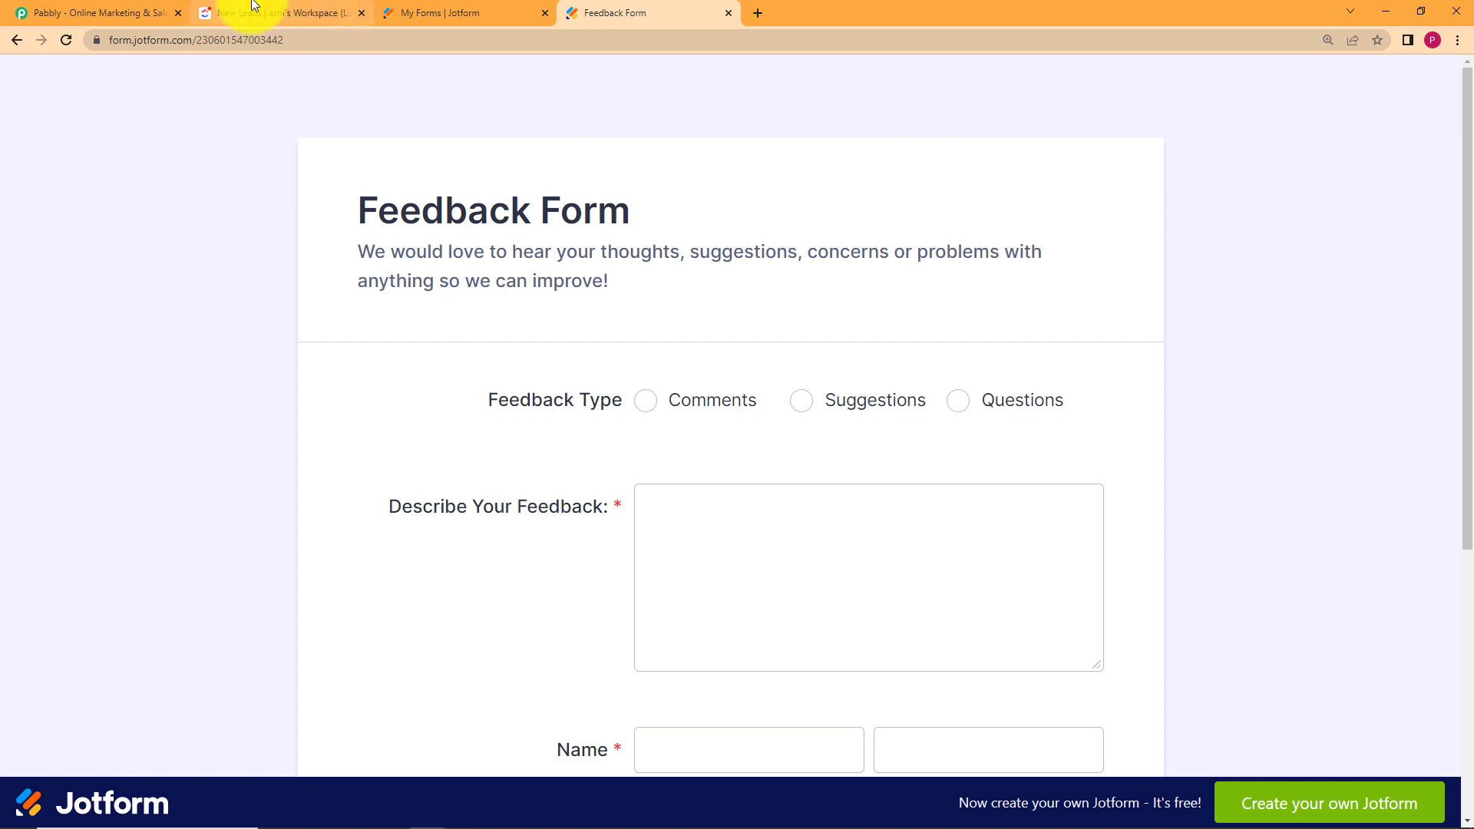
# Switch to the ClickUp New Leads list tab.
pyautogui.click(258, 12)
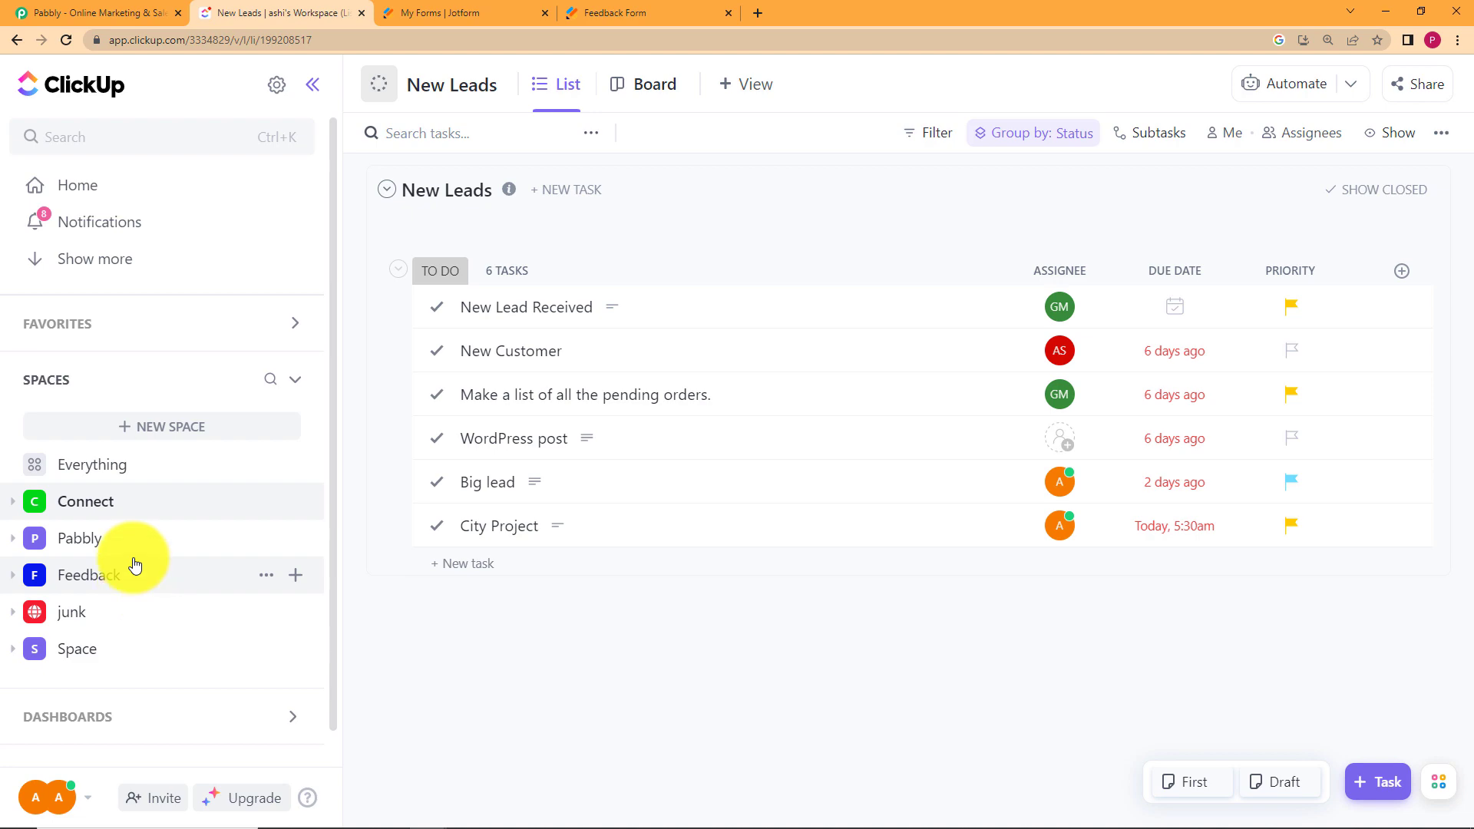
# Switch to the pabbly.com homepage tab.
pyautogui.click(91, 12)
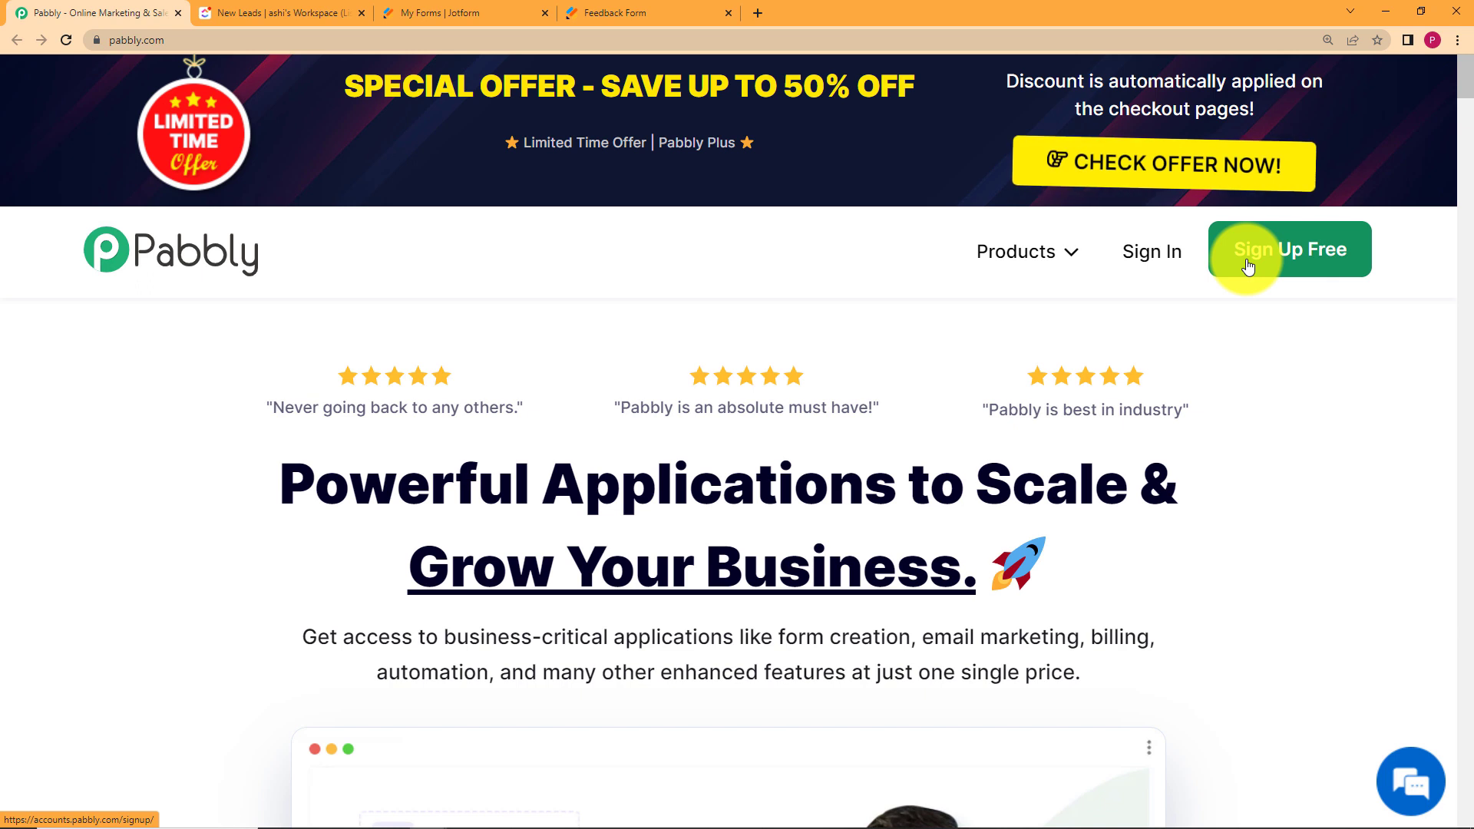
# Sign in to Pabbly with Google and open Pabbly Connect from All Apps.
pyautogui.click(1164, 255)
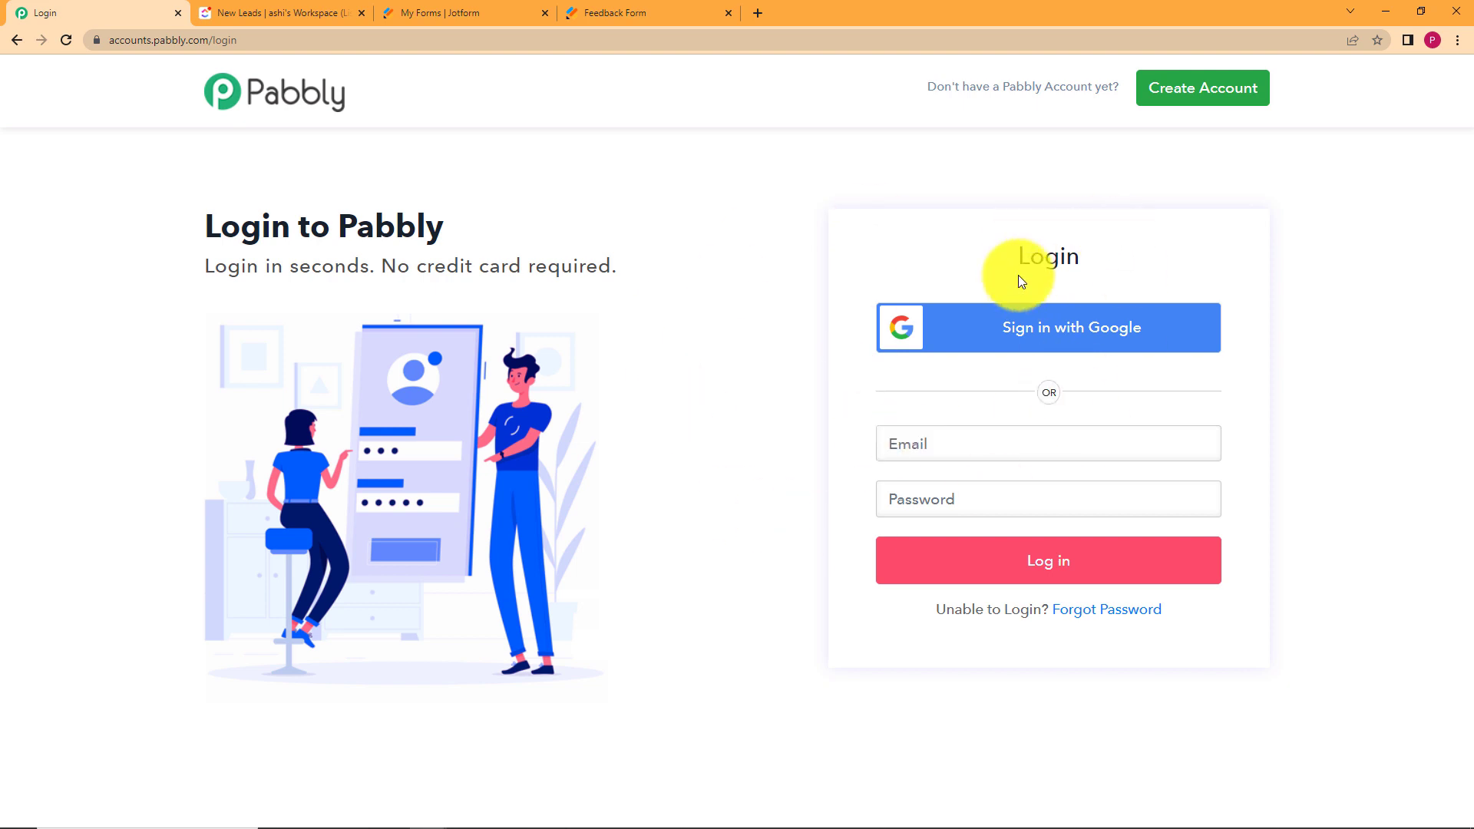
pyautogui.click(1035, 347)
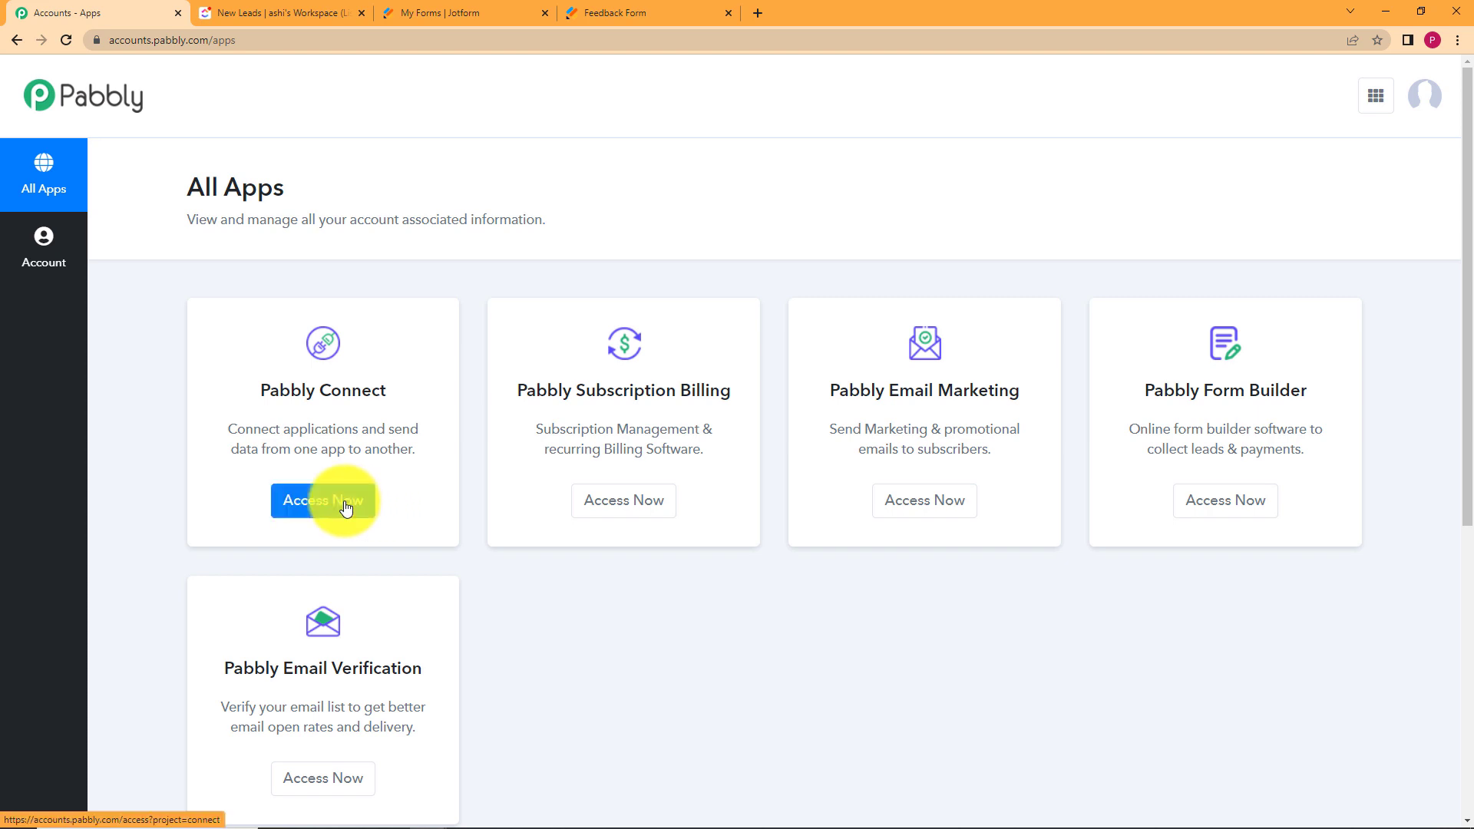
pyautogui.moveTo(390, 387); pyautogui.dragTo(271, 397)
pyautogui.click(202, 419)
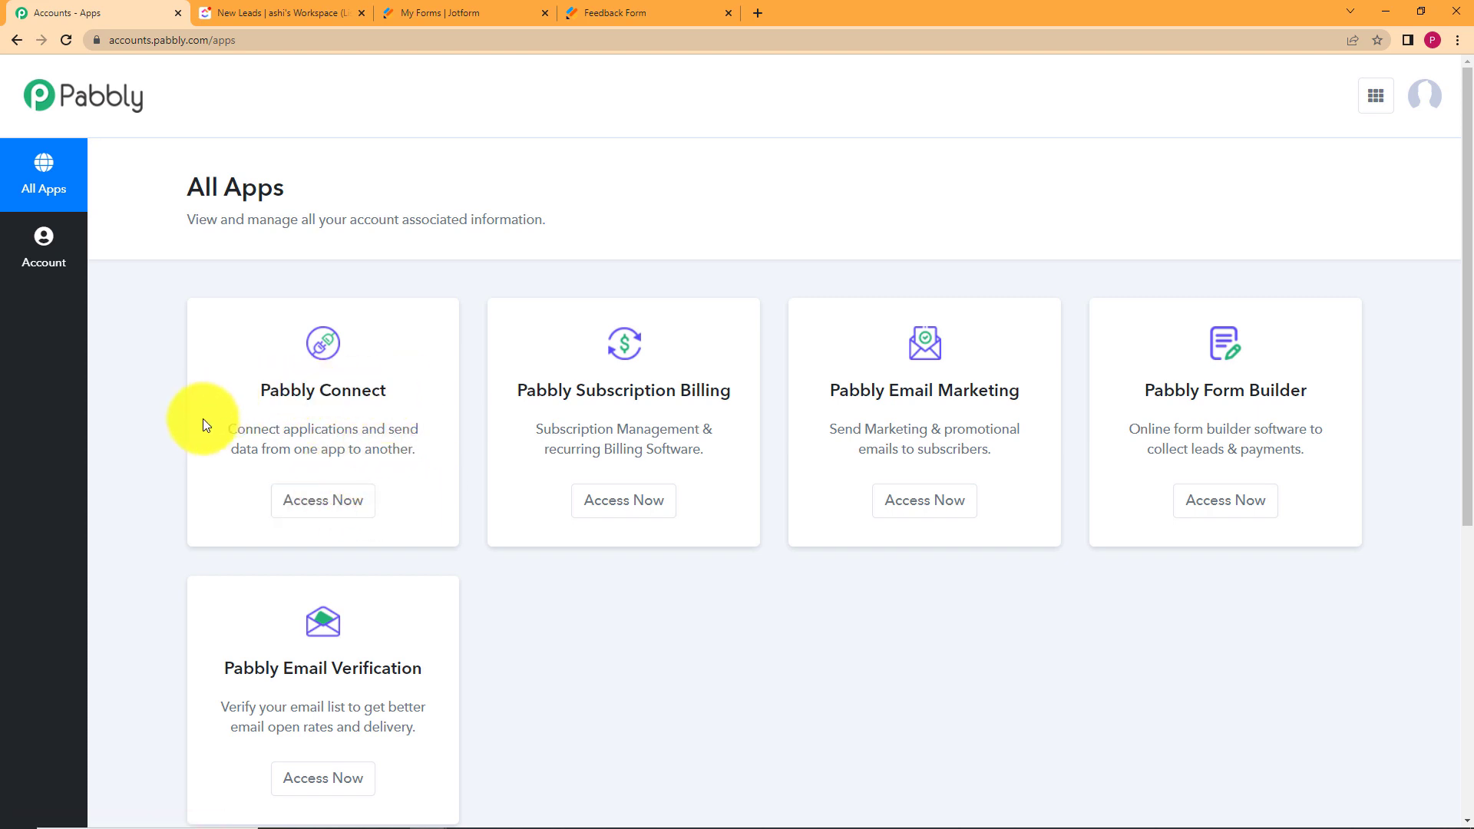
pyautogui.click(332, 506)
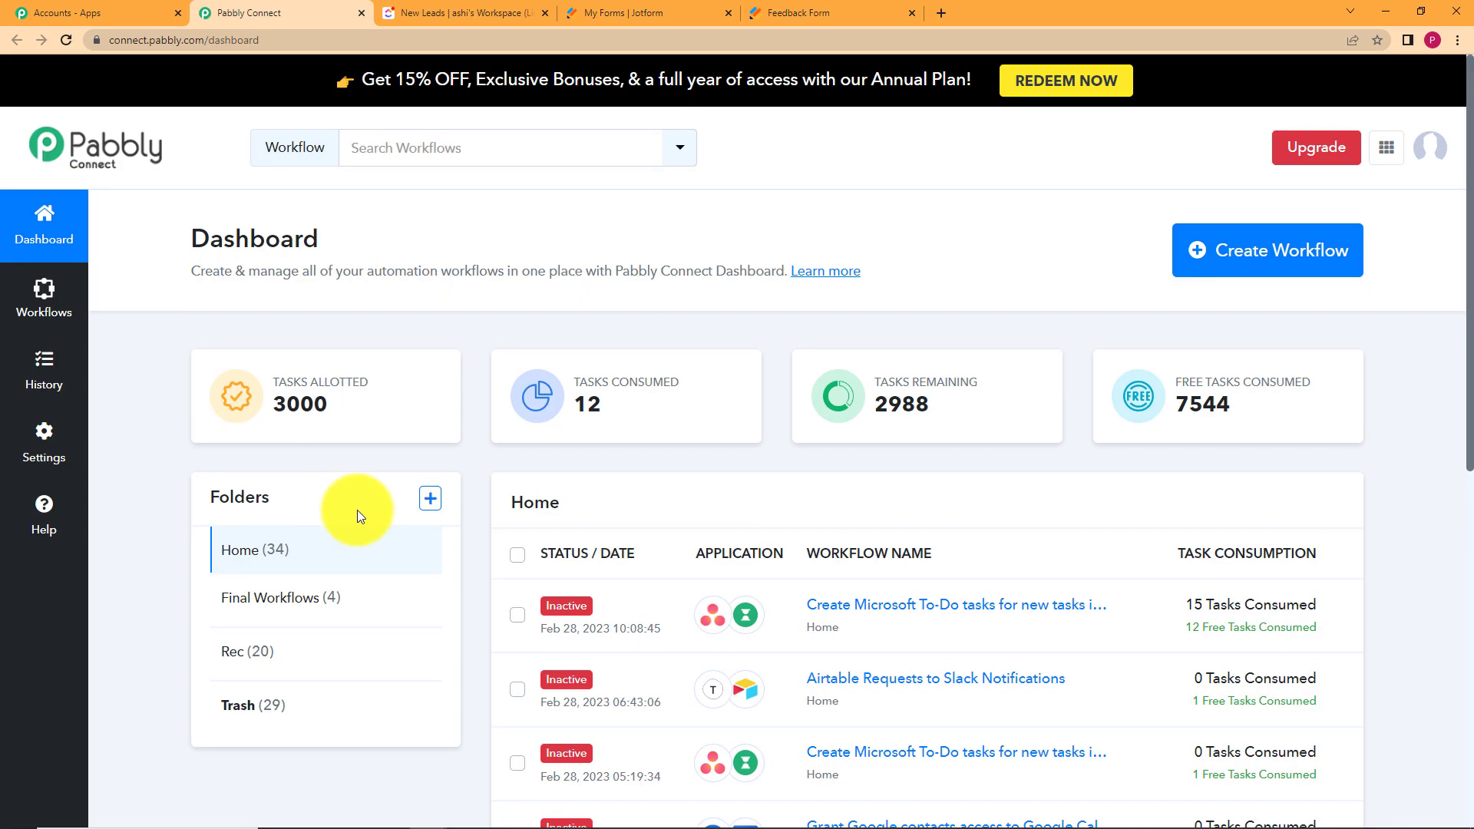
pyautogui.moveTo(668, 401)
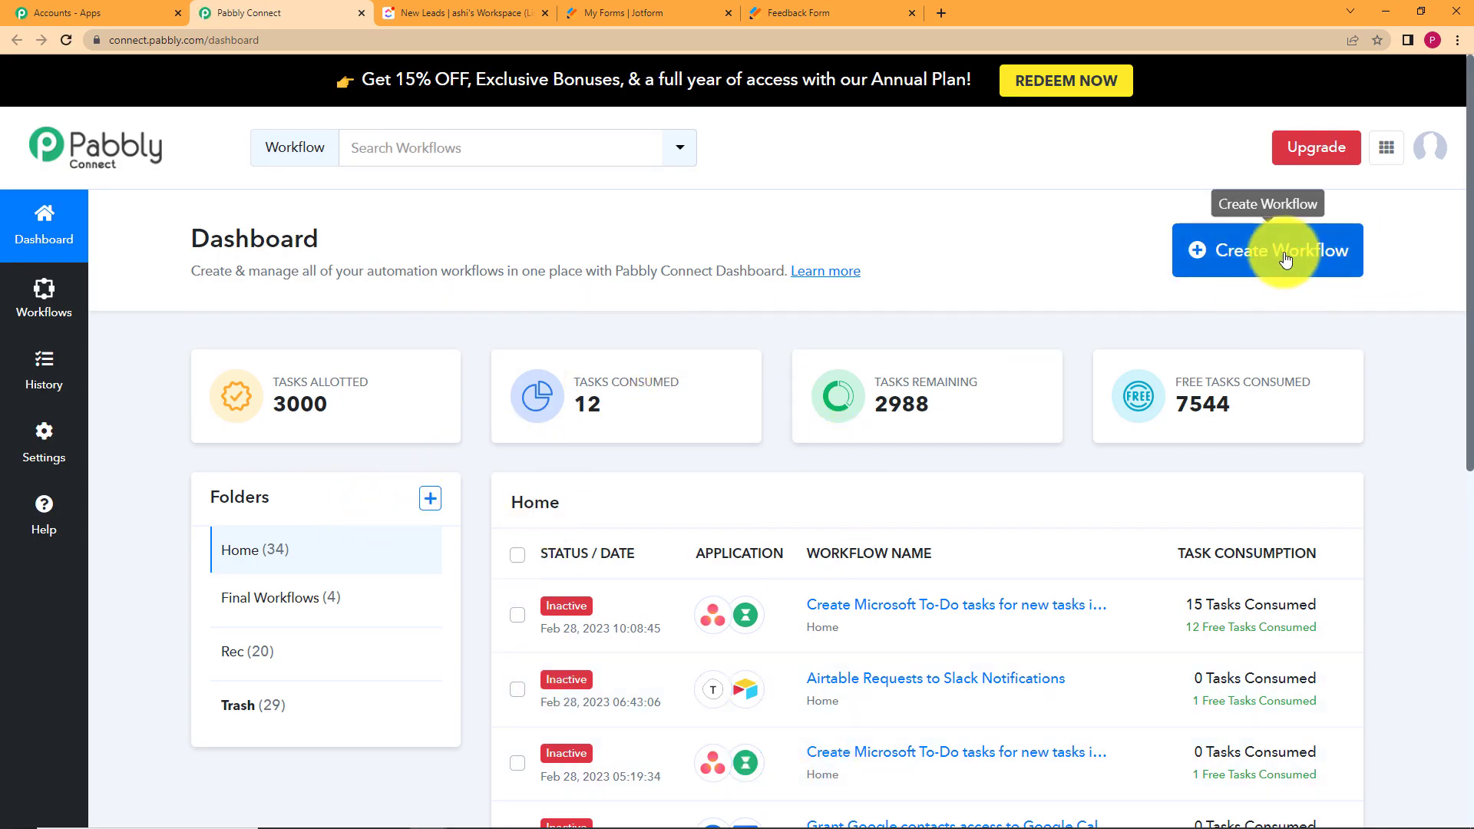
# Create a workflow named 'Add a new folder to ClickUp for New Jotform submissions'.
pyautogui.click(1231, 281)
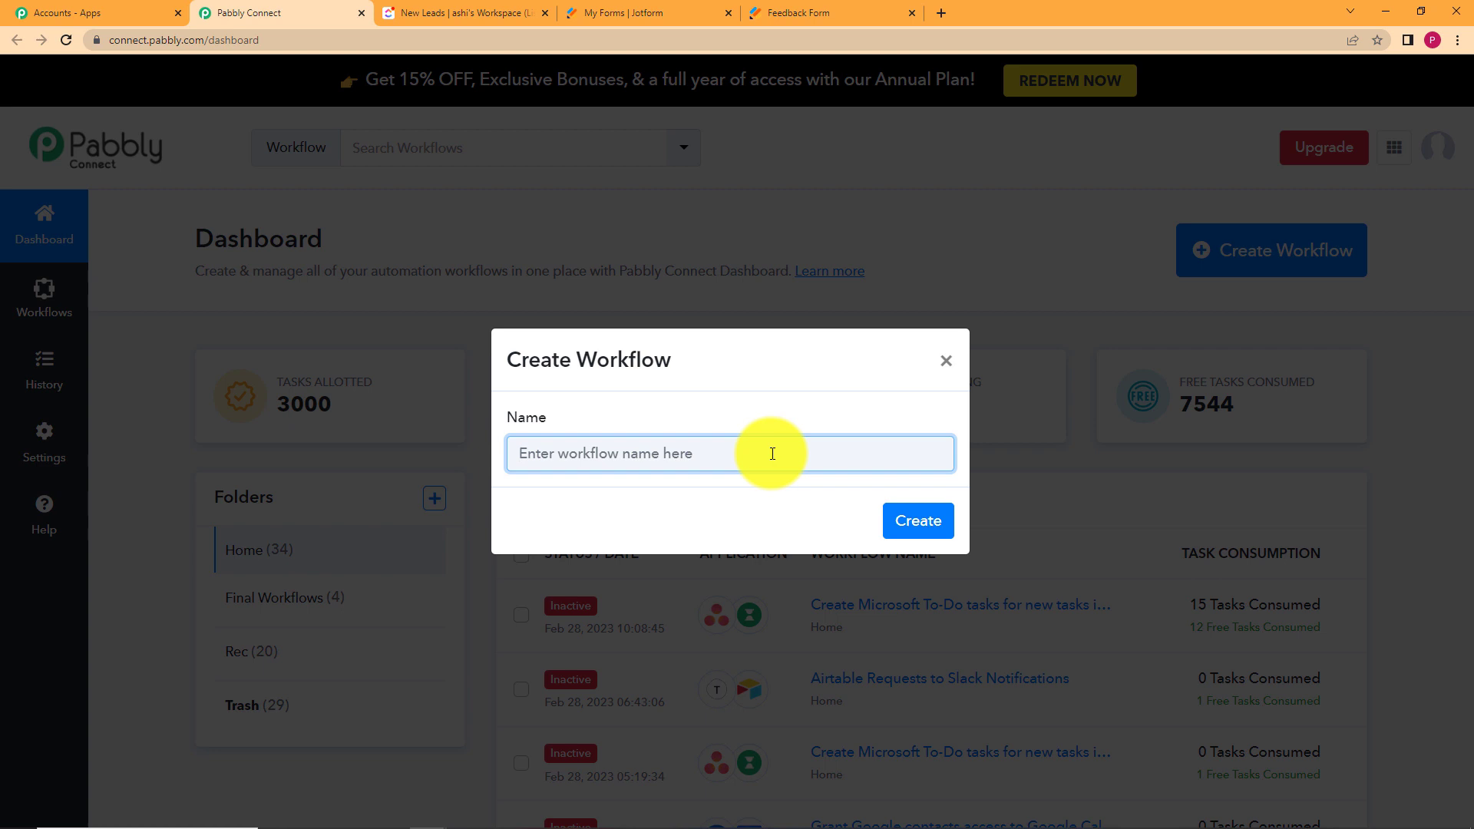
pyautogui.write('A')
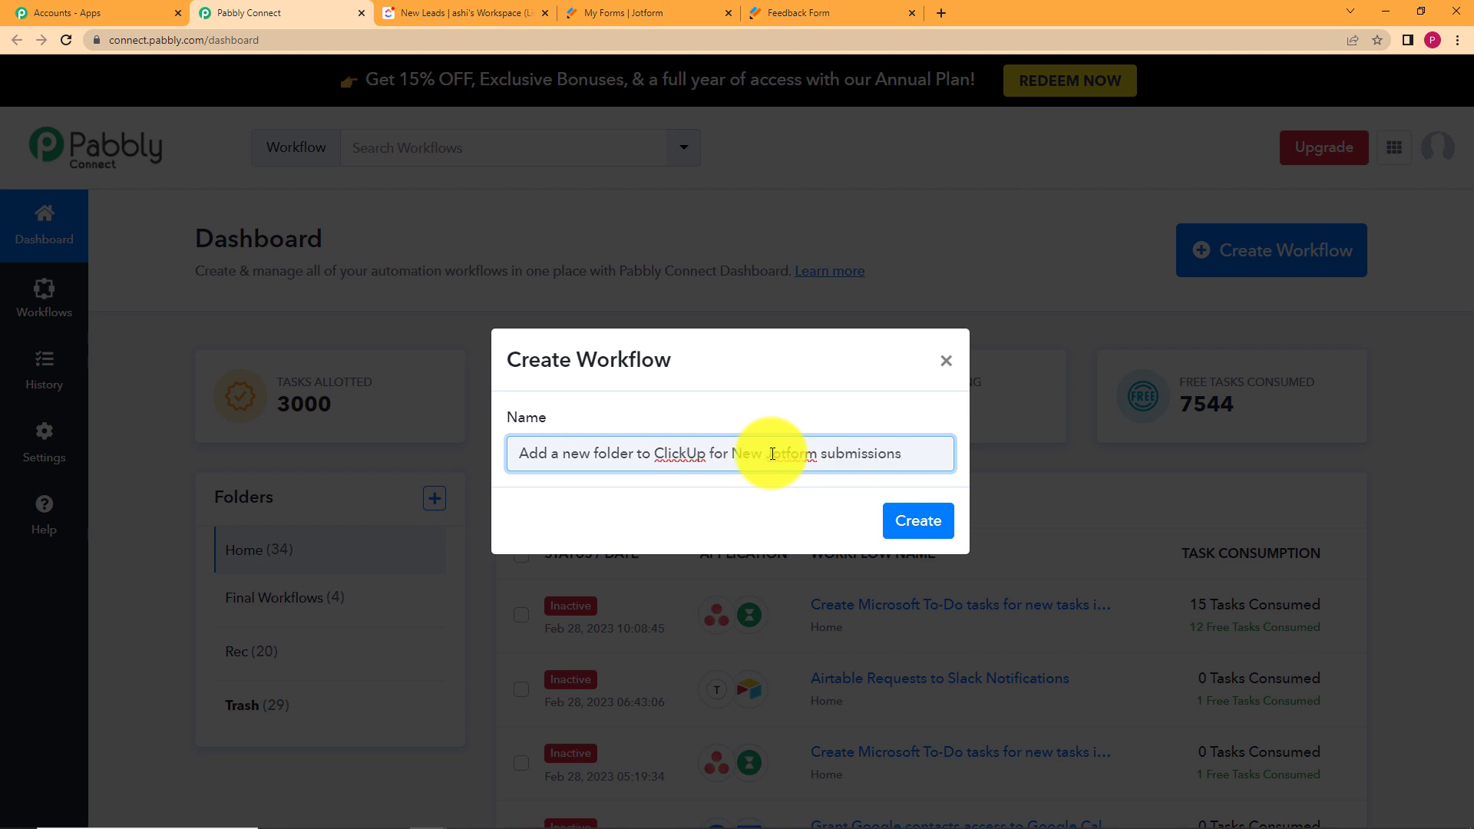
pyautogui.press('Return')
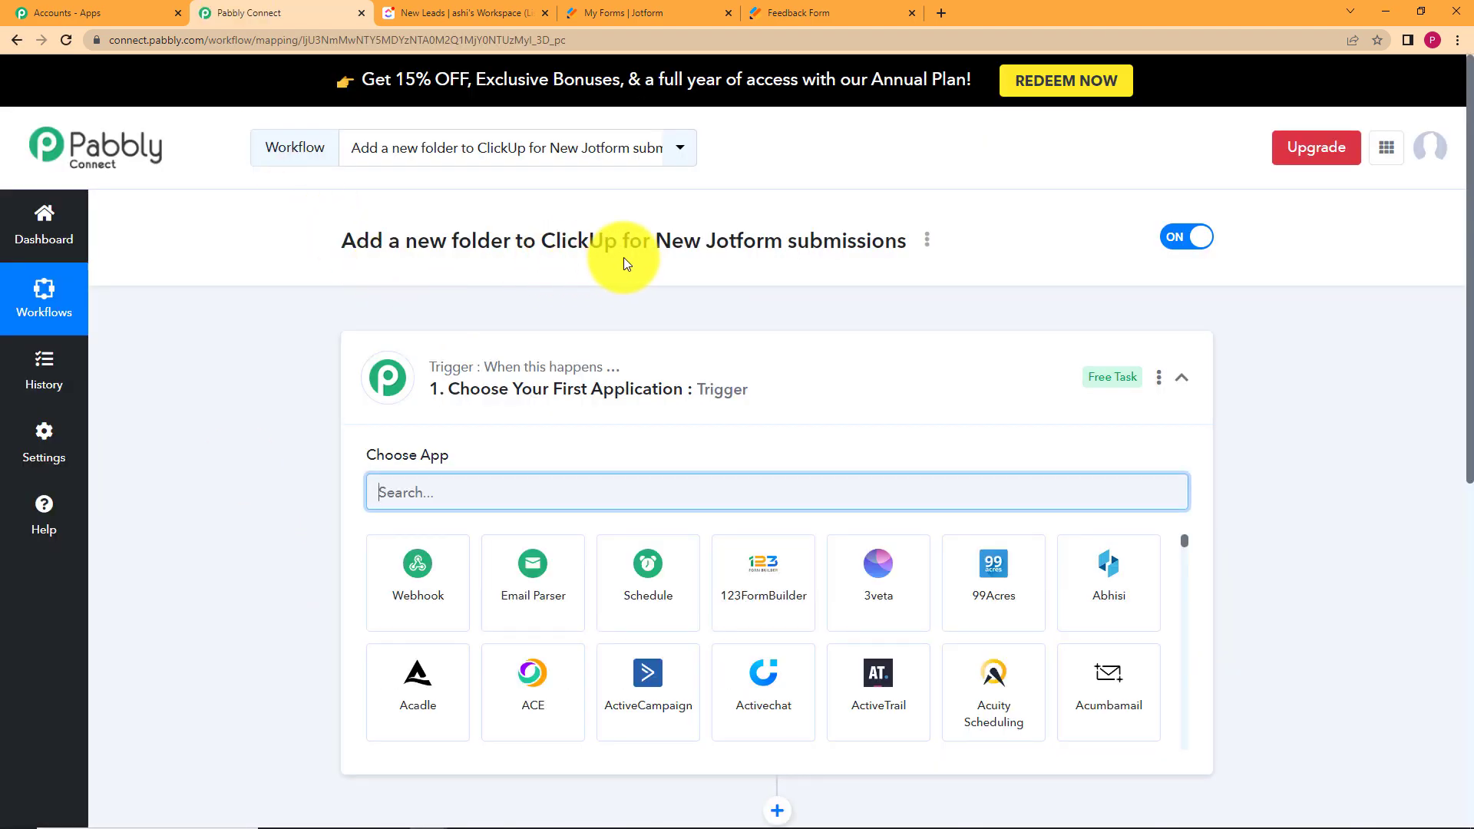
# Set the workflow trigger app to JotForm with the New Response event.
pyautogui.click(537, 357)
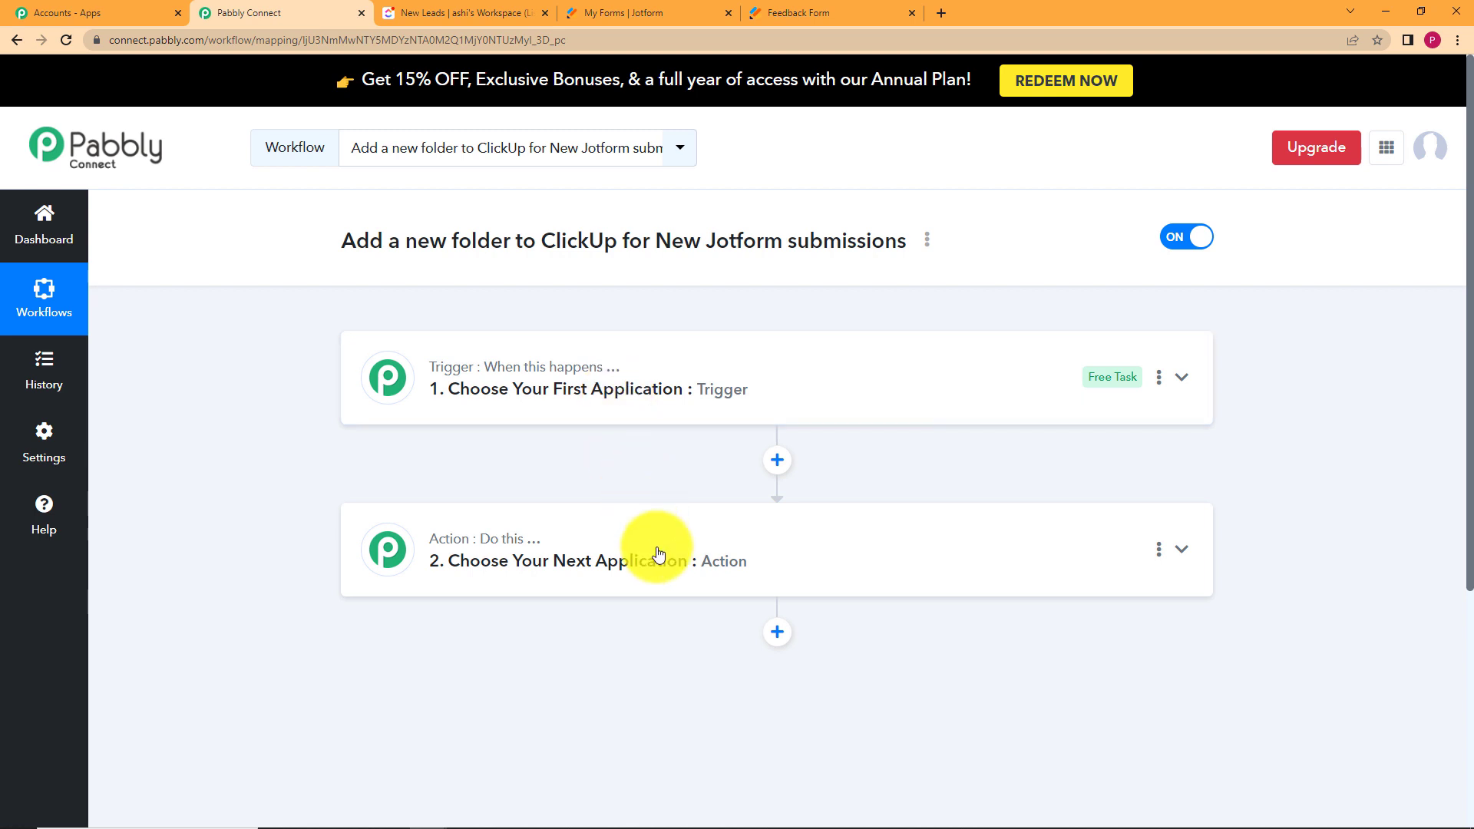
pyautogui.click(693, 403)
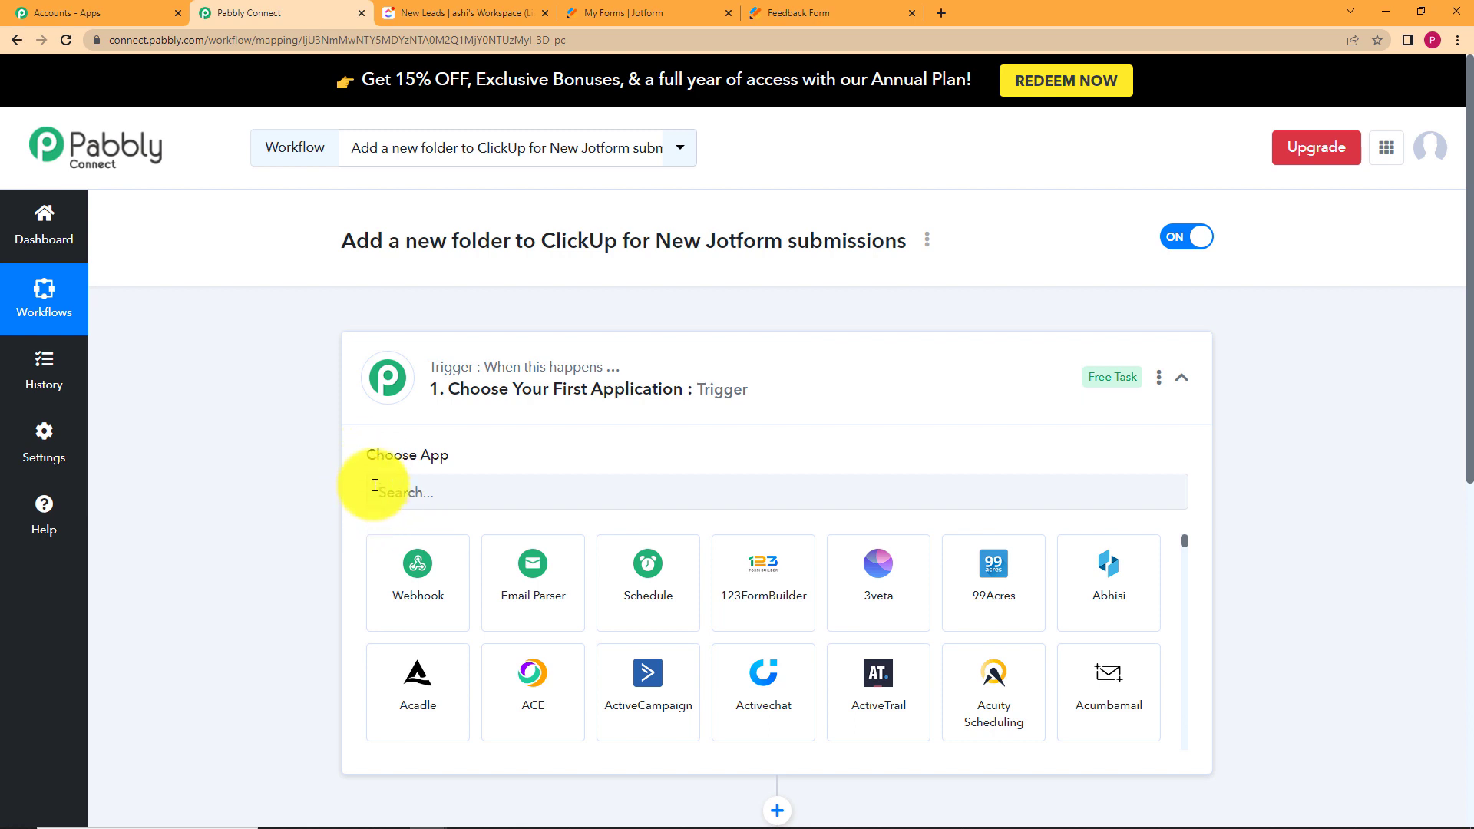
pyautogui.click(433, 380)
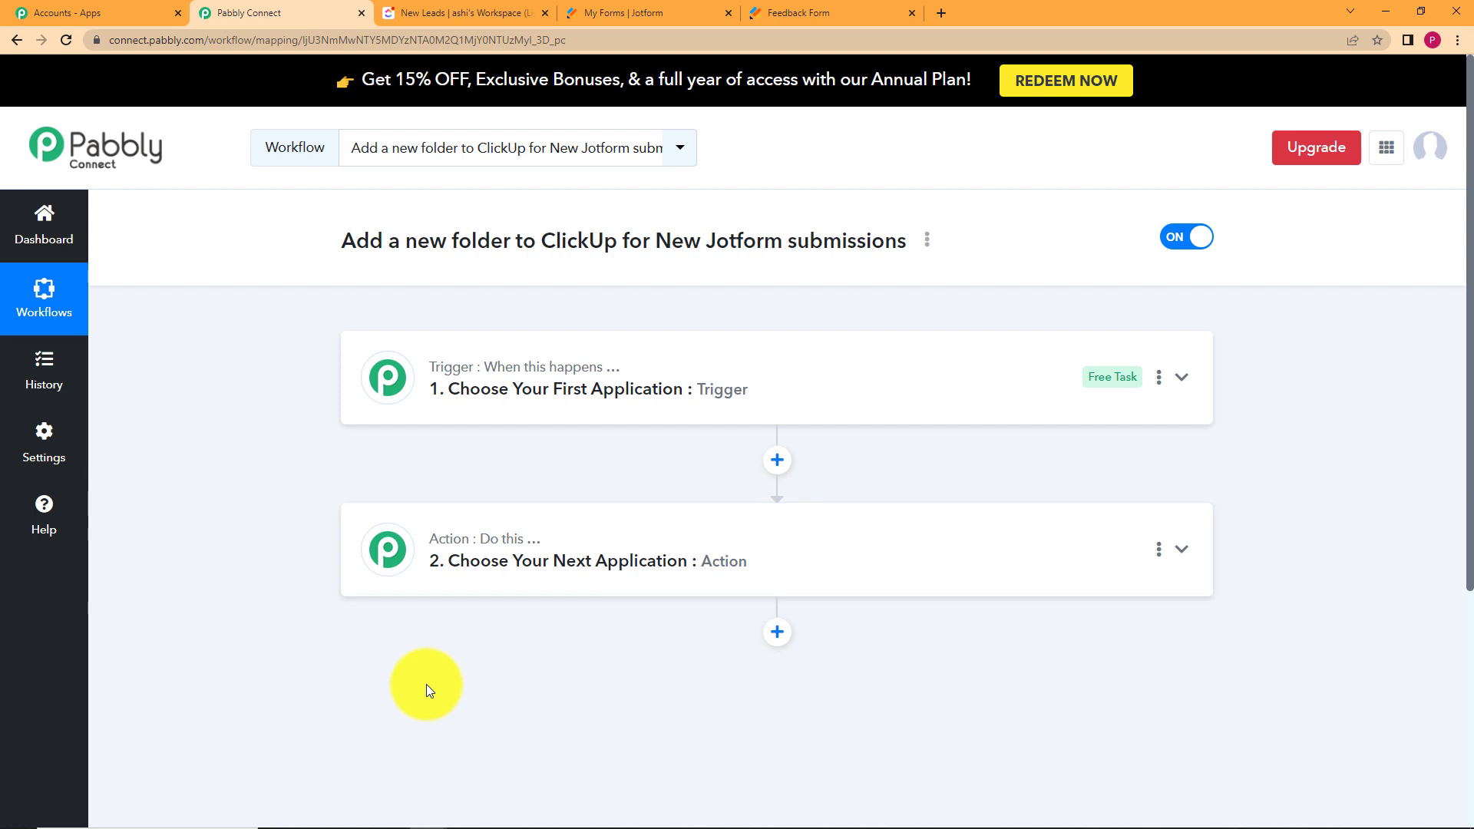
pyautogui.click(701, 389)
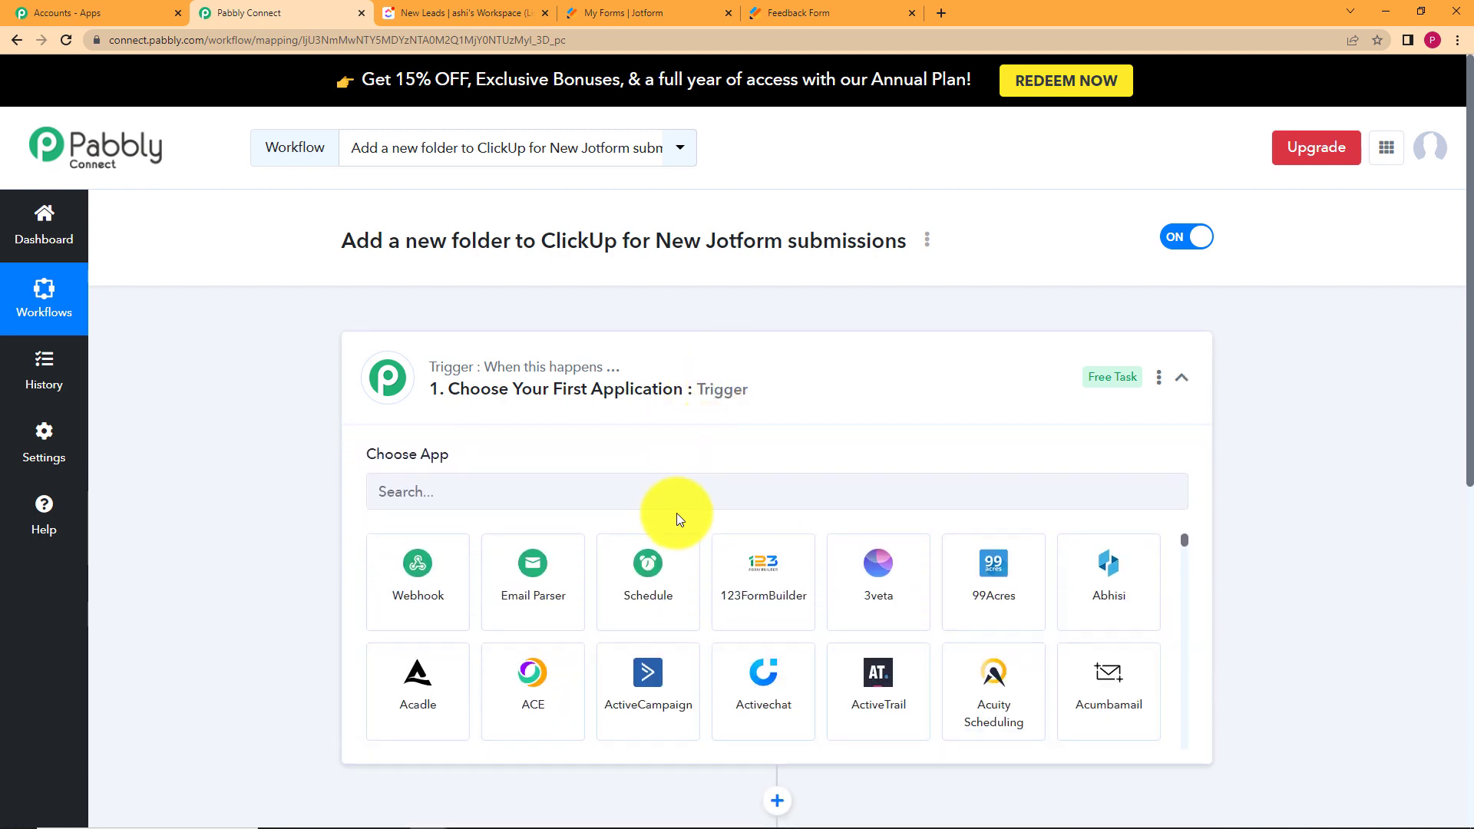
pyautogui.click(682, 494)
pyautogui.write('jot')
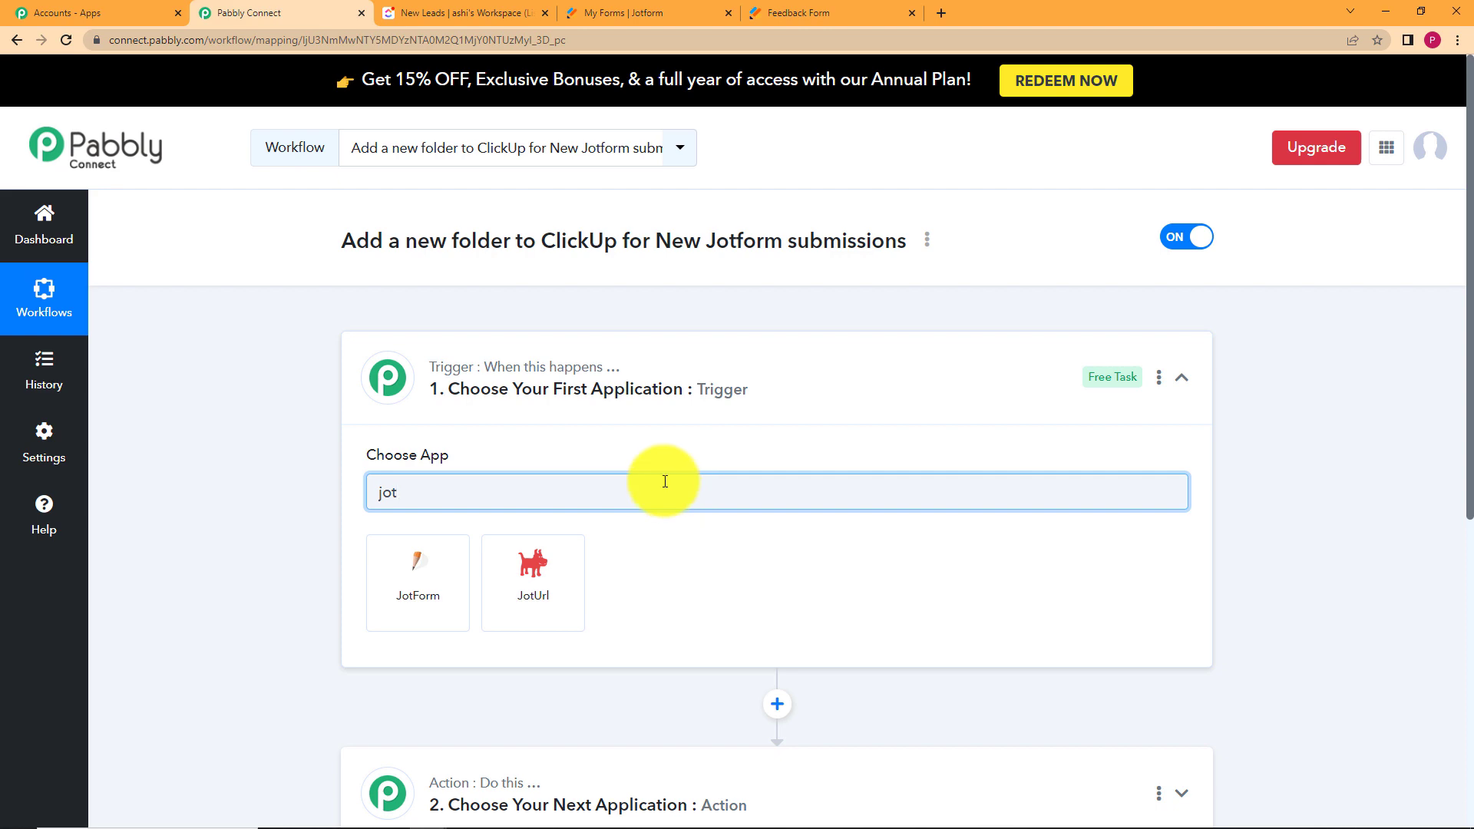
pyautogui.click(446, 600)
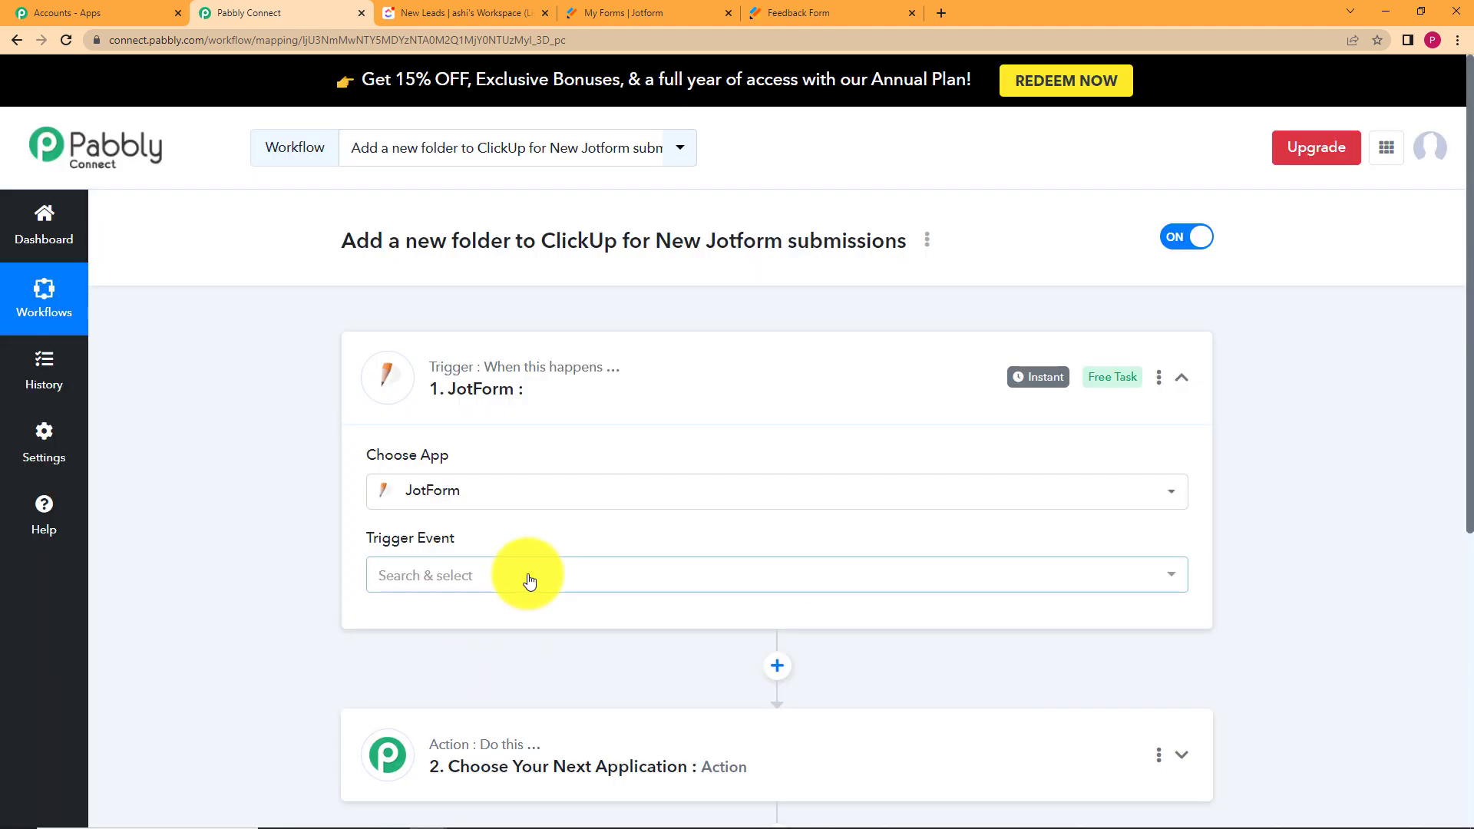
pyautogui.click(527, 576)
pyautogui.click(536, 657)
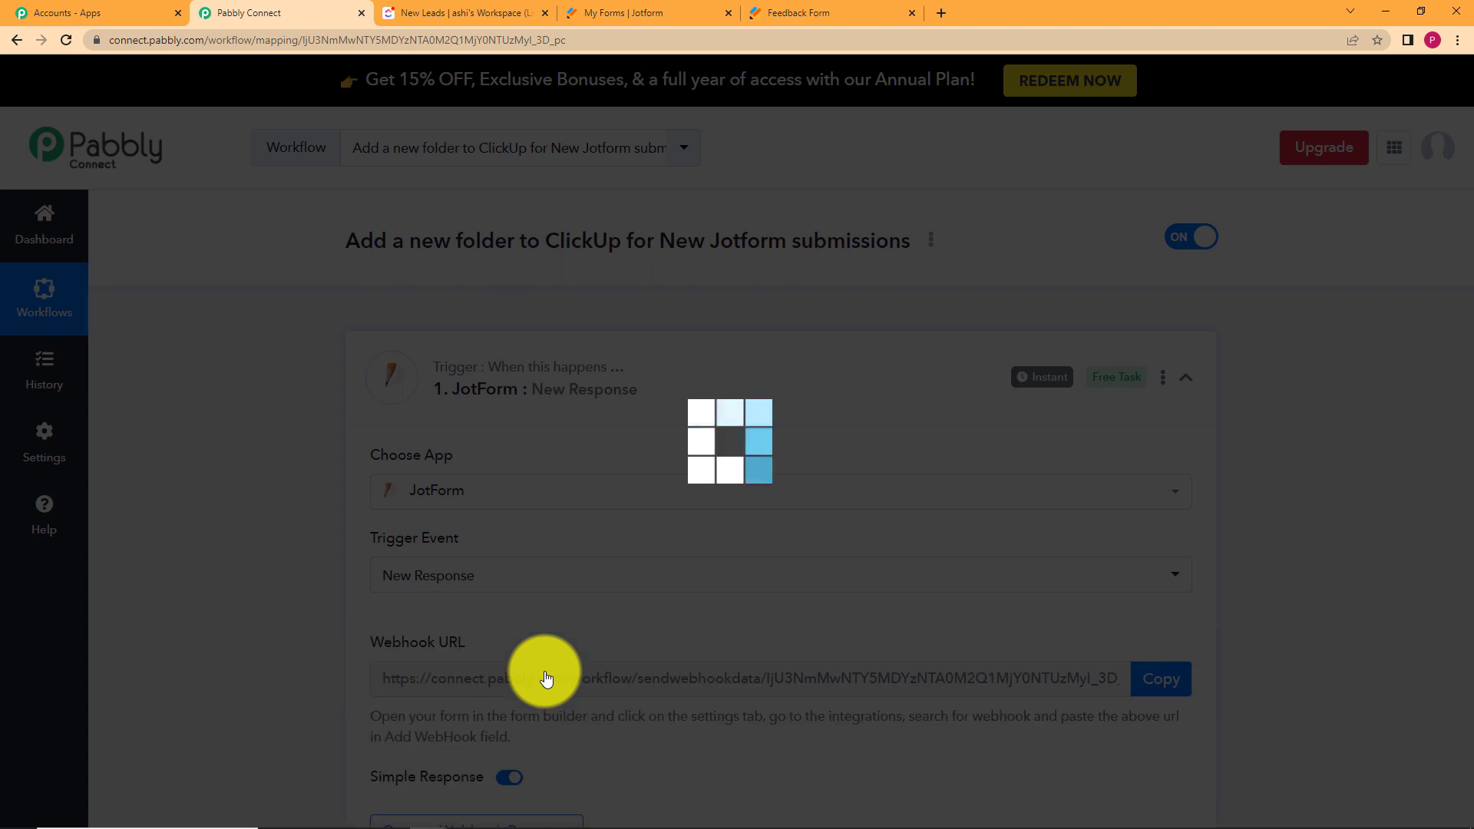
# Review the JotForm trigger's generated webhook URL, then go to Jotform's My Forms page.
pyautogui.scroll(5, 228, 635)
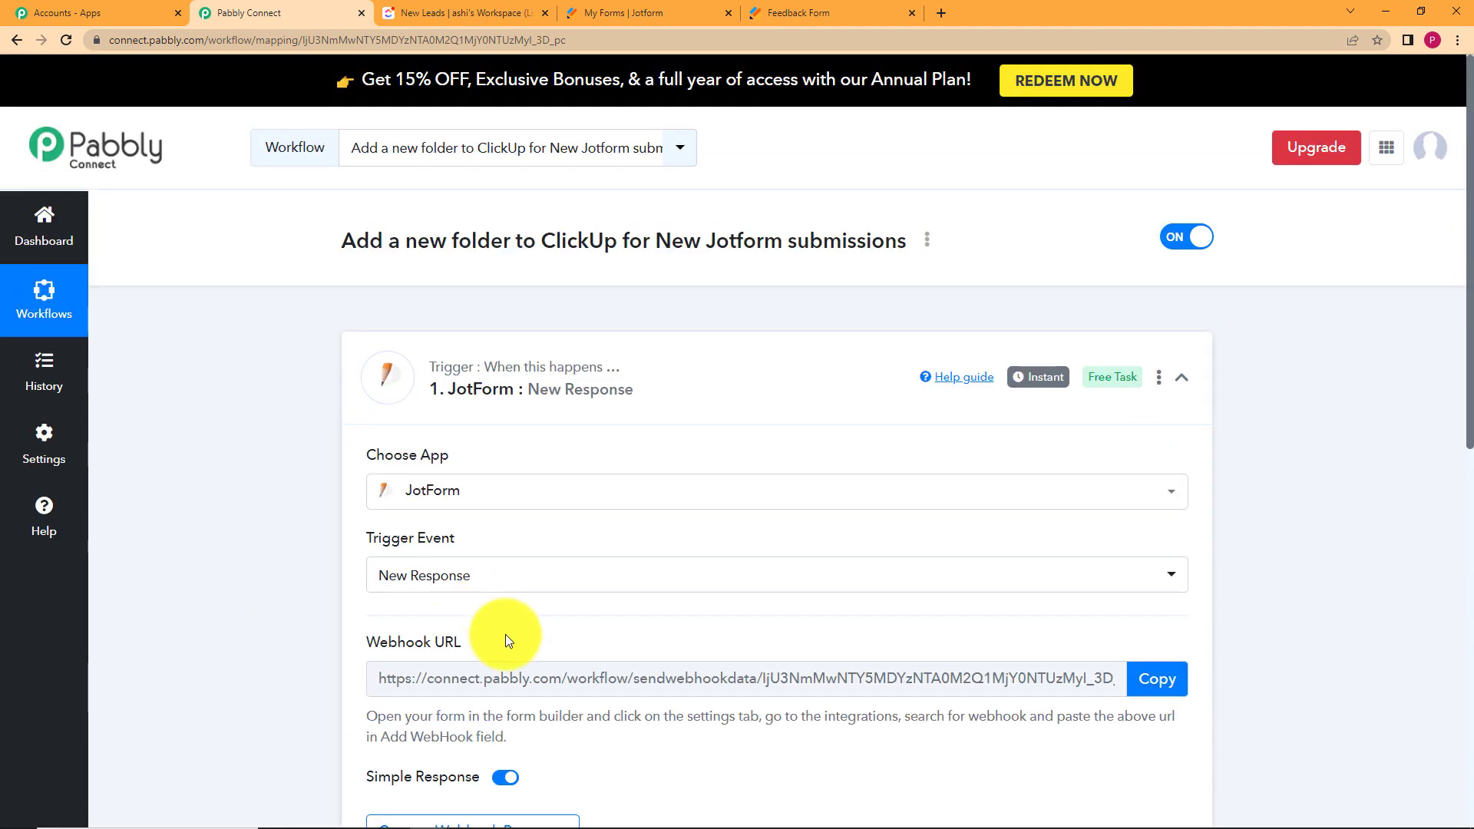
pyautogui.moveTo(505, 637); pyautogui.dragTo(305, 651)
pyautogui.click(301, 652)
pyautogui.scroll(-2, 301, 652)
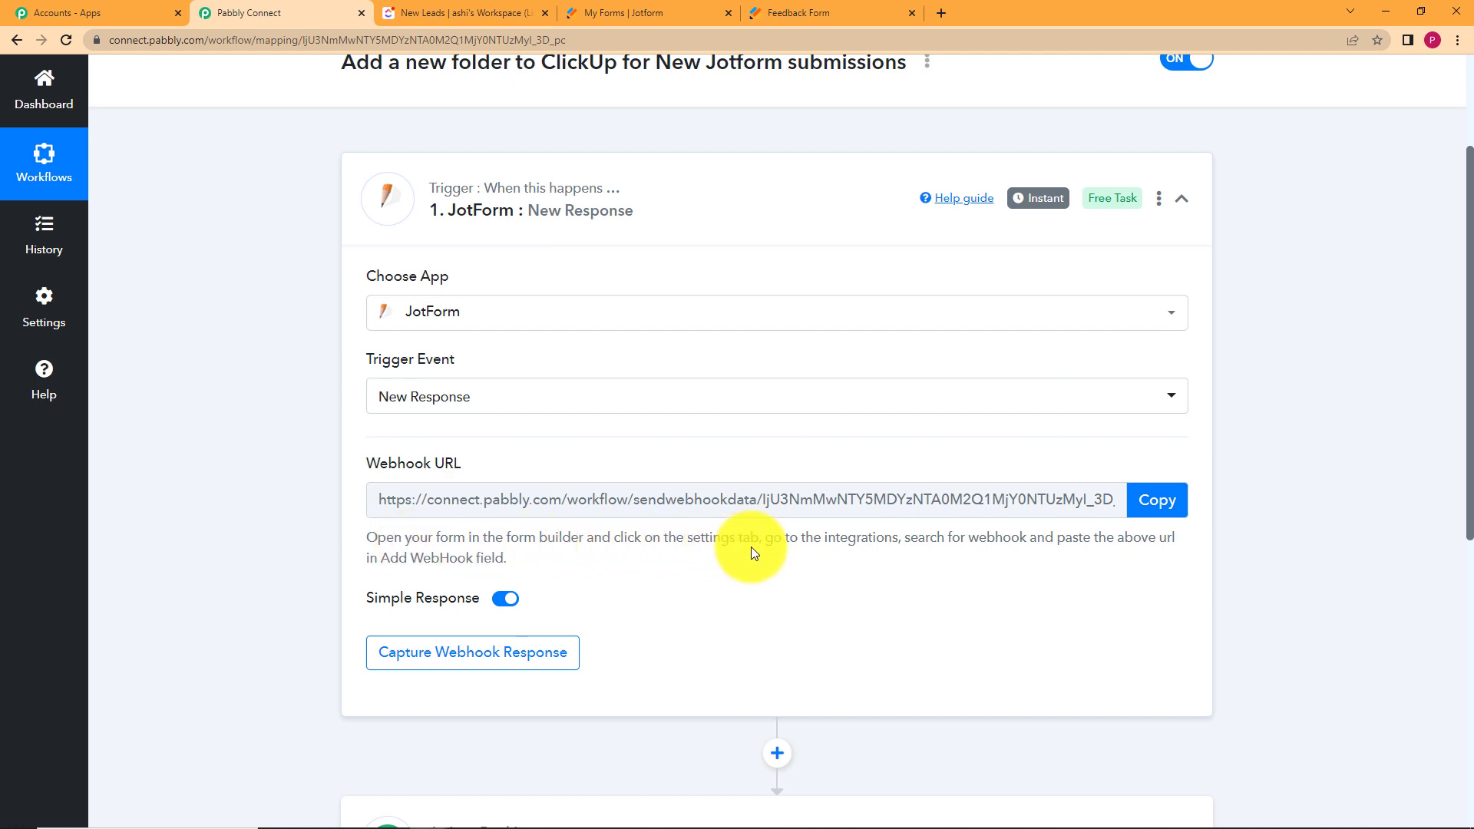
pyautogui.click(637, 13)
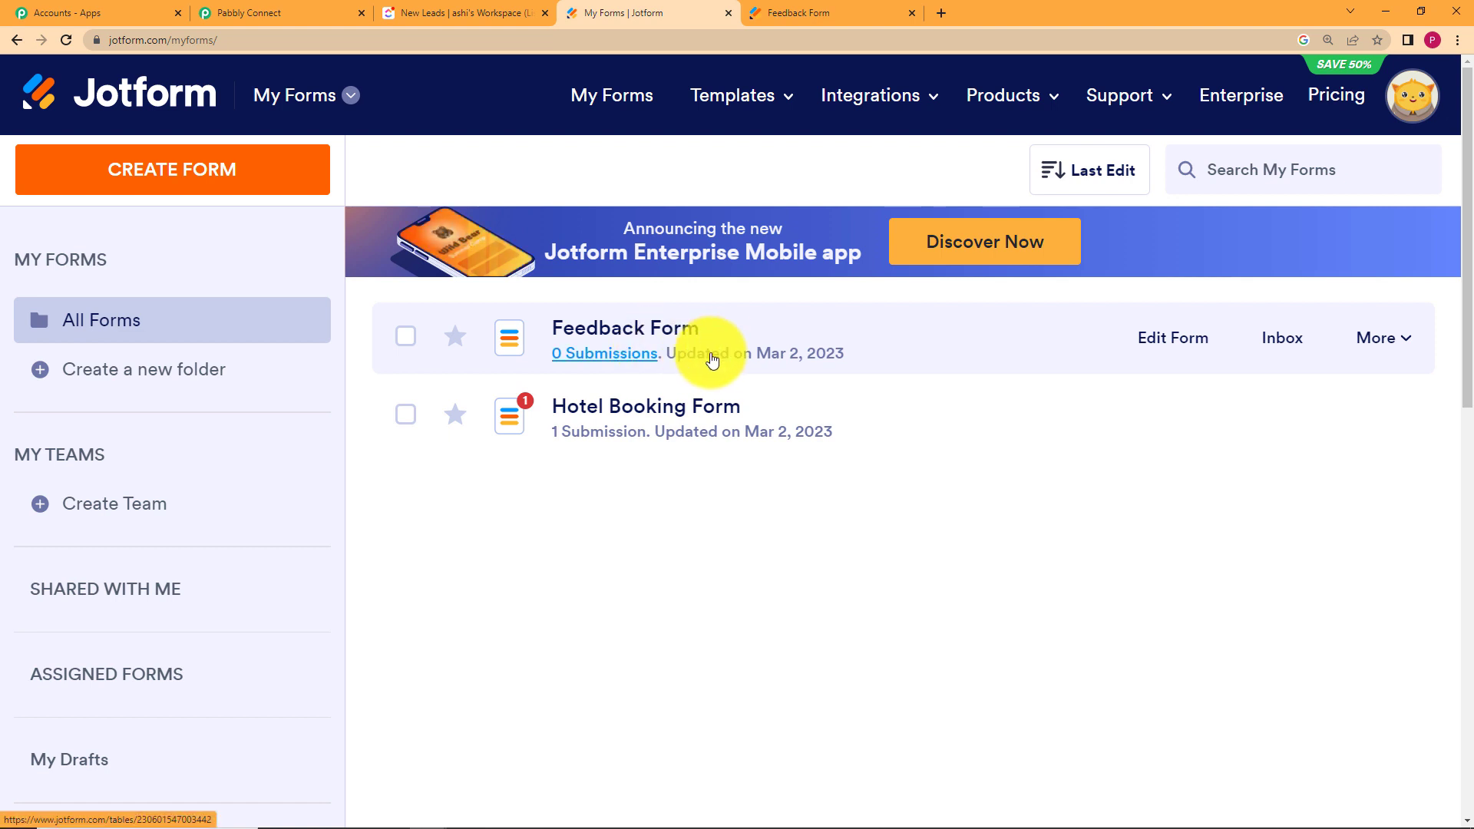
# Open the Feedback Form's integration settings and find the WebHooks integration.
pyautogui.click(346, 12)
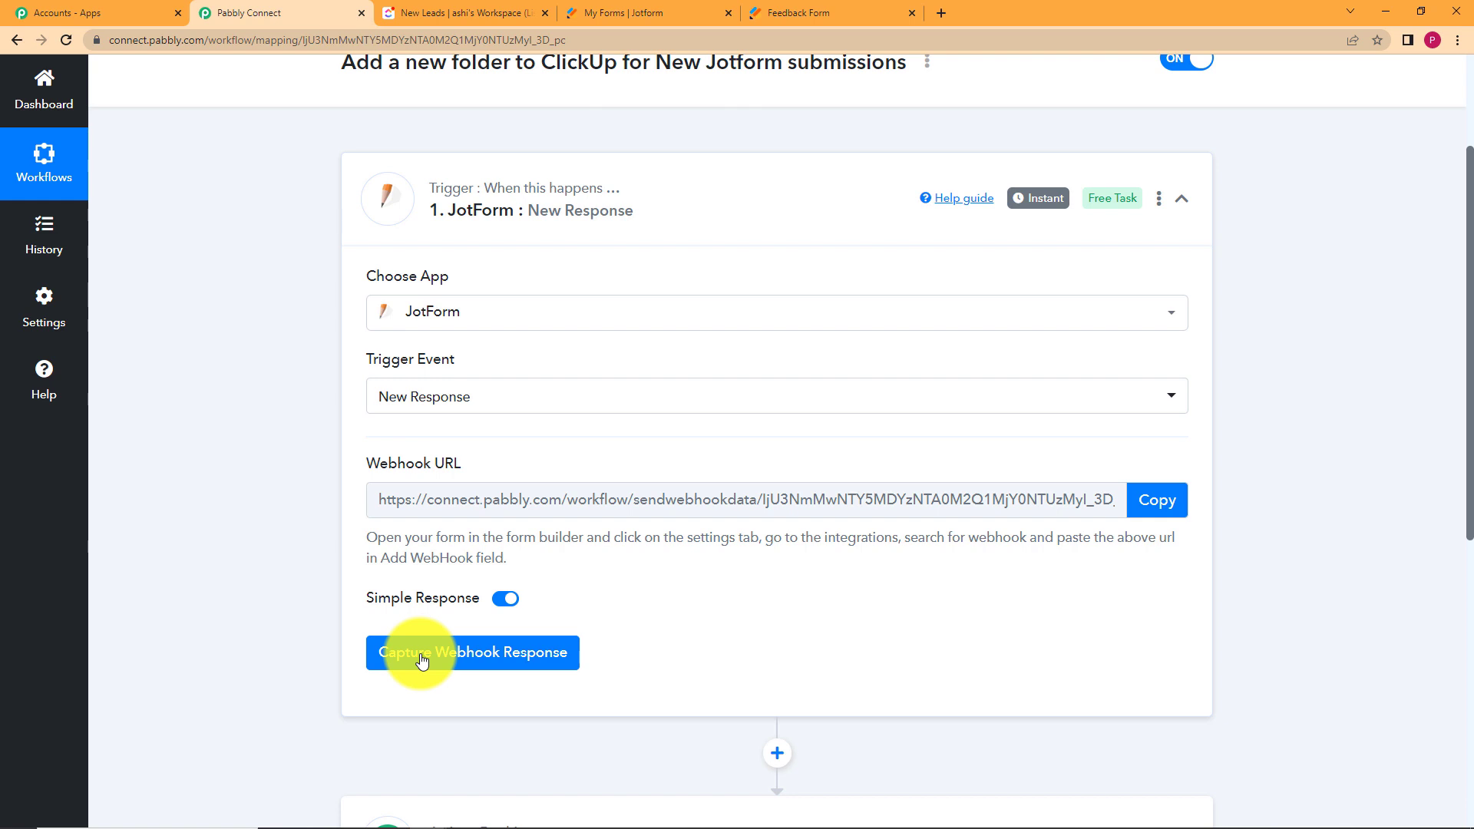
pyautogui.click(607, 11)
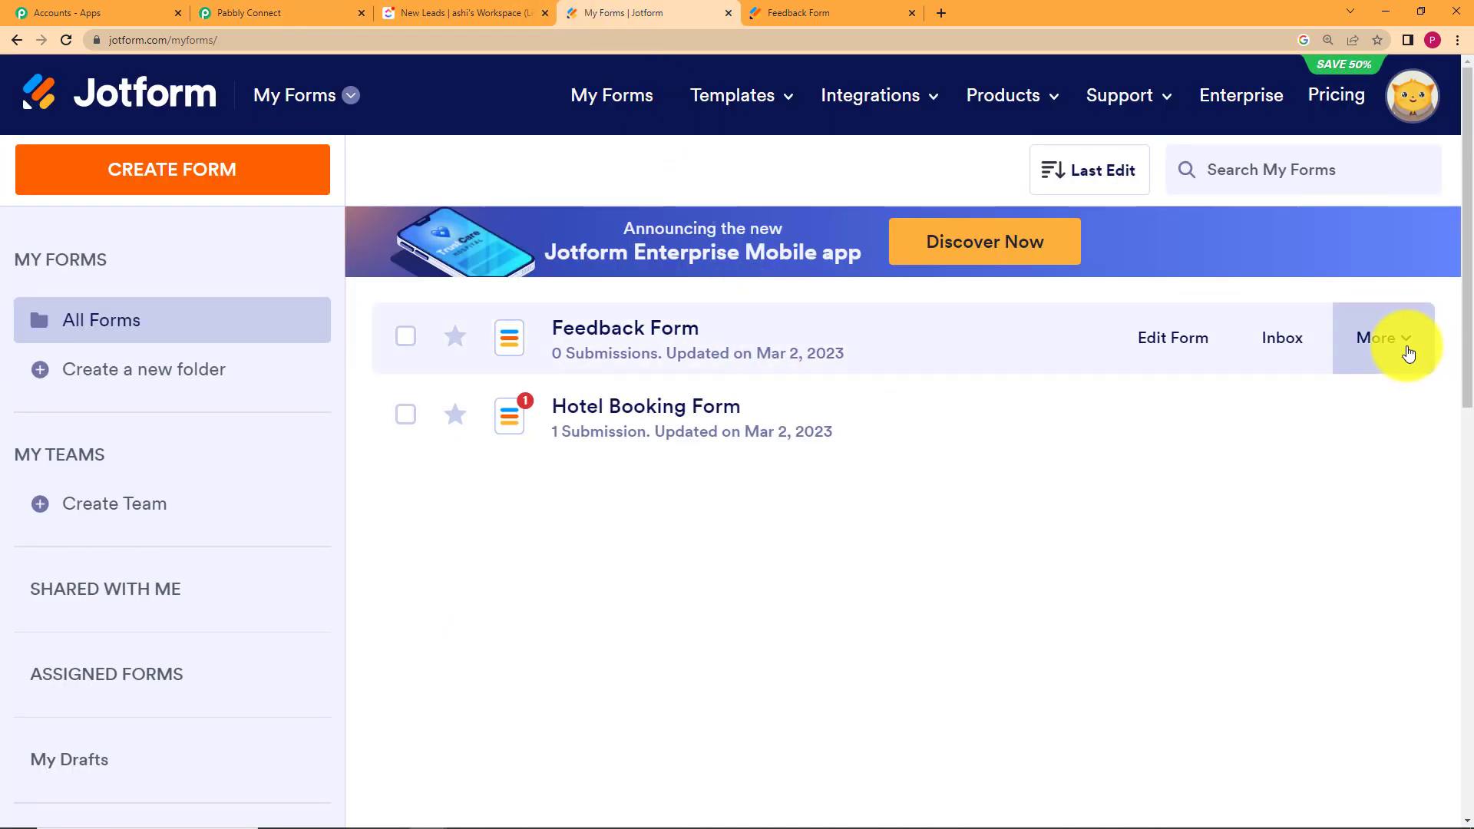
pyautogui.click(1408, 352)
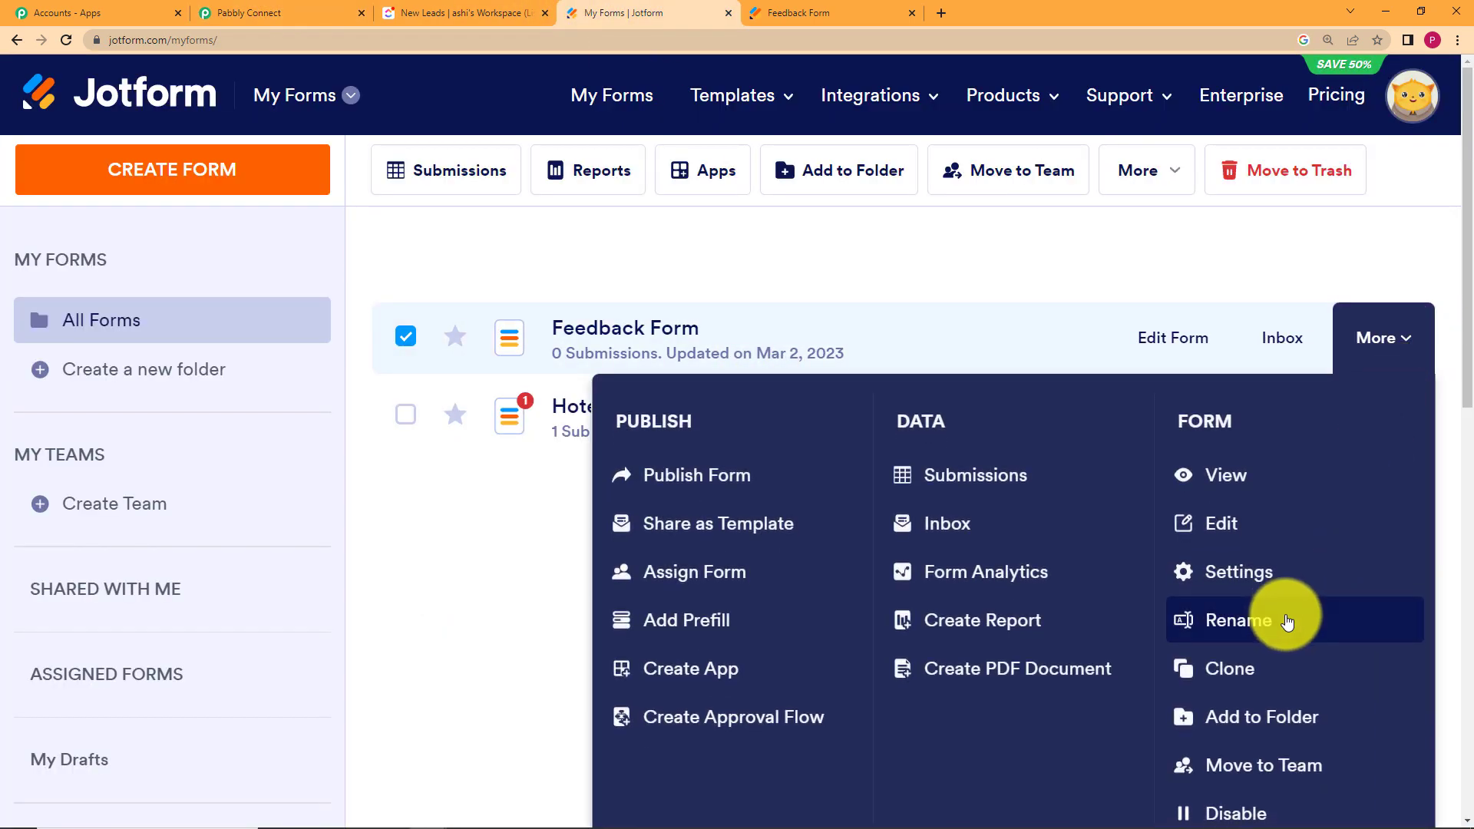
pyautogui.click(1283, 578)
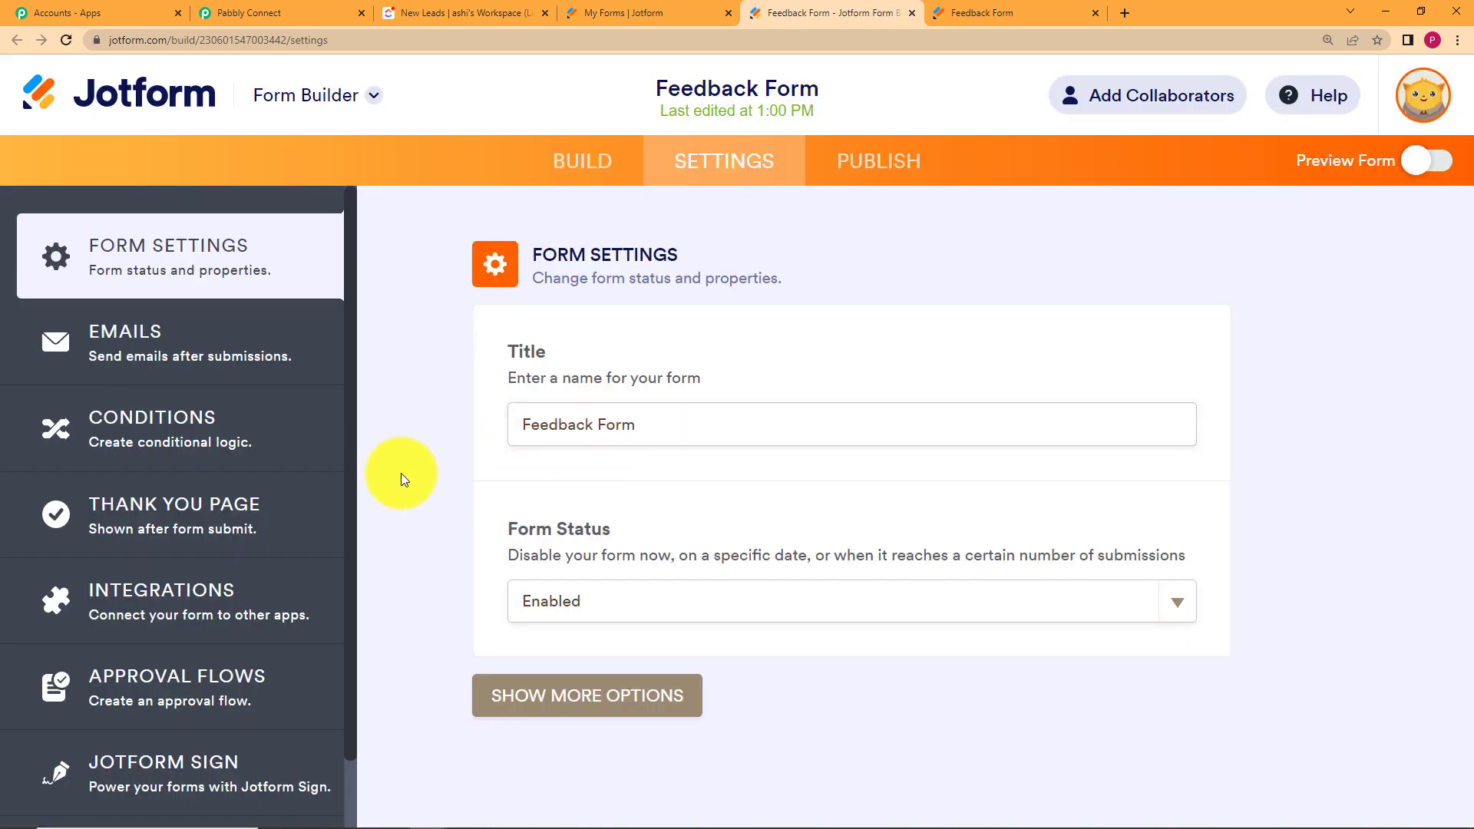
pyautogui.click(225, 588)
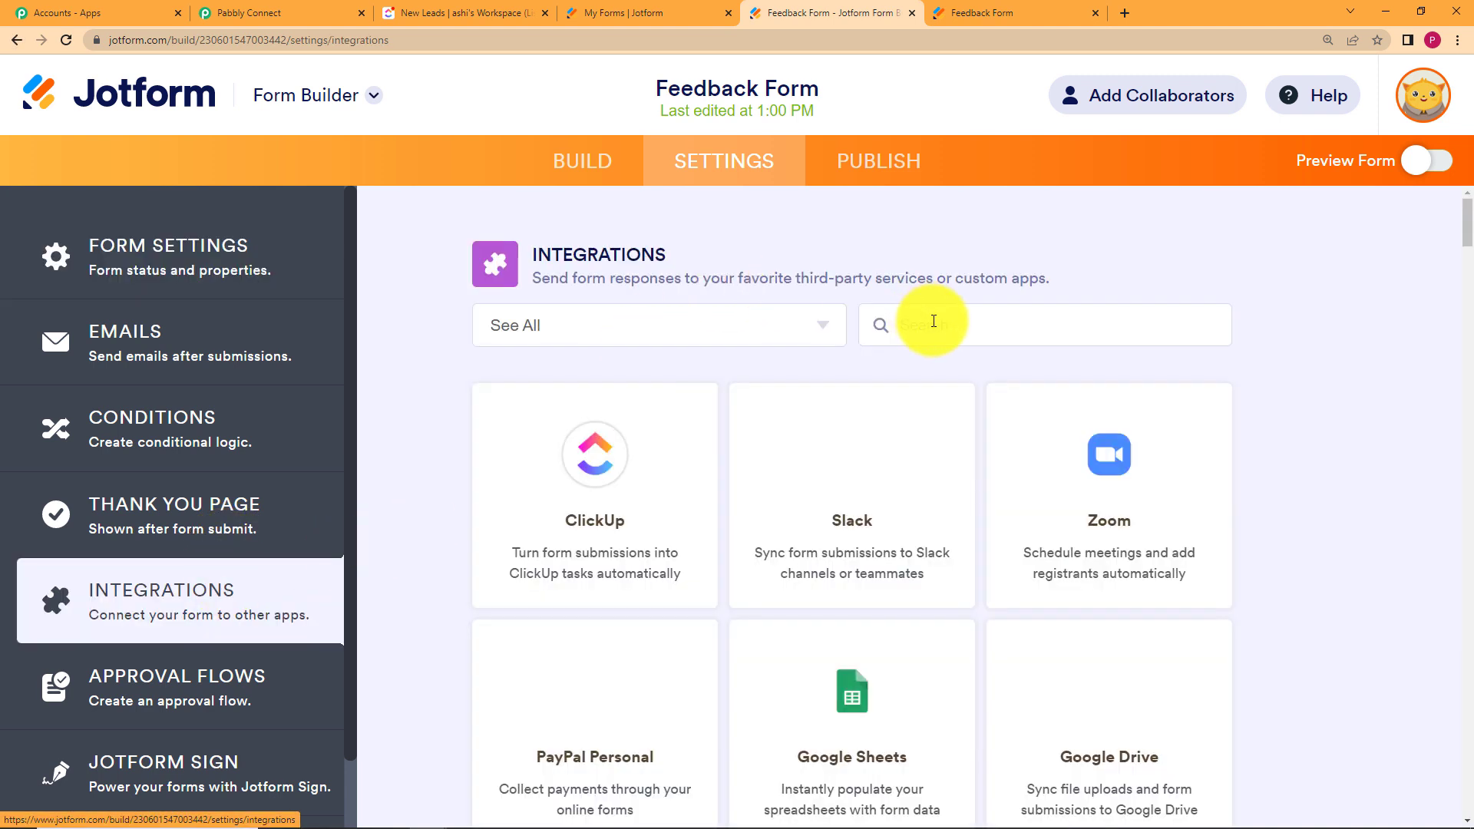
pyautogui.click(934, 321)
pyautogui.write('webhoo')
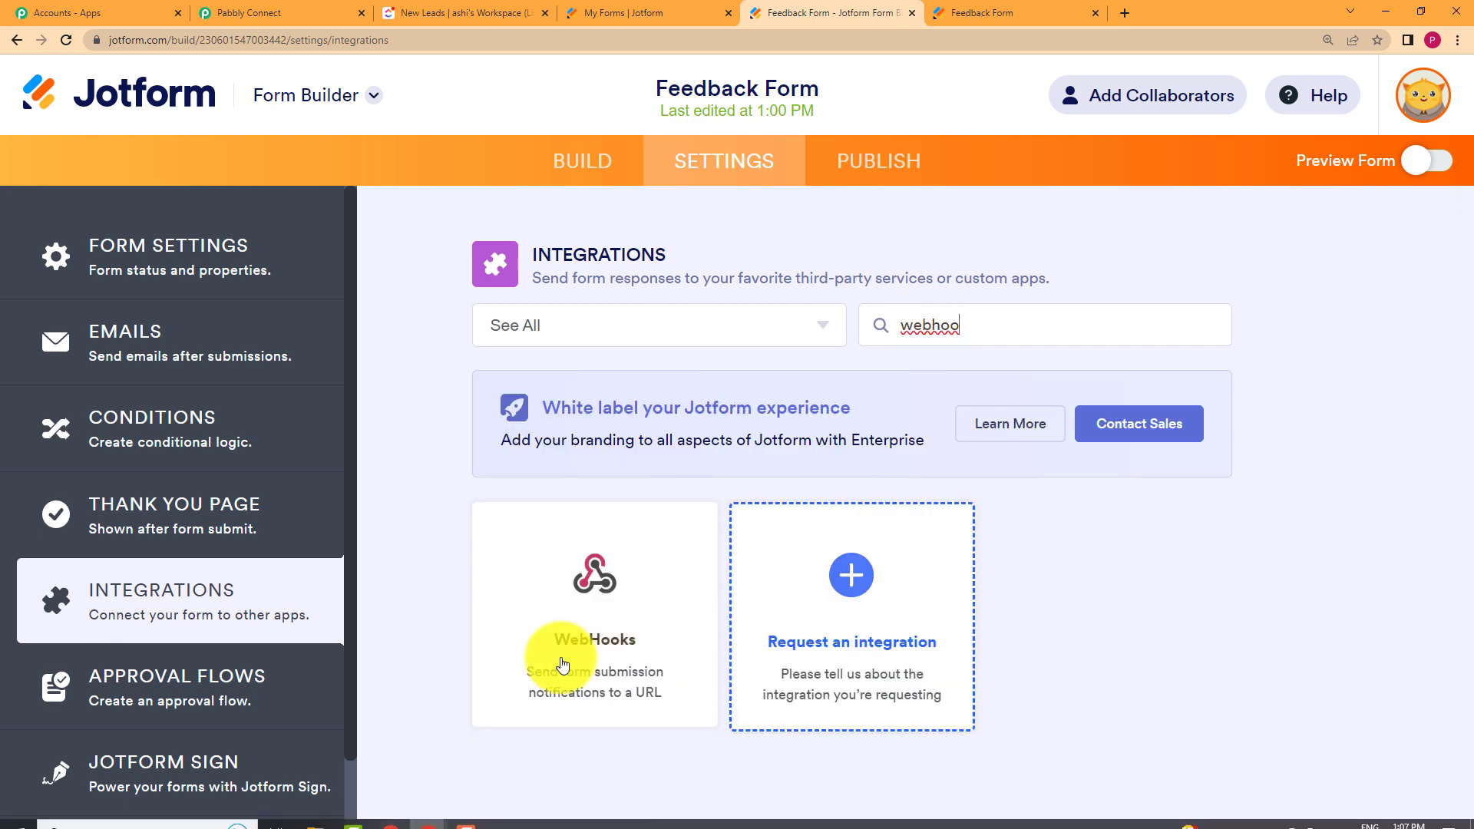
pyautogui.click(641, 592)
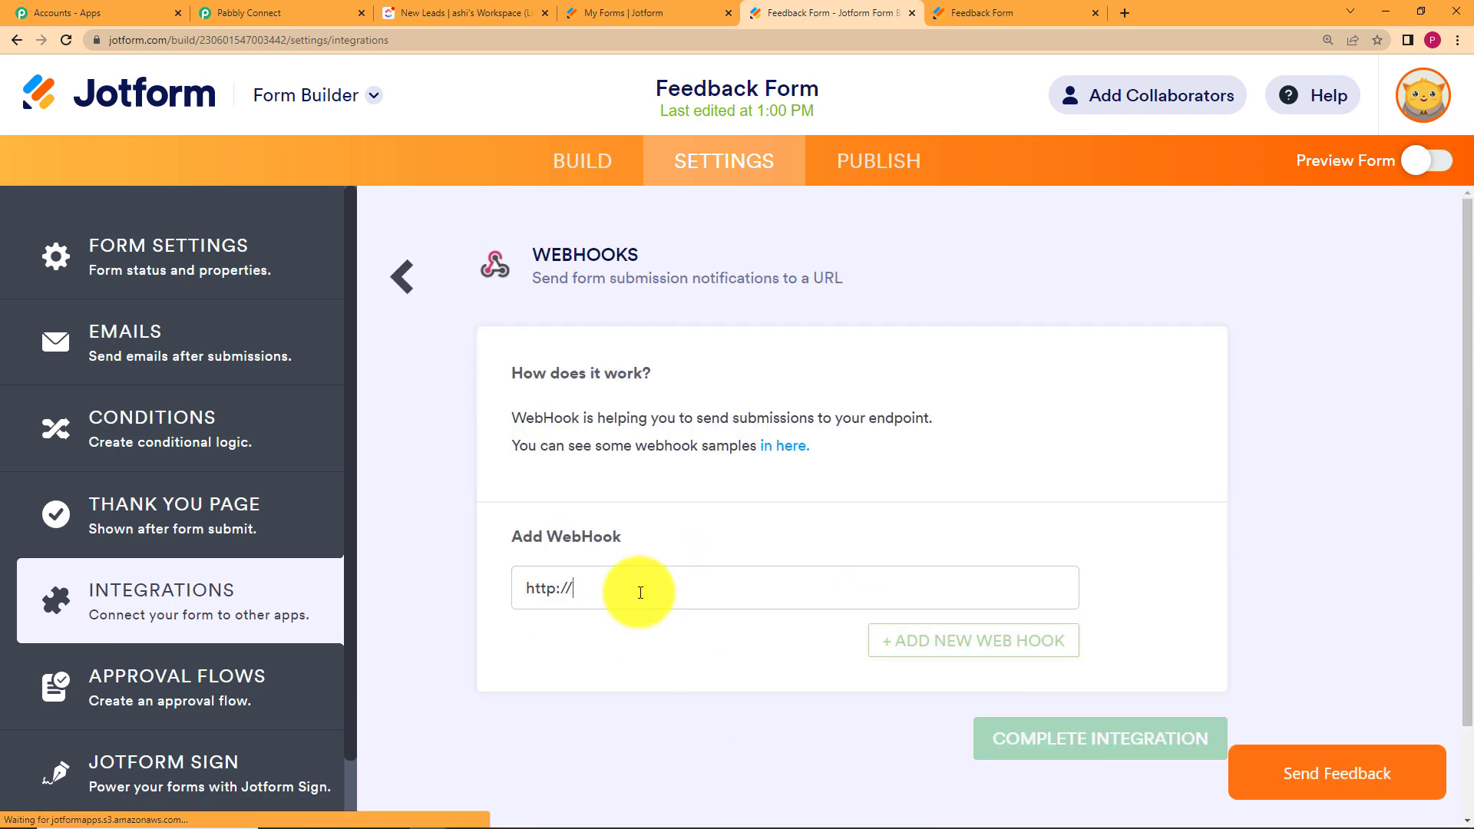
# Paste the Pabbly Connect webhook URL into WebHooks and complete the integration.
pyautogui.moveTo(635, 588); pyautogui.dragTo(500, 592)
pyautogui.press('BackSpace')
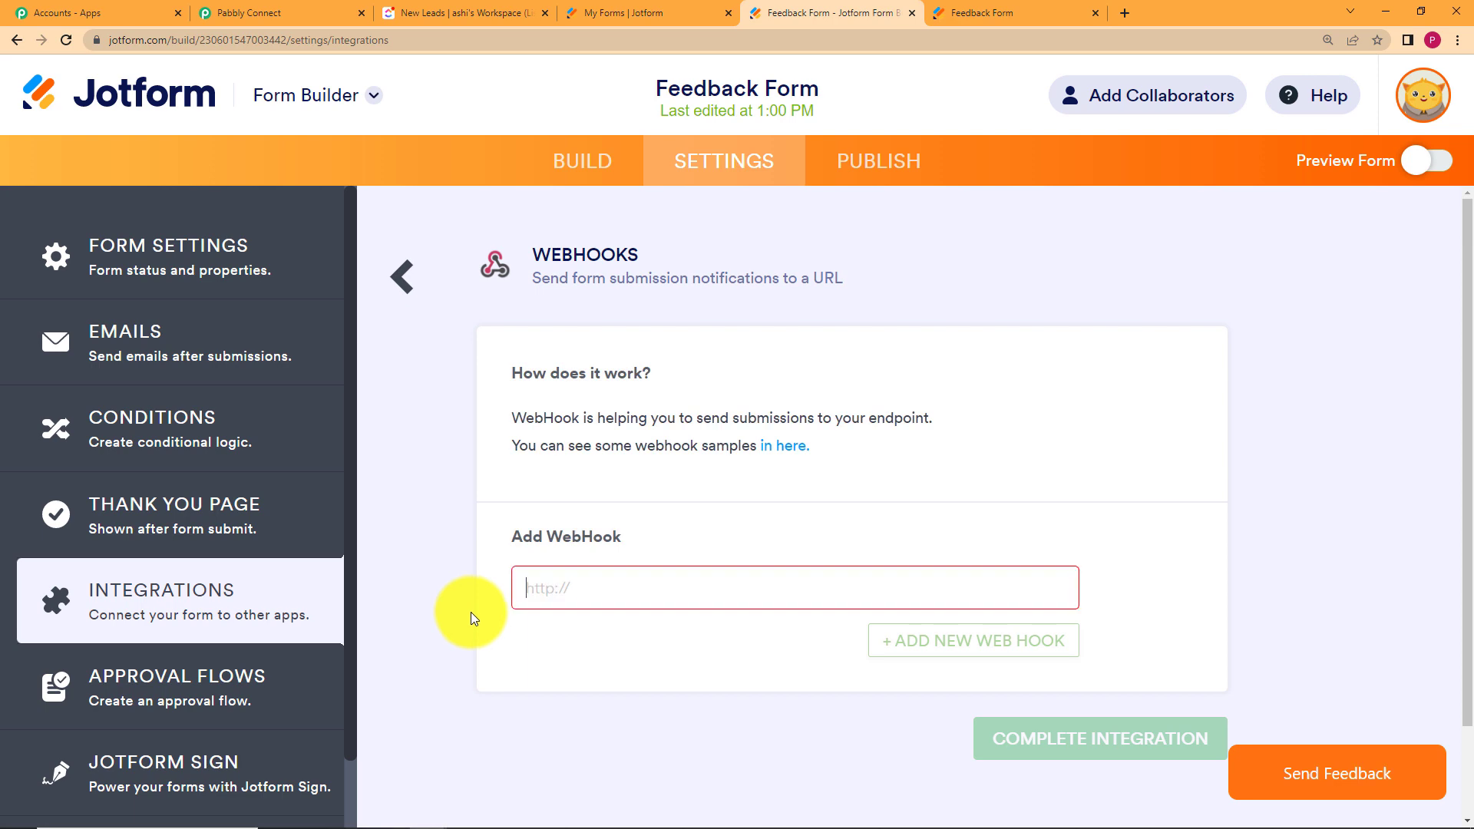
pyautogui.click(338, 13)
pyautogui.click(1151, 497)
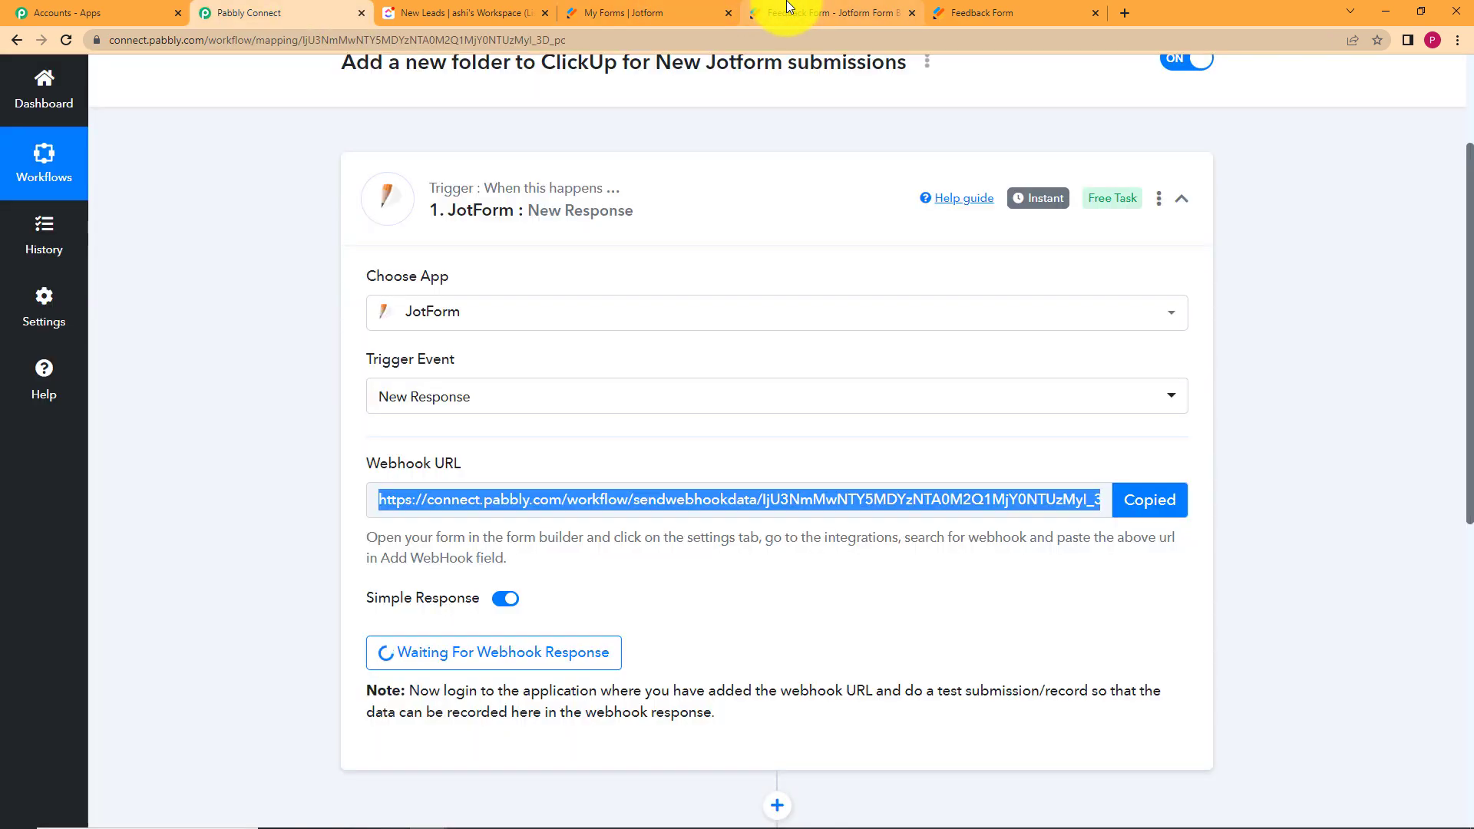
pyautogui.click(768, 13)
pyautogui.click(669, 576)
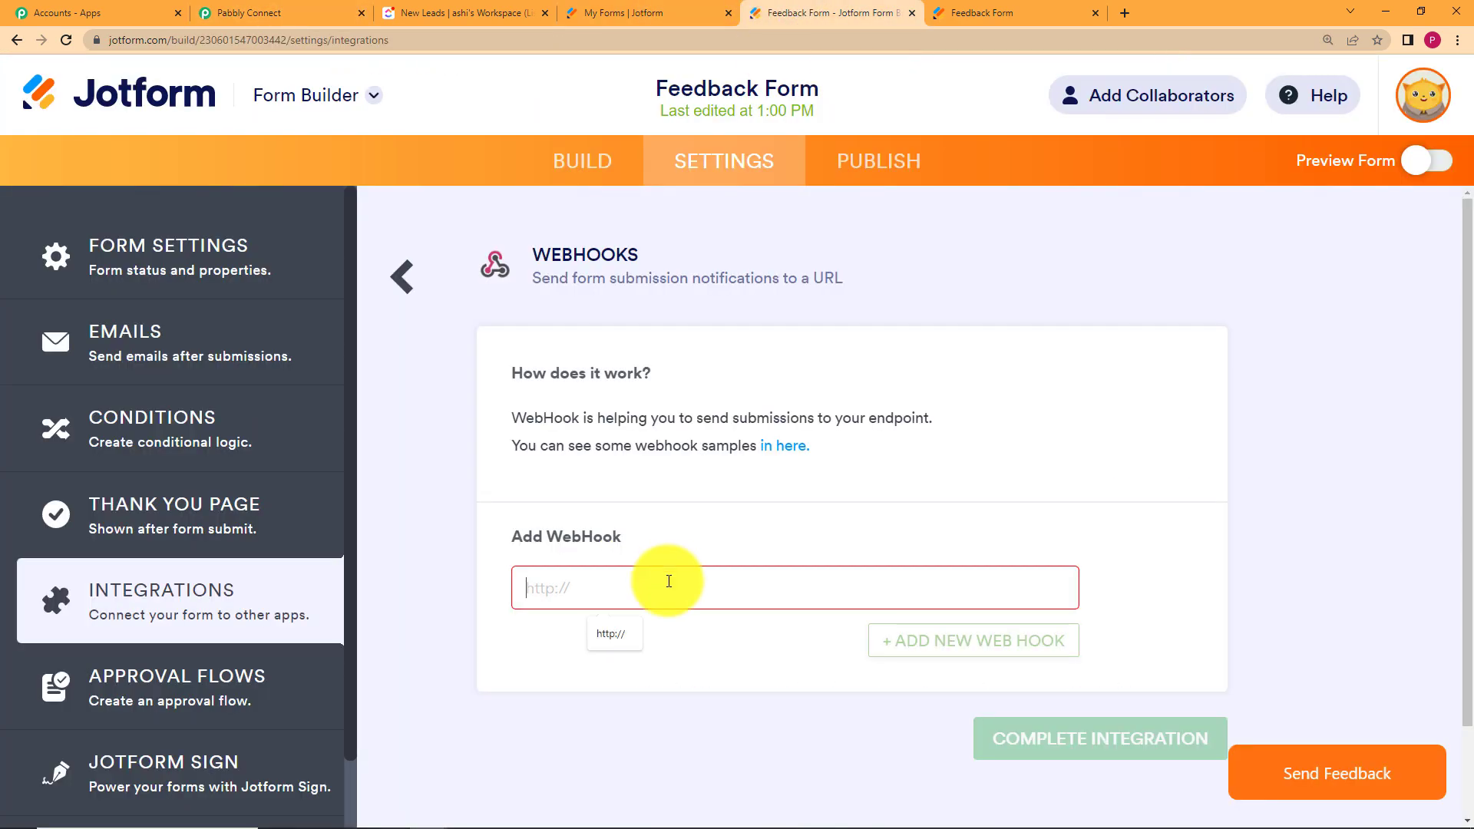
pyautogui.hotkey('ctrl', 'v')
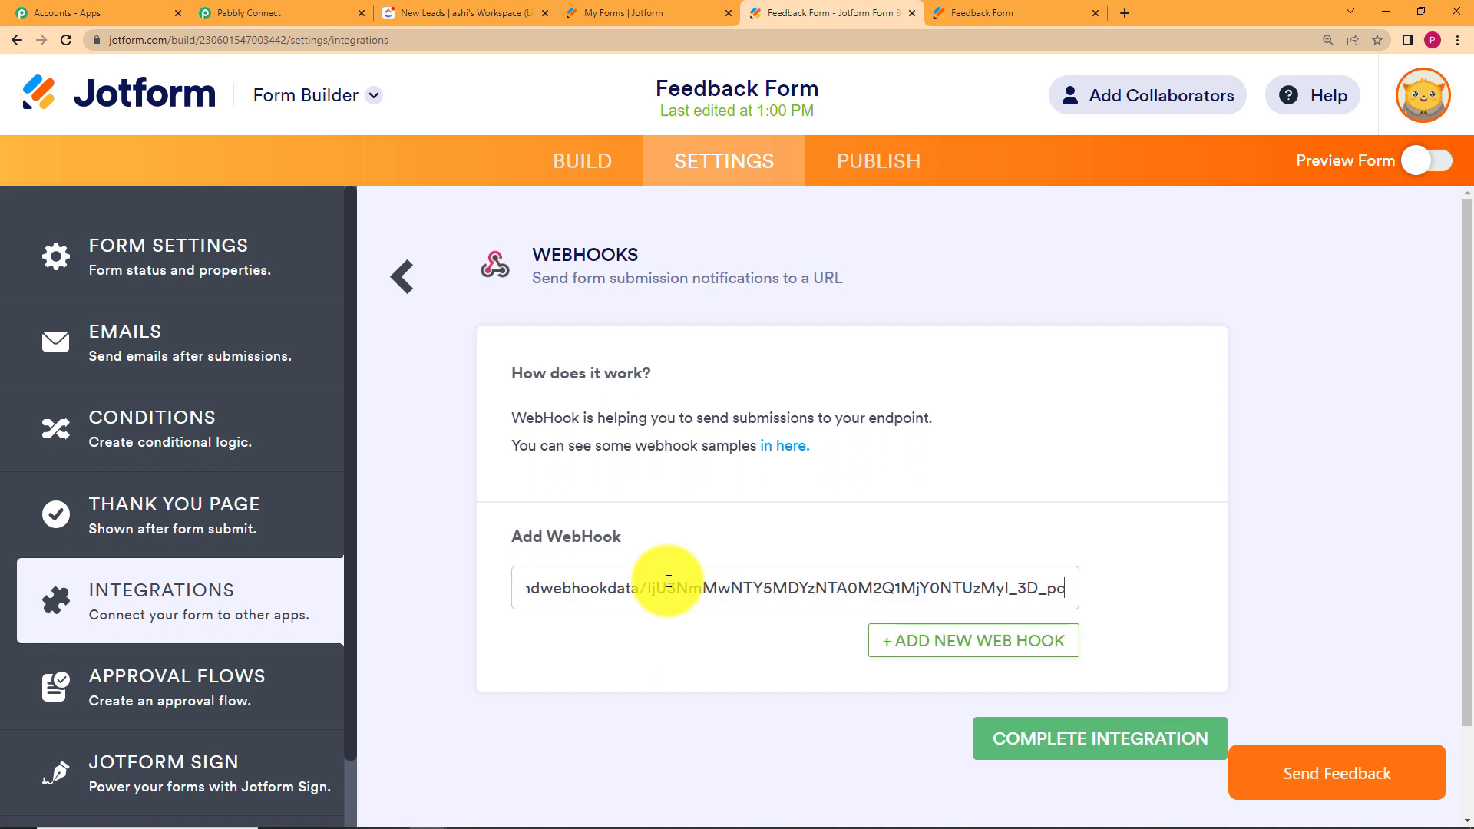
pyautogui.click(1136, 742)
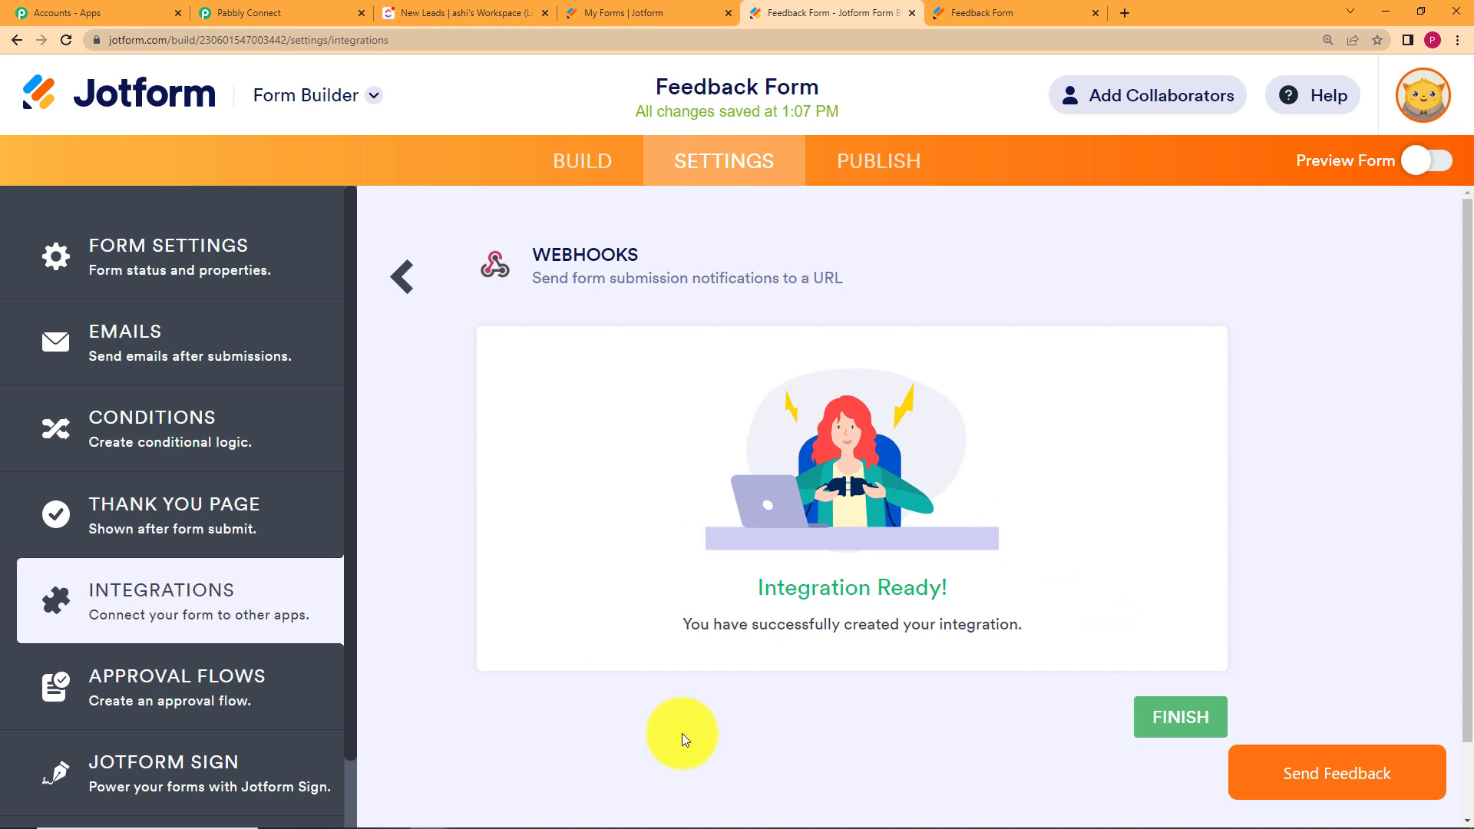
pyautogui.click(1202, 713)
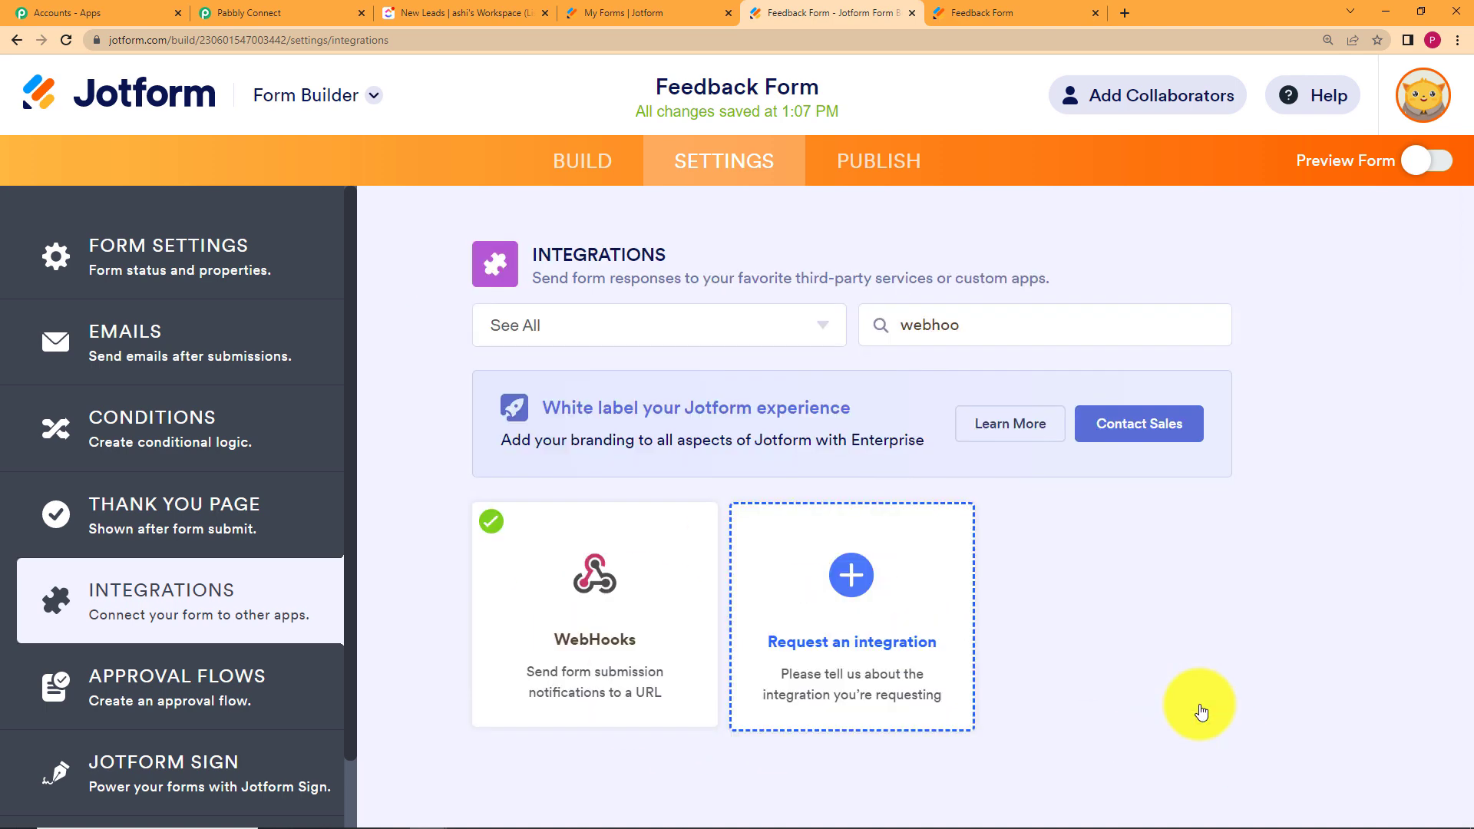
# Confirm Pabbly Connect is waiting for a webhook response, then bring up the live Feedback Form.
pyautogui.click(299, 8)
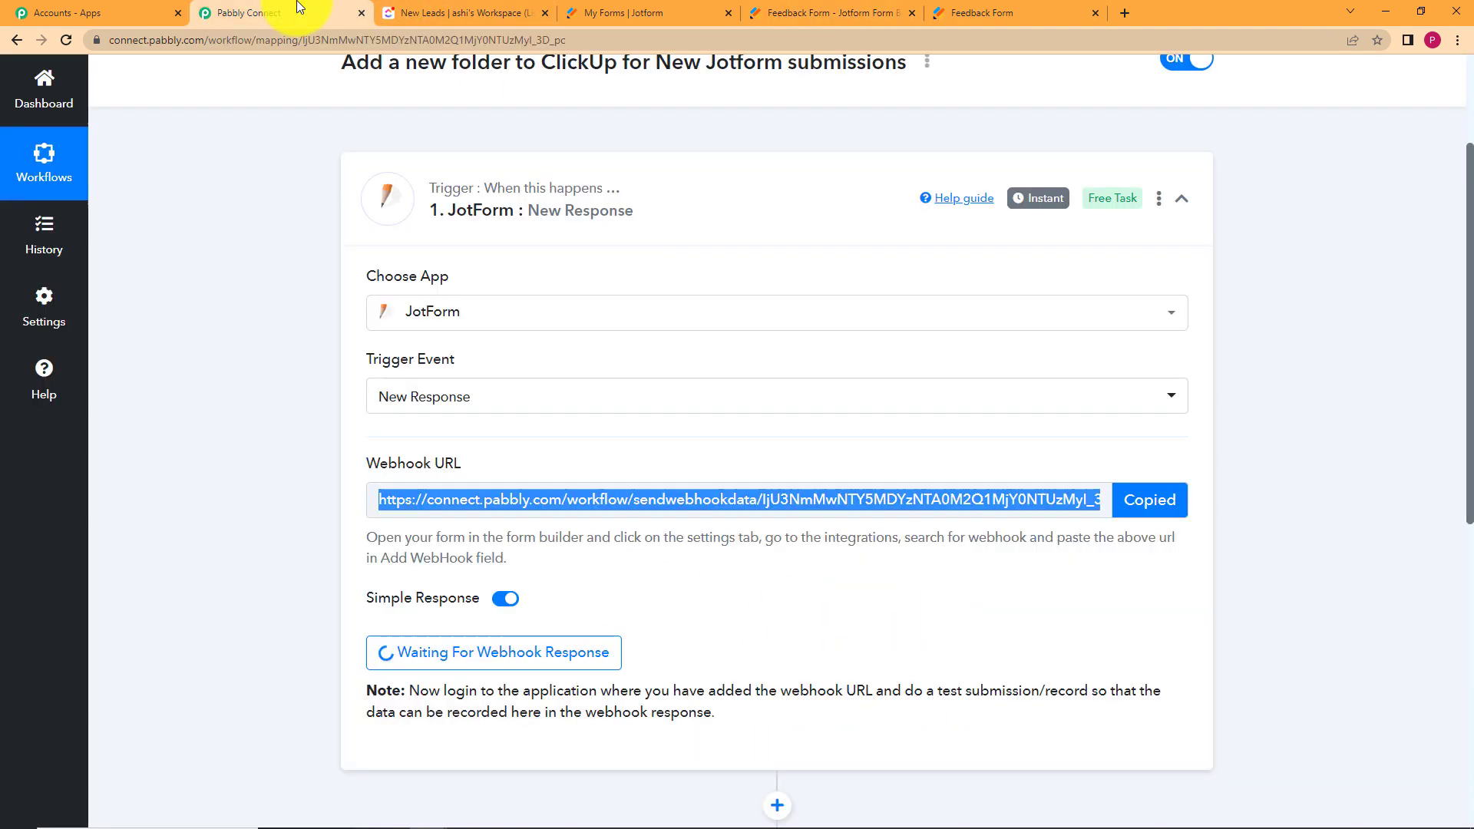
pyautogui.click(1137, 530)
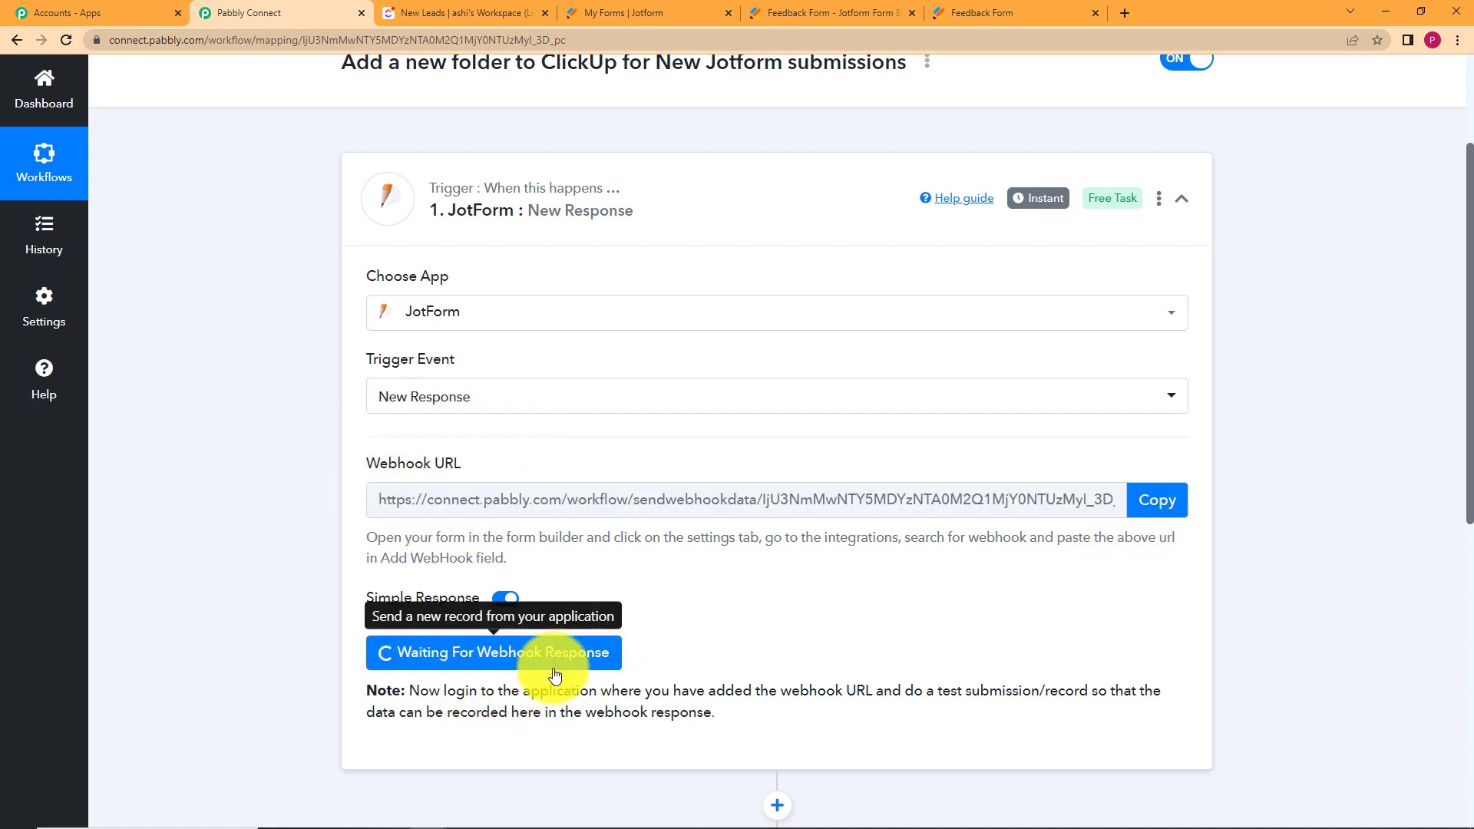
pyautogui.click(948, 8)
pyautogui.scroll(-2, 763, 325)
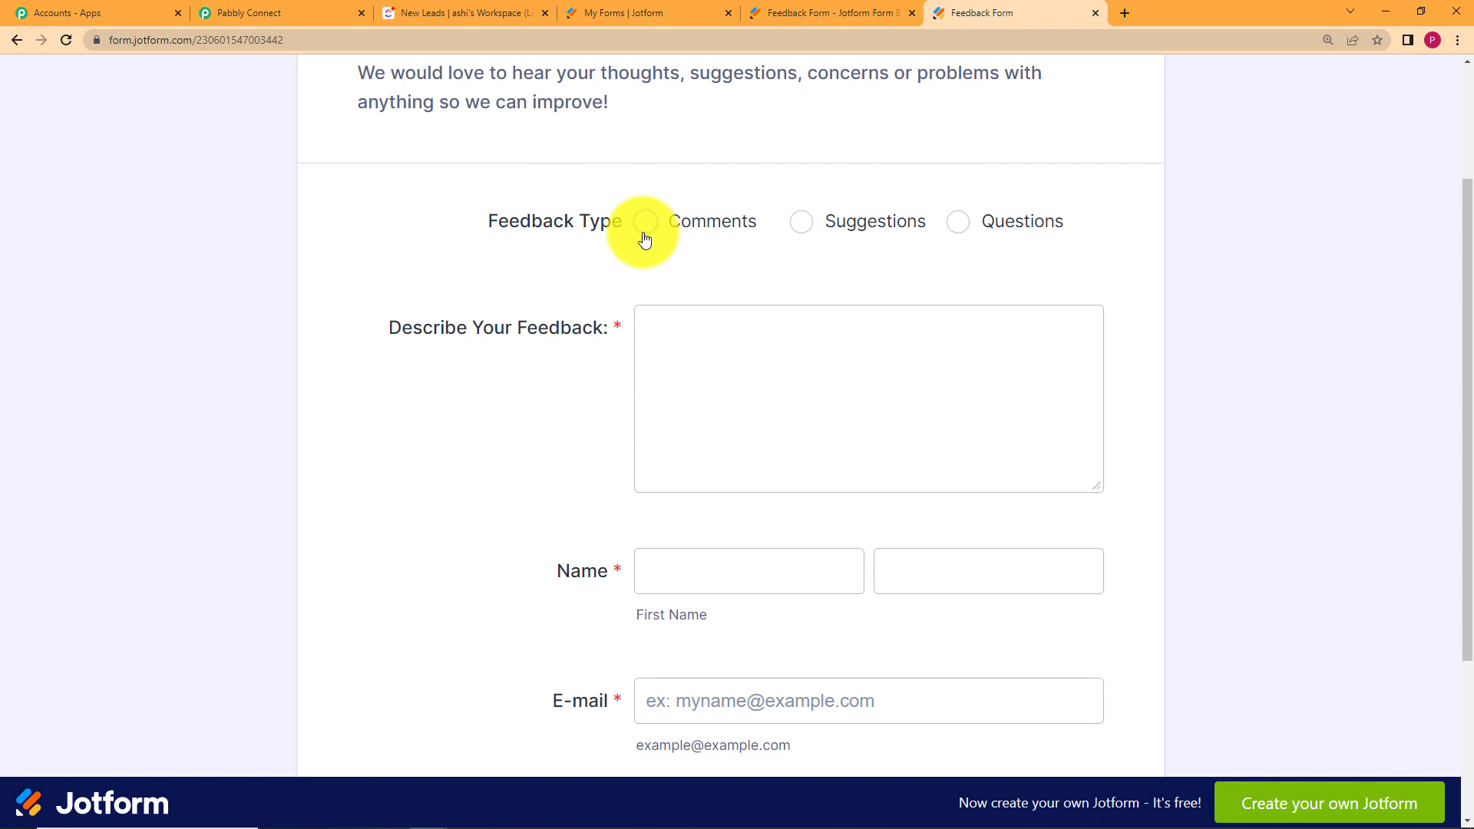
# Choose Suggestions and write feedback asking for a bill and invoice with the order.
pyautogui.click(801, 222)
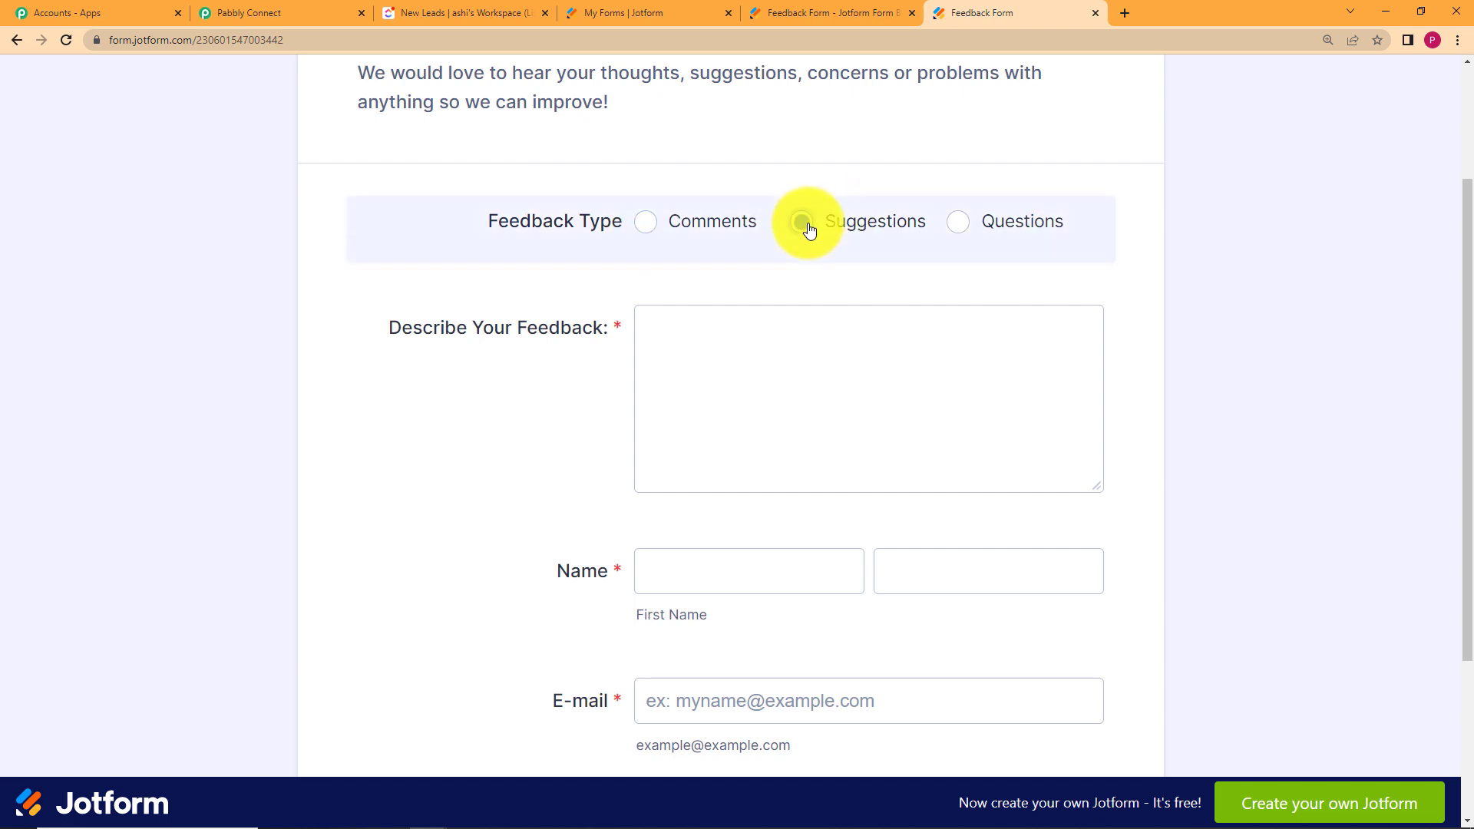
pyautogui.click(795, 337)
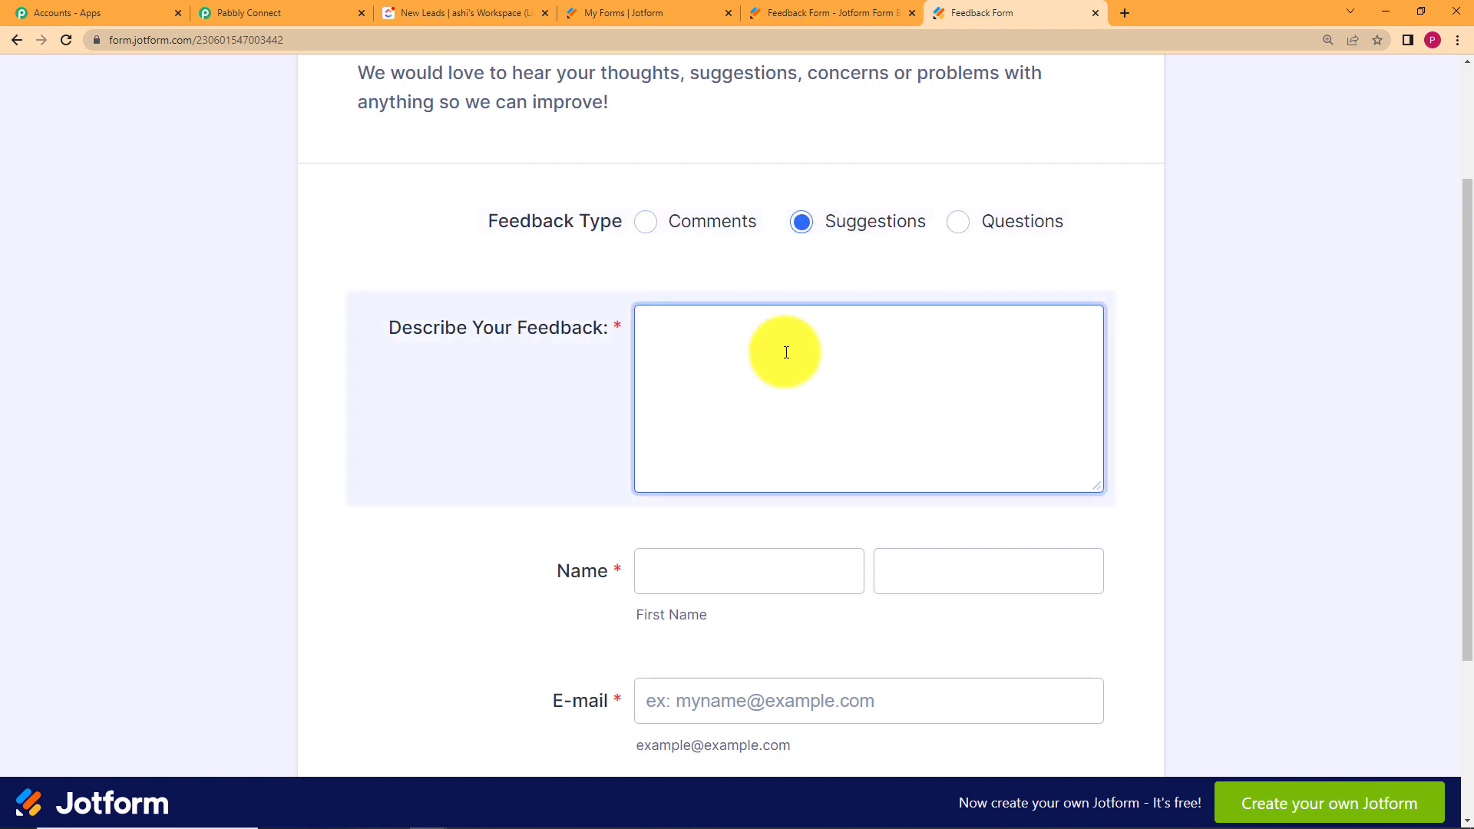
pyautogui.write('Please pro')
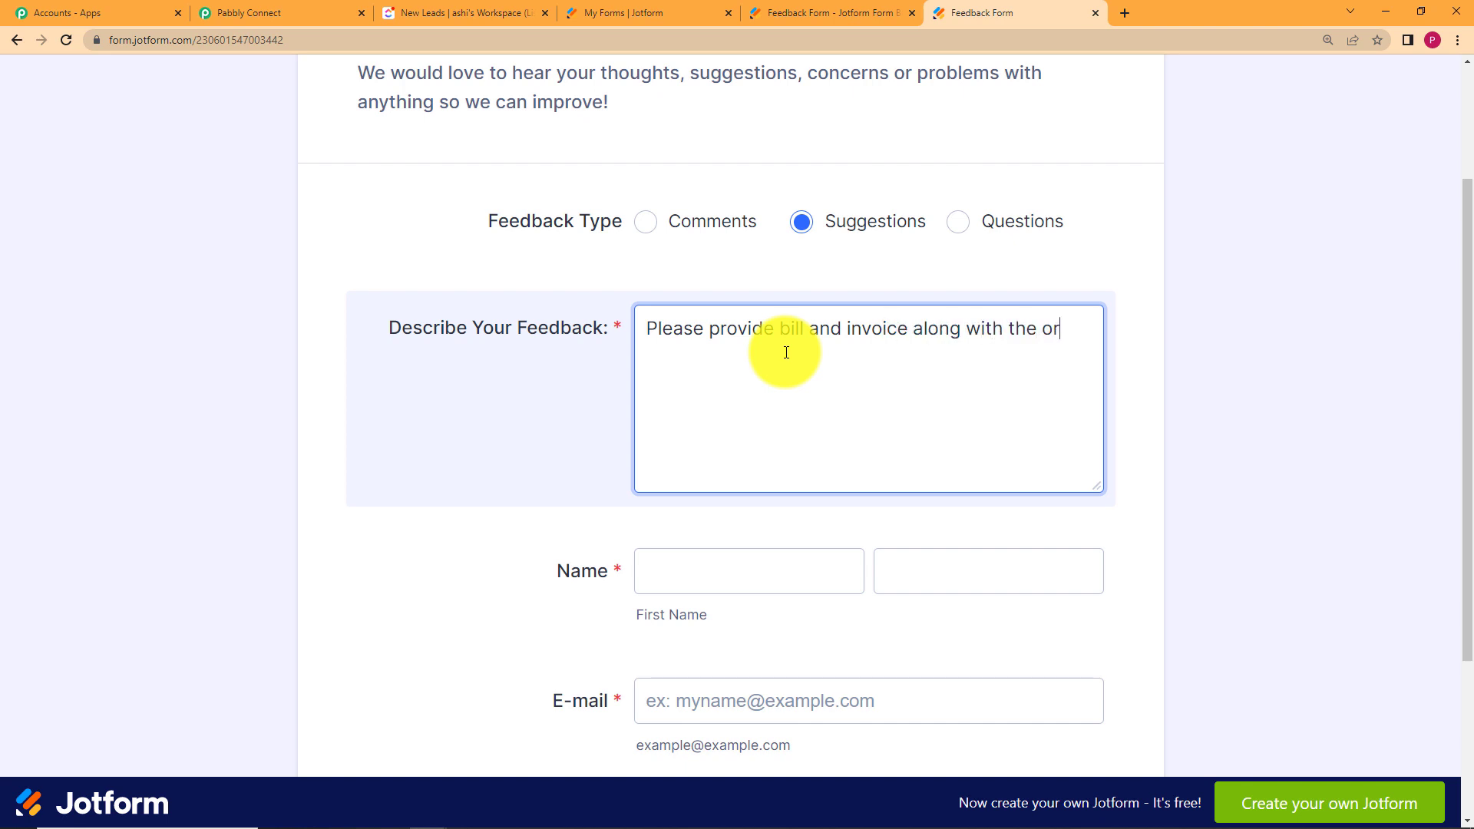
pyautogui.write('.')
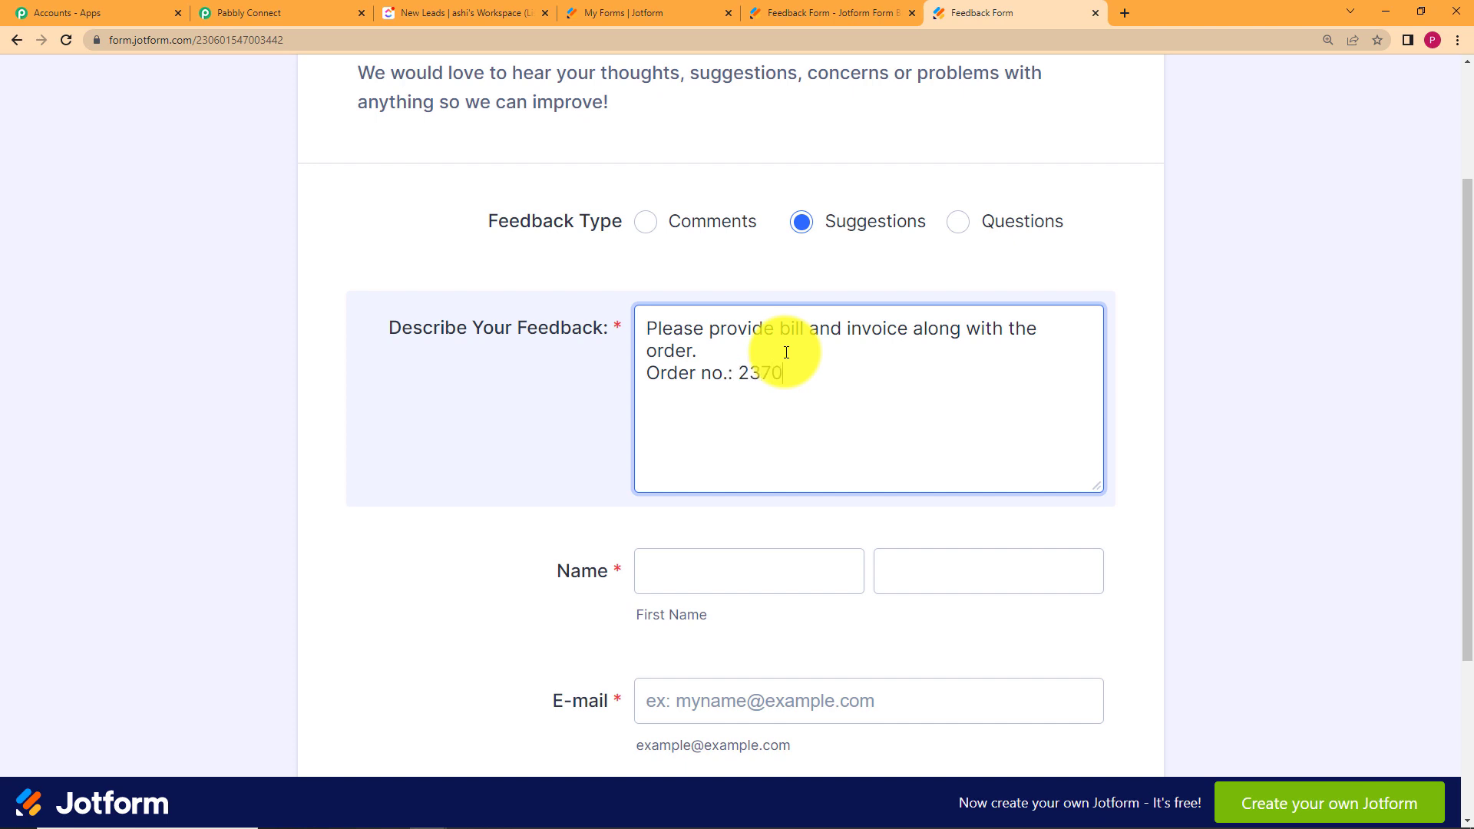
pyautogui.write('4444')
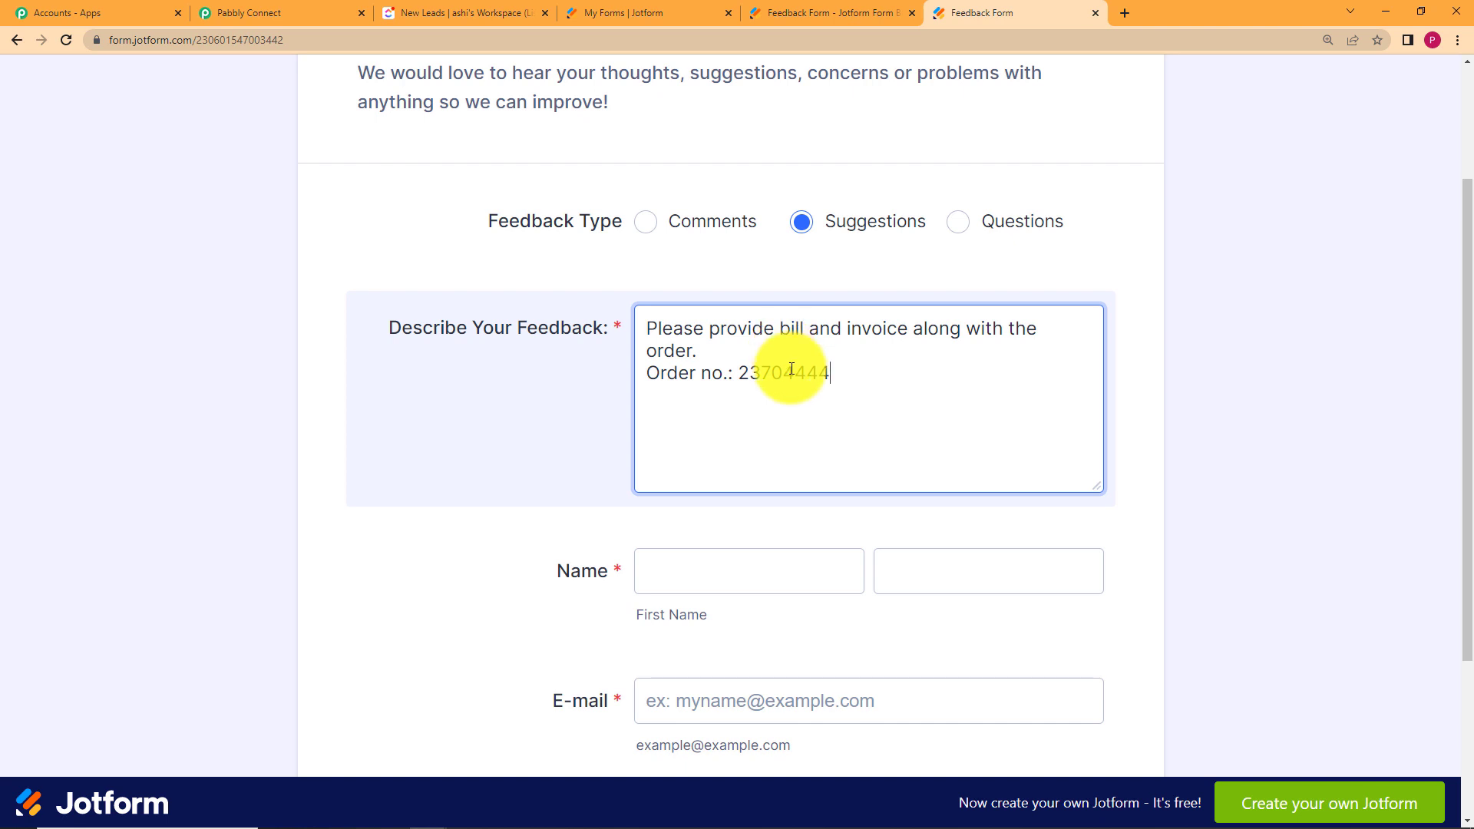
pyautogui.press('BackSpace')
pyautogui.press('BackSpace')
pyautogui.press('BackSpace')
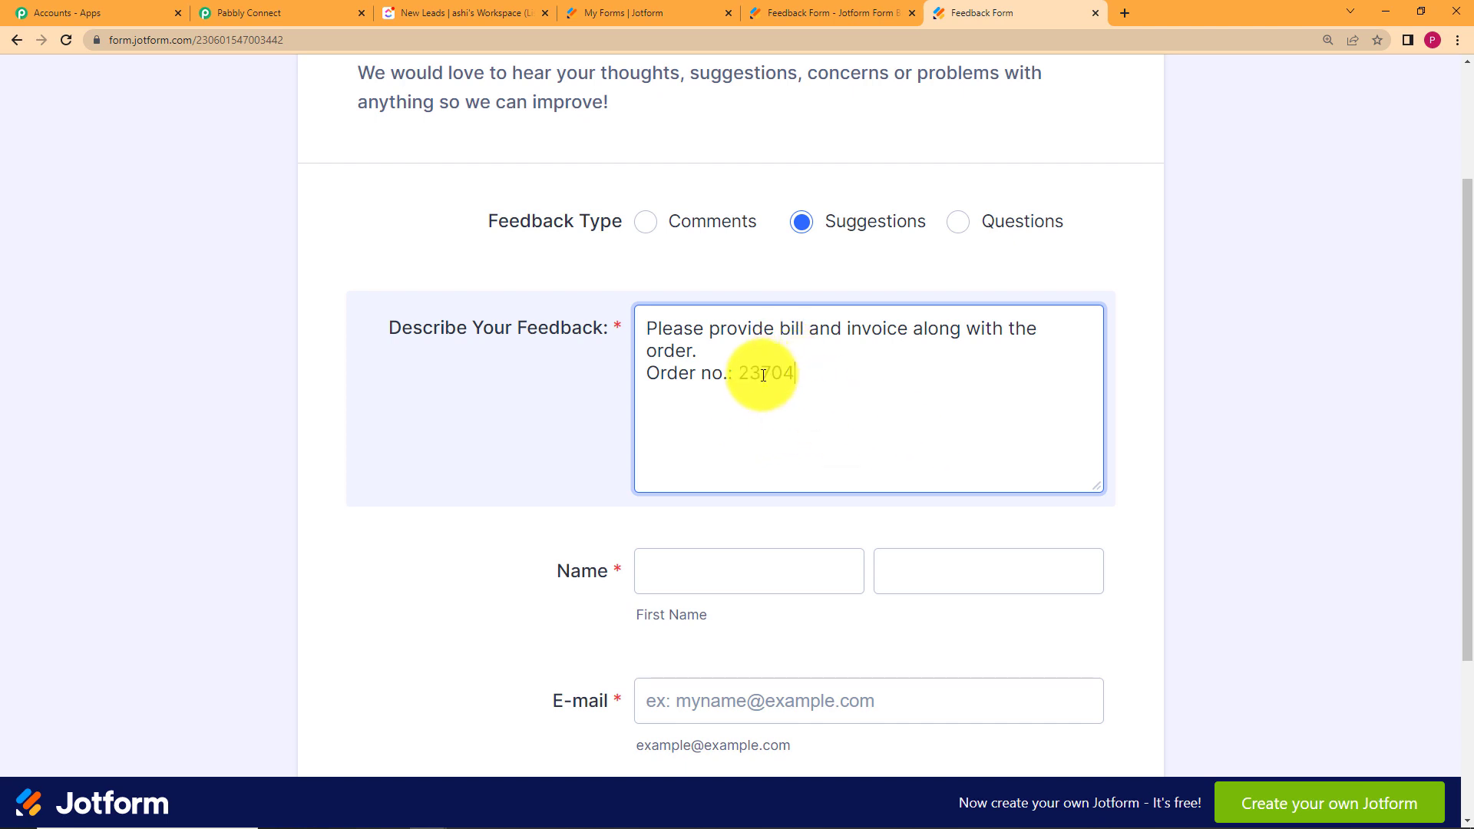
pyautogui.click(554, 483)
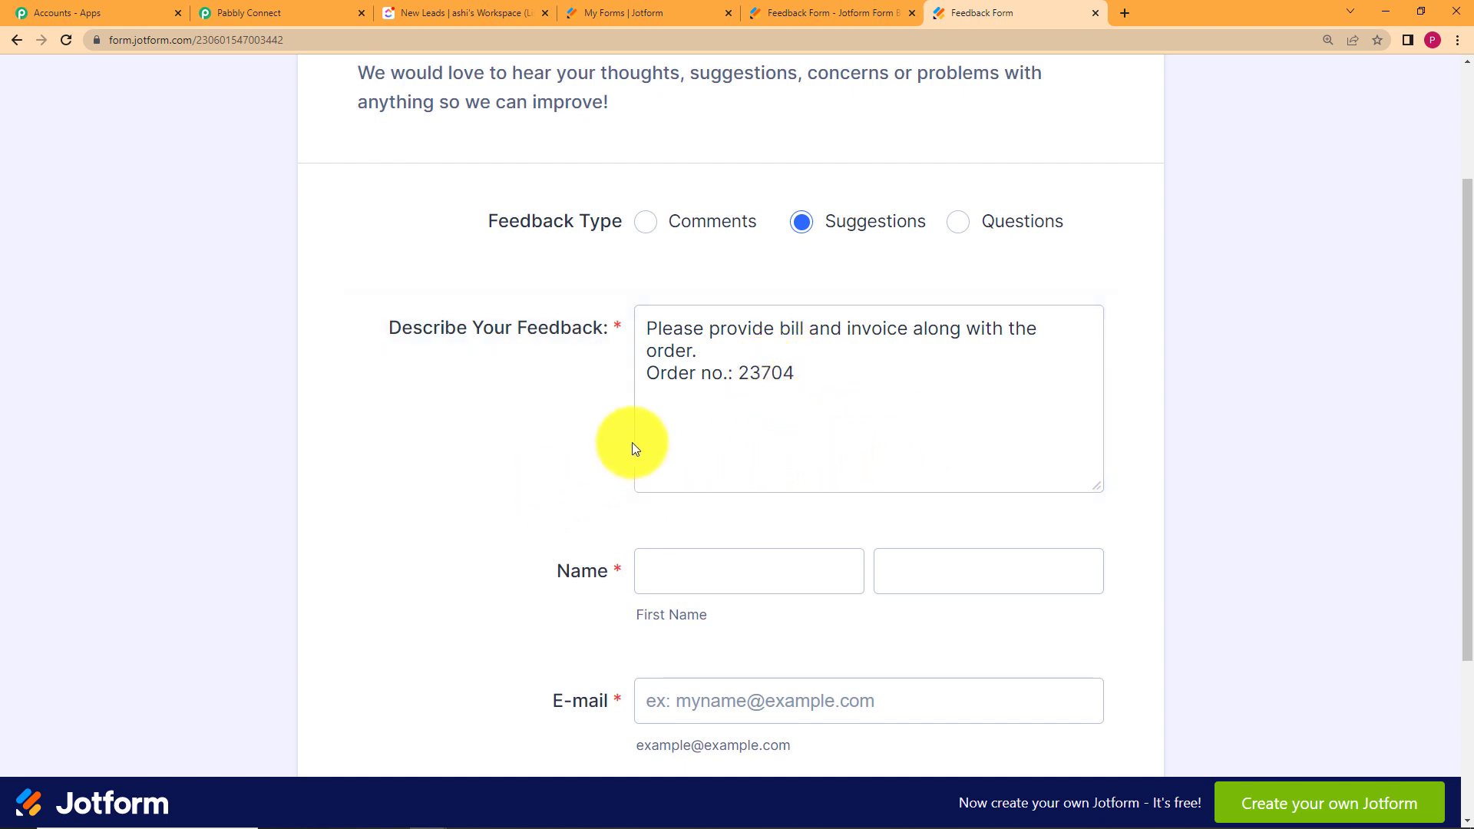
# Fill in the first name, last name and e-mail address, then submit the feedback.
pyautogui.click(681, 568)
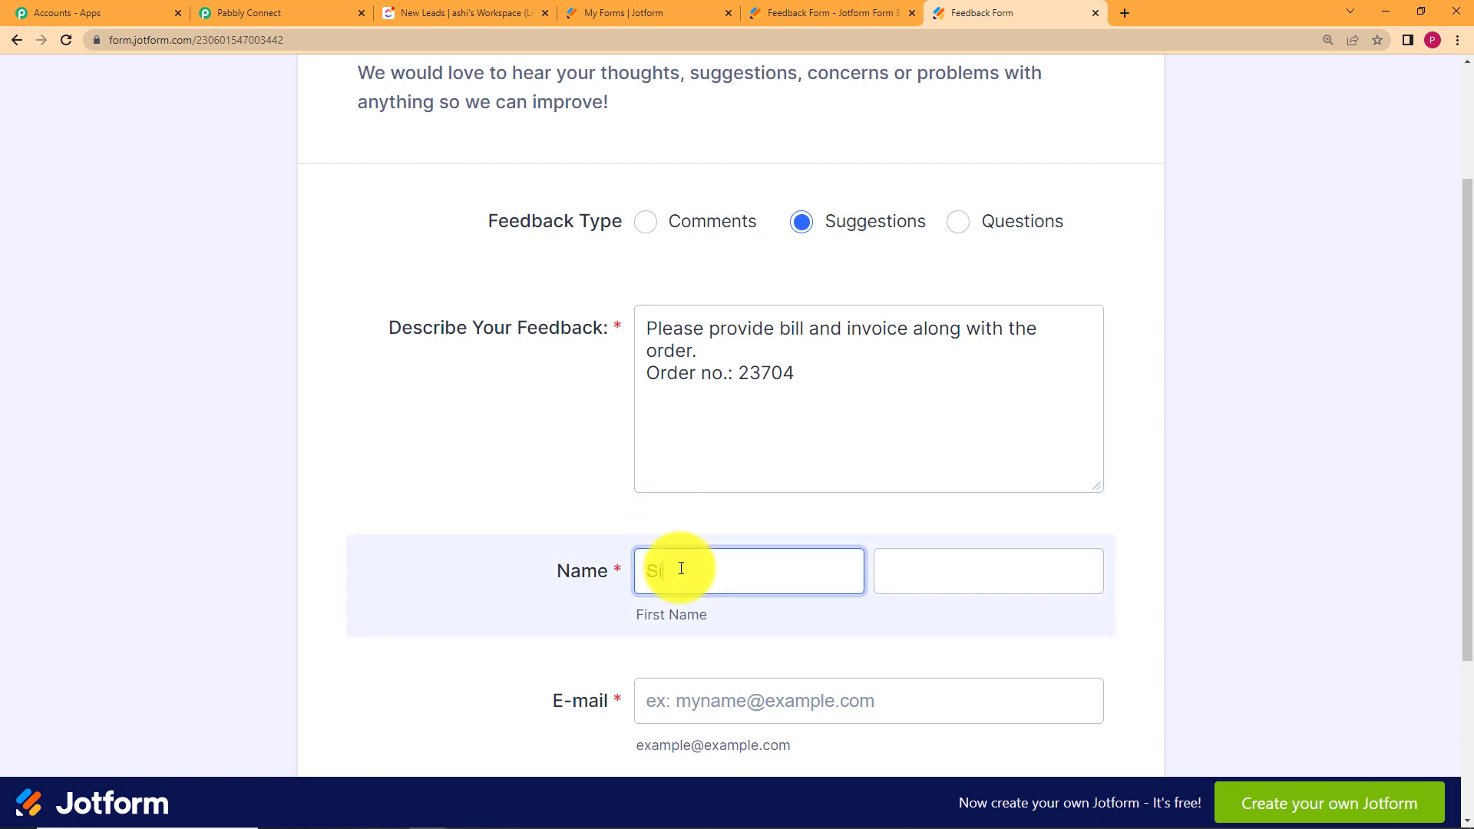
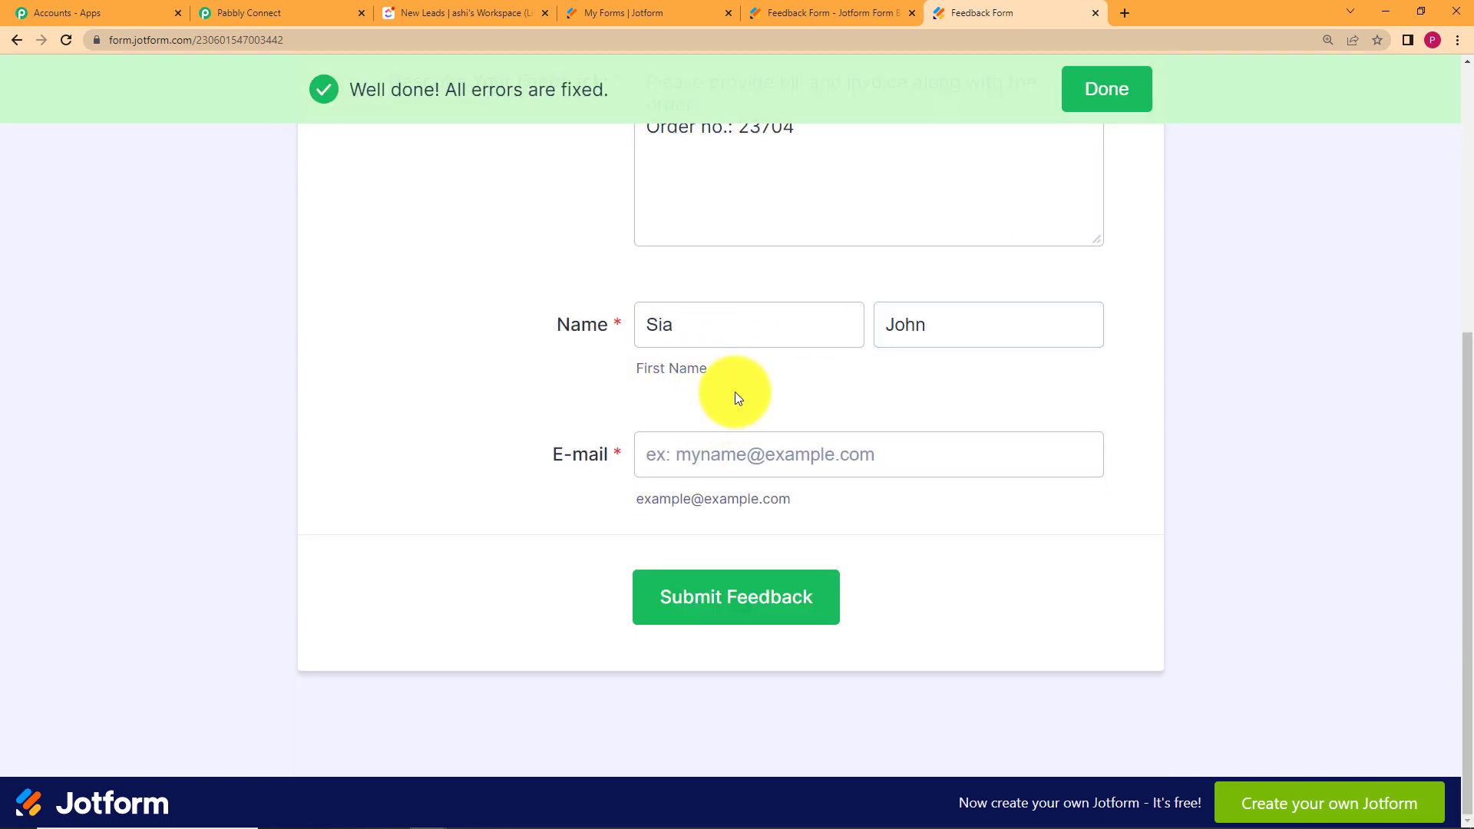
pyautogui.scroll(2, 735, 391)
pyautogui.click(977, 515)
pyautogui.click(805, 642)
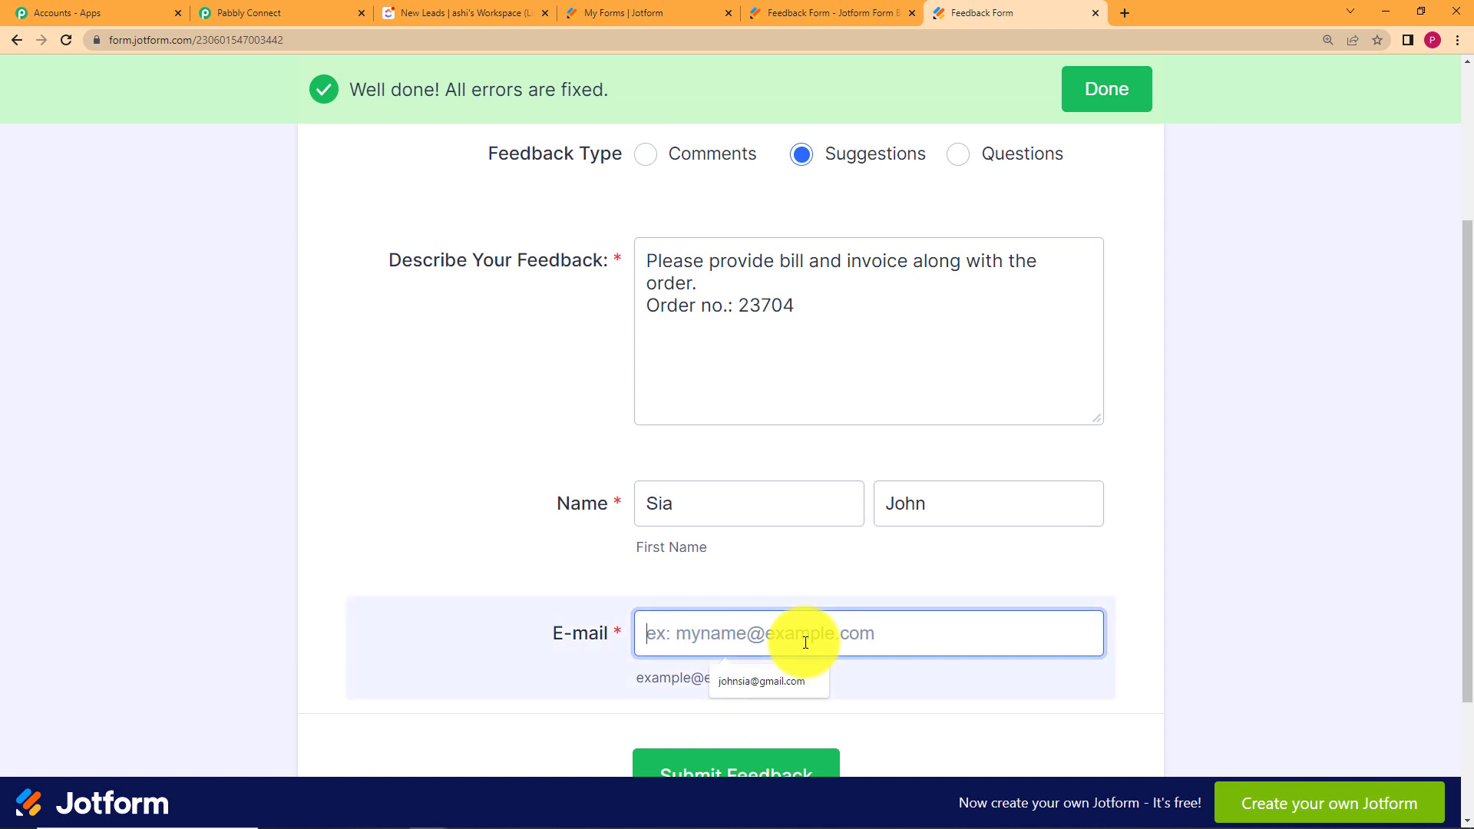
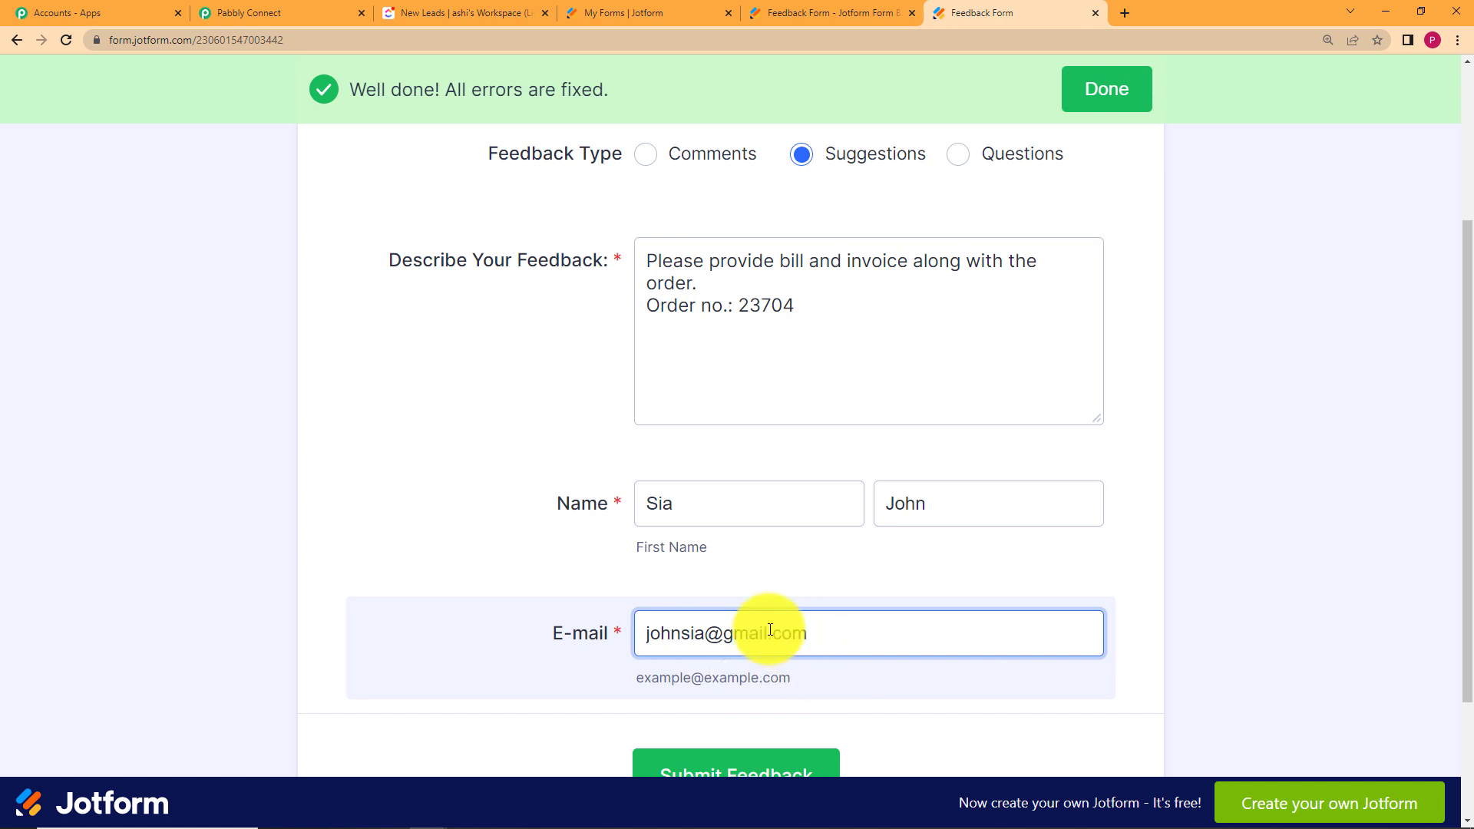
pyautogui.scroll(-3, 555, 584)
pyautogui.click(554, 584)
pyautogui.click(676, 589)
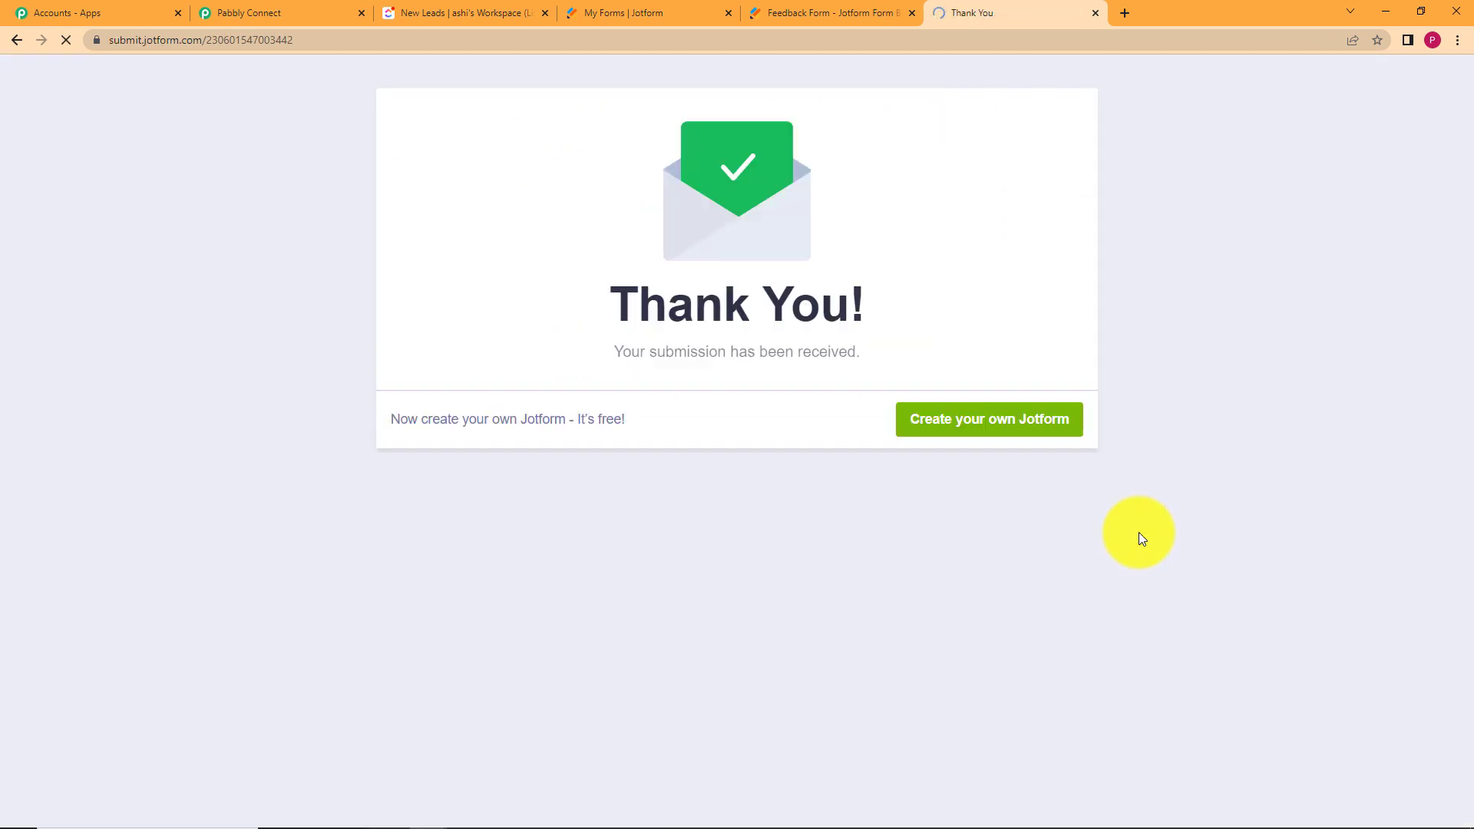
# Back in Pabbly Connect, inspect the captured webhook URL and username values.
pyautogui.click(274, 9)
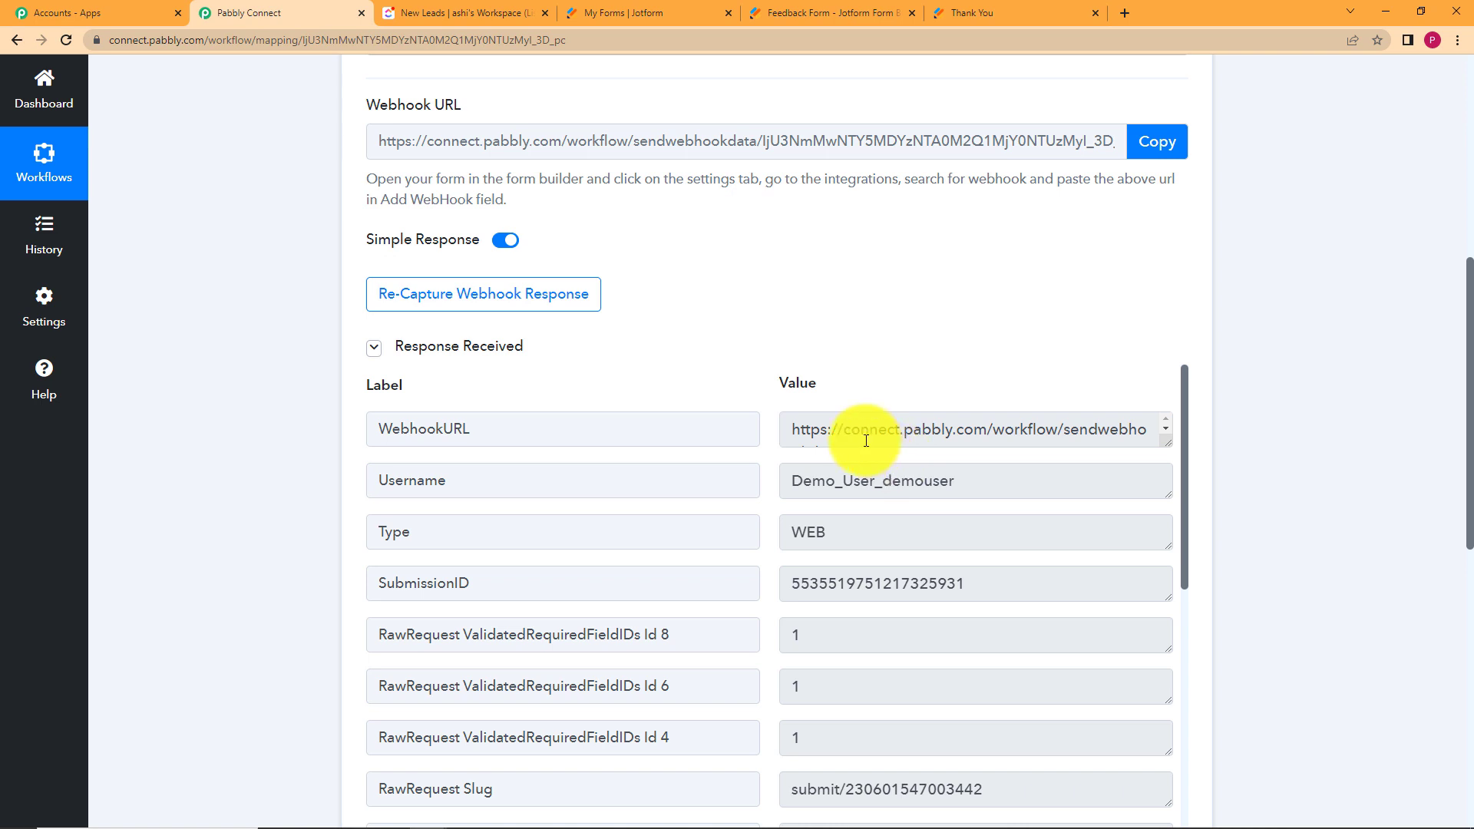
pyautogui.moveTo(791, 431); pyautogui.dragTo(1075, 437)
pyautogui.click(1072, 430)
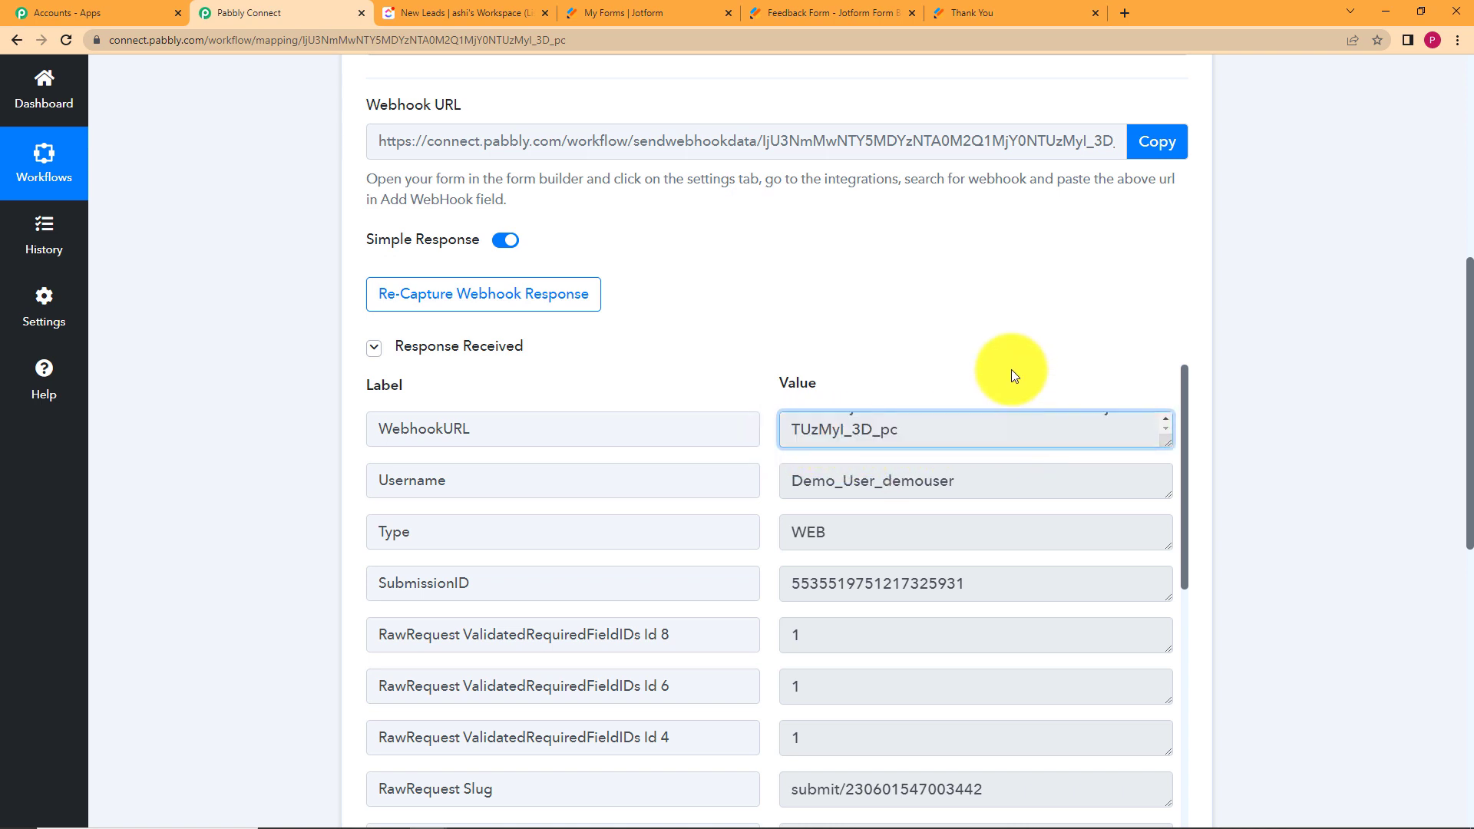
pyautogui.moveTo(978, 470); pyautogui.dragTo(730, 517)
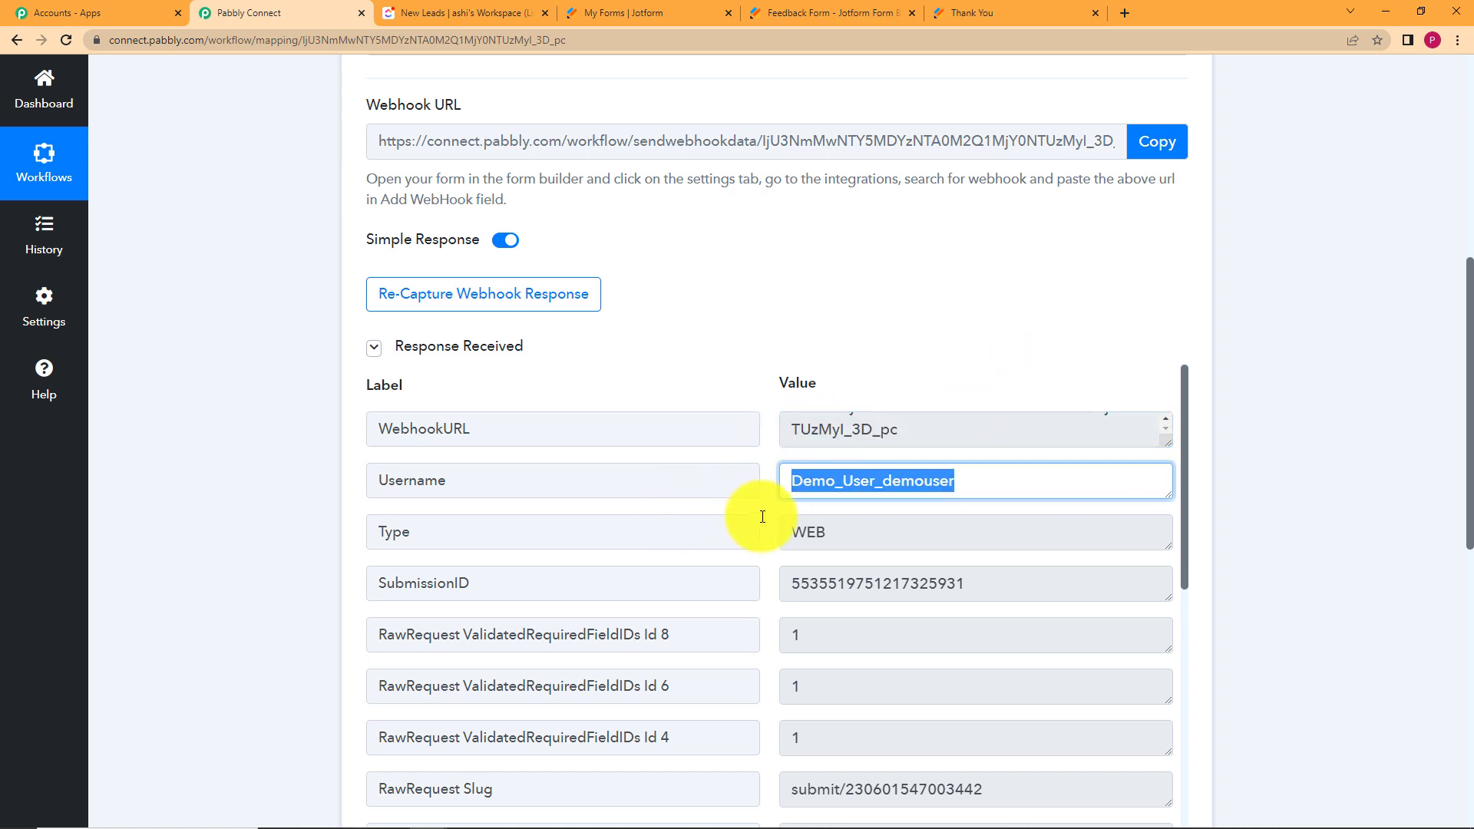
pyautogui.click(968, 12)
pyautogui.click(292, 13)
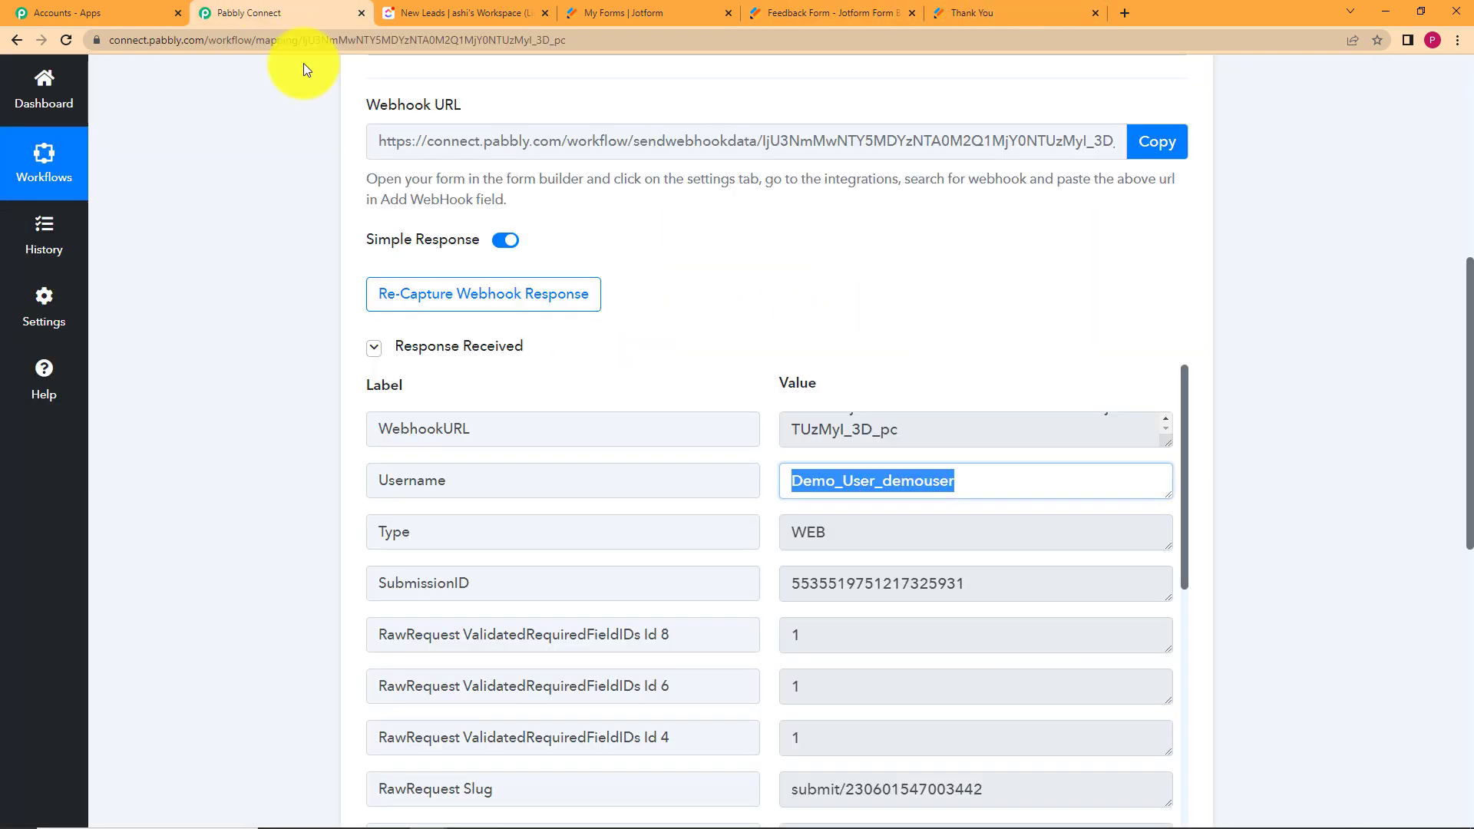
pyautogui.scroll(-2, 741, 537)
pyautogui.scroll(1, 840, 415)
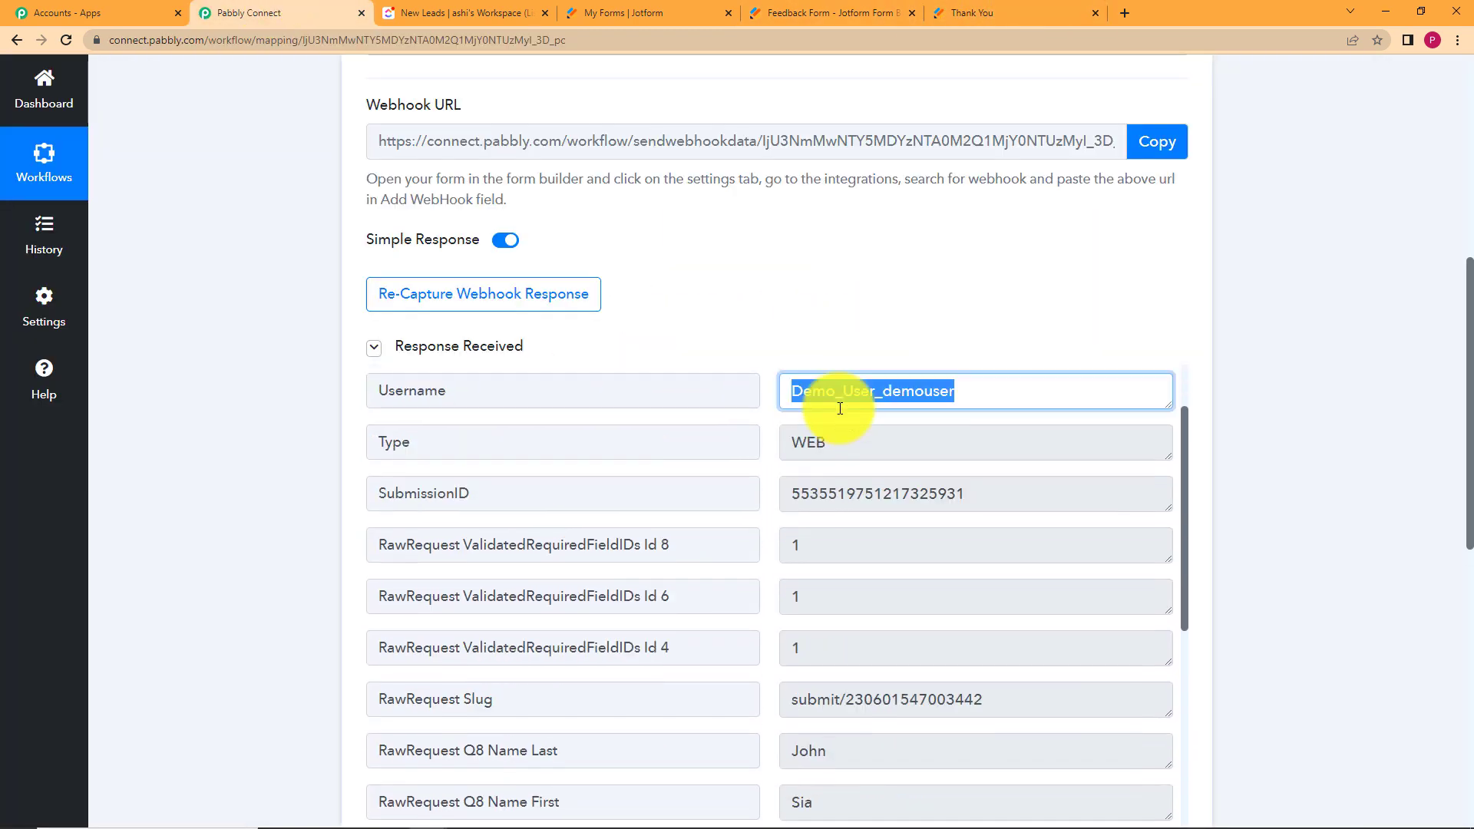
pyautogui.scroll(1, 840, 409)
pyautogui.click(767, 370)
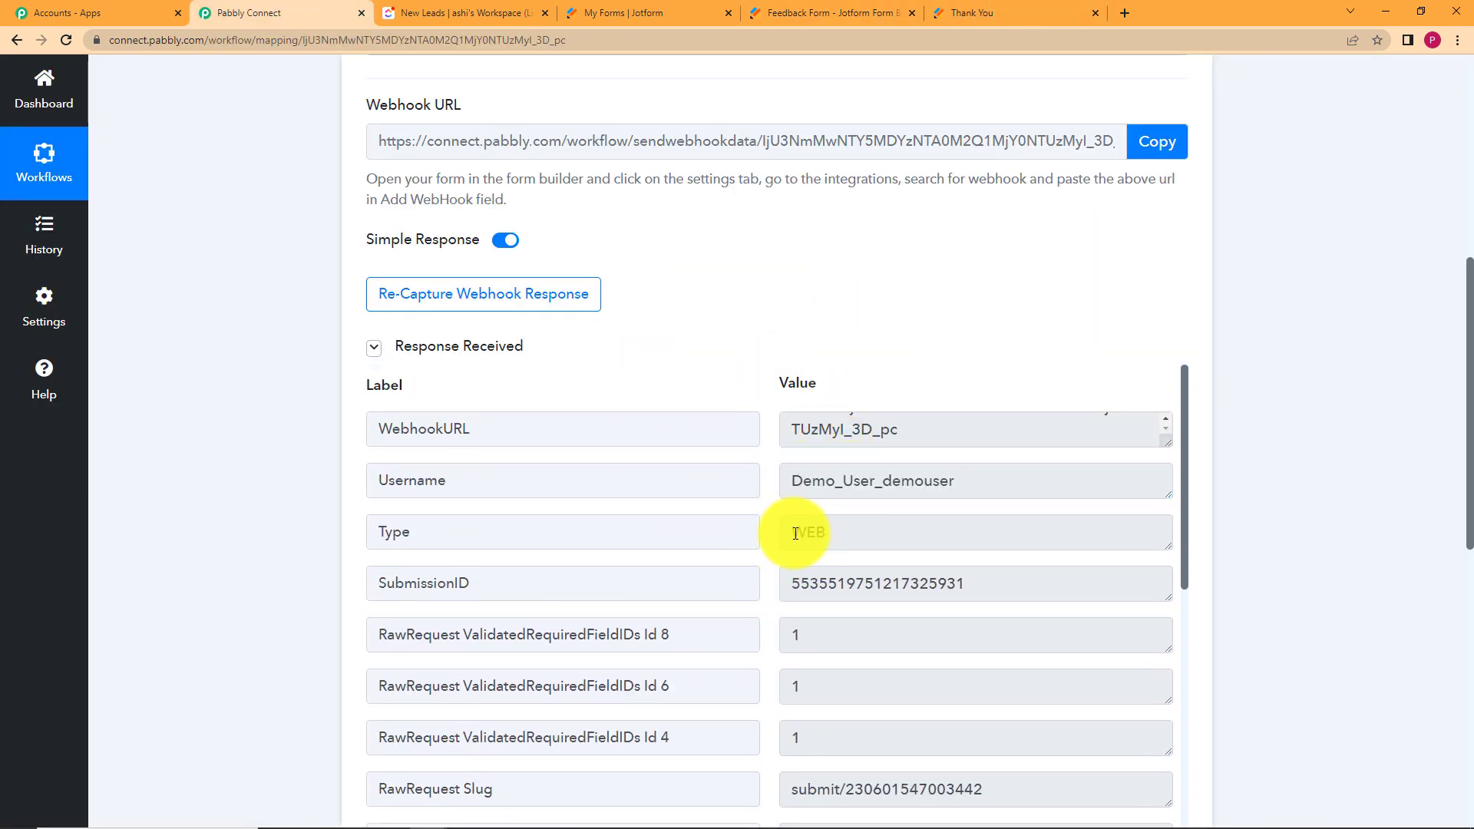
# Review the captured first name, description and feedback type, then collapse the JotForm trigger.
pyautogui.scroll(-5, 795, 533)
pyautogui.moveTo(863, 487); pyautogui.dragTo(763, 491)
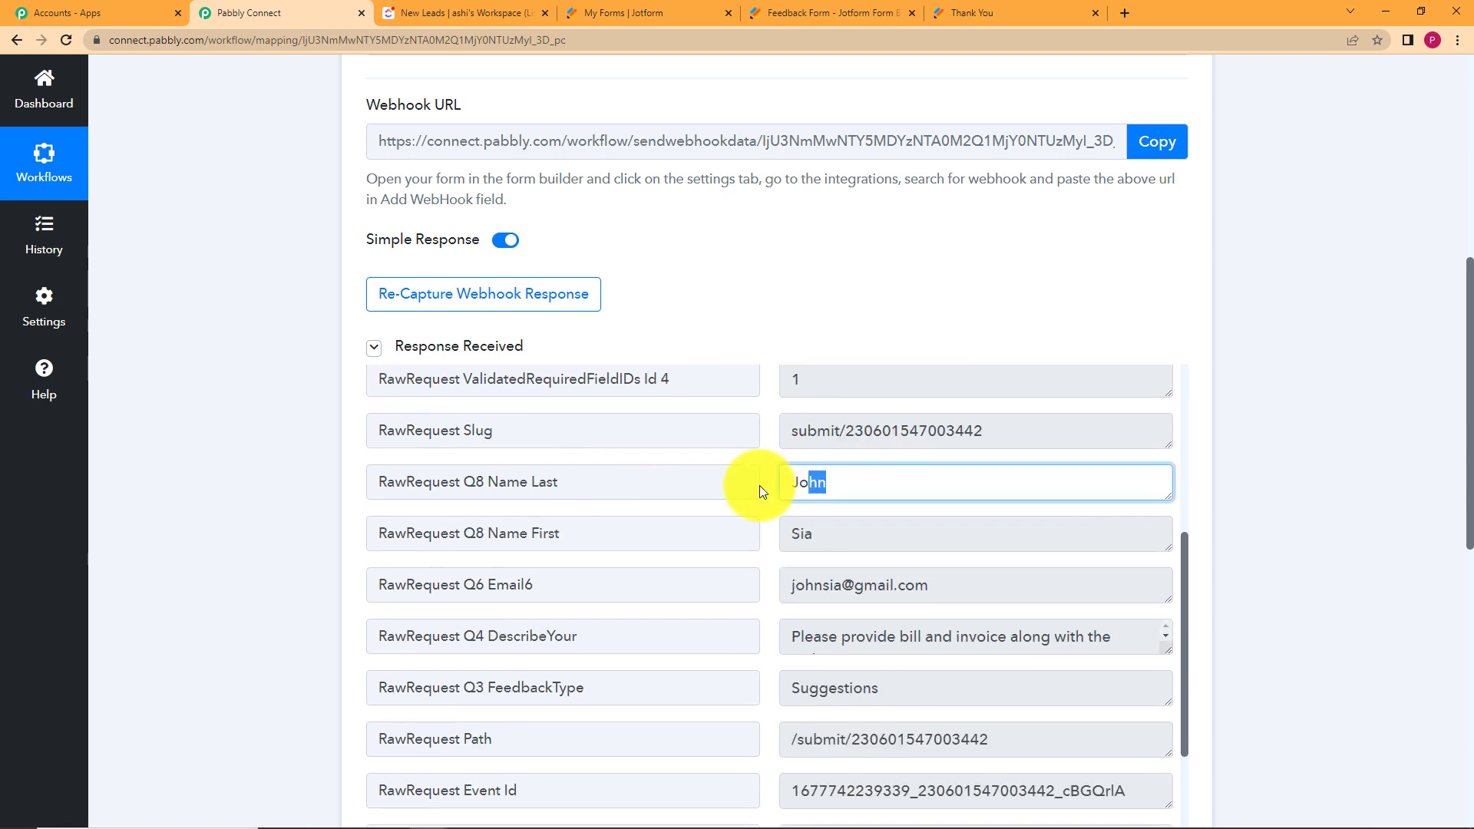
pyautogui.moveTo(825, 534); pyautogui.dragTo(740, 526)
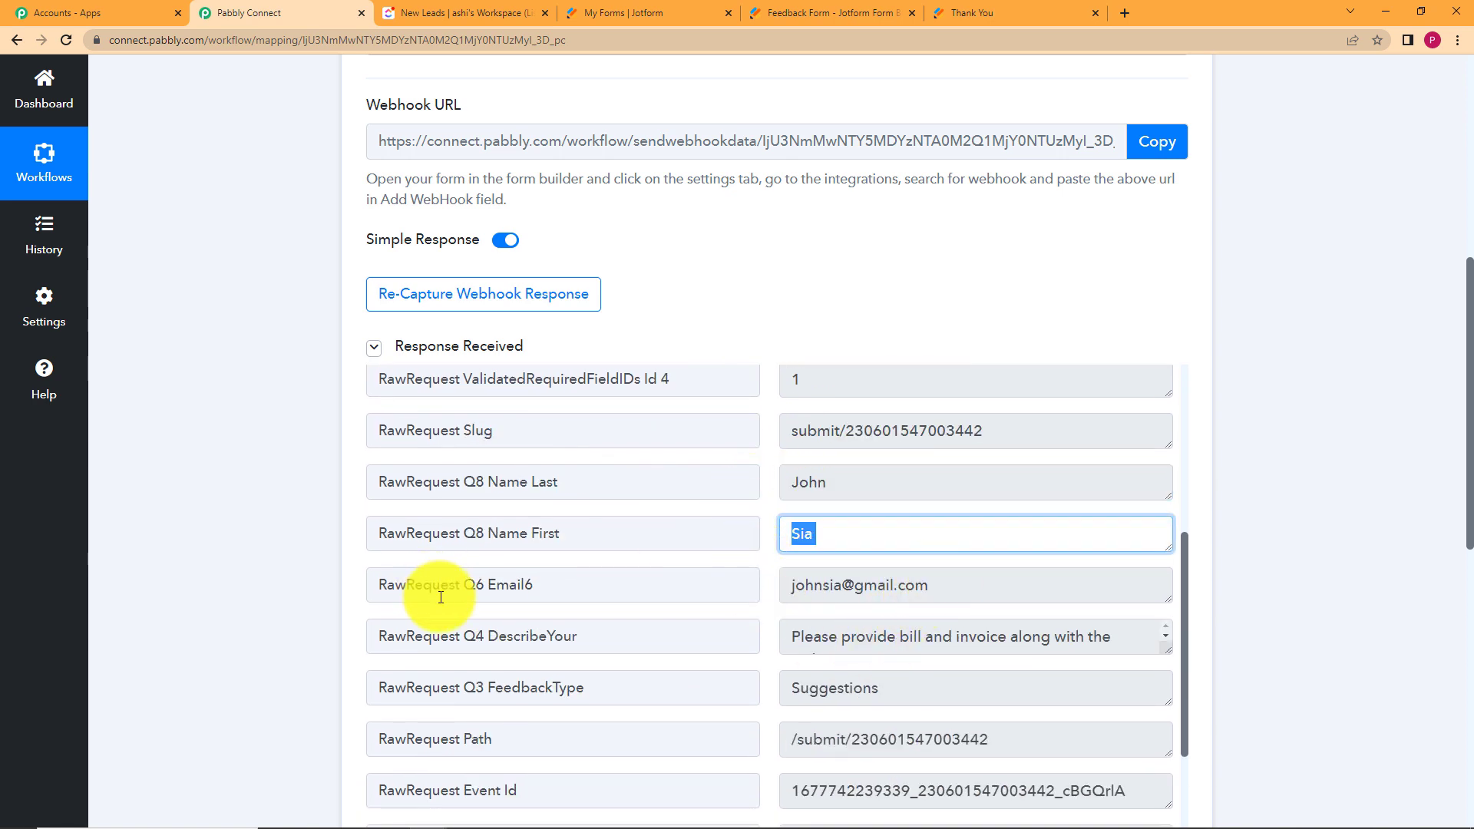
pyautogui.moveTo(947, 586); pyautogui.dragTo(711, 612)
pyautogui.scroll(-2, 744, 629)
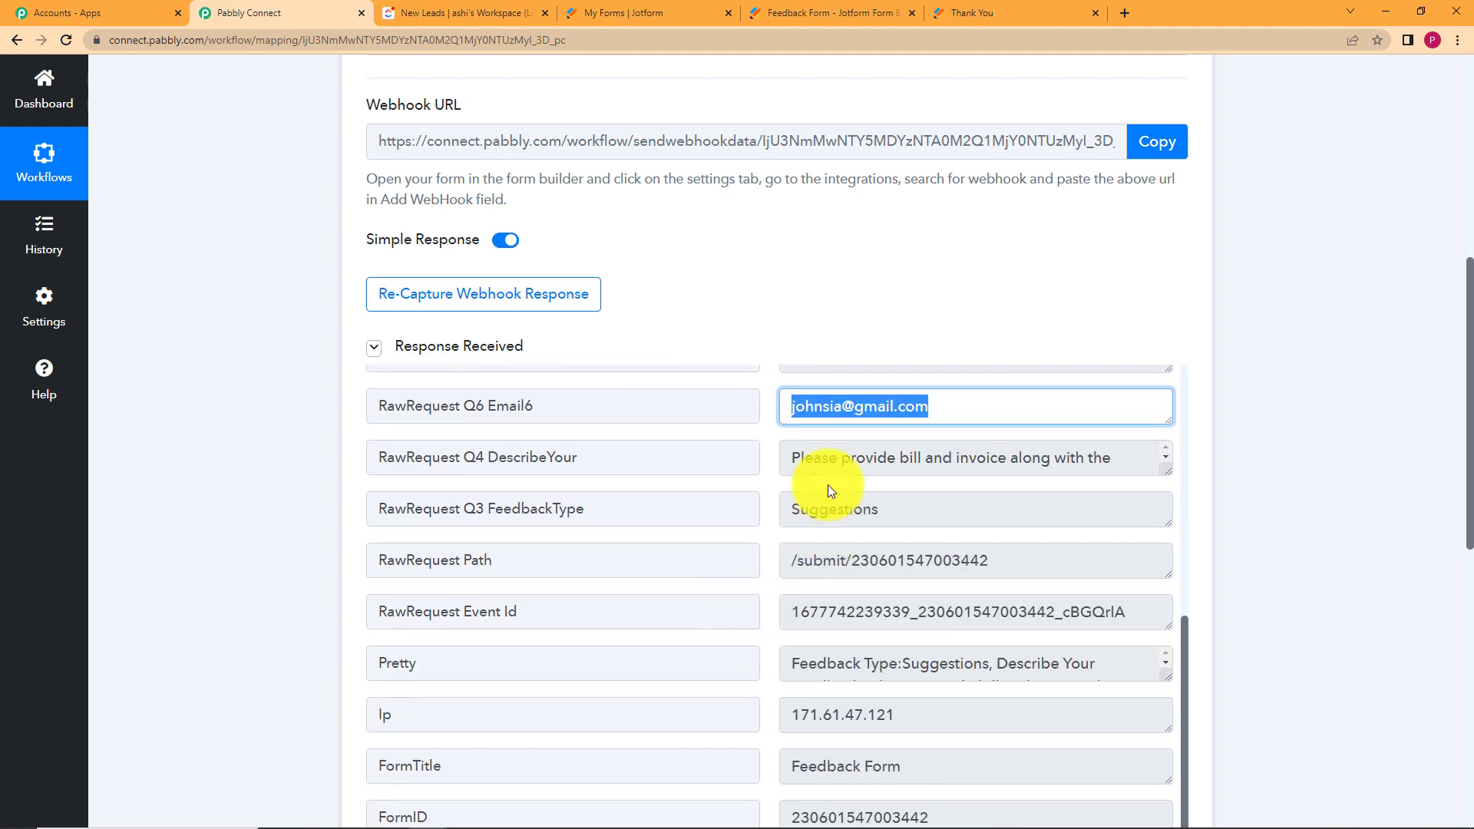
pyautogui.moveTo(785, 460); pyautogui.dragTo(1145, 458)
pyautogui.click(1143, 460)
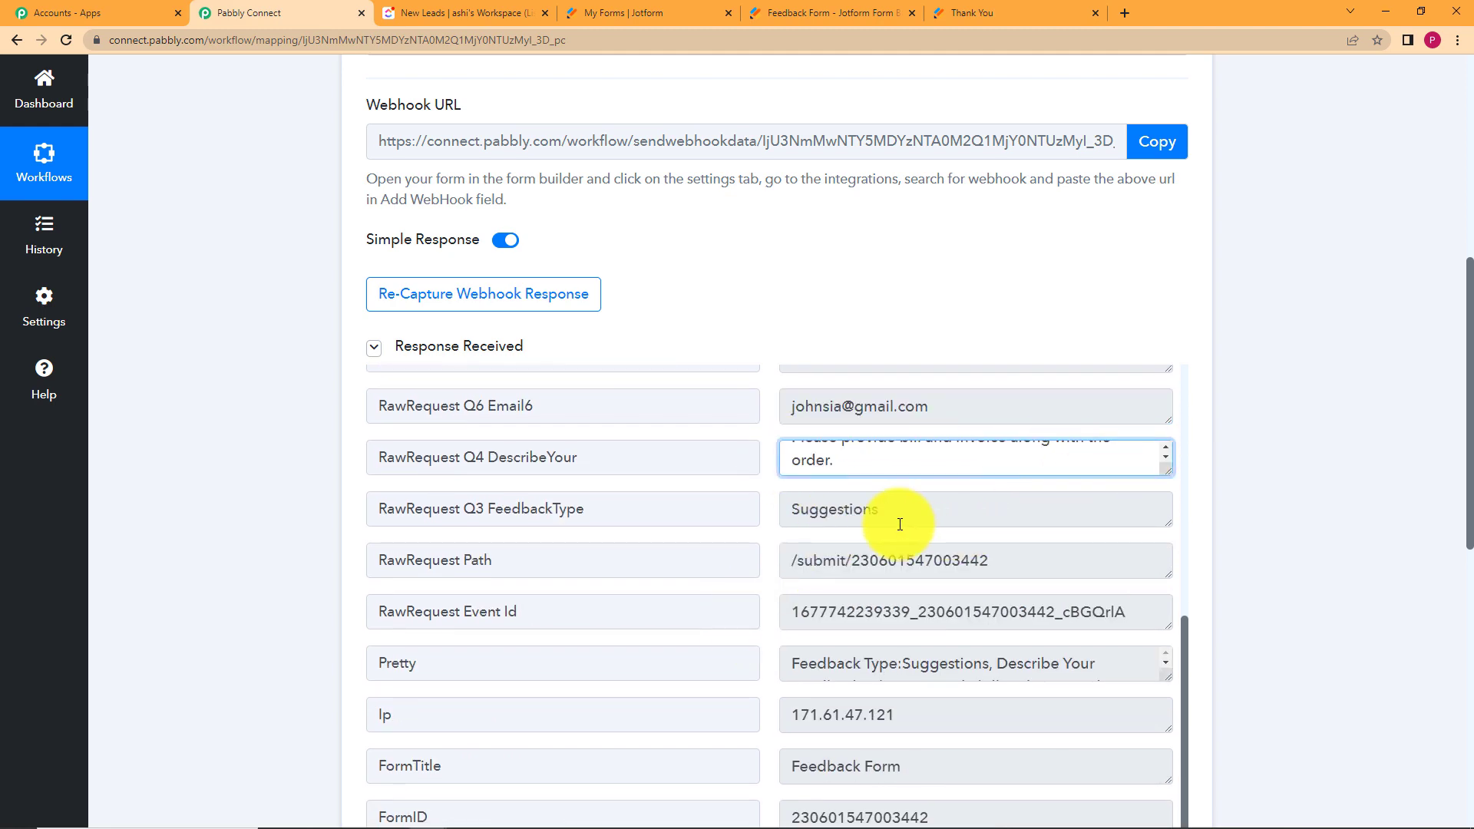
pyautogui.moveTo(900, 525); pyautogui.dragTo(775, 540)
pyautogui.click(763, 541)
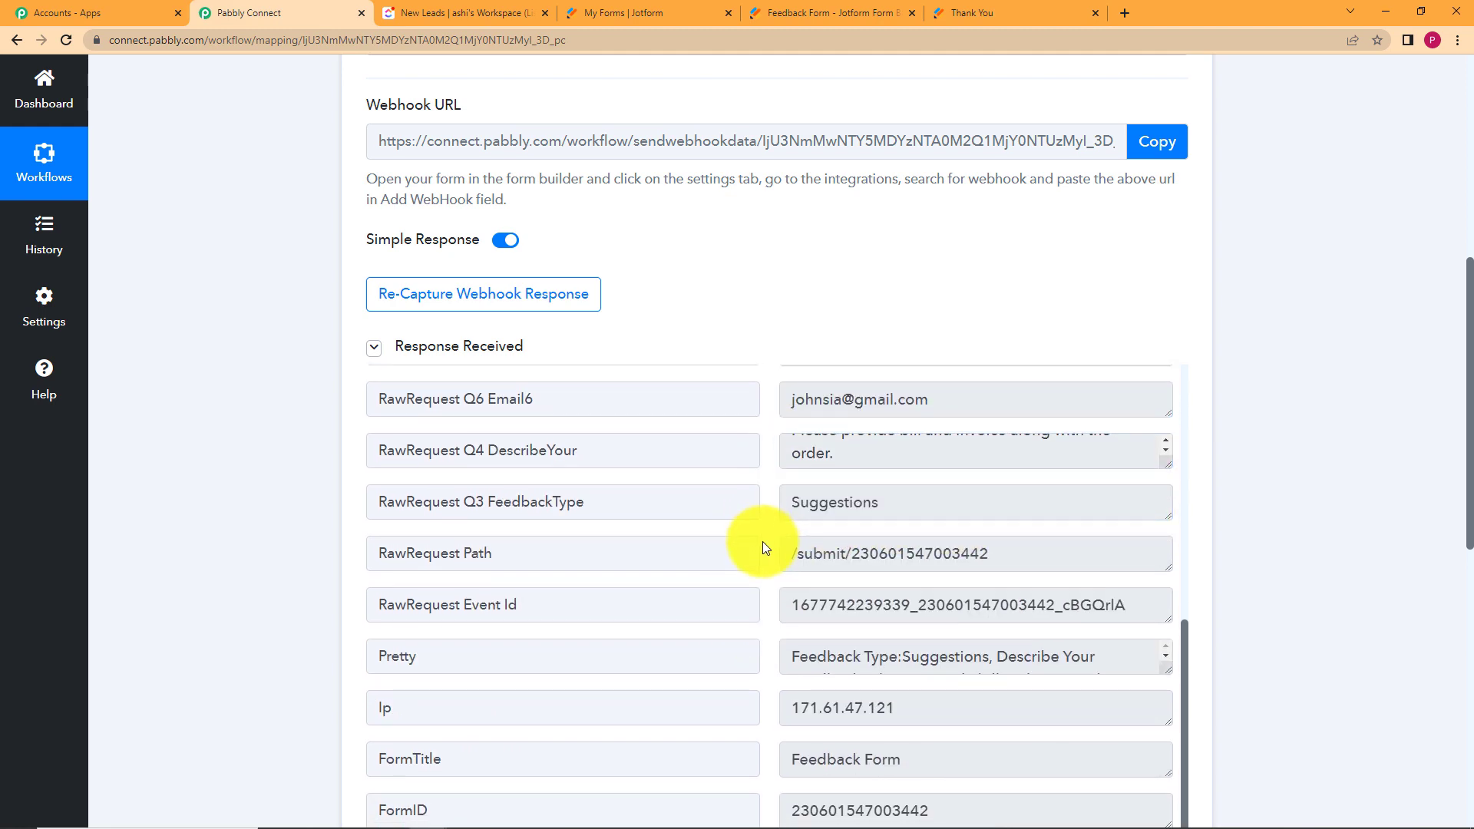
pyautogui.scroll(-5, 380, 588)
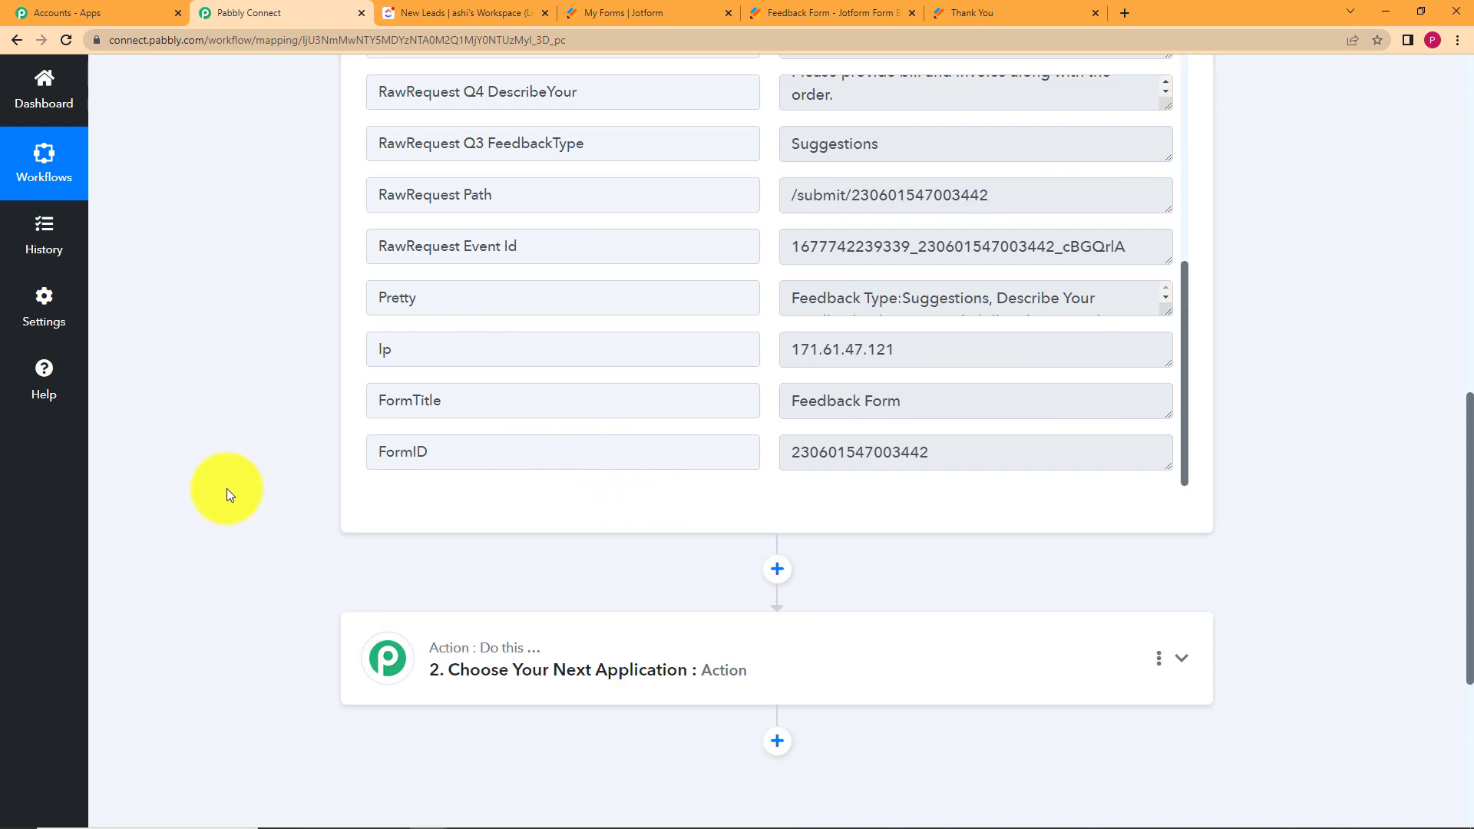
pyautogui.scroll(15, 214, 426)
pyautogui.click(717, 382)
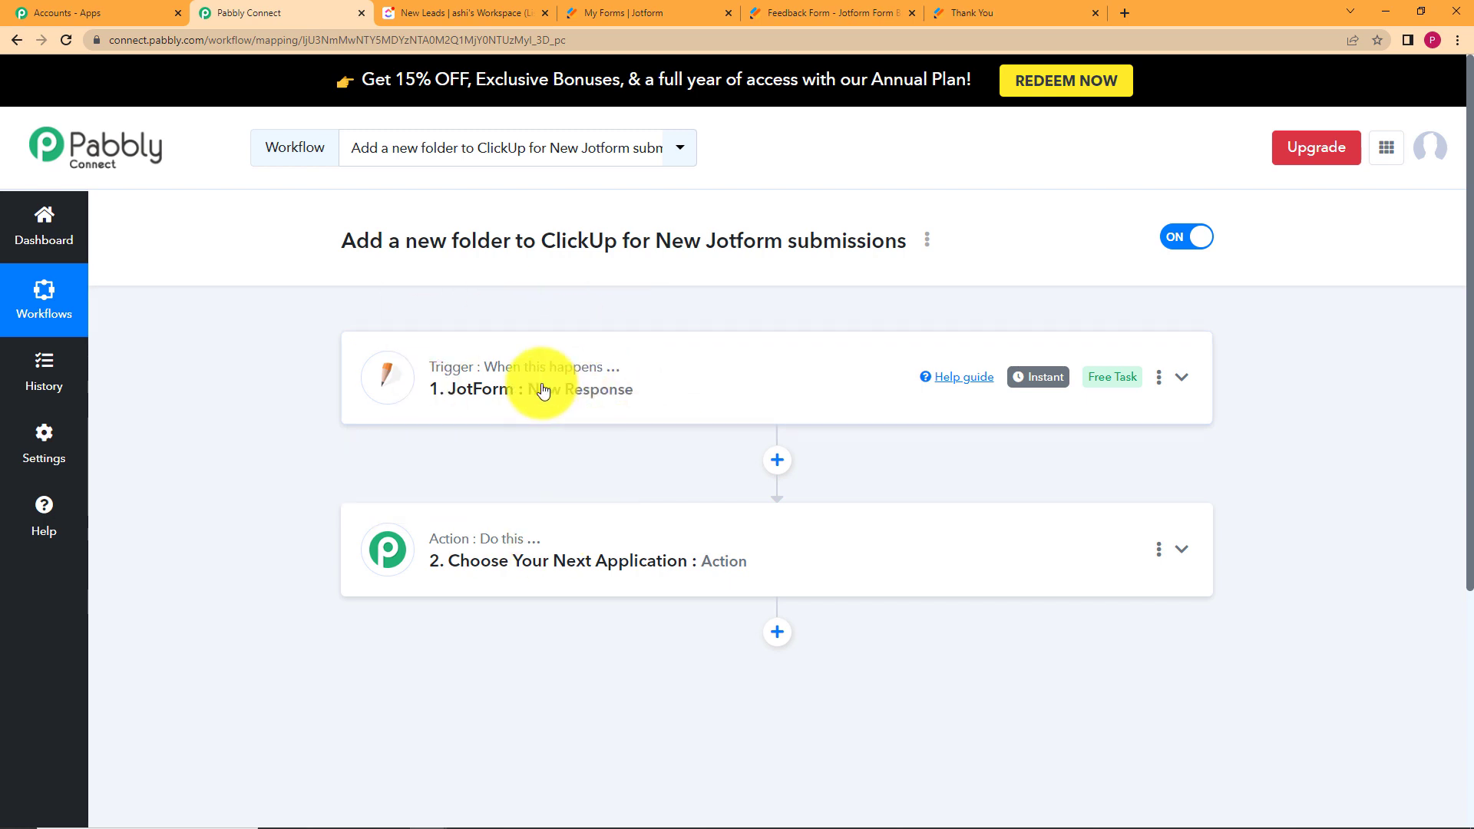
# Set the action step's app to ClickUp with the Create Folder action event.
pyautogui.click(662, 536)
pyautogui.click(679, 672)
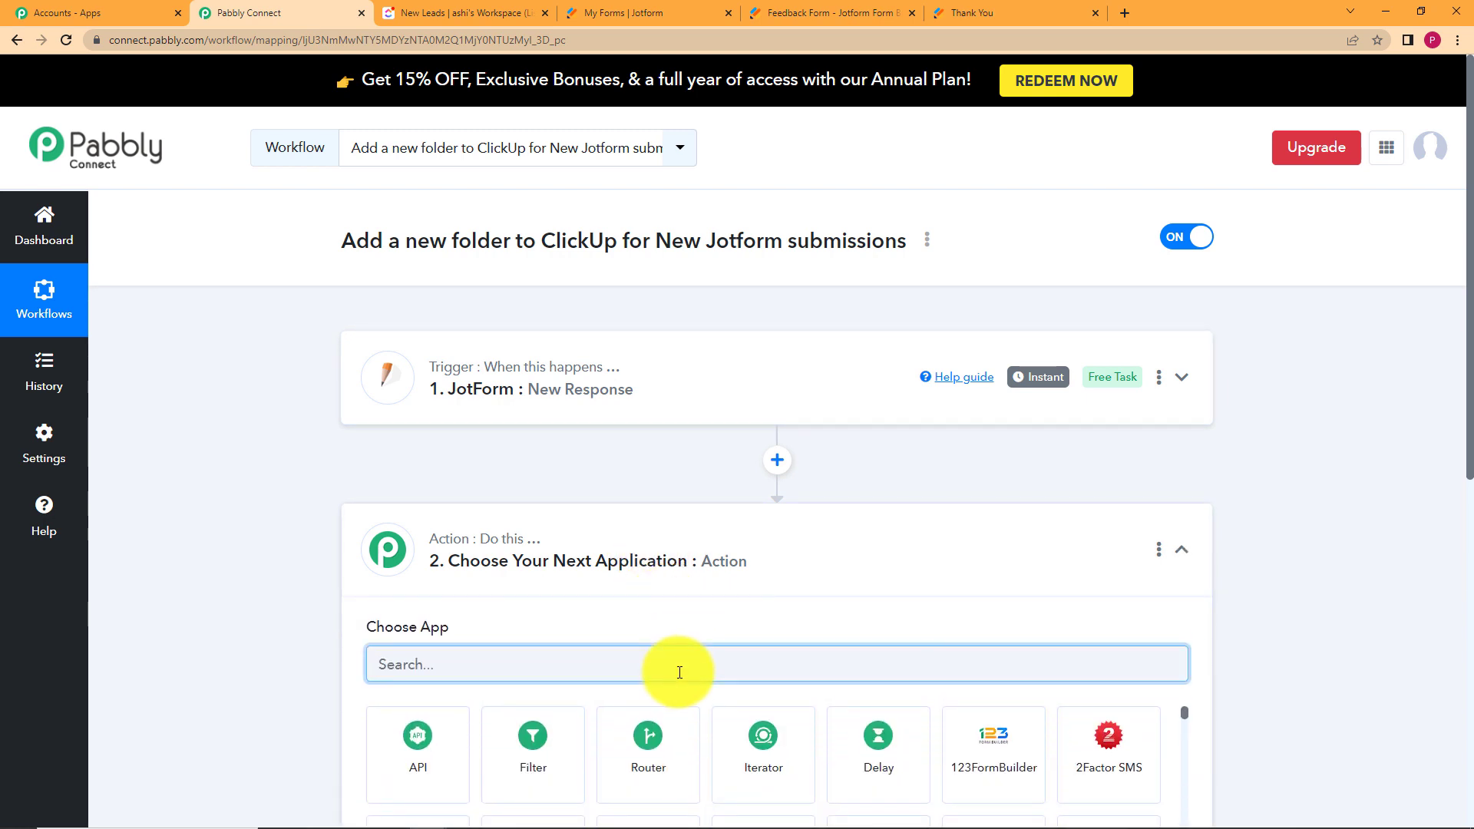
pyautogui.write('clic')
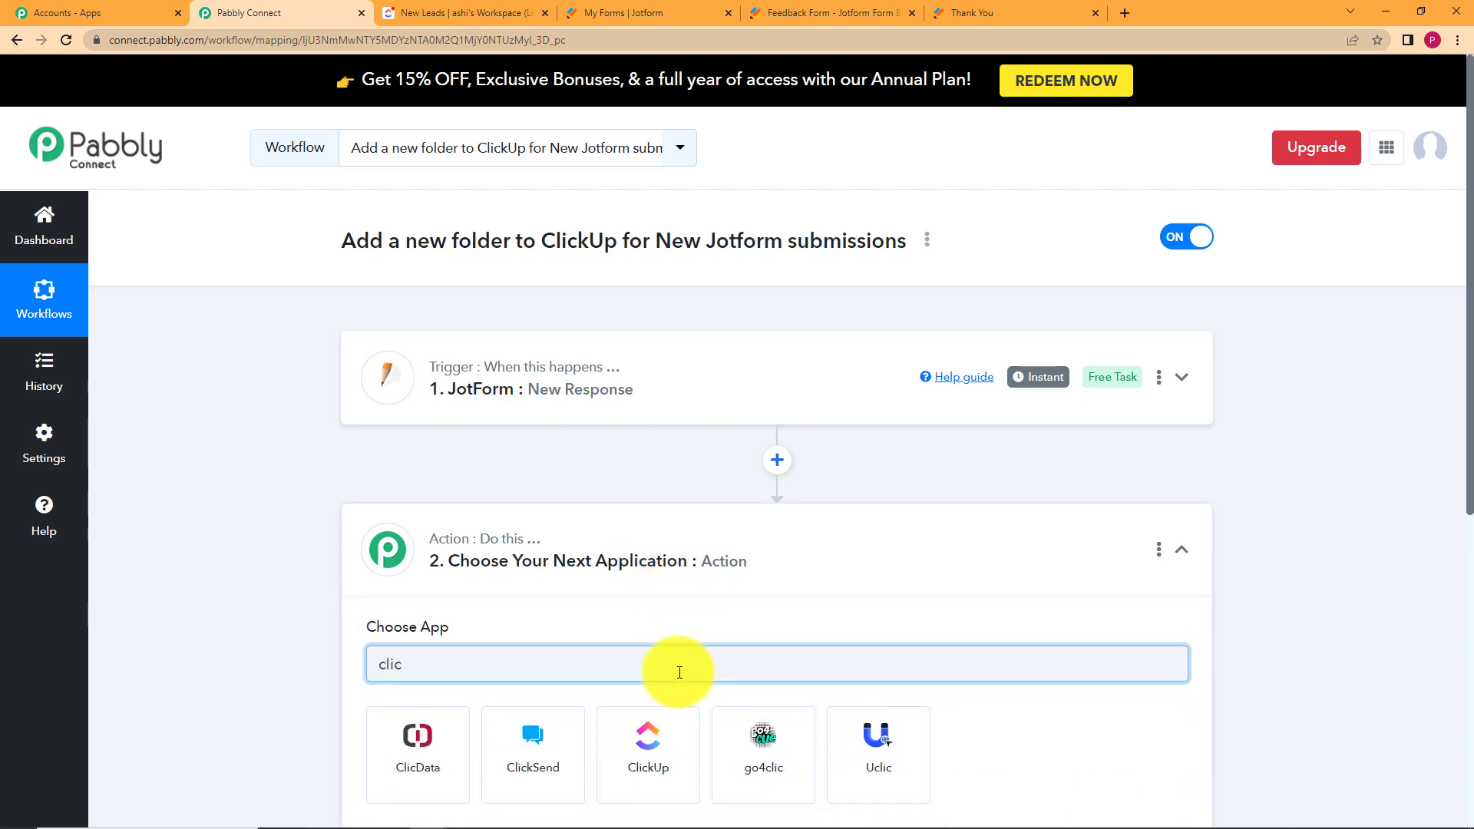
pyautogui.click(669, 729)
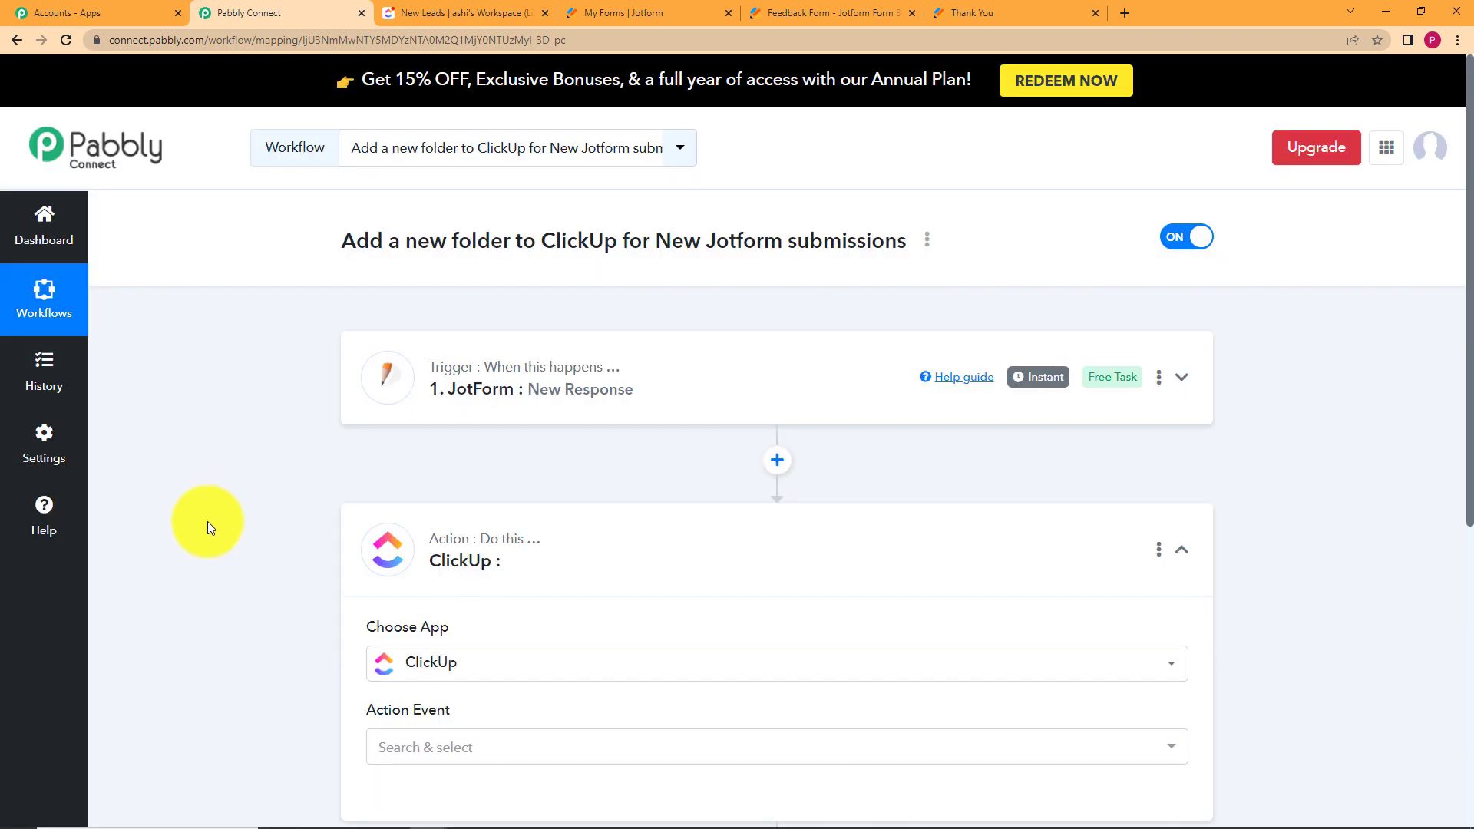
pyautogui.scroll(-5, 207, 523)
pyautogui.click(429, 395)
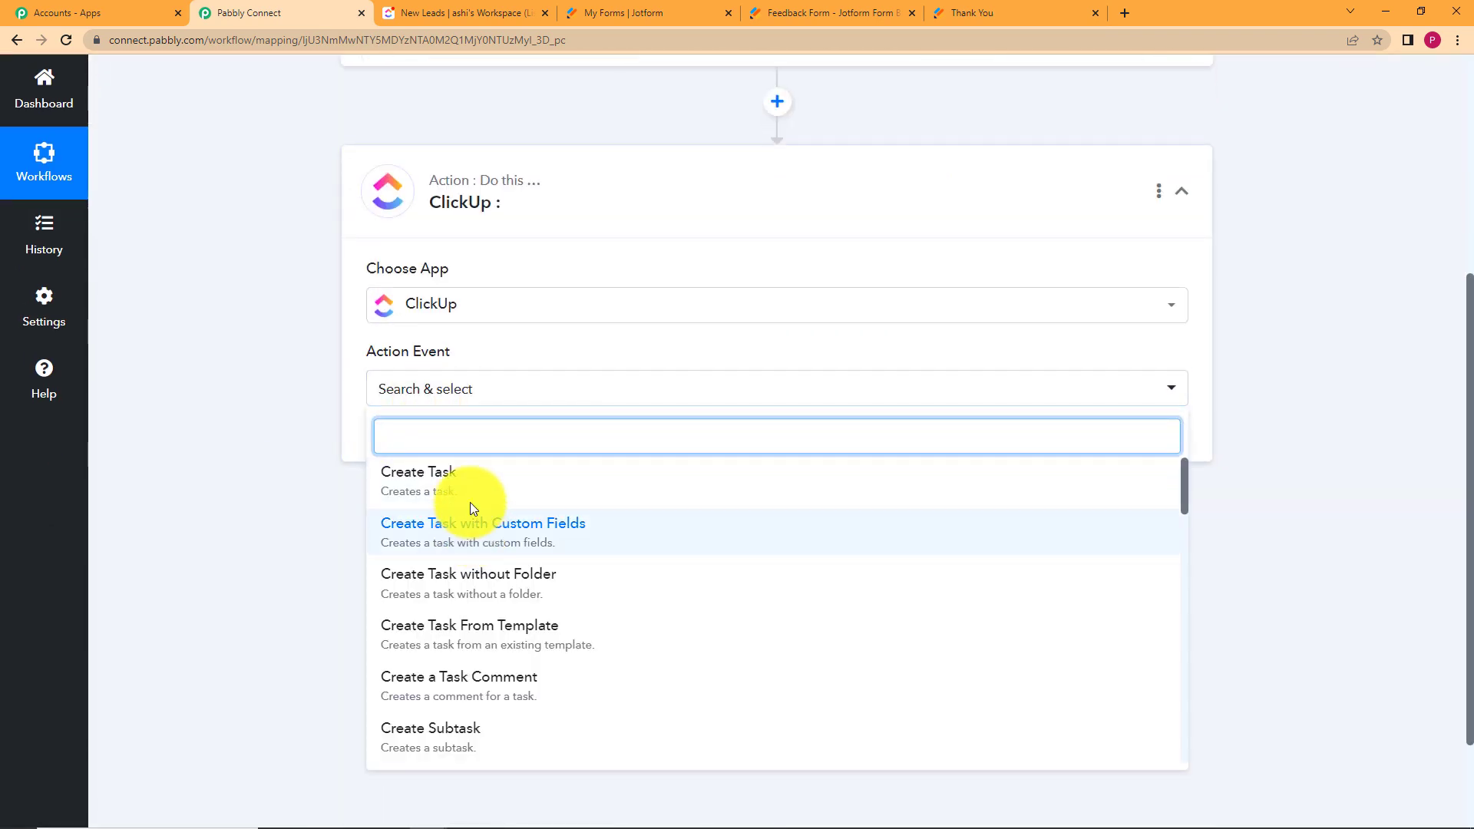
pyautogui.write('Folder')
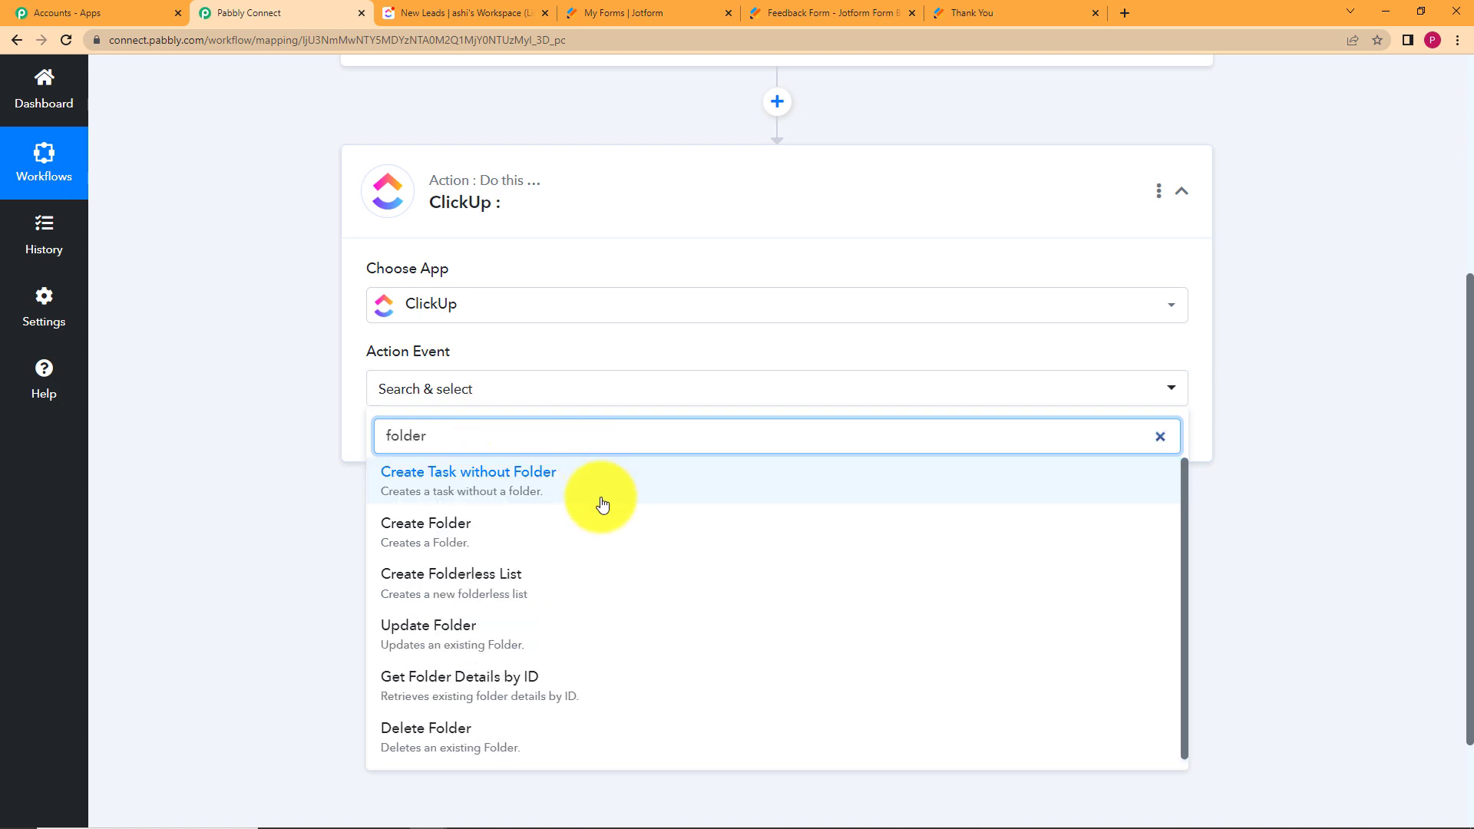
pyautogui.click(602, 522)
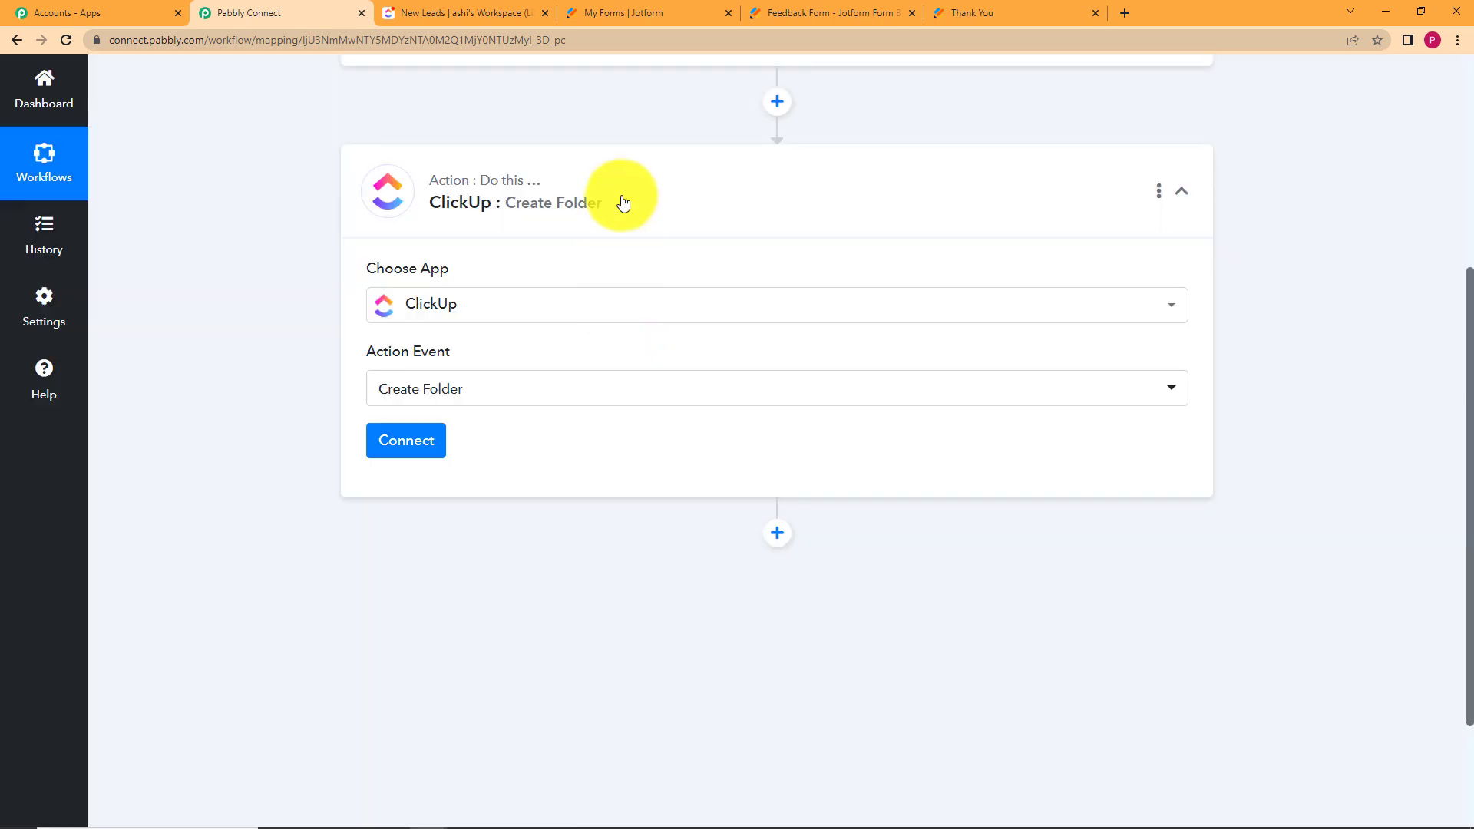
pyautogui.click(467, 12)
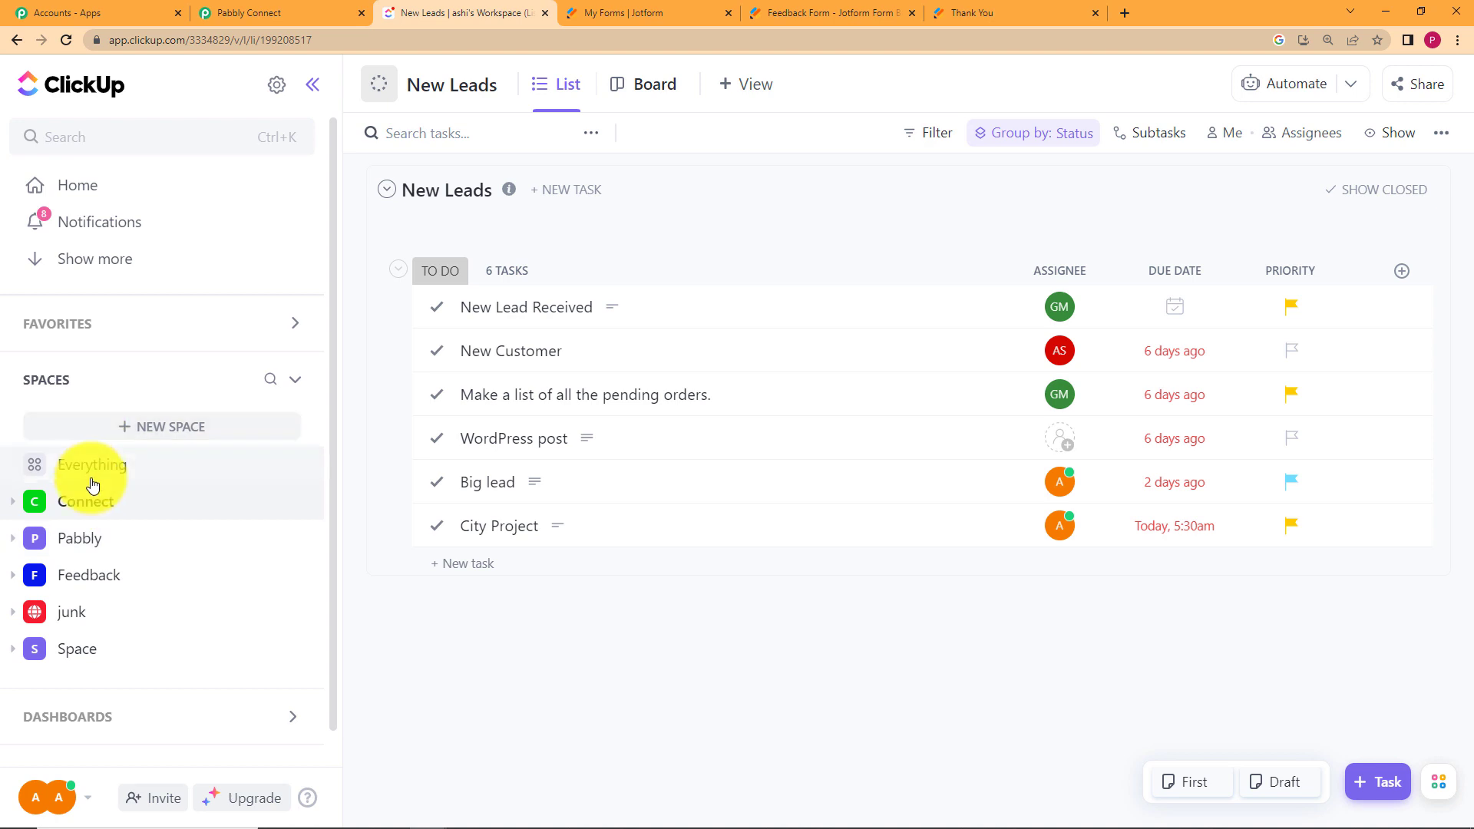
# Confirm the ClickUp Feedback space has no lists yet, then go back to the workflow.
pyautogui.click(110, 575)
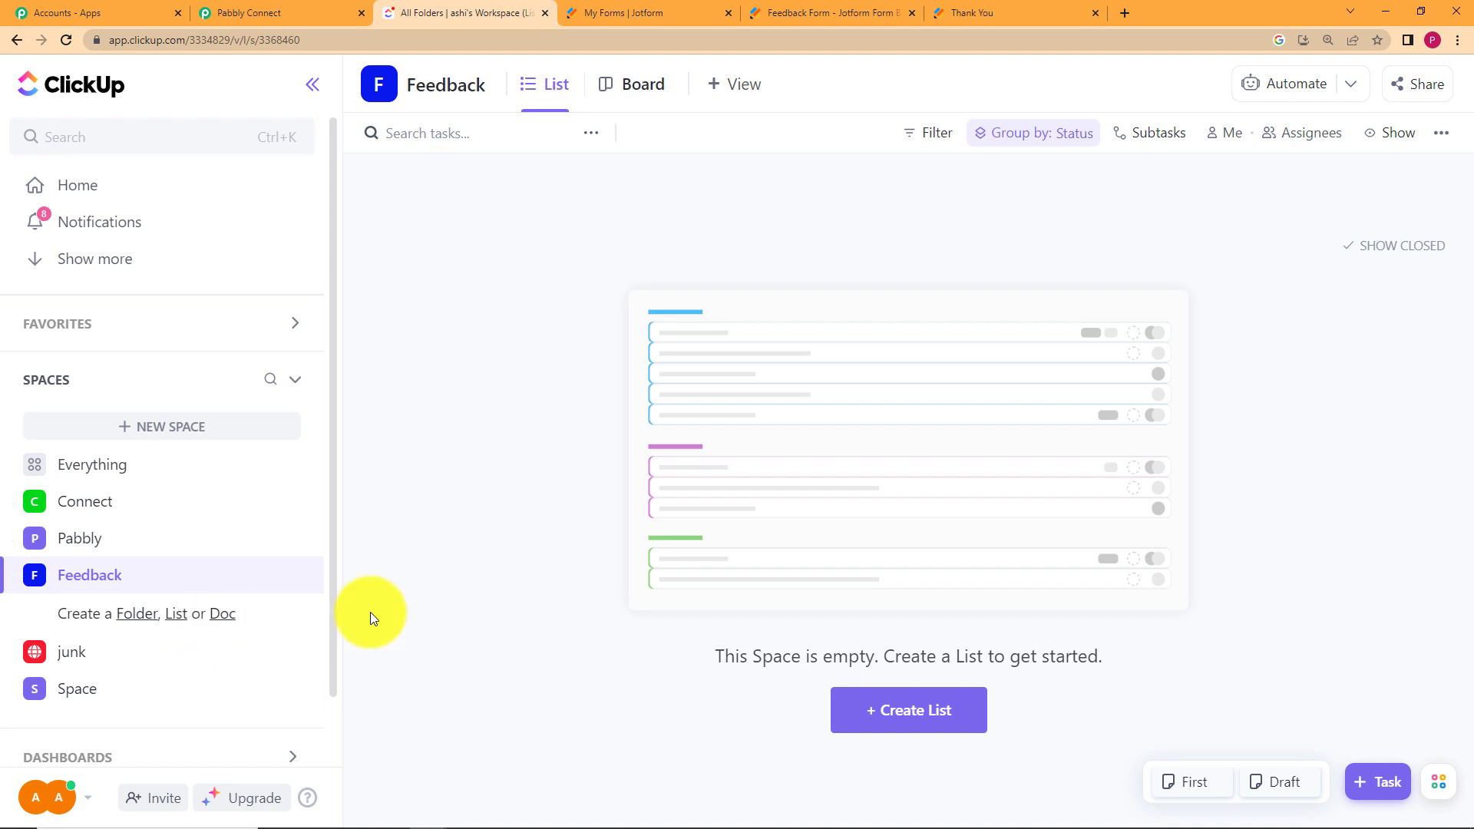
pyautogui.click(290, 11)
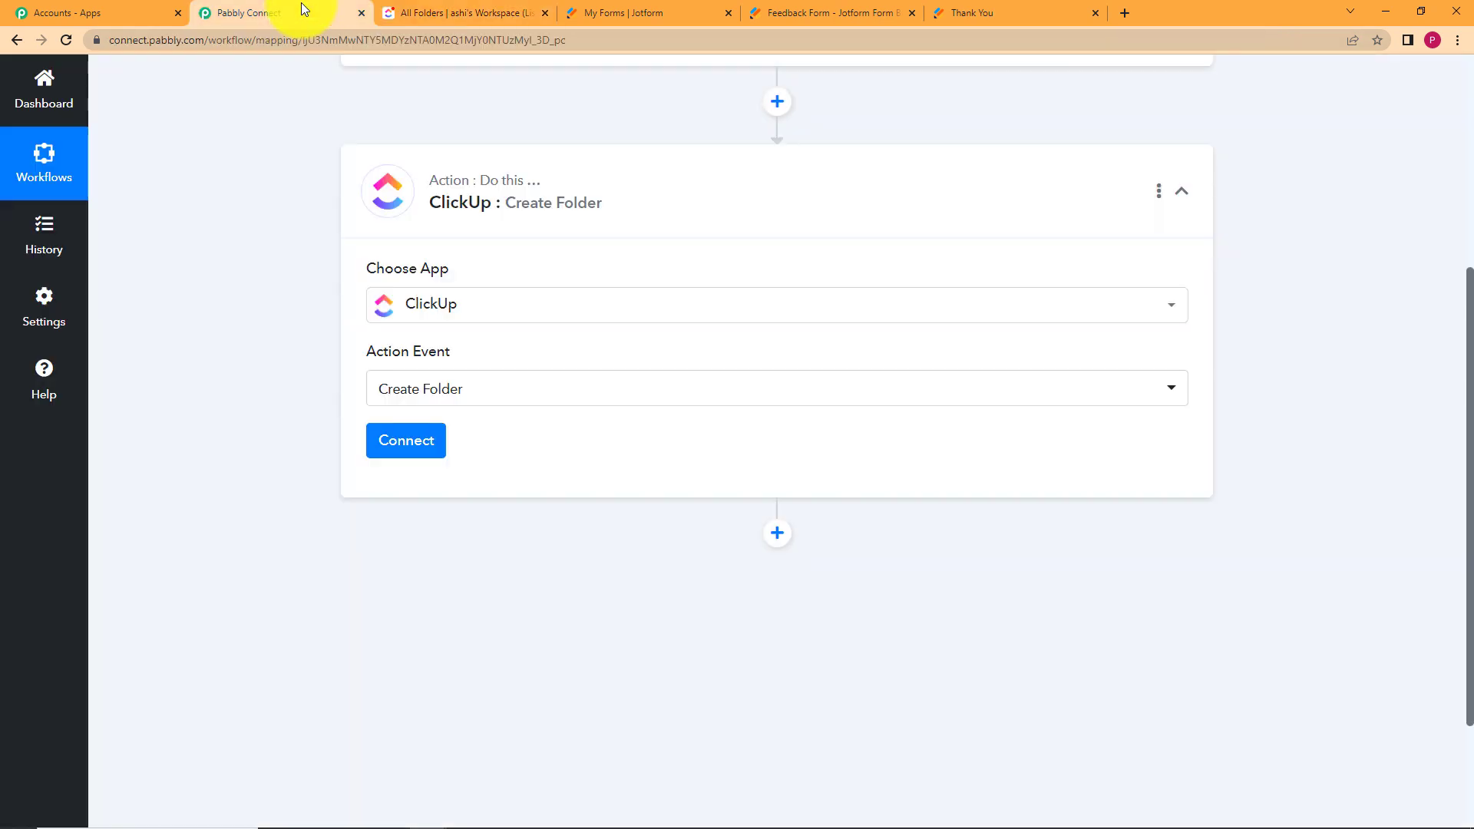
# Start a new ClickUp connection, ClickUp #8, and get its API Token field ready.
pyautogui.click(403, 444)
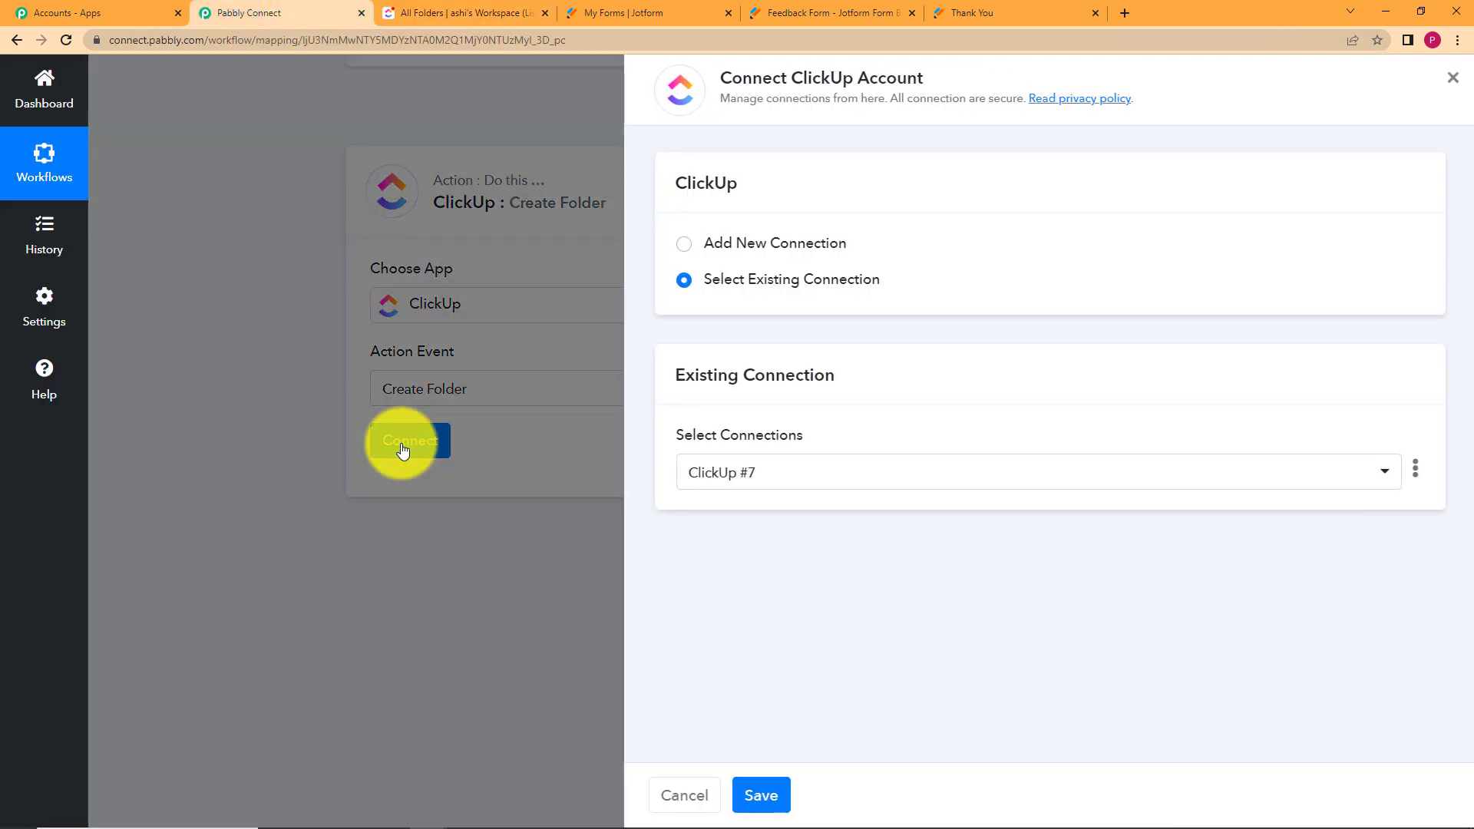
pyautogui.click(771, 245)
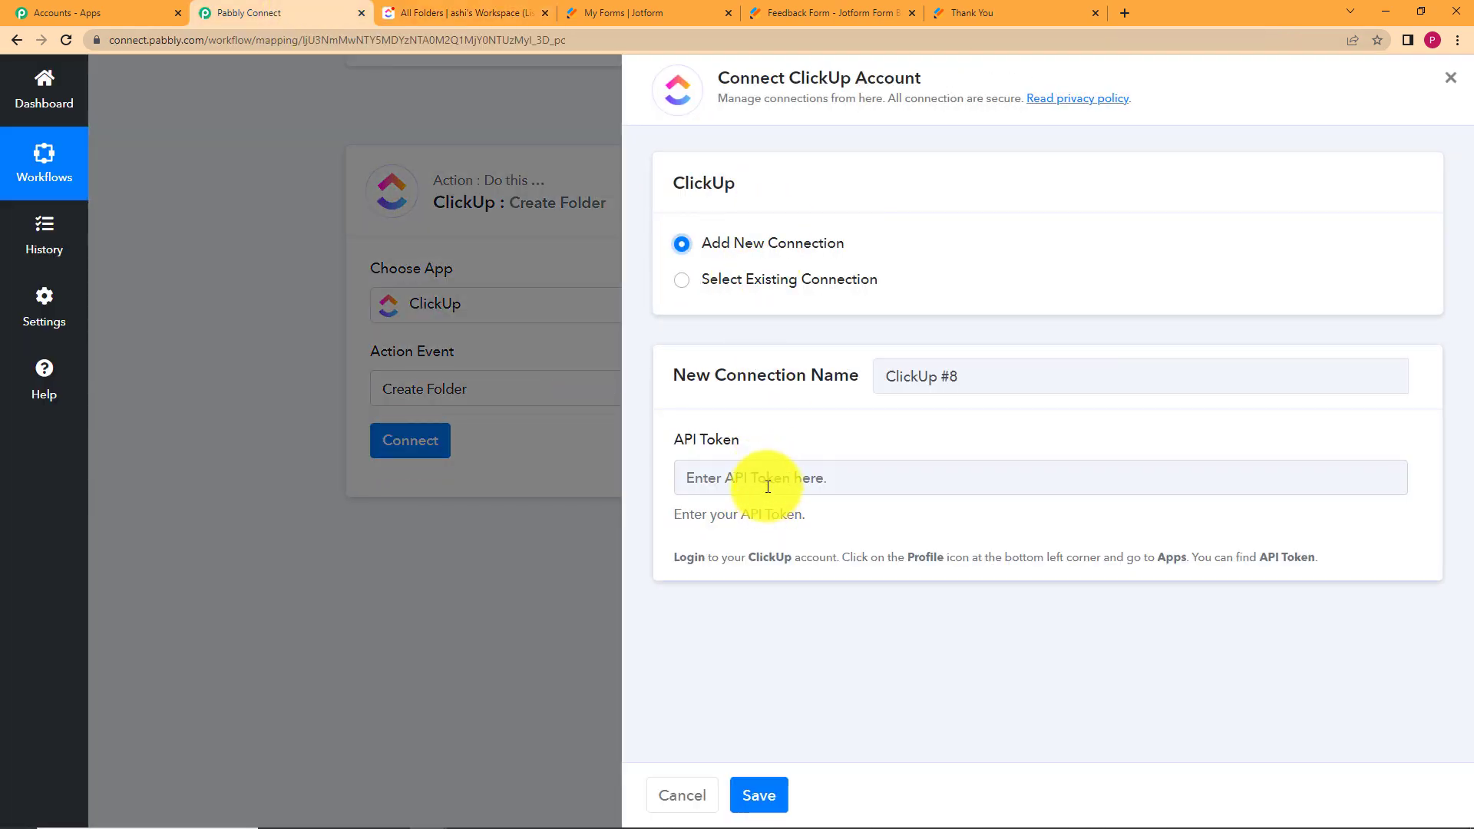
pyautogui.click(741, 470)
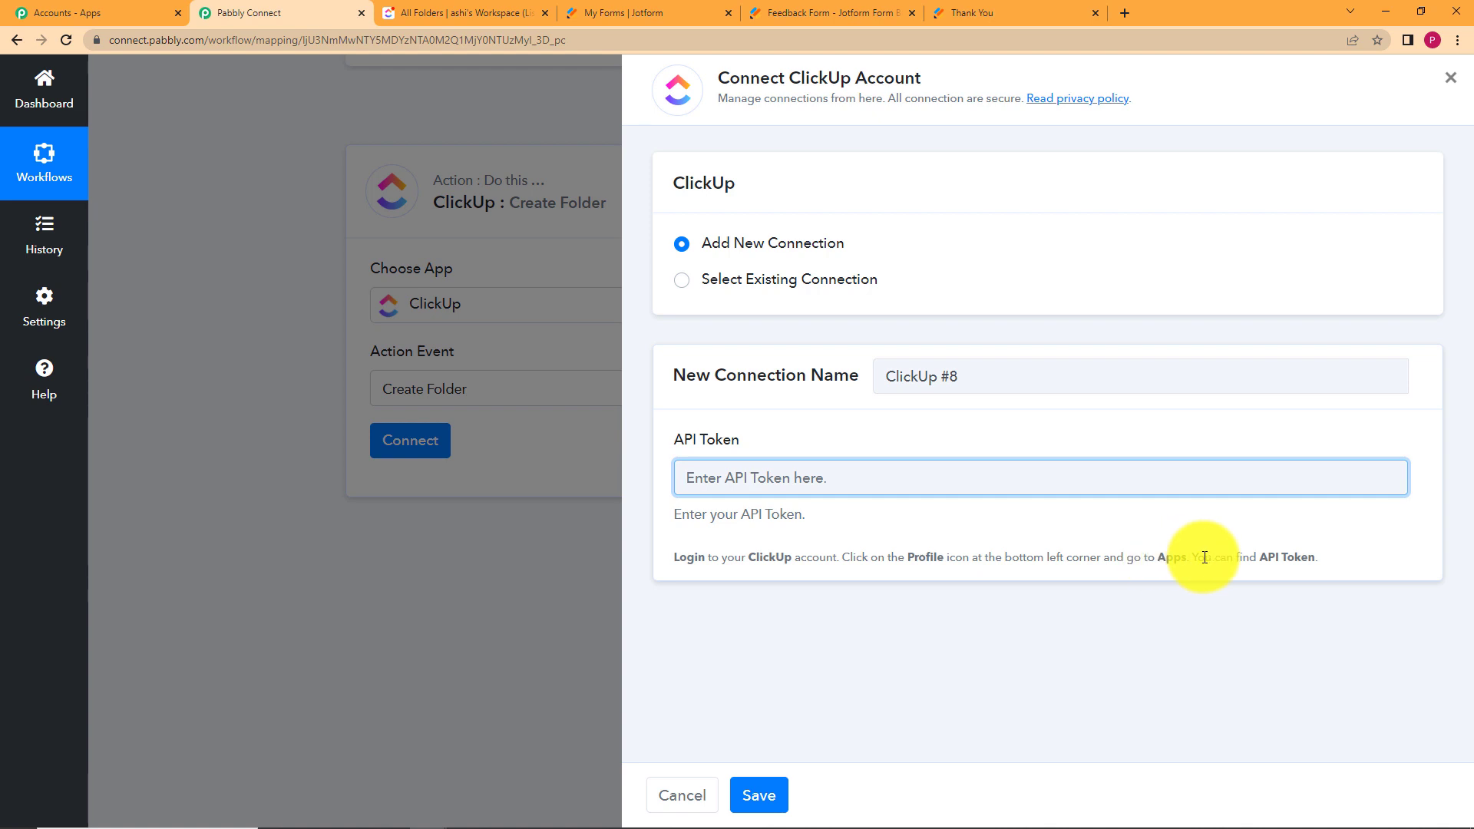
pyautogui.click(470, 13)
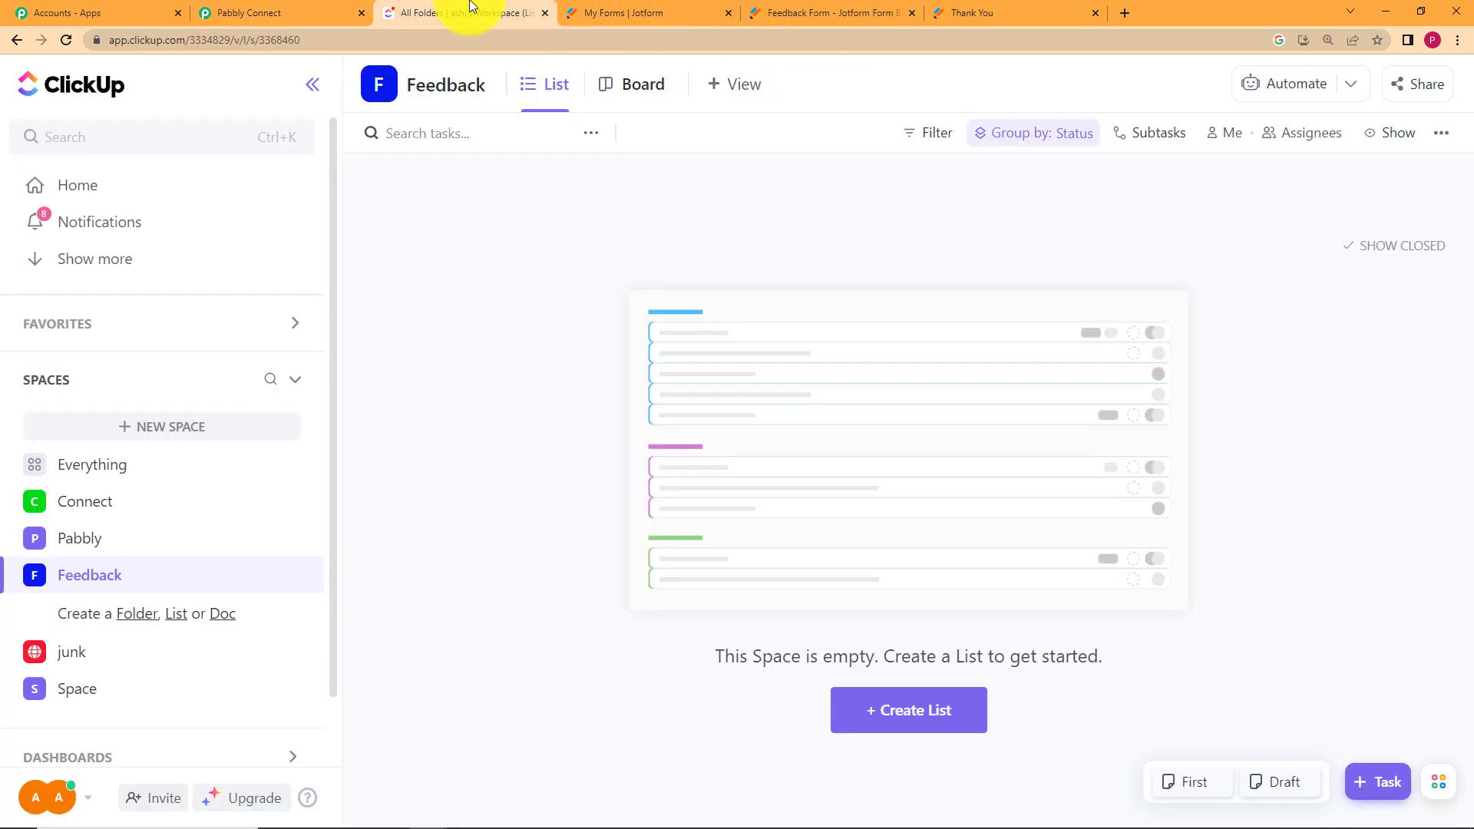
# Regenerate the ClickUp API token under the avatar menu's Apps settings and copy it.
pyautogui.click(48, 802)
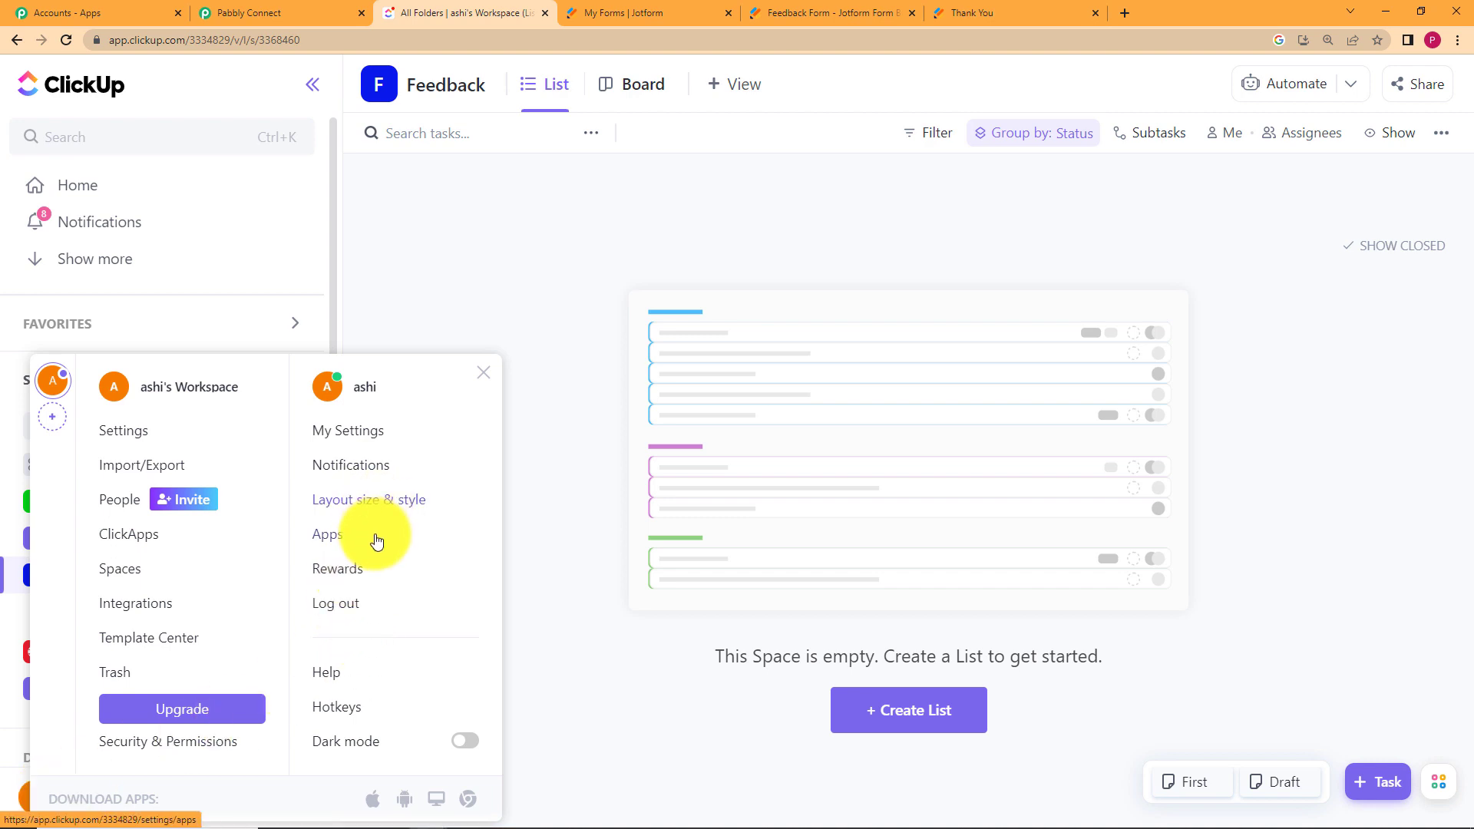
pyautogui.click(328, 535)
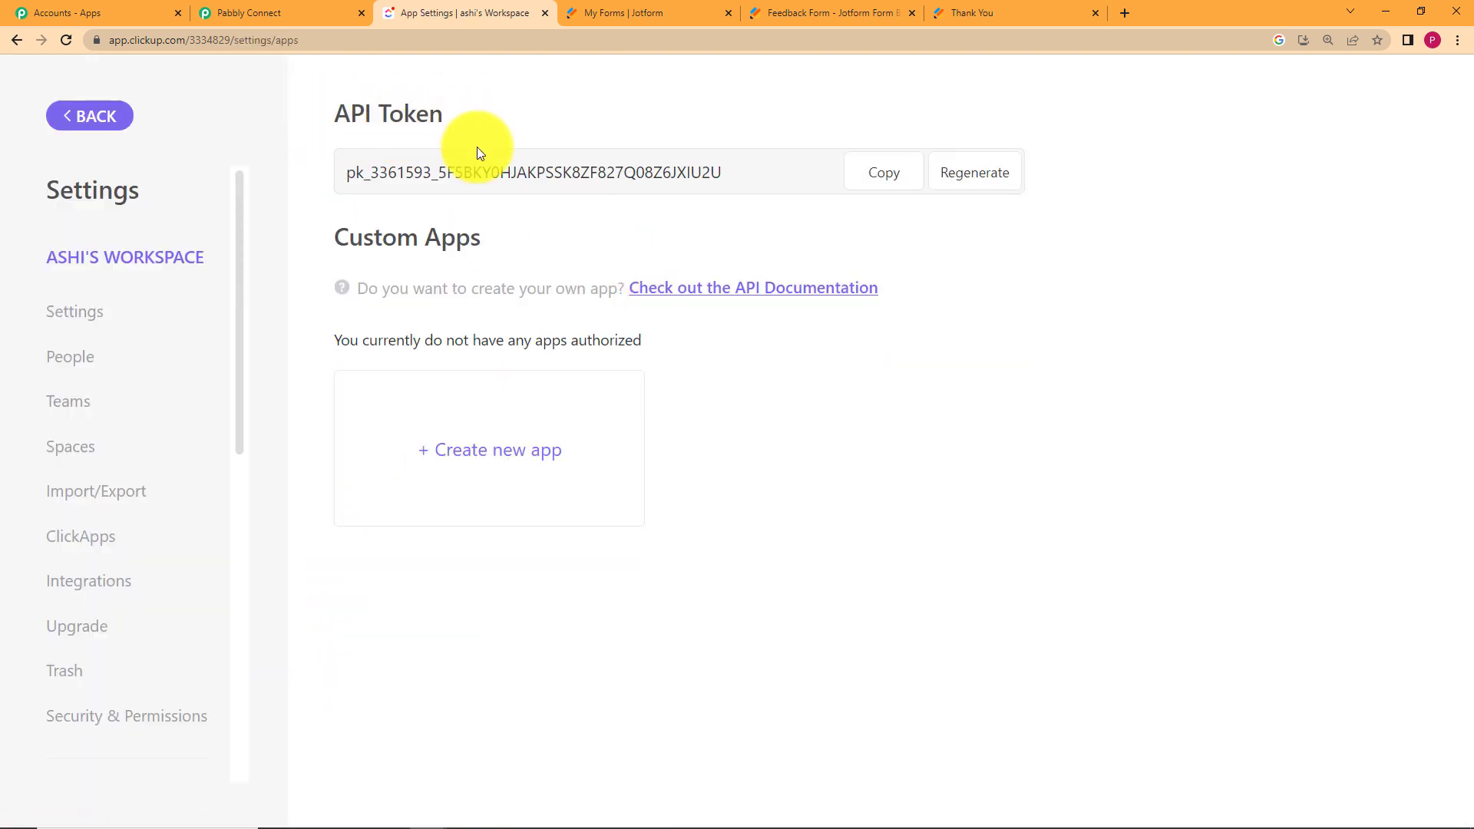
pyautogui.click(969, 187)
pyautogui.click(903, 187)
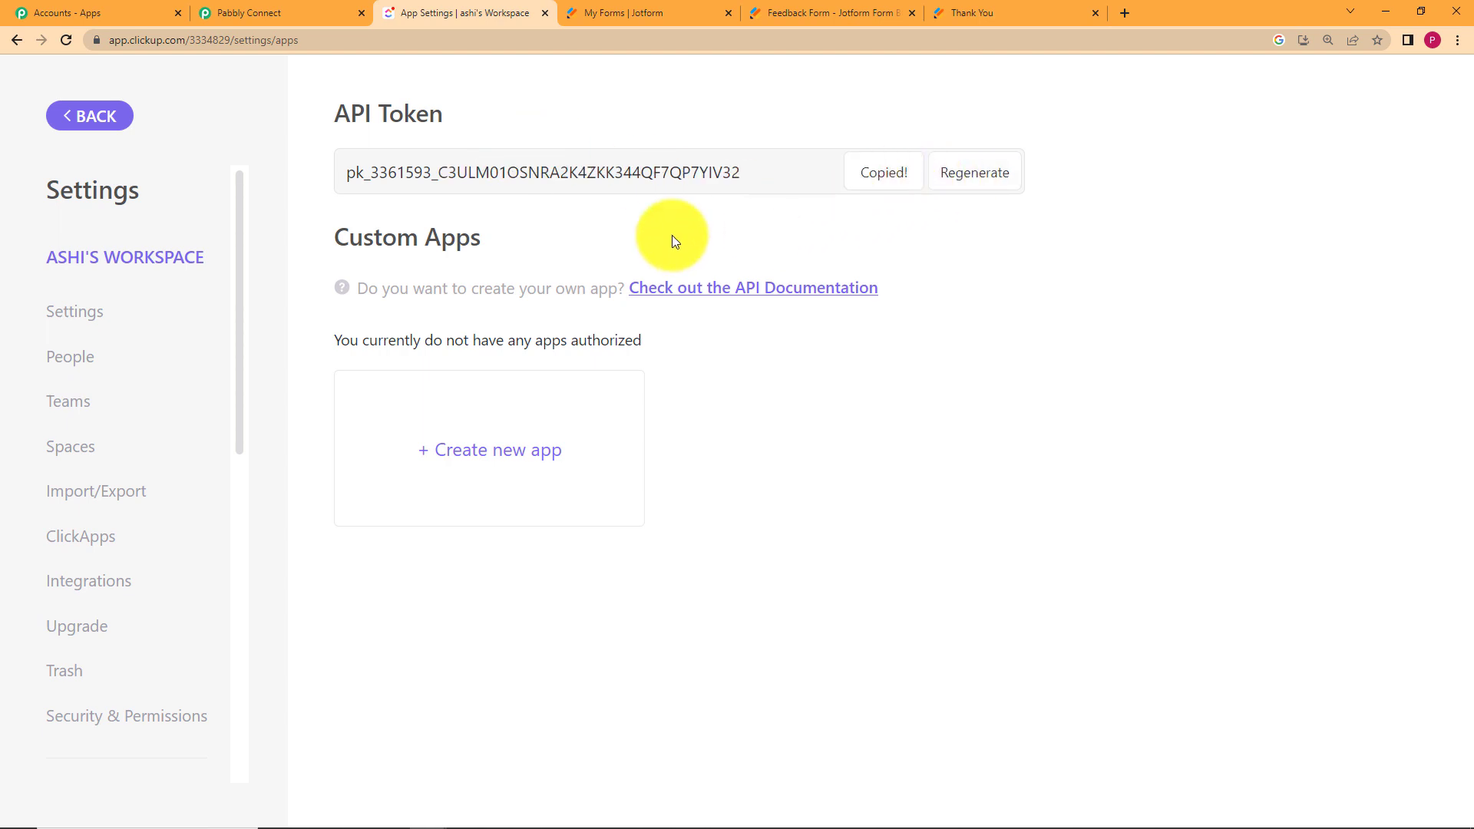
pyautogui.click(326, 13)
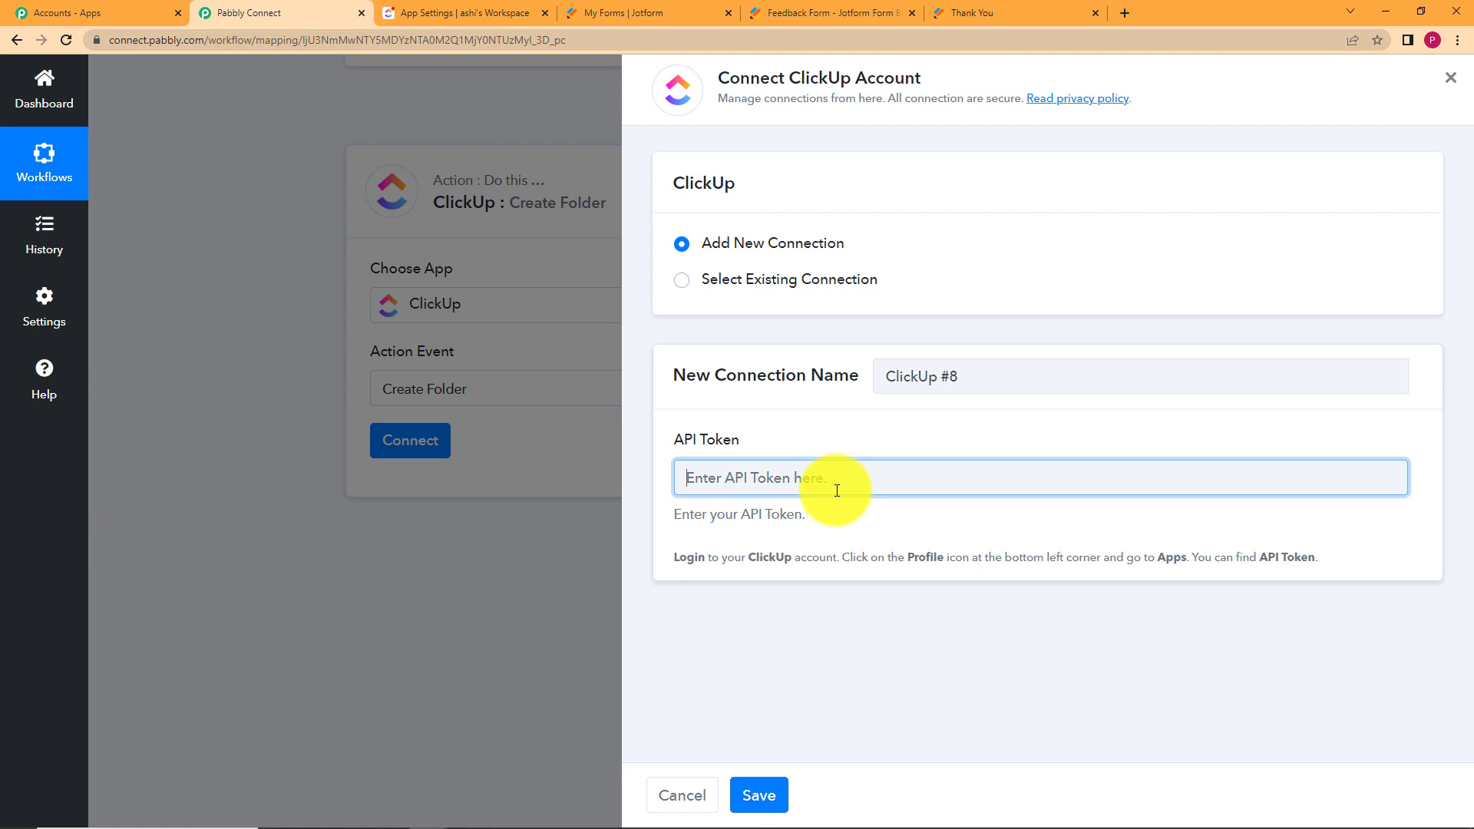
# Paste the copied API token and save the new ClickUp connection.
pyautogui.hotkey('ctrl', 'v')
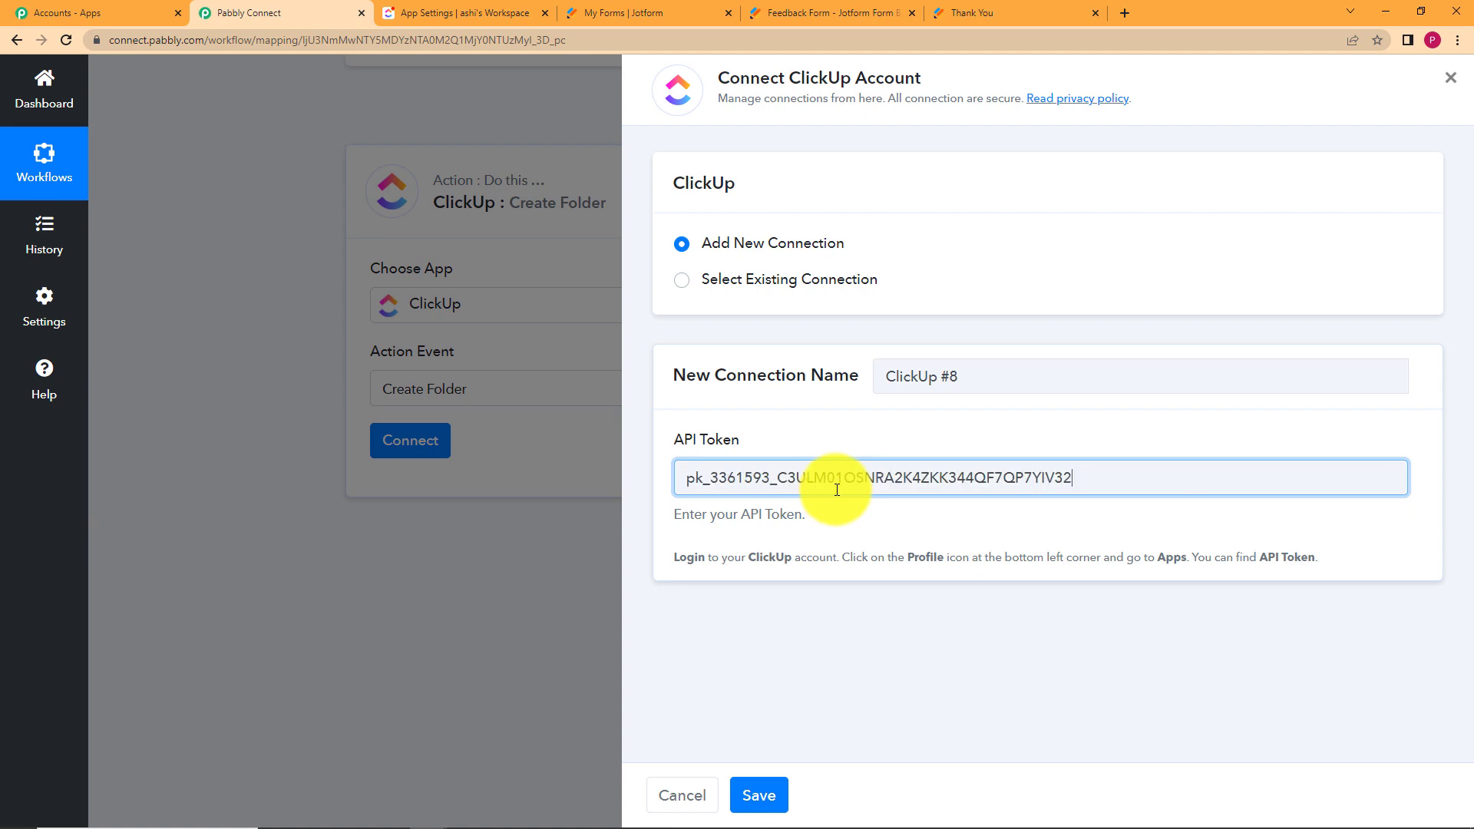
pyautogui.click(777, 802)
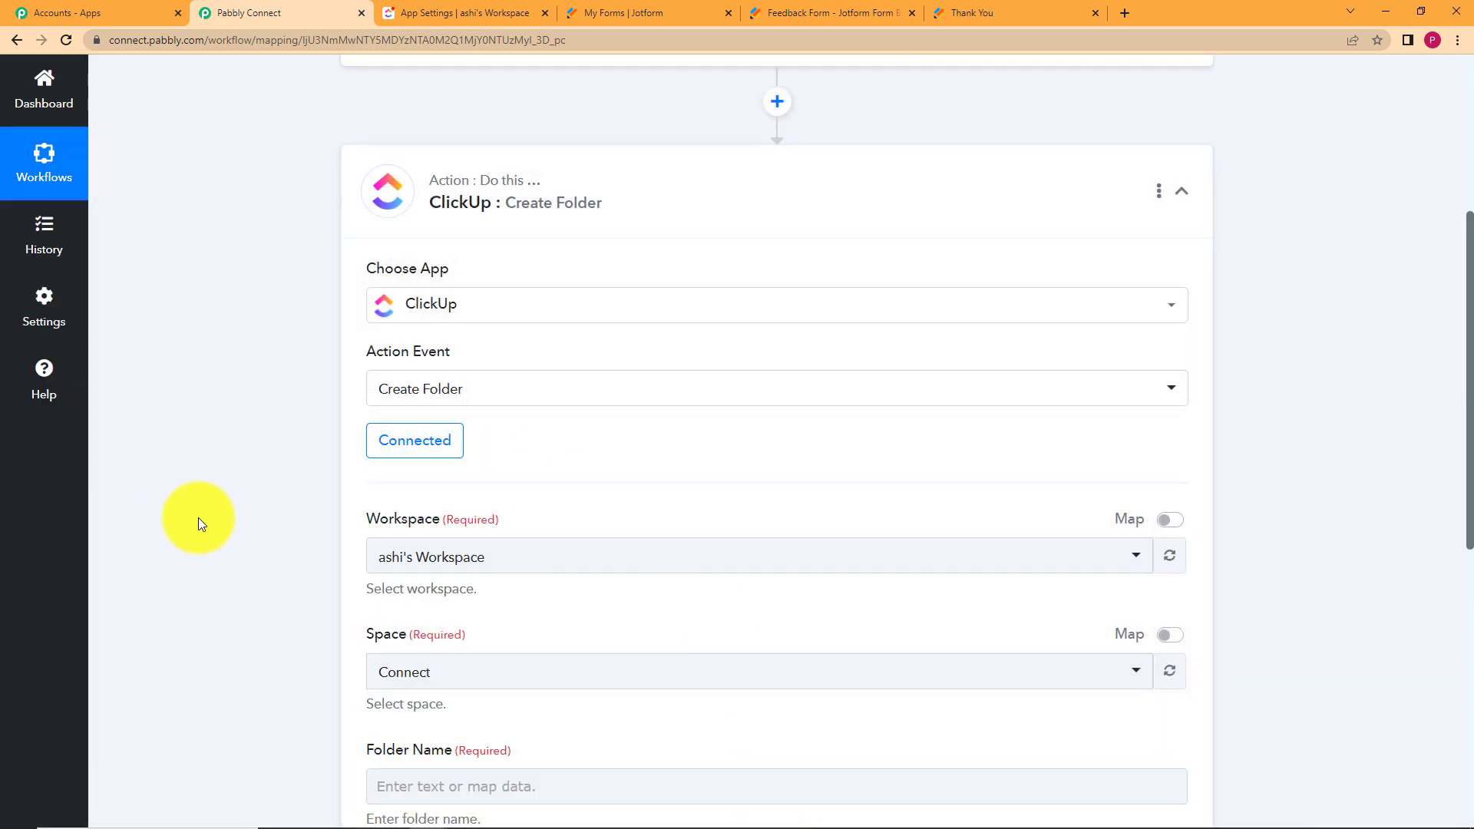
pyautogui.scroll(-2, 198, 518)
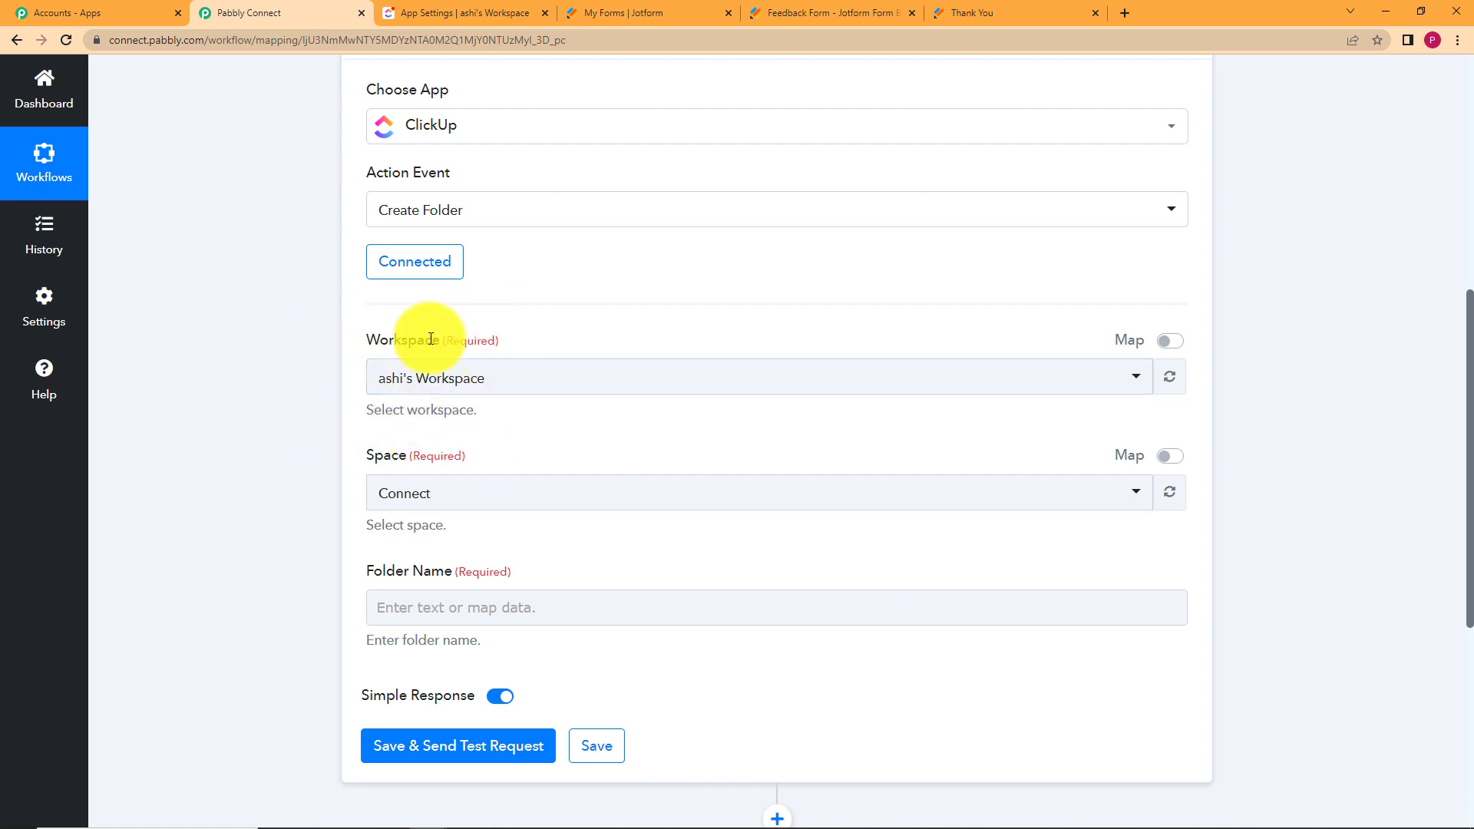
pyautogui.click(502, 12)
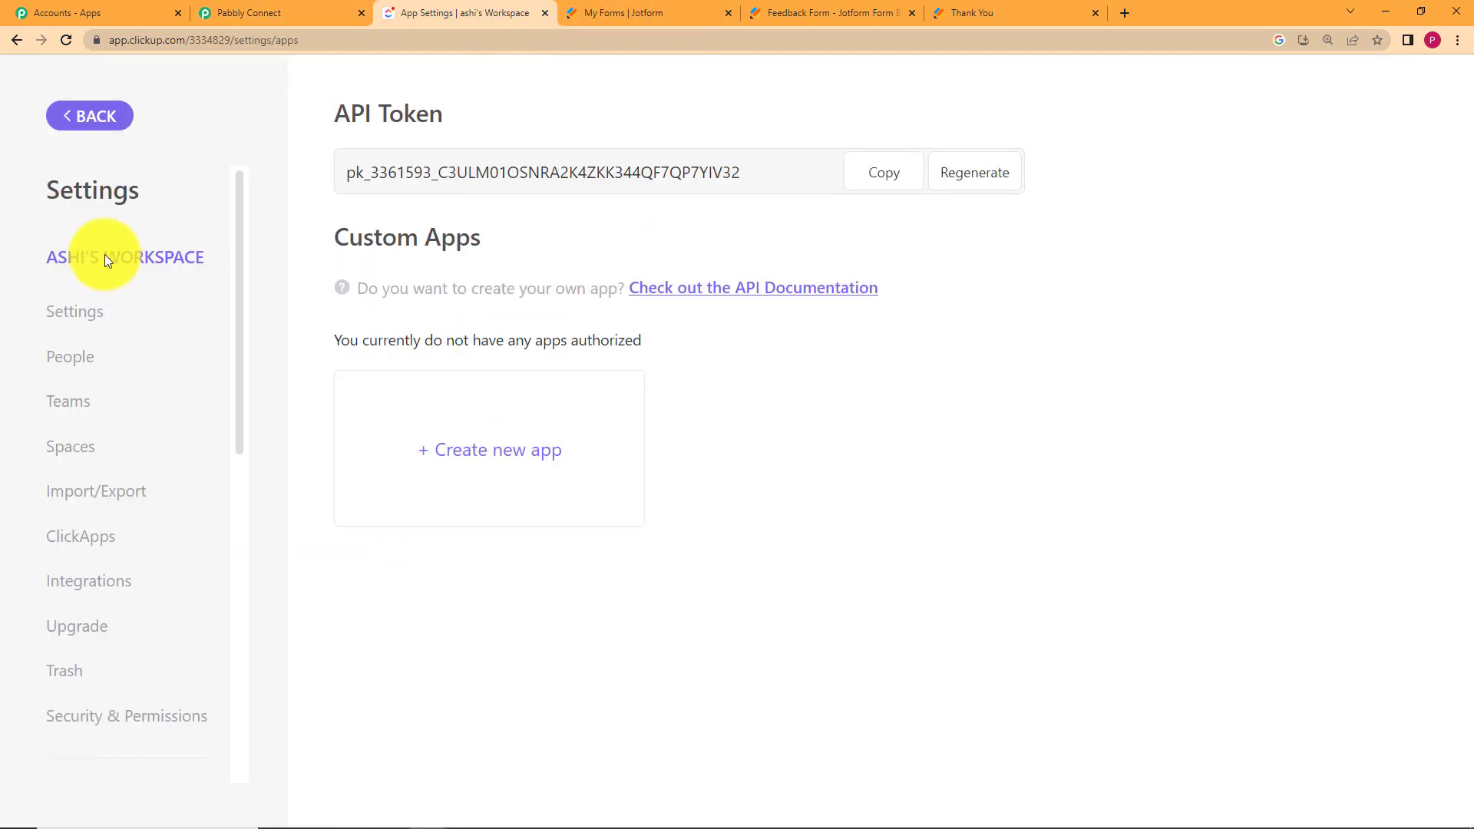
pyautogui.click(96, 116)
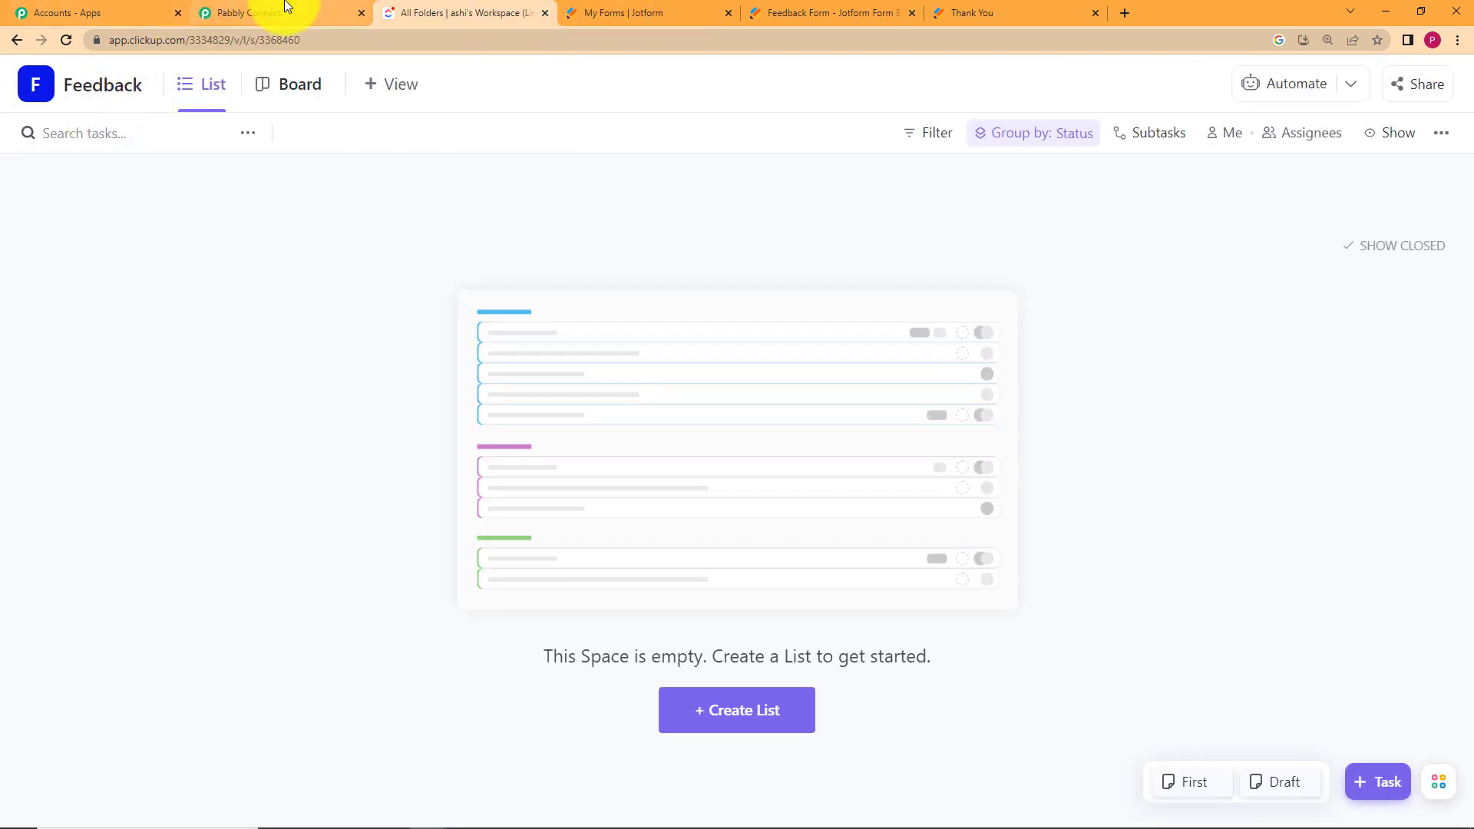
pyautogui.click(285, 13)
# Choose the workspace and set the folder's Space to Feedback.
pyautogui.doubleClick(402, 456)
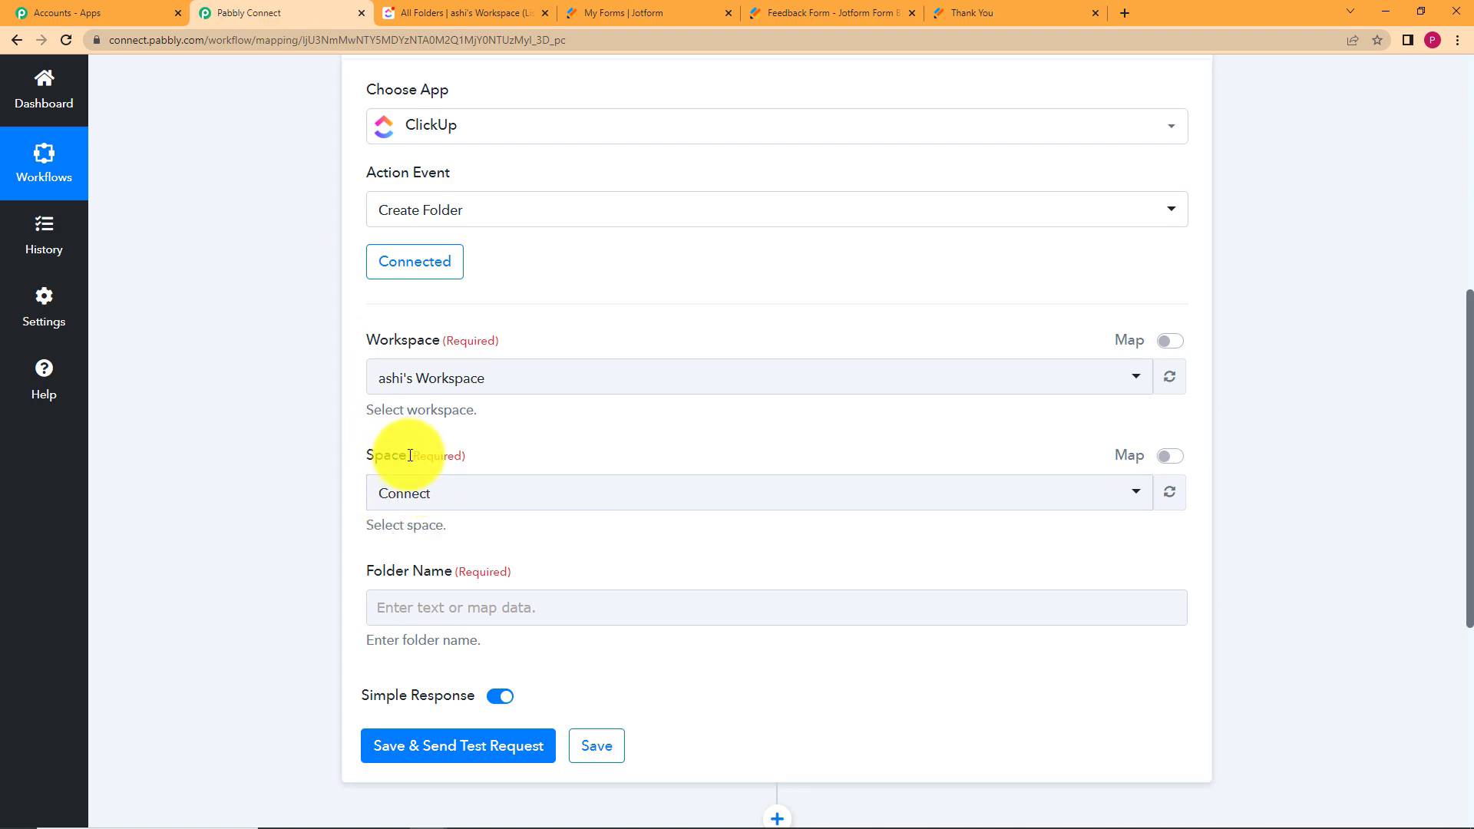
pyautogui.click(310, 480)
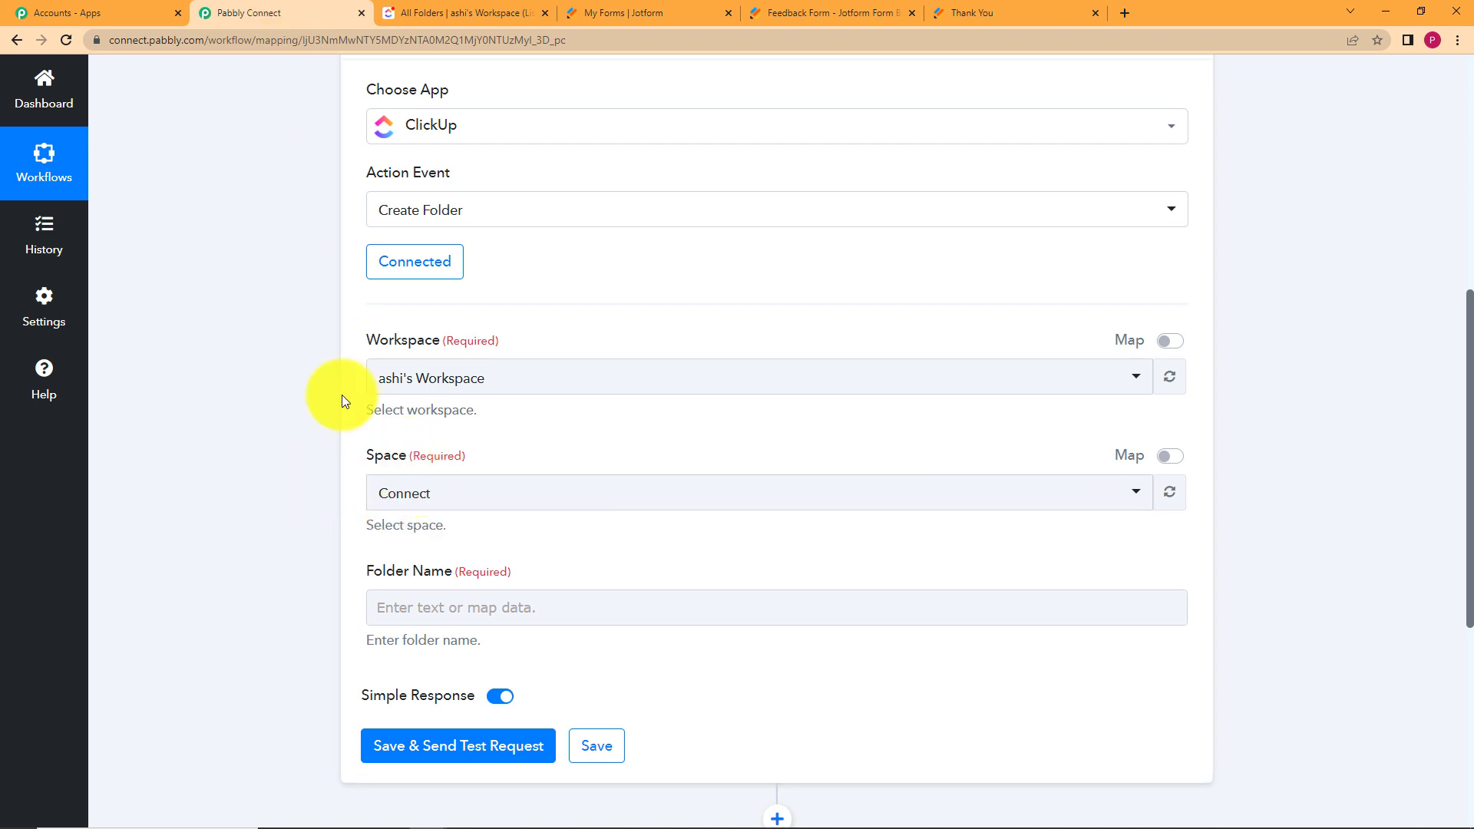
pyautogui.click(487, 9)
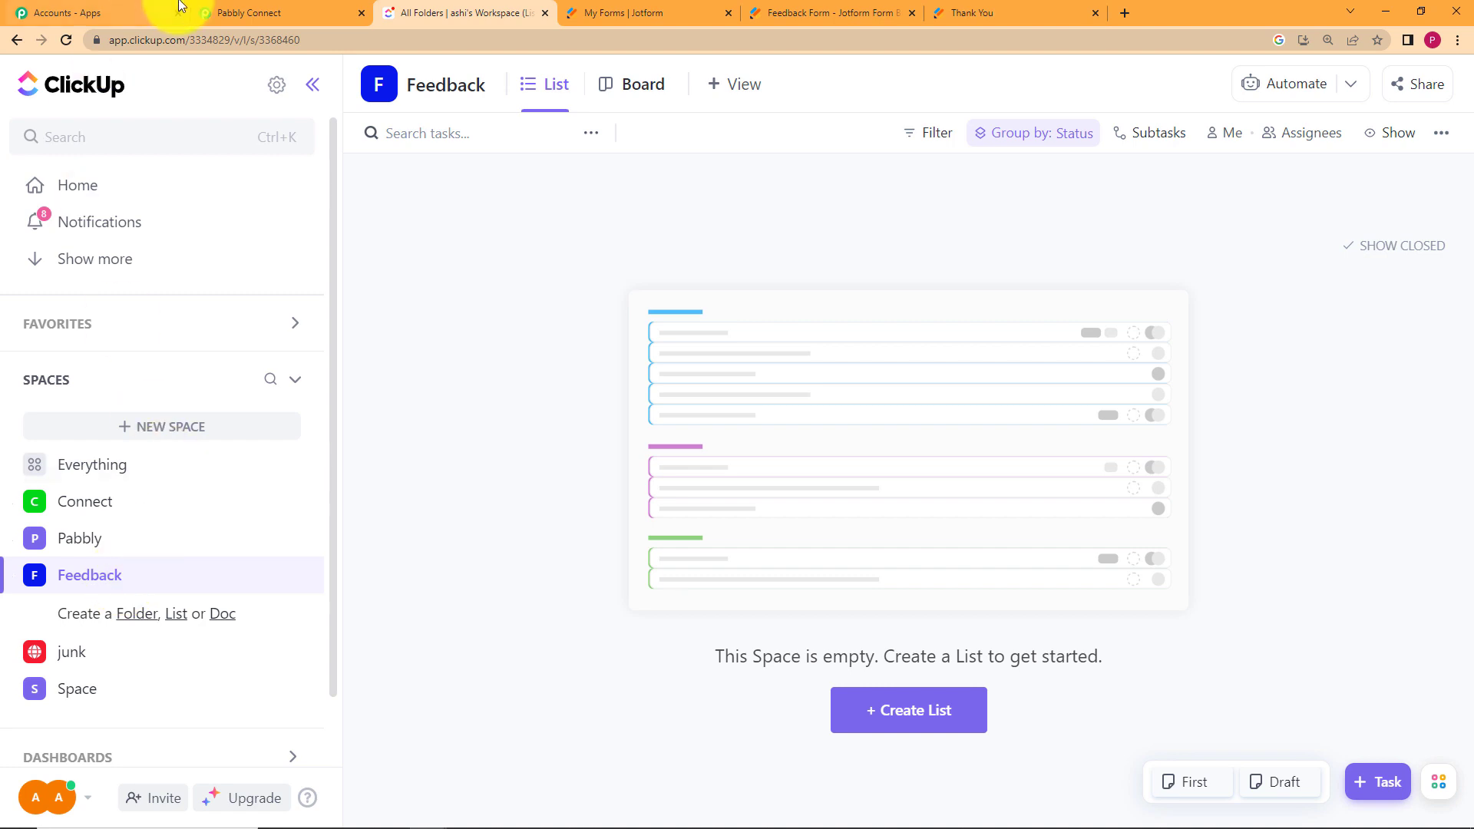
pyautogui.click(278, 12)
pyautogui.click(471, 513)
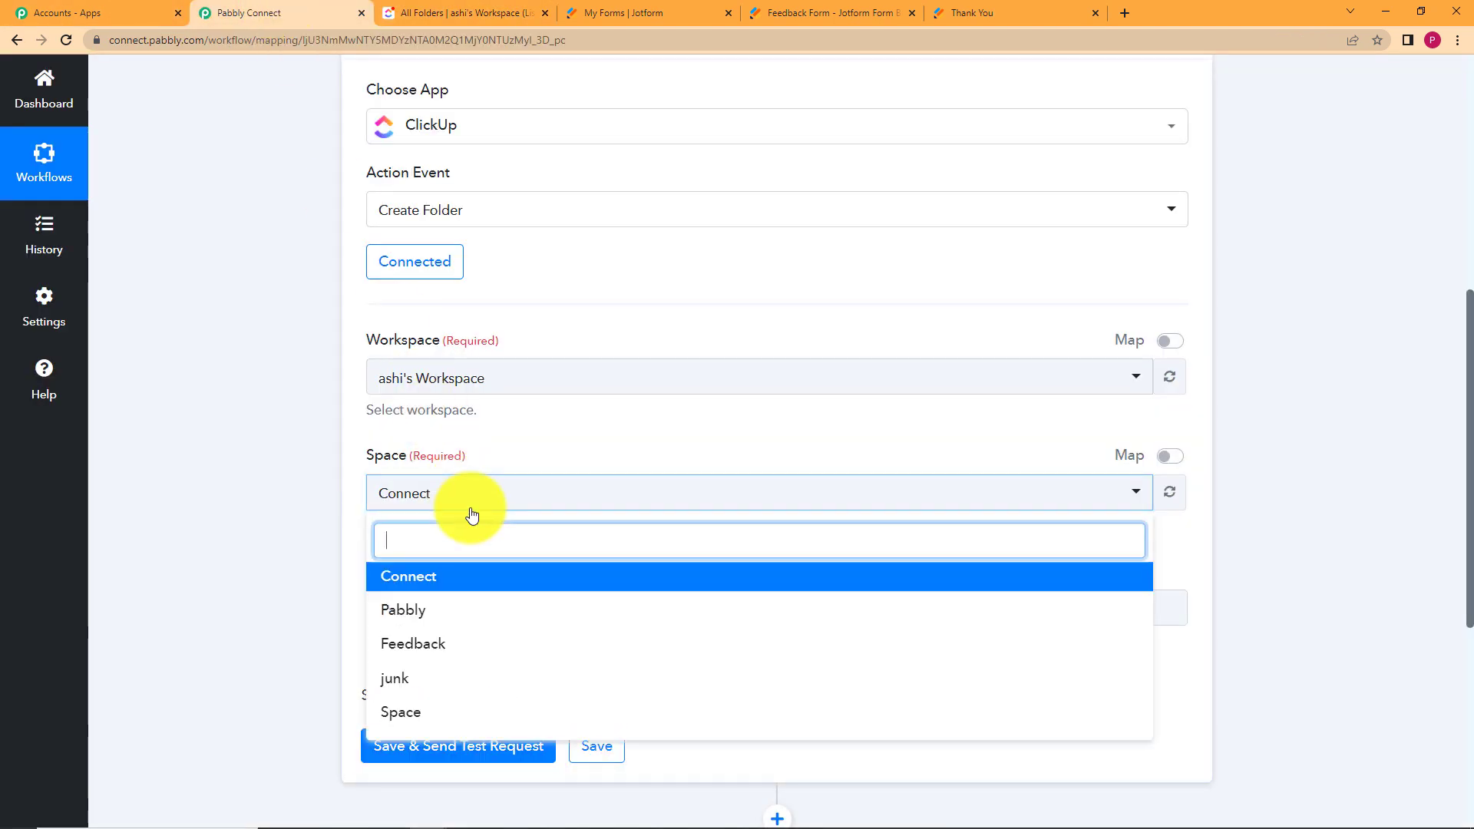
pyautogui.click(488, 646)
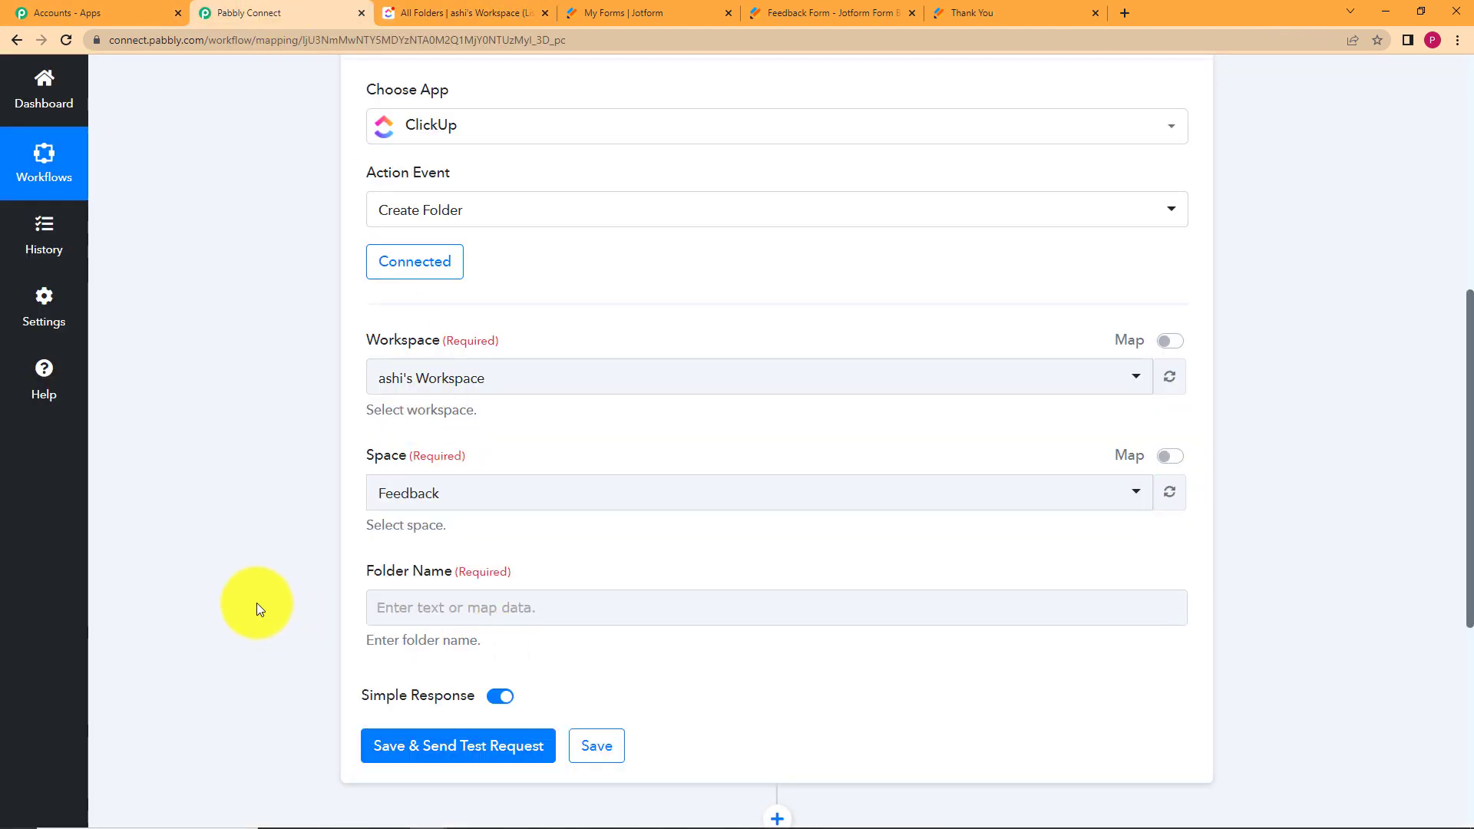
pyautogui.click(411, 613)
pyautogui.scroll(-2, 261, 596)
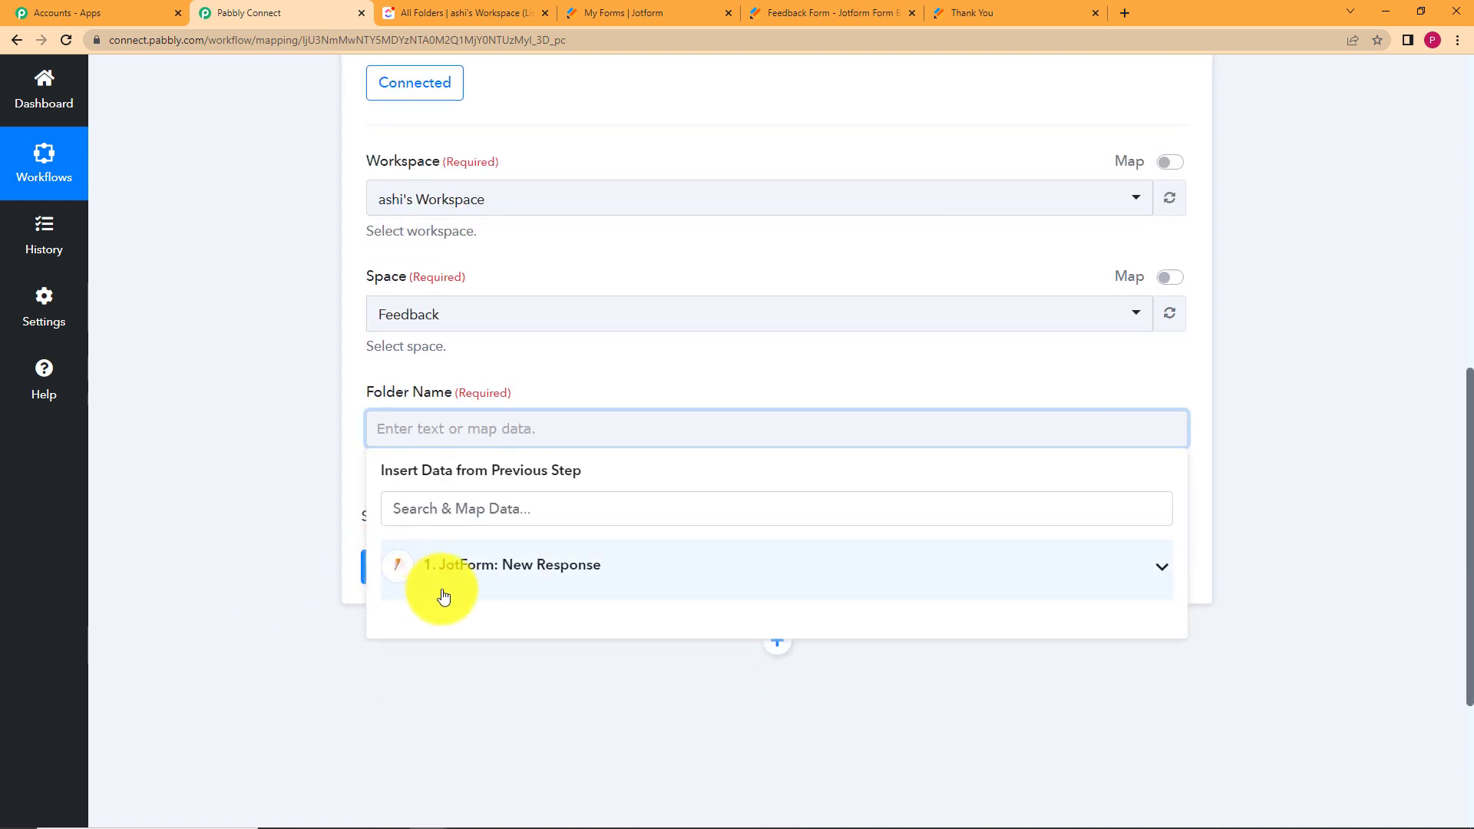
# Map Folder Name to the Jotform Q8 Name First and Q8 Name Last fields.
pyautogui.click(484, 554)
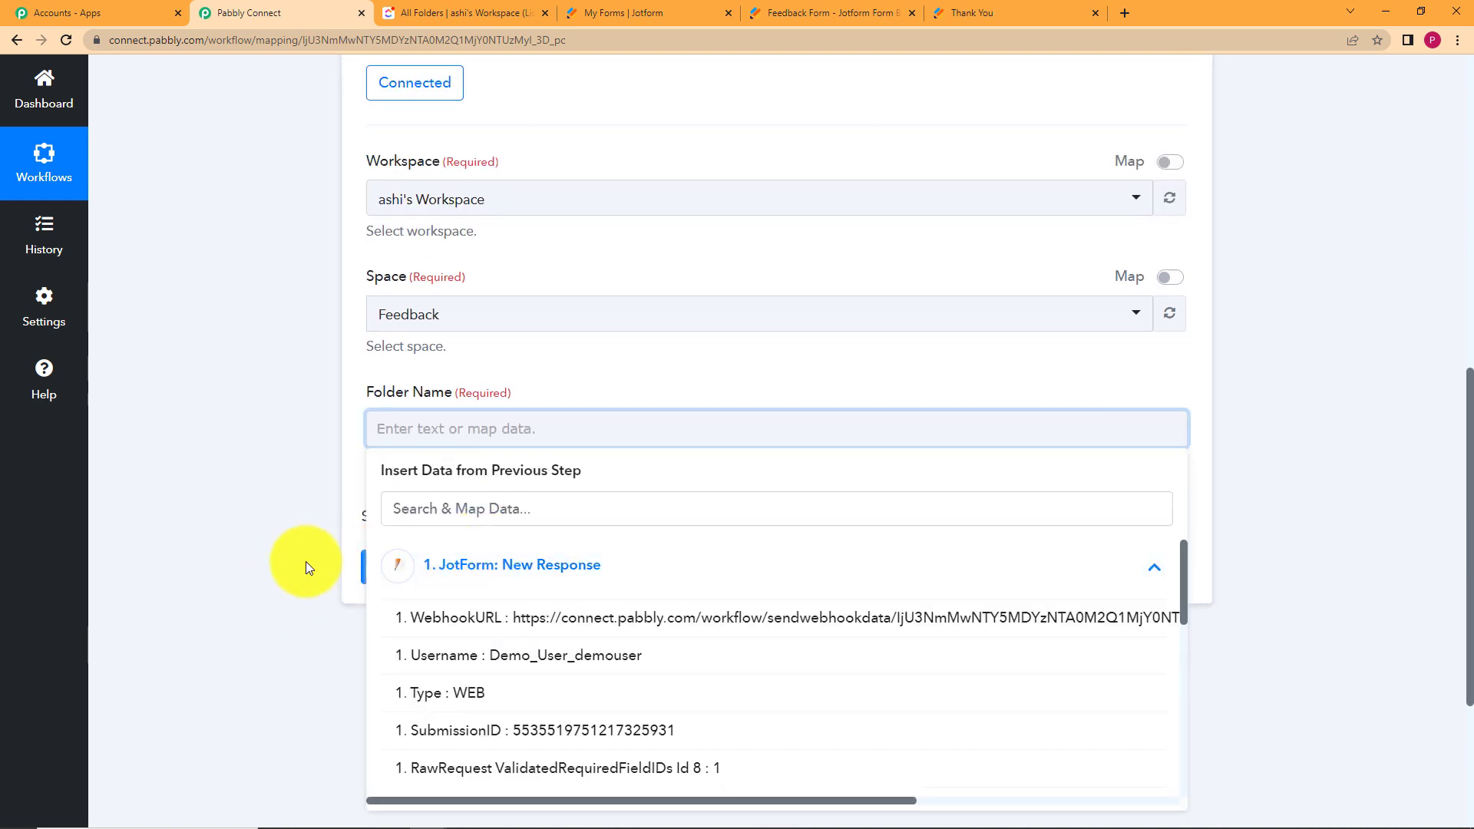
pyautogui.scroll(-3, 306, 560)
pyautogui.click(494, 680)
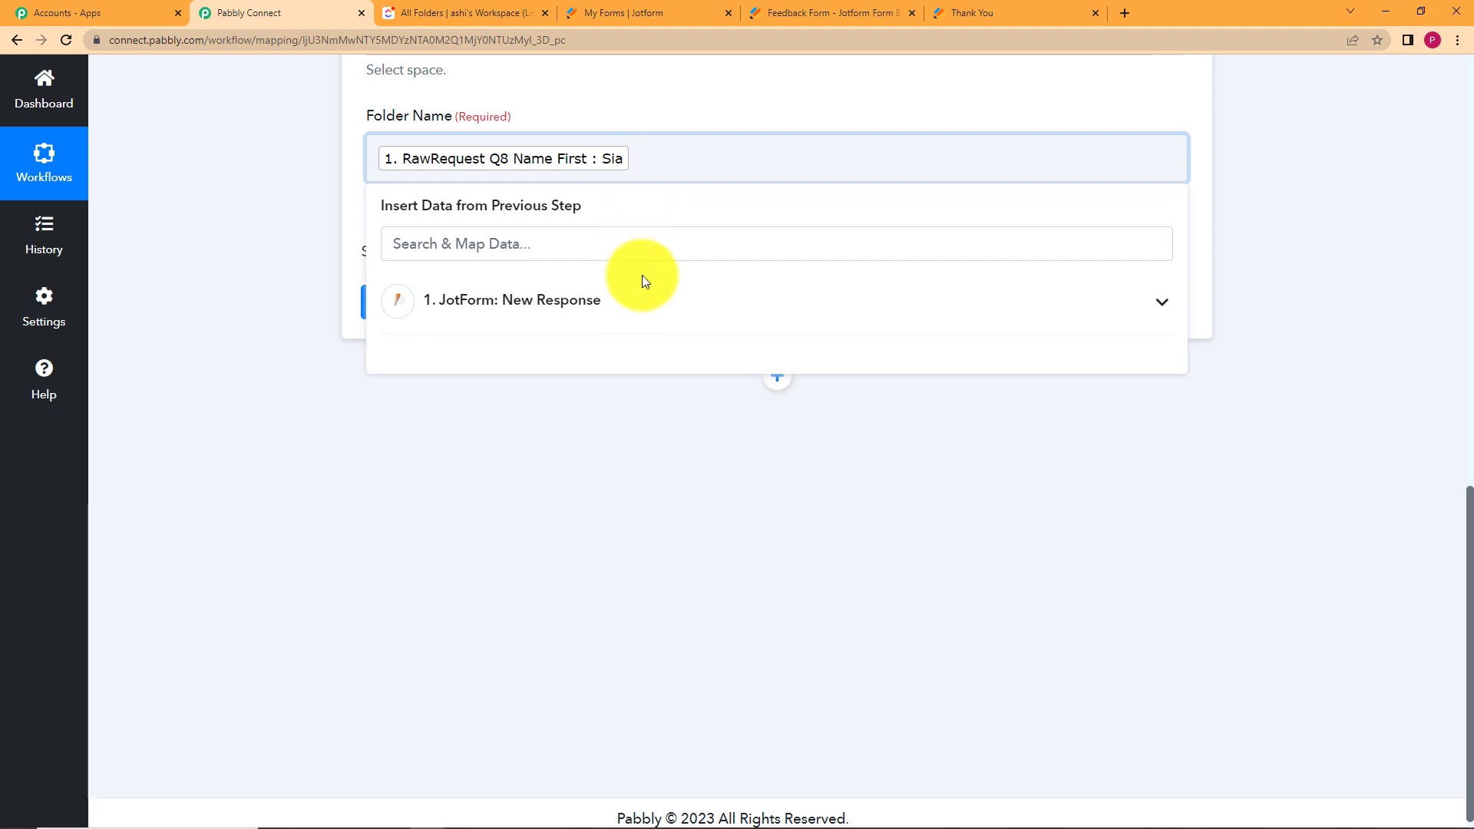
pyautogui.click(645, 299)
pyautogui.click(665, 654)
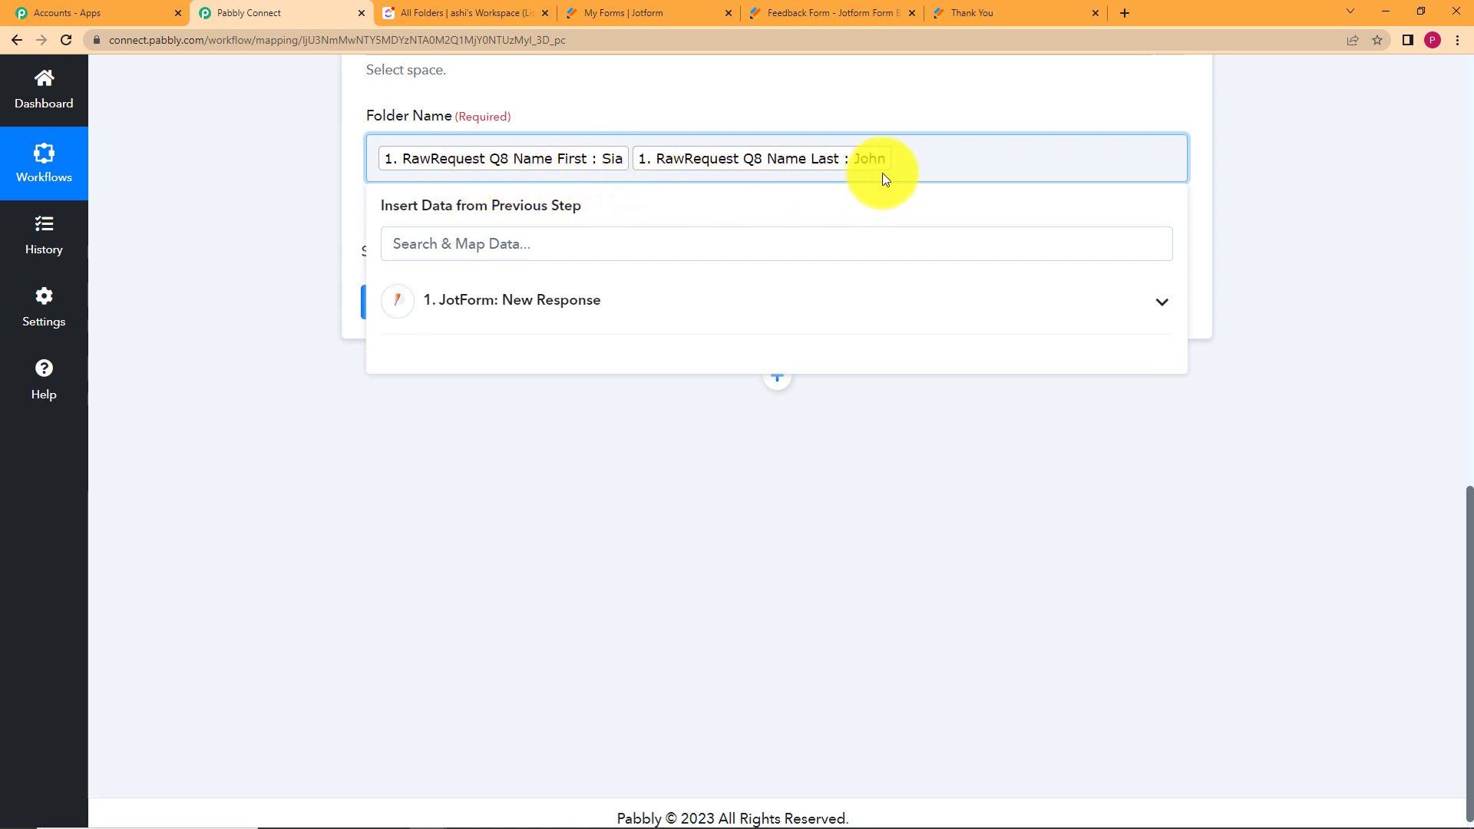
pyautogui.click(233, 177)
# Send a test request that creates the ClickUp folder, then save the step.
pyautogui.click(430, 301)
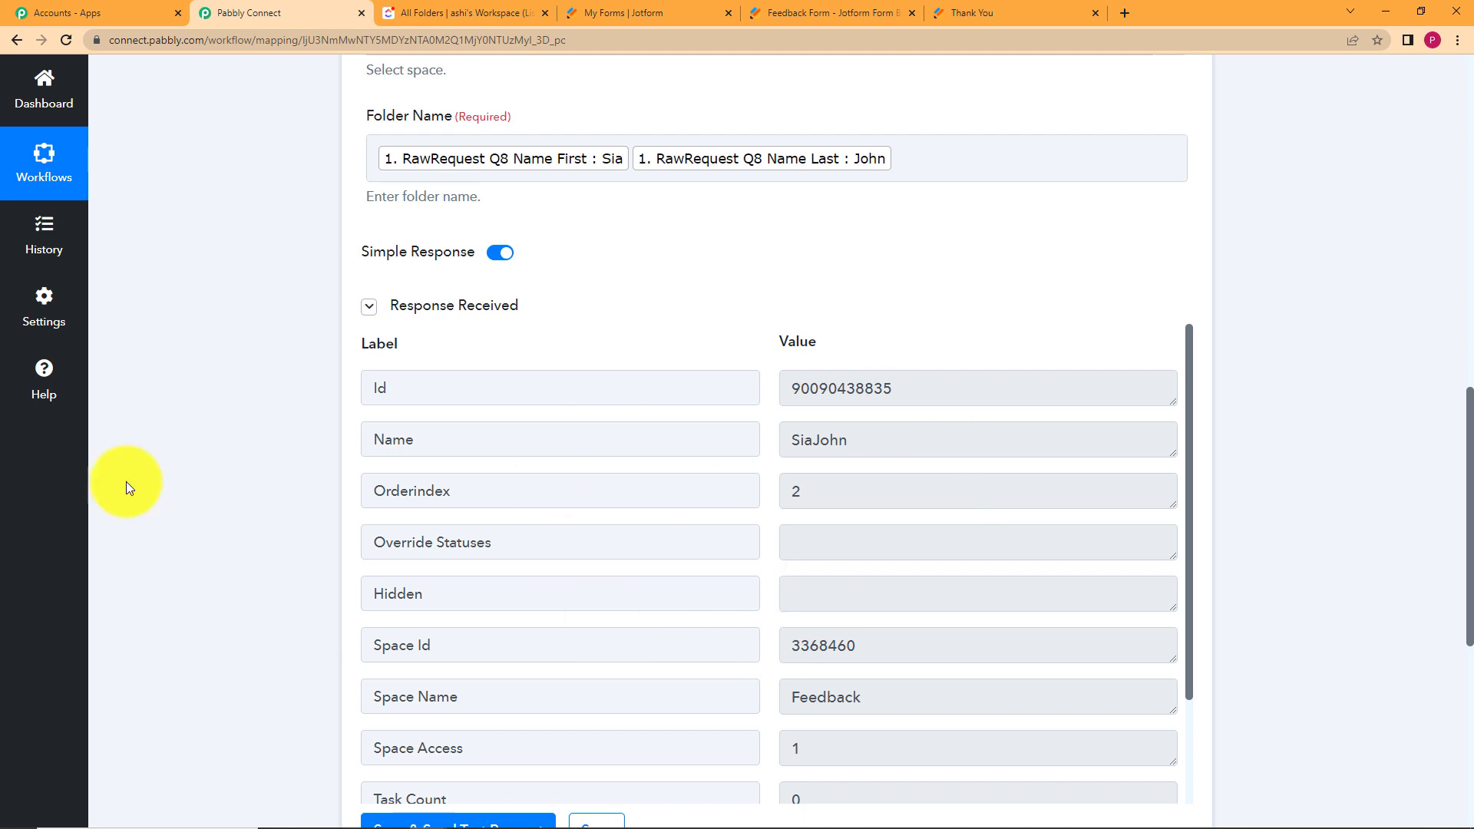
pyautogui.scroll(-5, 265, 482)
pyautogui.scroll(5, 266, 482)
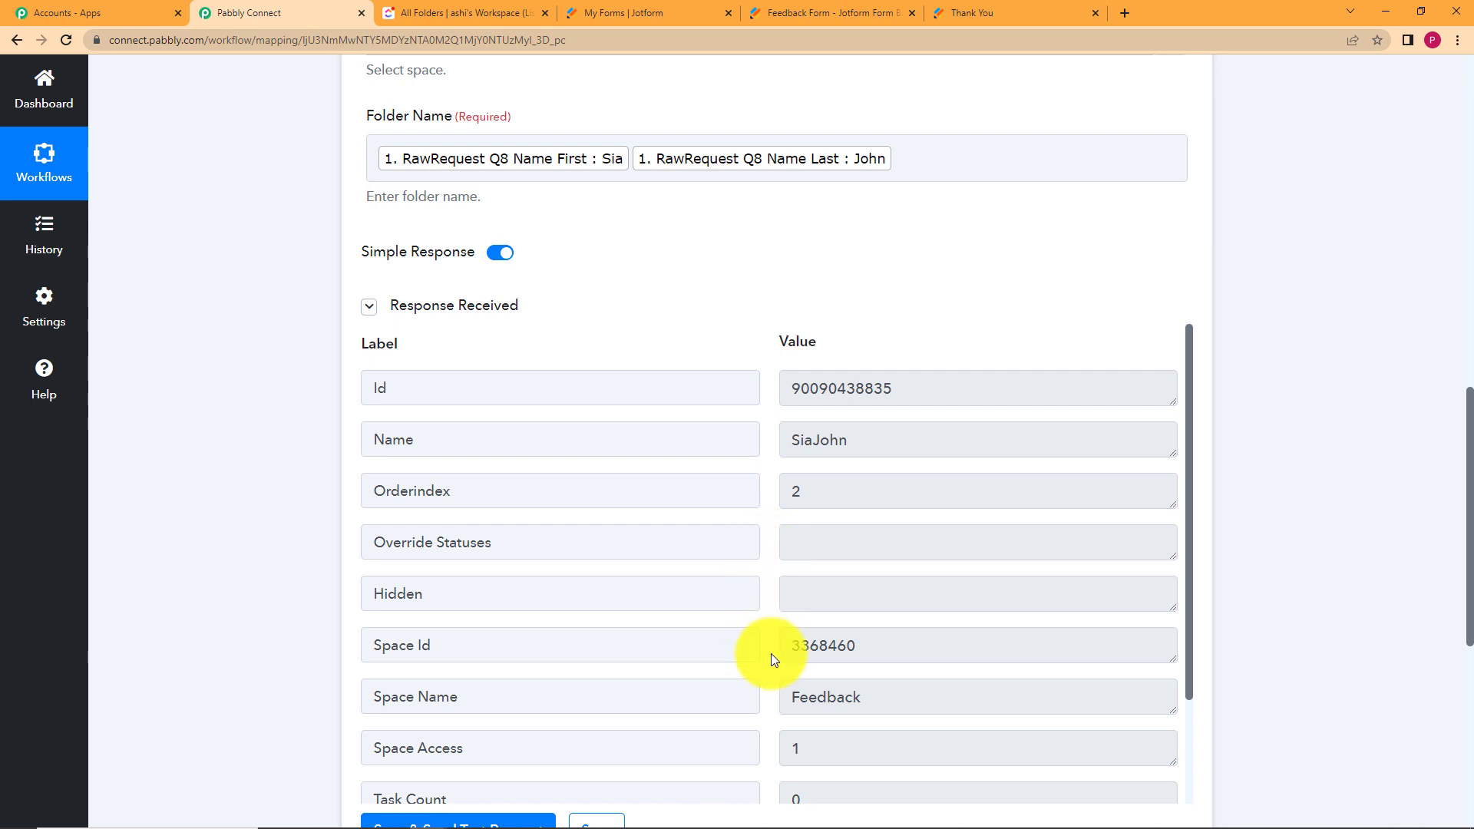
pyautogui.scroll(-3, 770, 653)
pyautogui.scroll(-3, 384, 583)
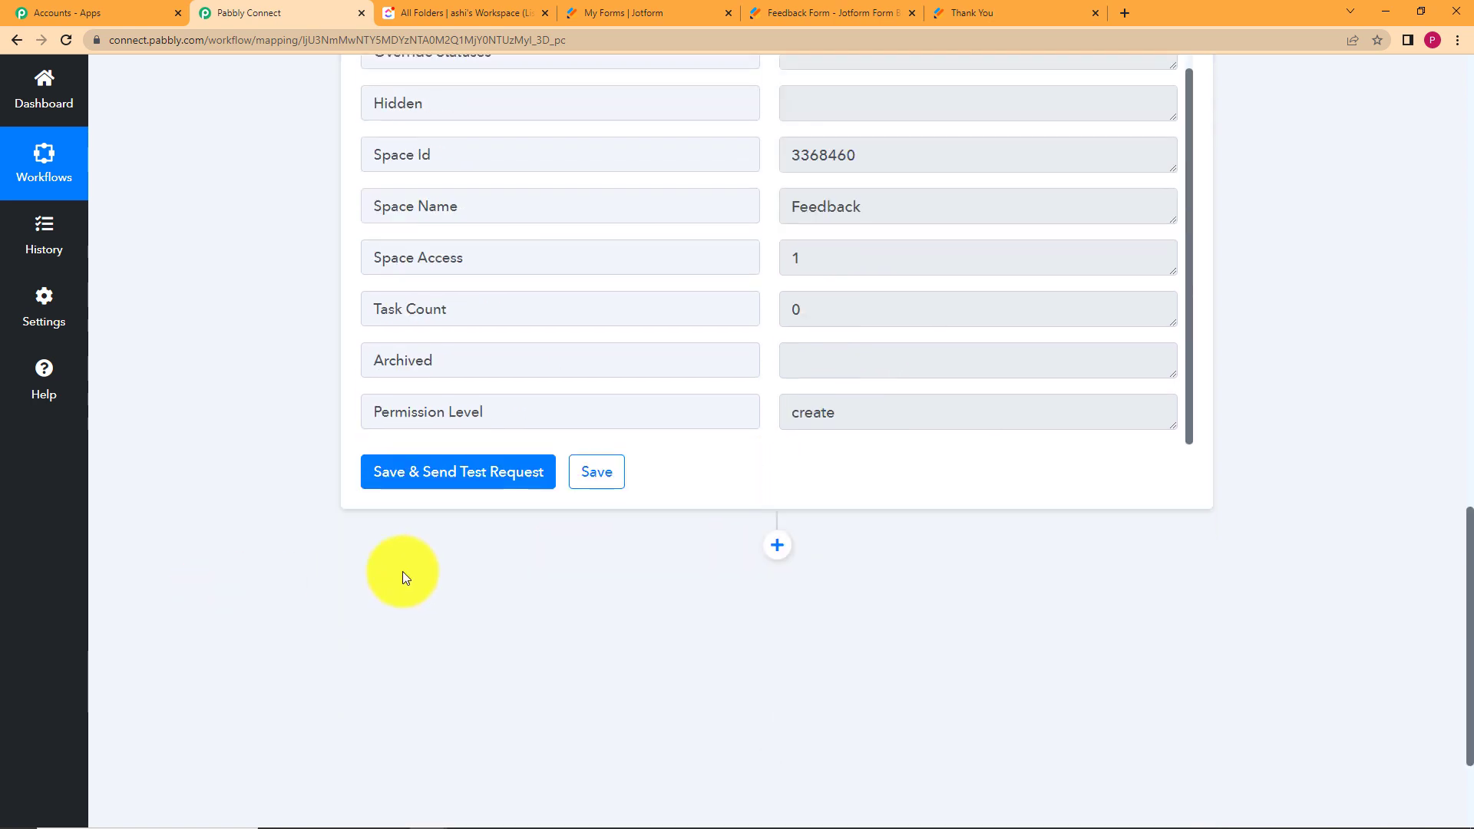
pyautogui.click(602, 464)
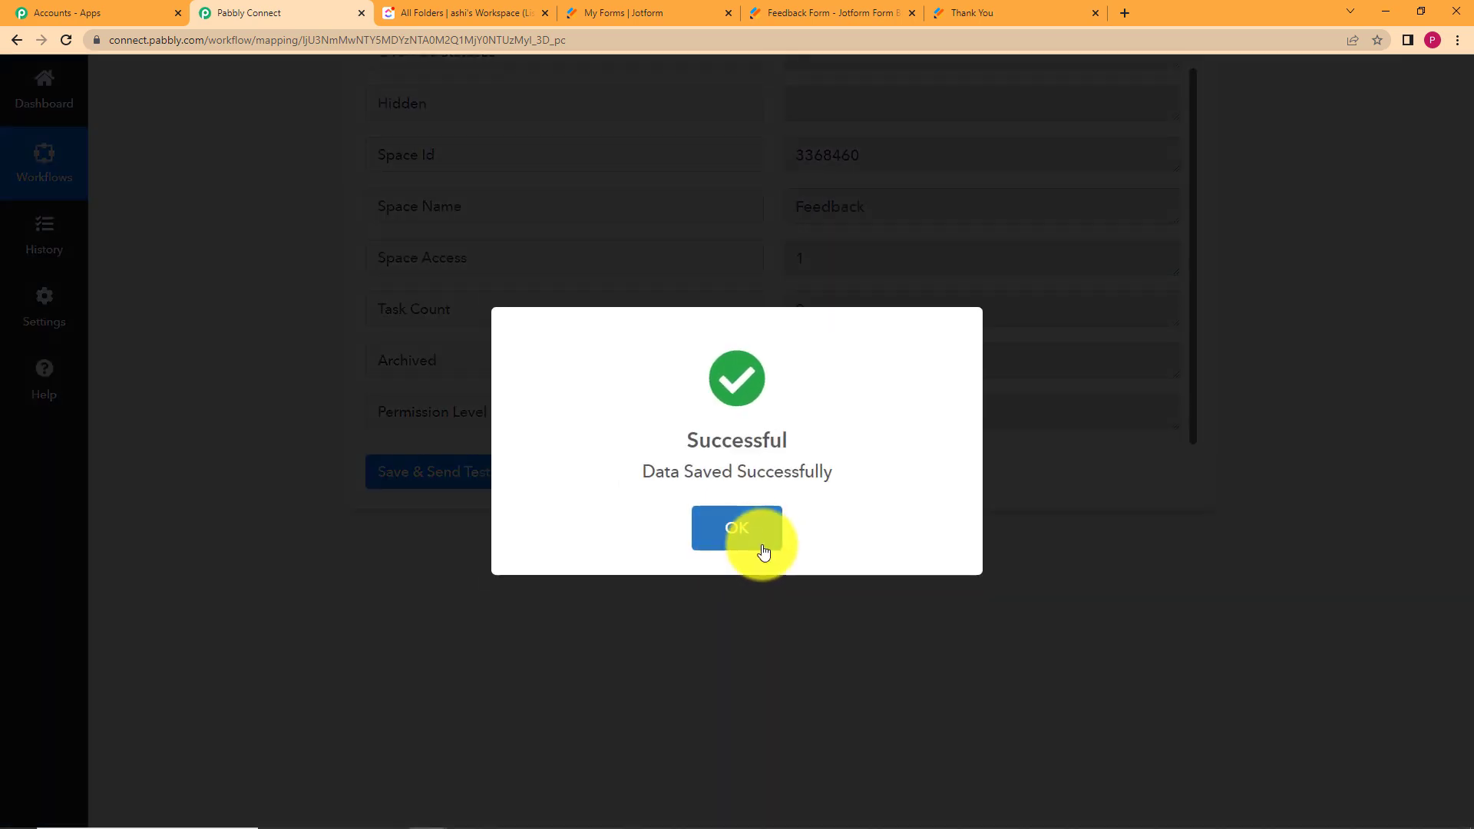
pyautogui.click(763, 549)
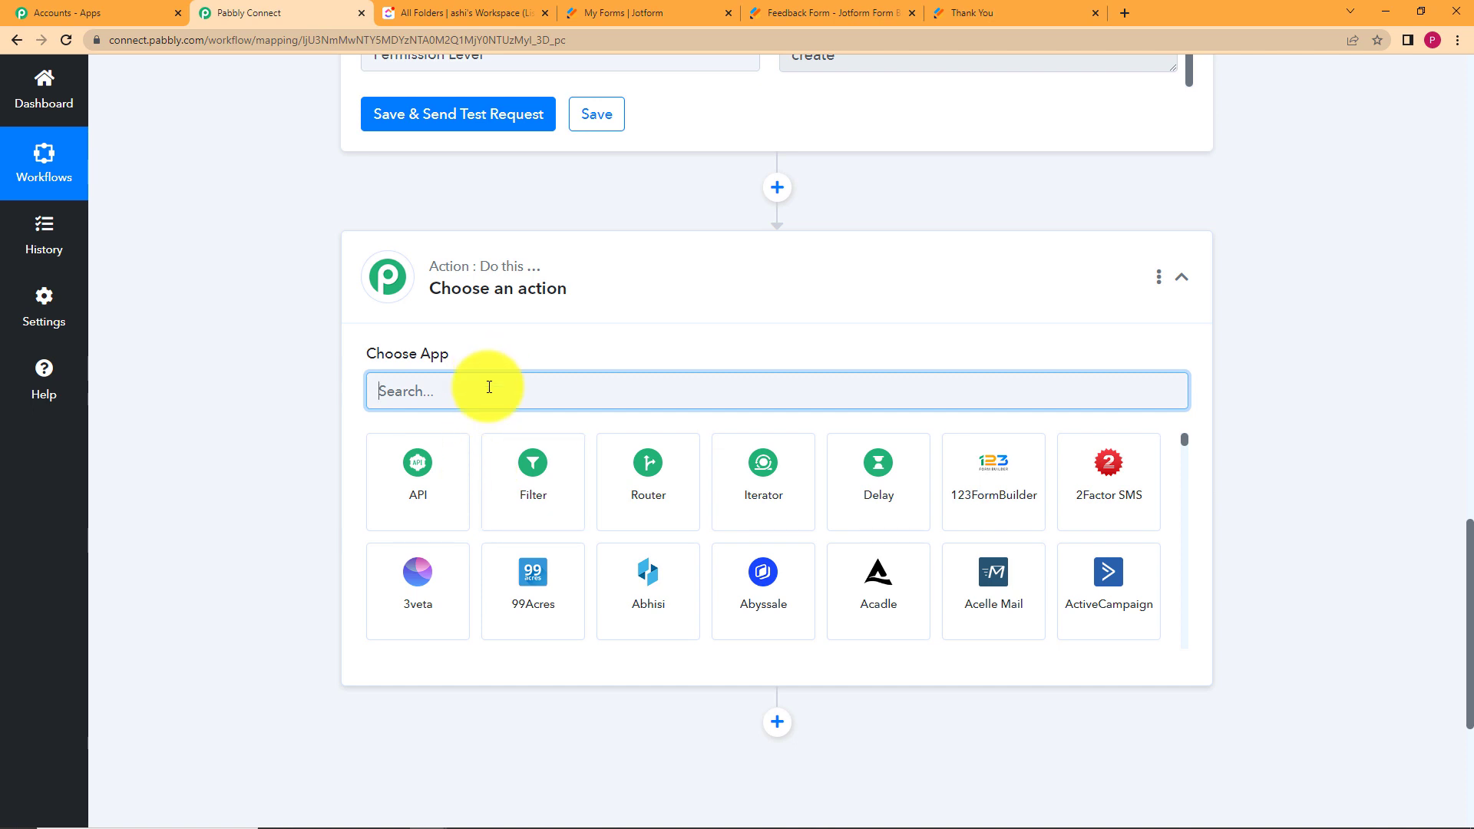
# Add a ClickUp Create List action using the existing ClickUp #8 connection.
pyautogui.write('cl')
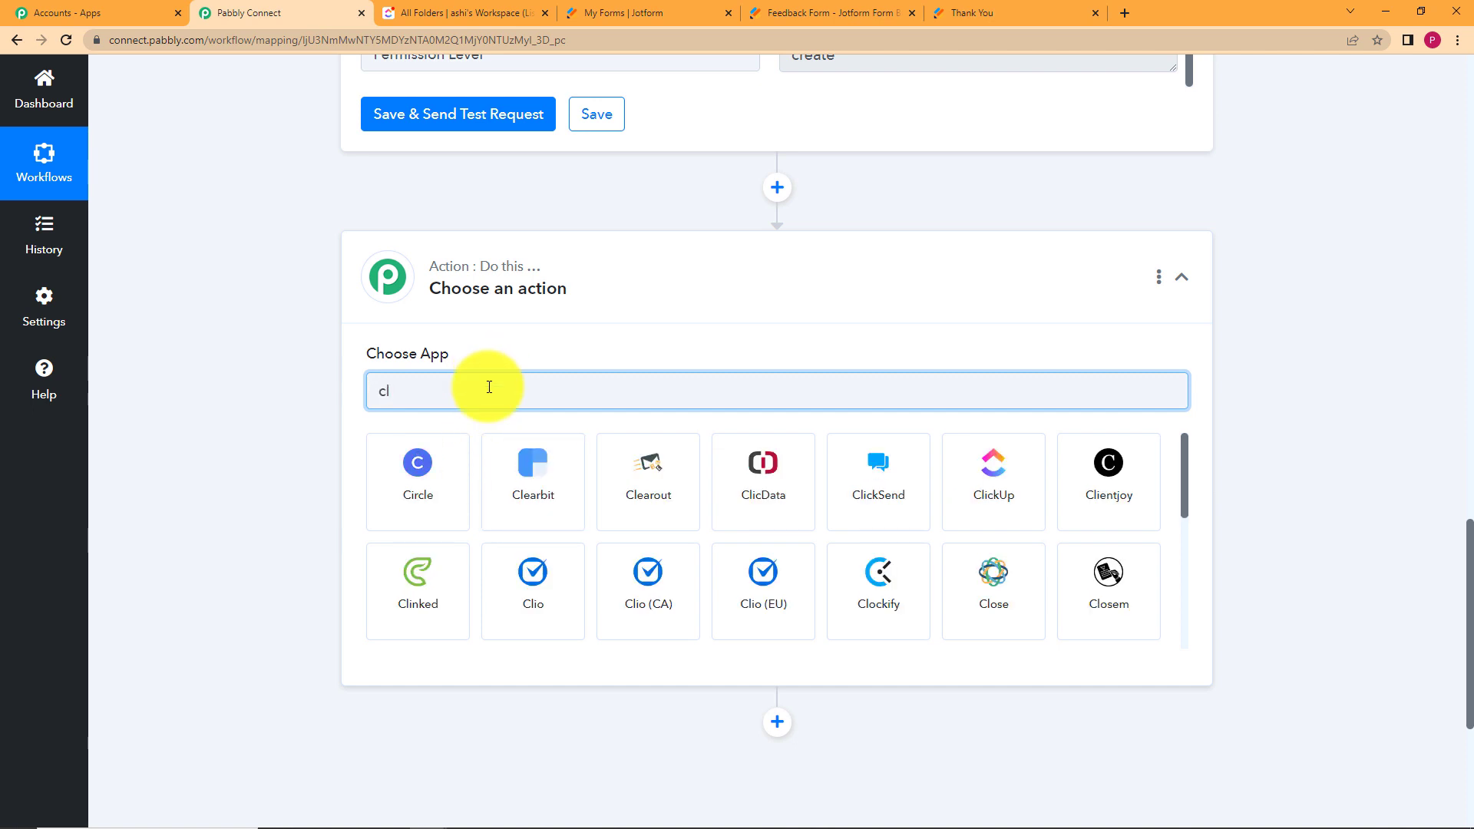
pyautogui.write('ick')
pyautogui.click(535, 491)
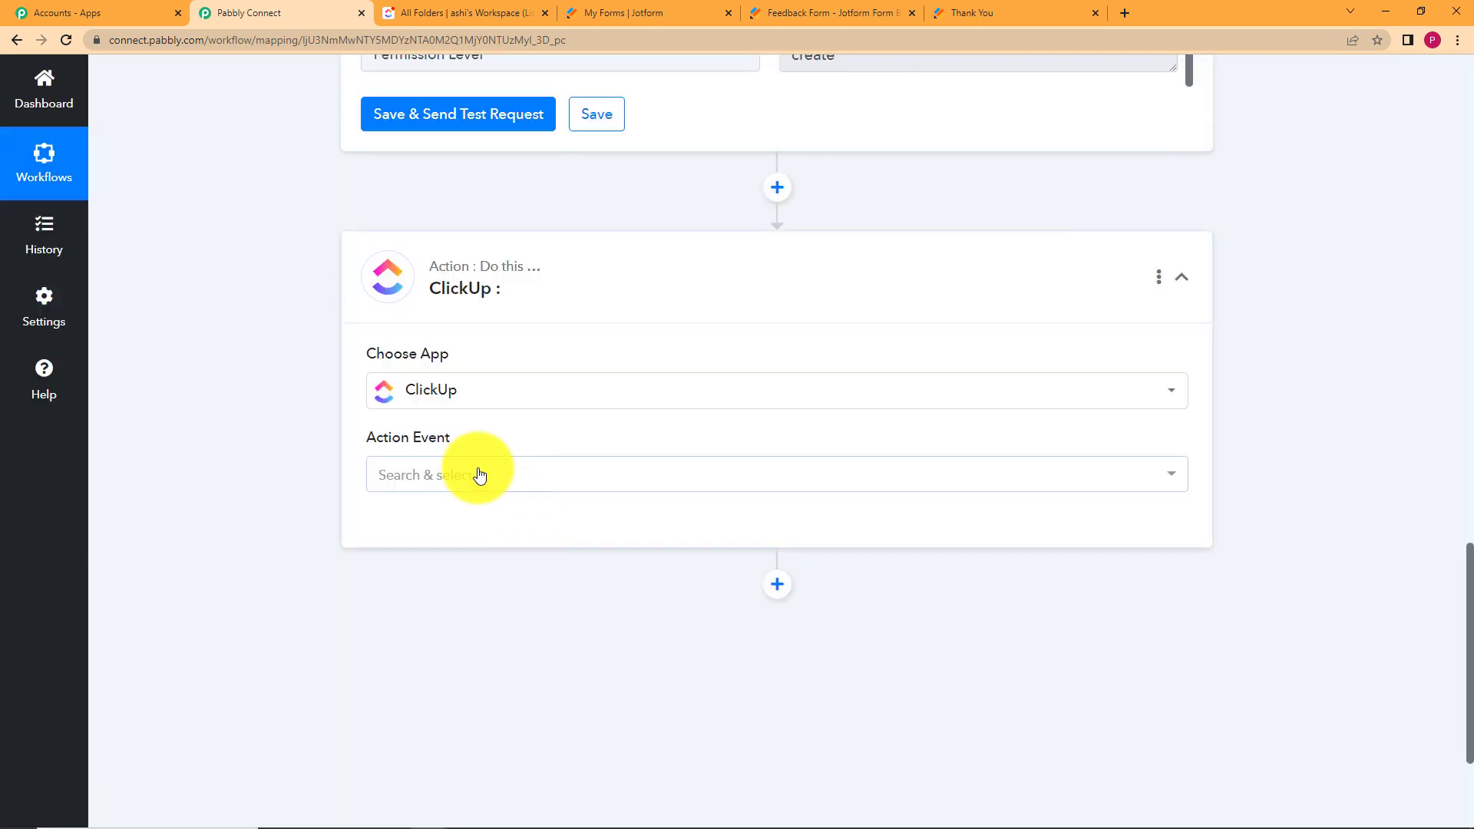
pyautogui.click(480, 475)
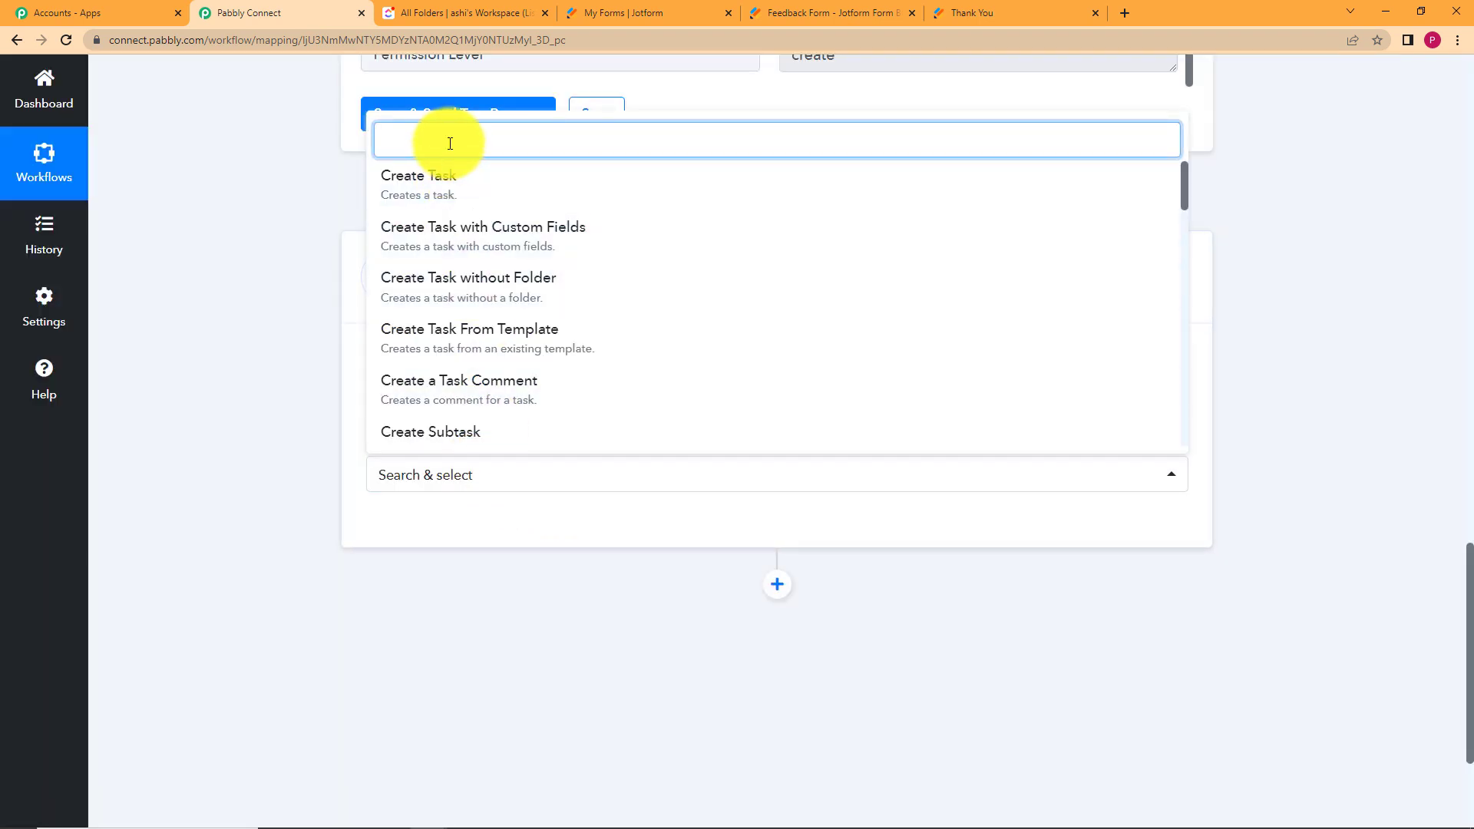
pyautogui.write('list')
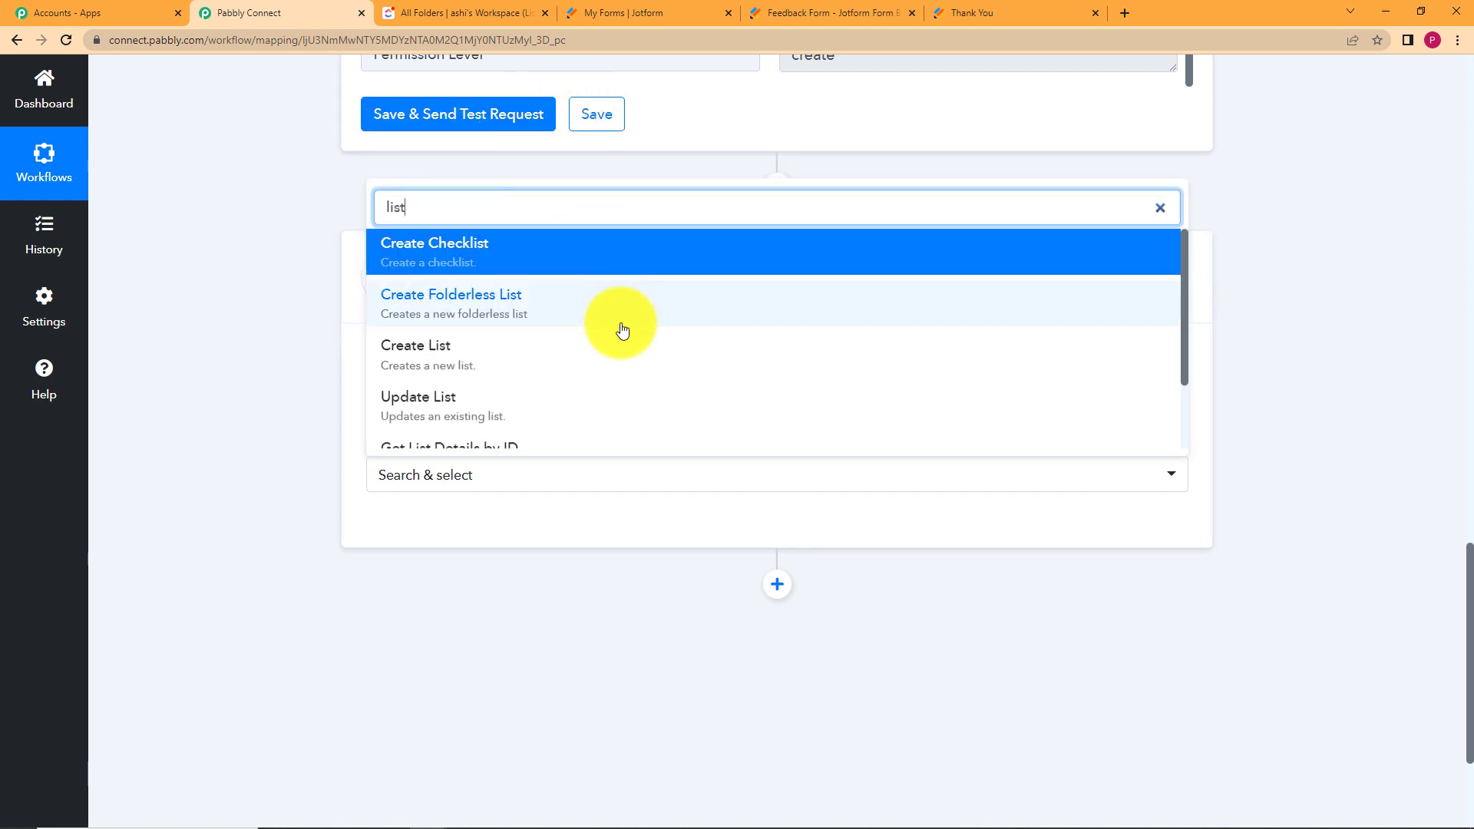
pyautogui.click(627, 352)
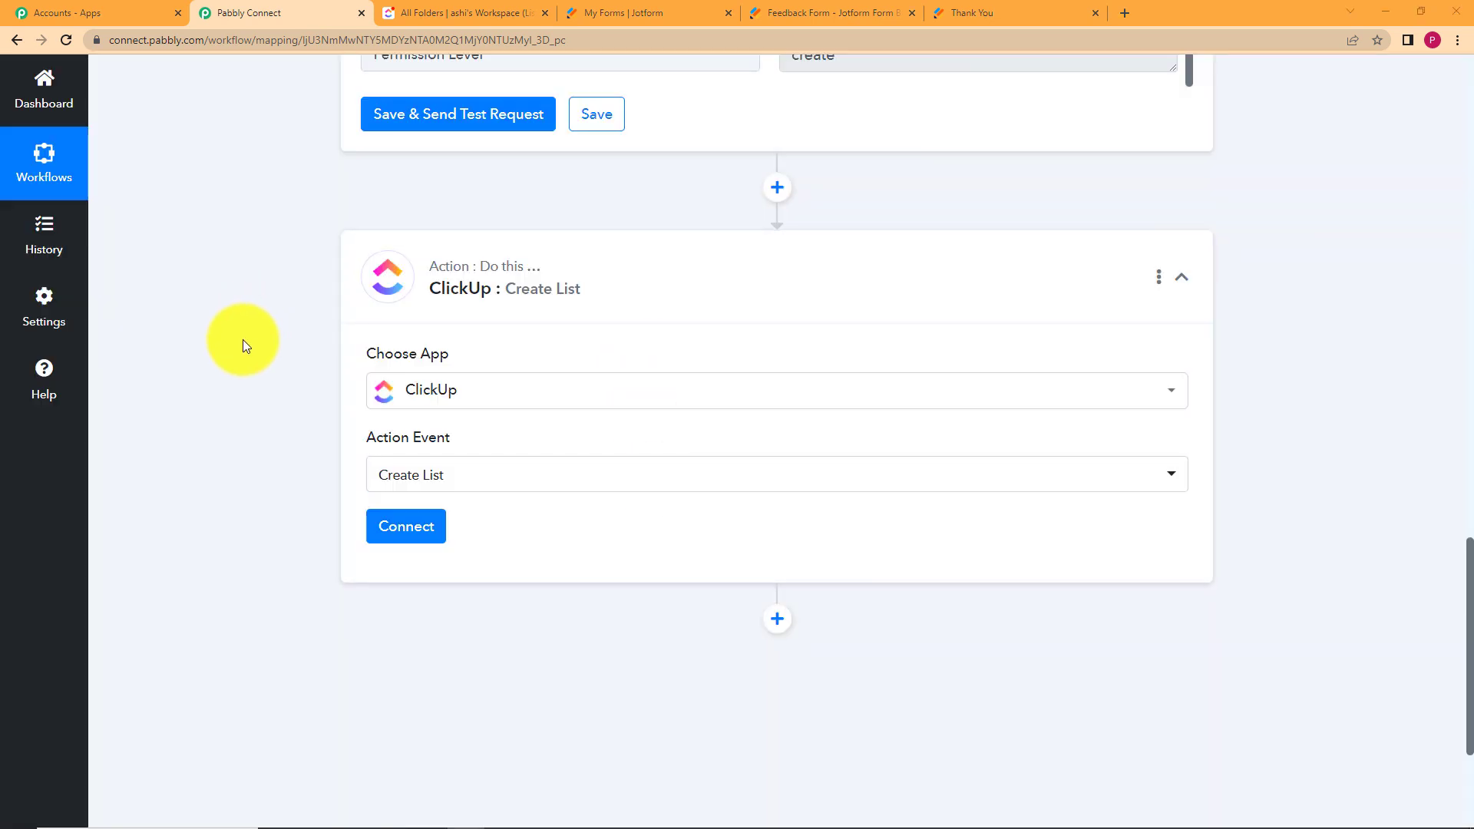
pyautogui.click(415, 535)
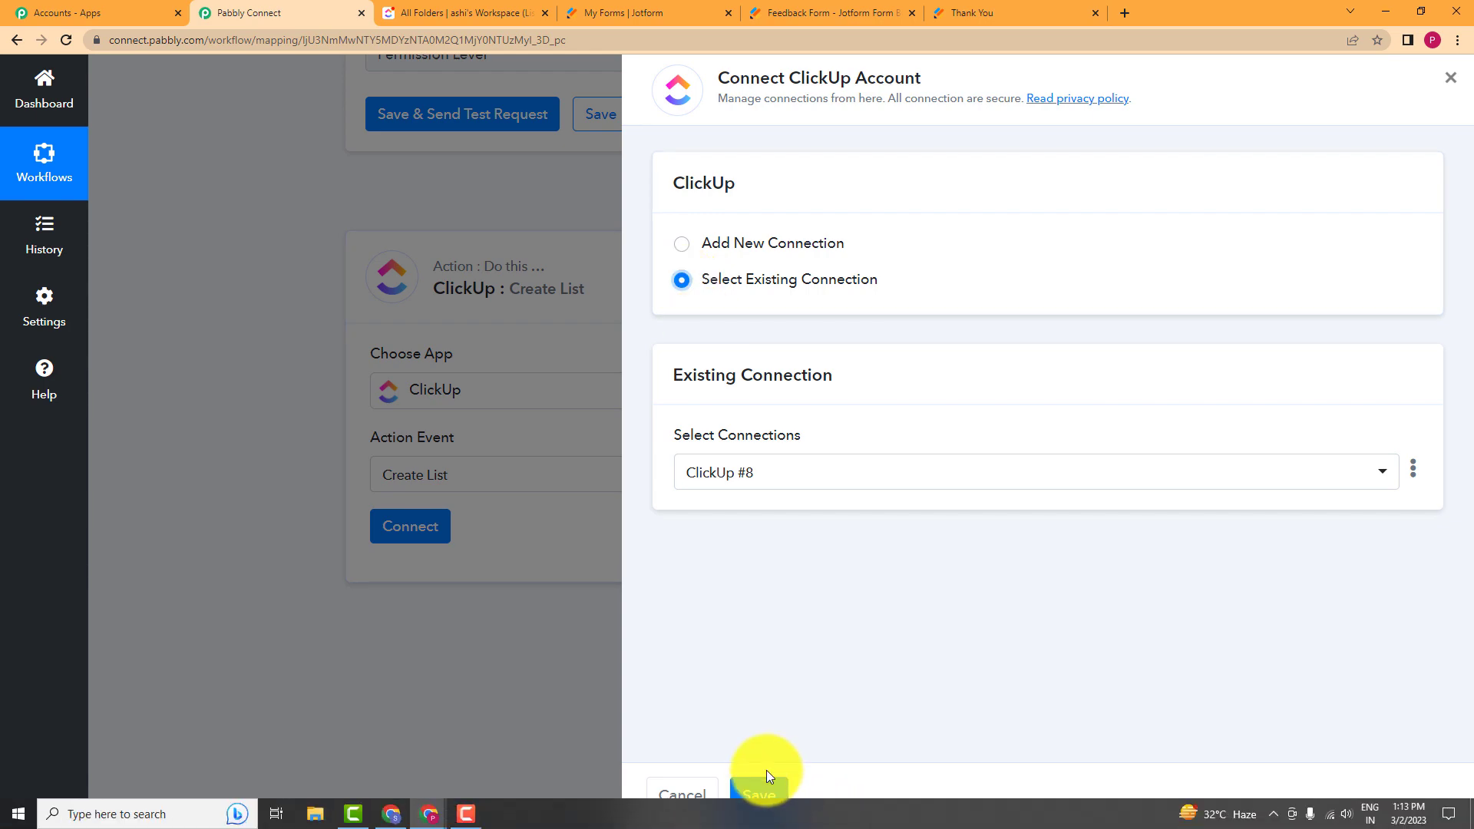
pyautogui.click(762, 794)
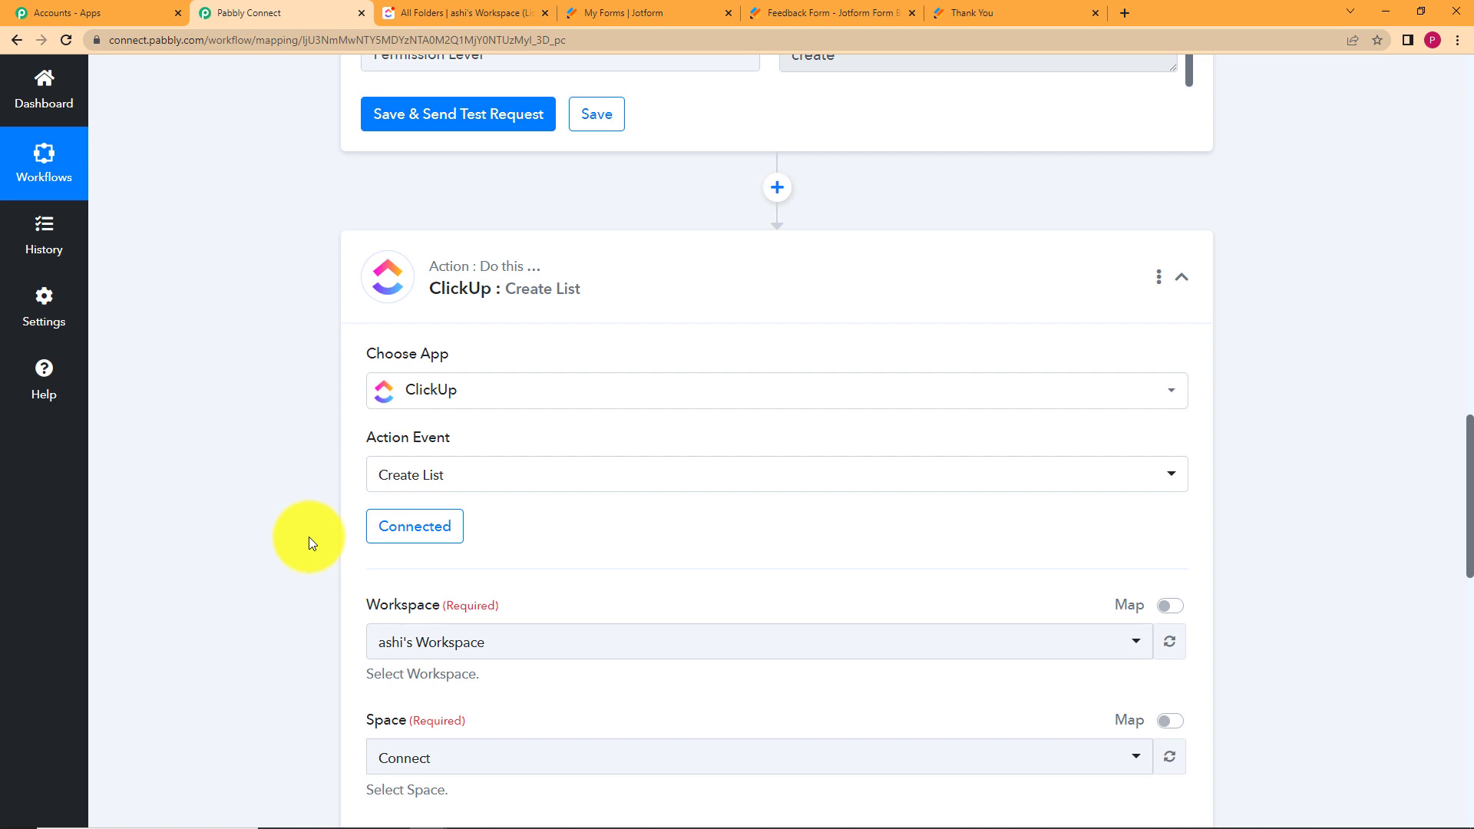
# Place the new list in the Feedback space, inside the folder the test created.
pyautogui.scroll(-5, 308, 543)
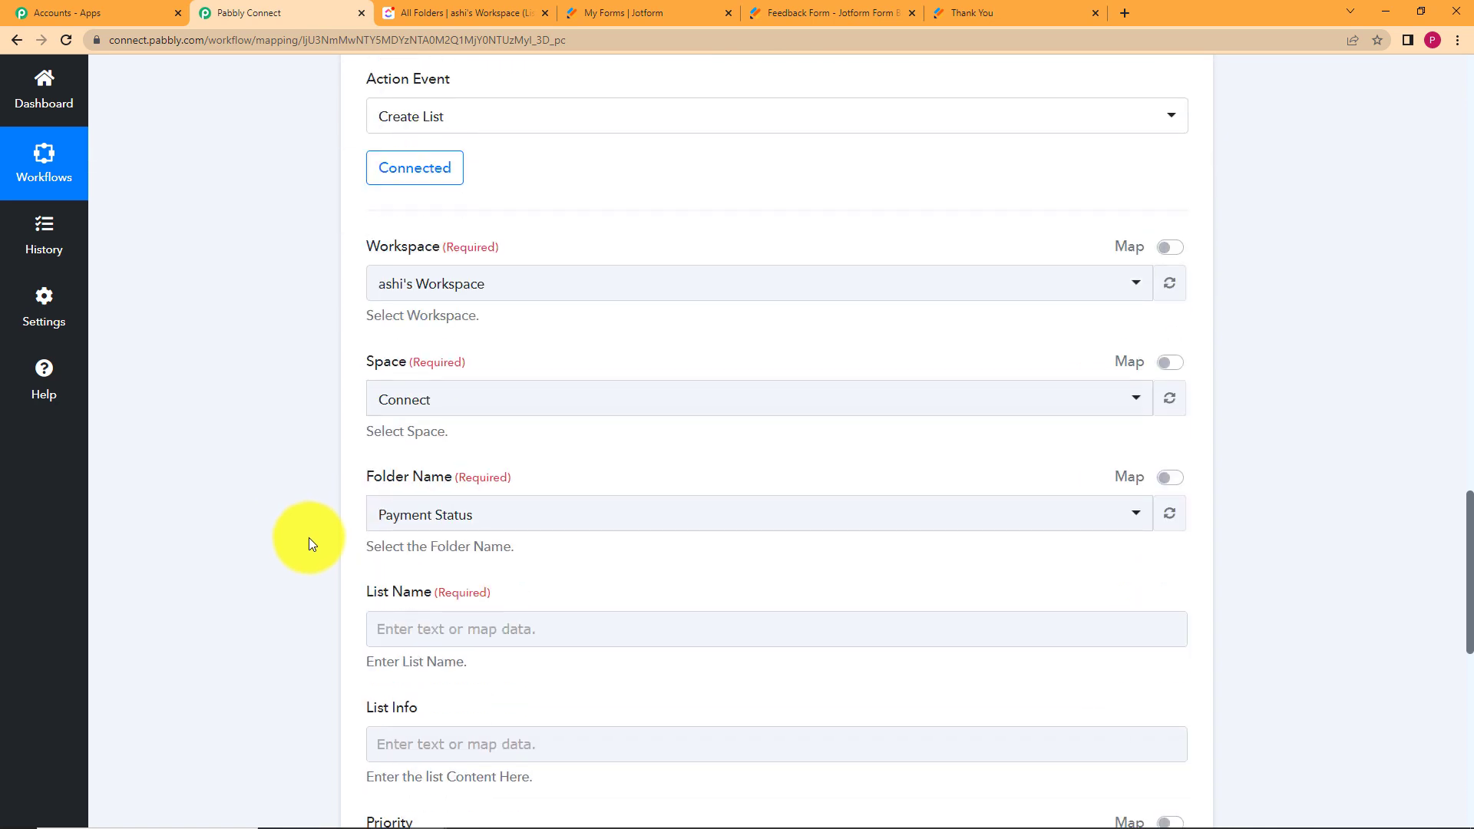
pyautogui.click(438, 396)
pyautogui.click(455, 549)
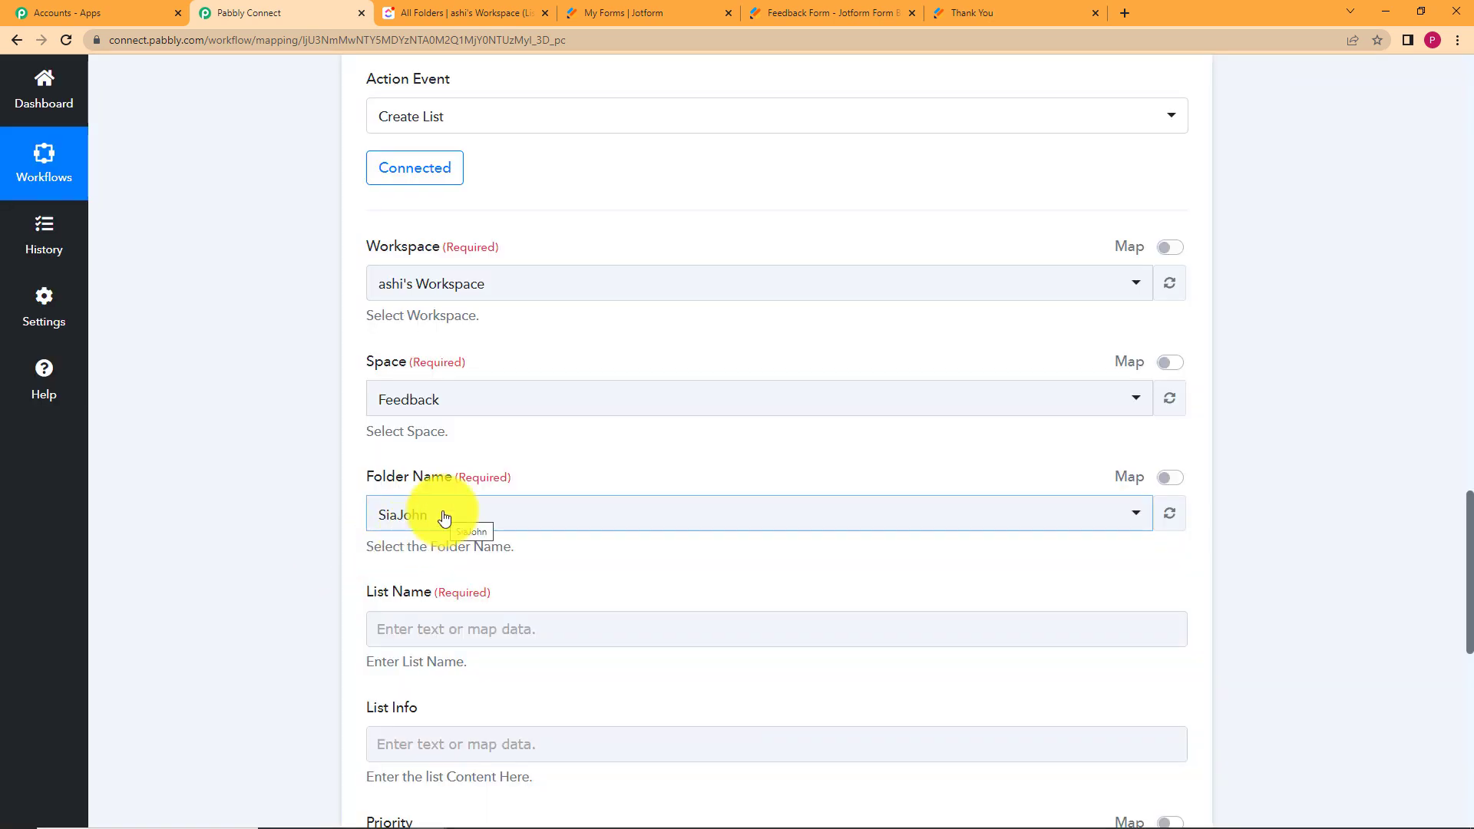
pyautogui.click(444, 518)
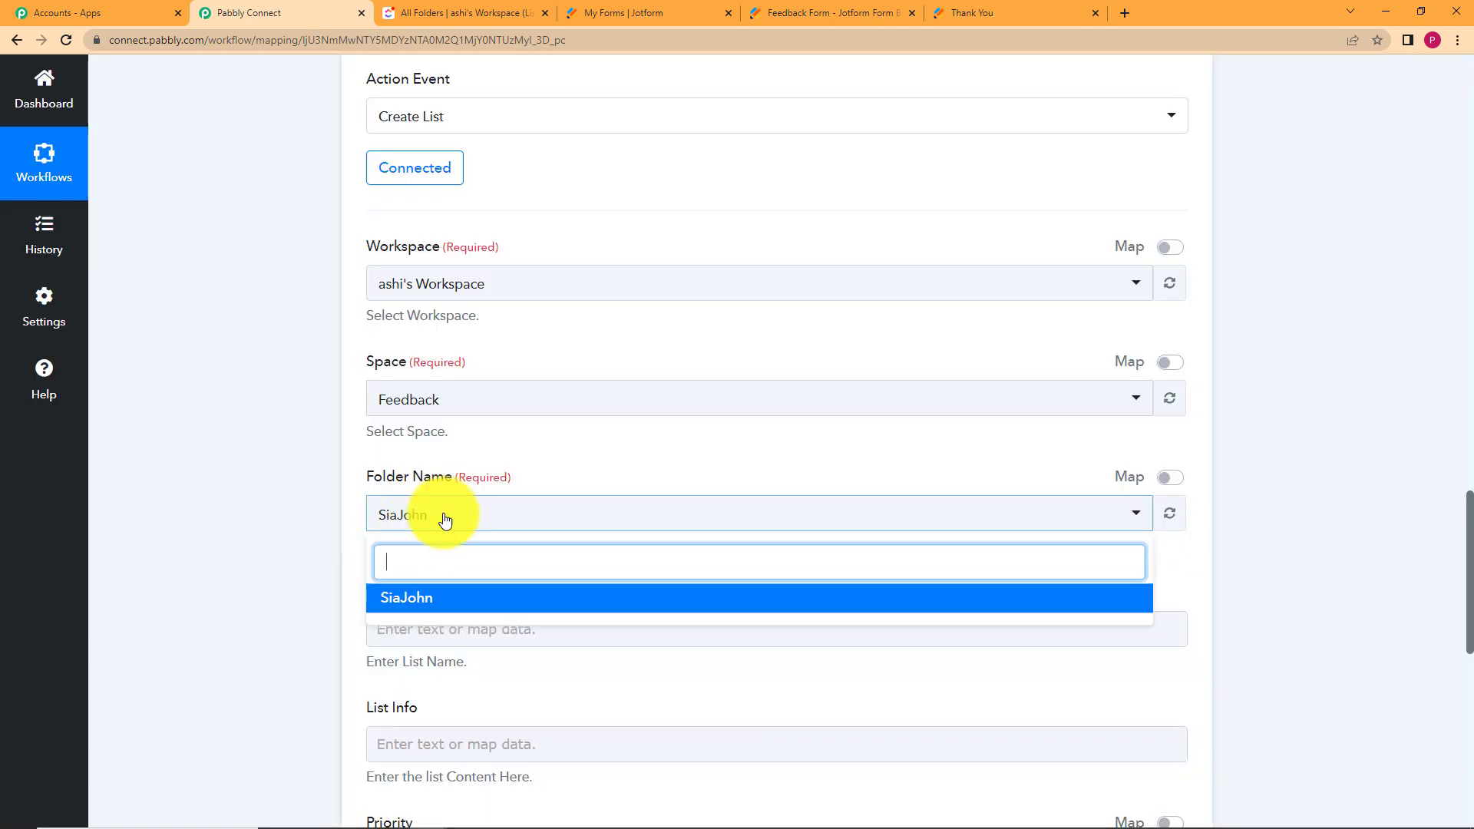
pyautogui.click(435, 600)
pyautogui.scroll(-5, 301, 568)
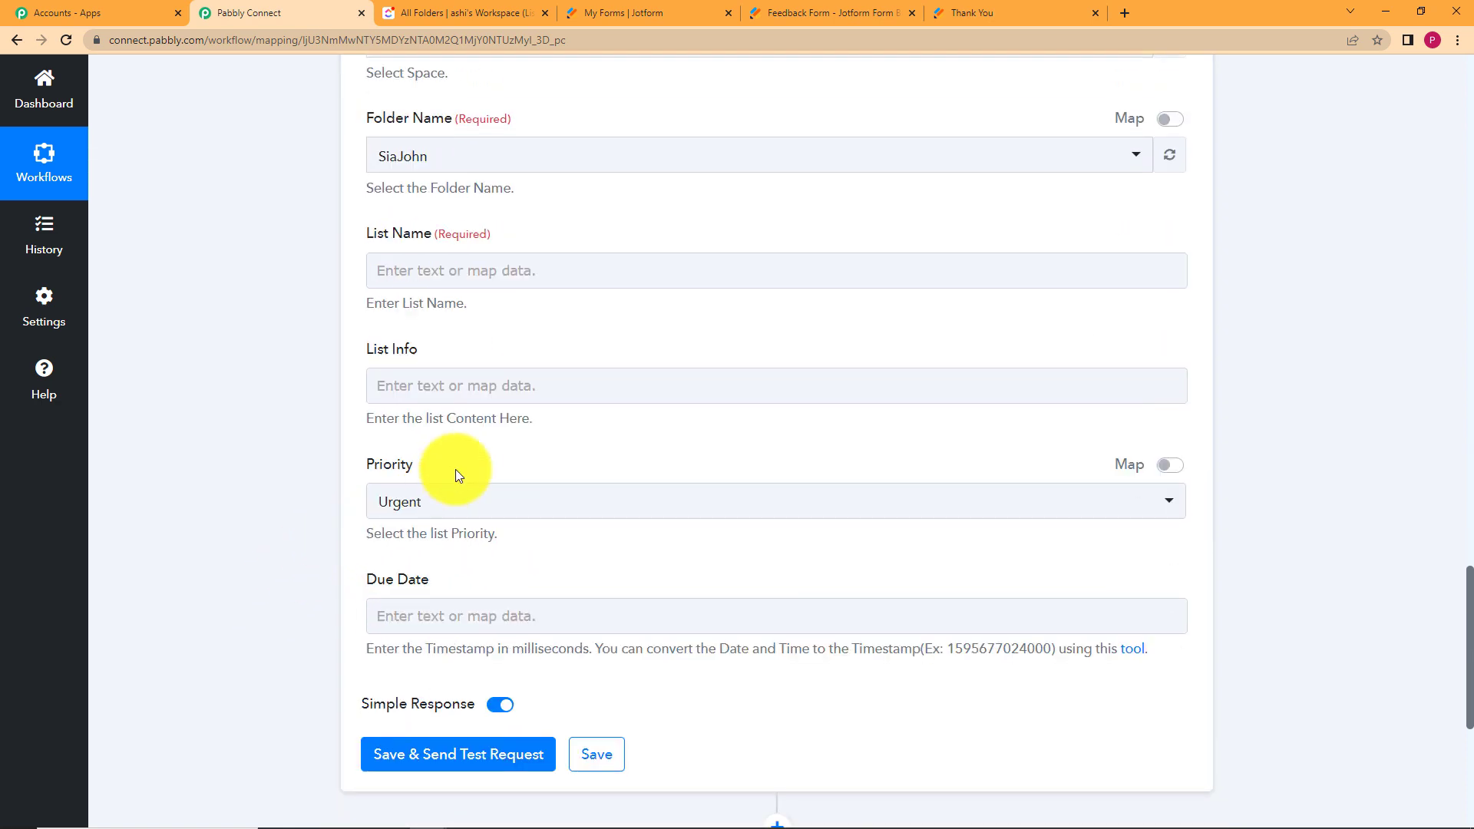
# Name the list after the Jotform form title.
pyautogui.click(506, 265)
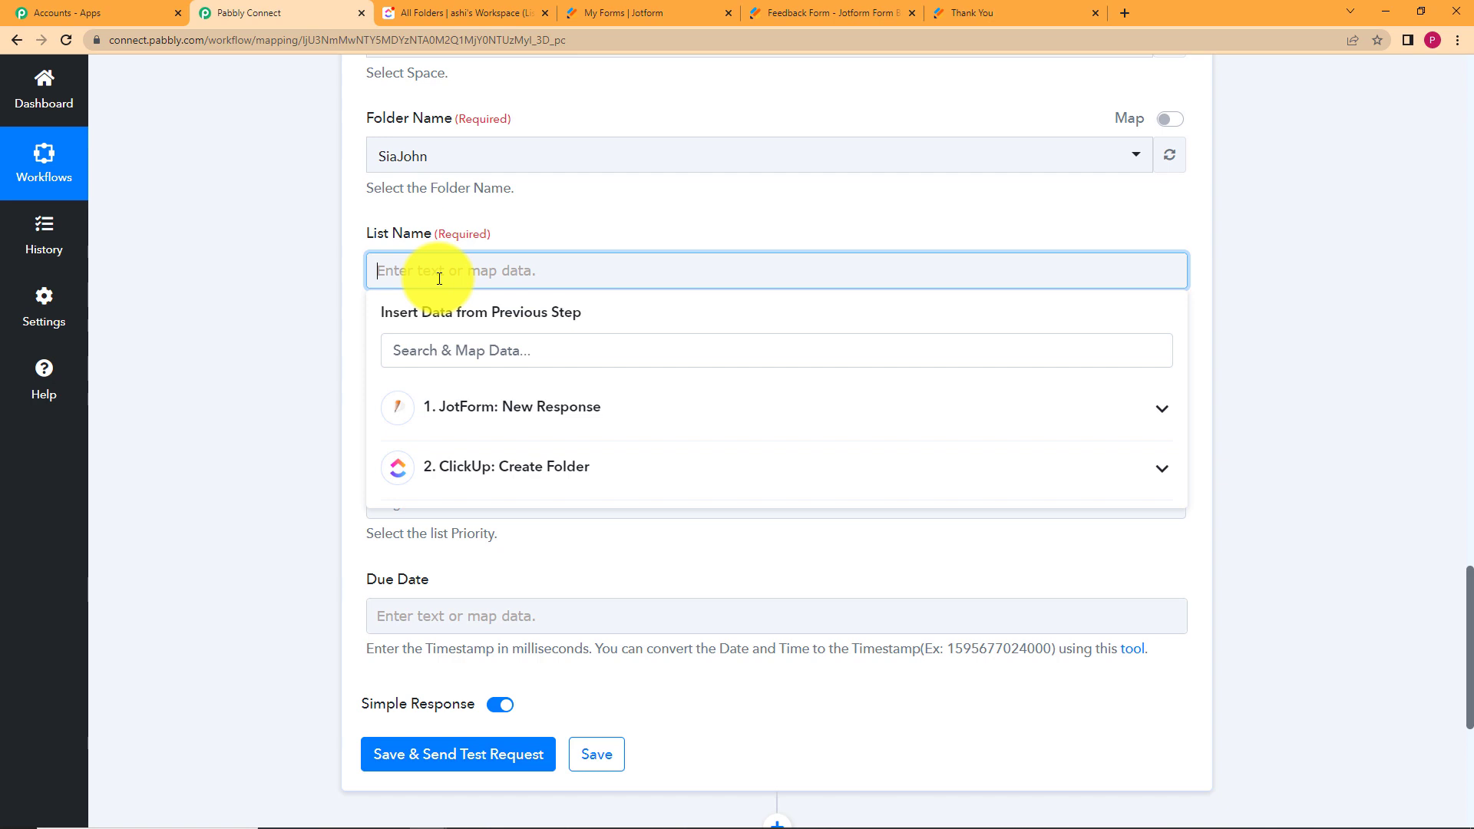
pyautogui.click(562, 419)
pyautogui.scroll(-3, 491, 538)
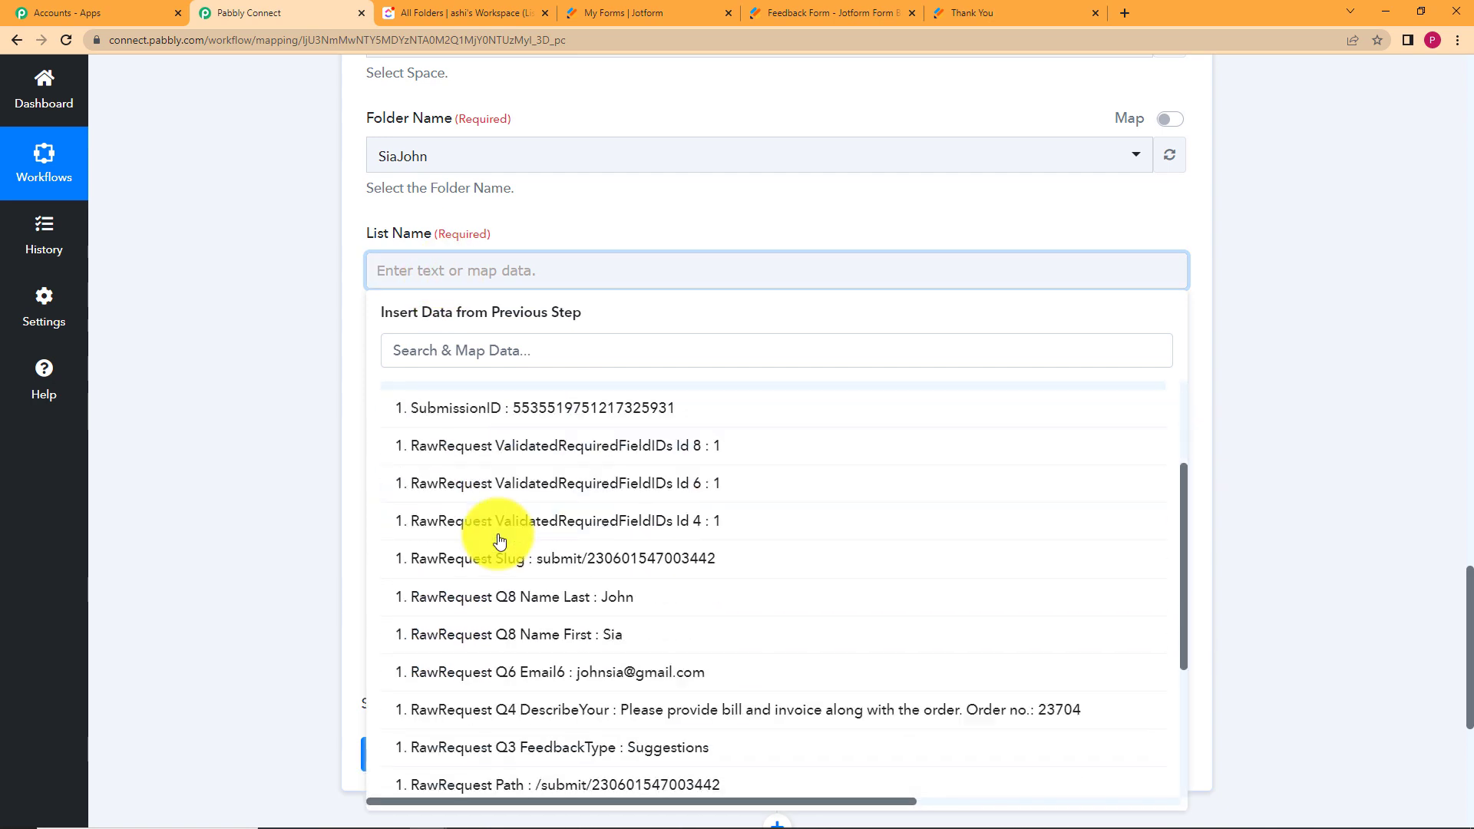
pyautogui.scroll(-2, 499, 544)
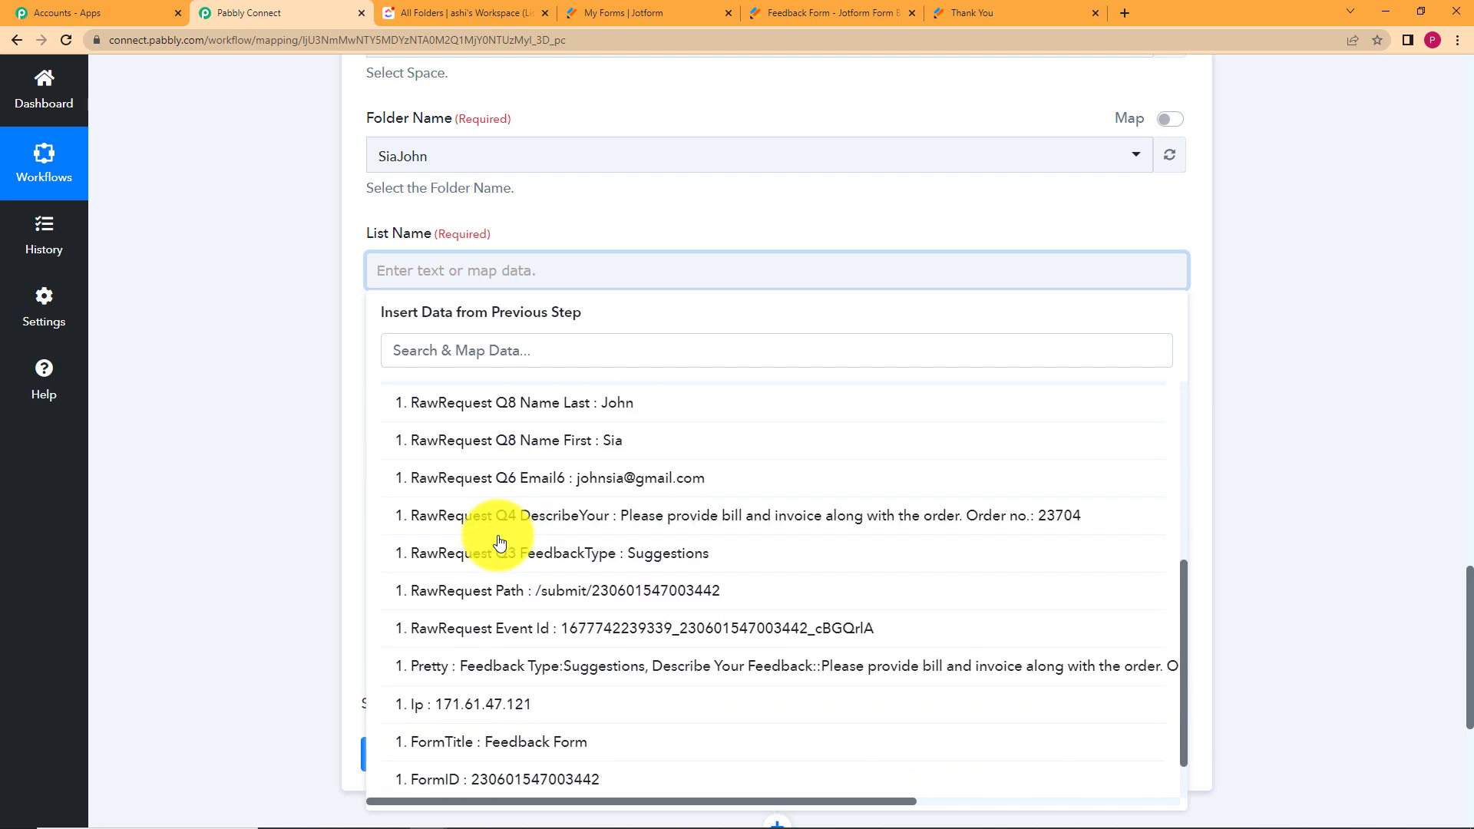
pyautogui.scroll(-1, 645, 577)
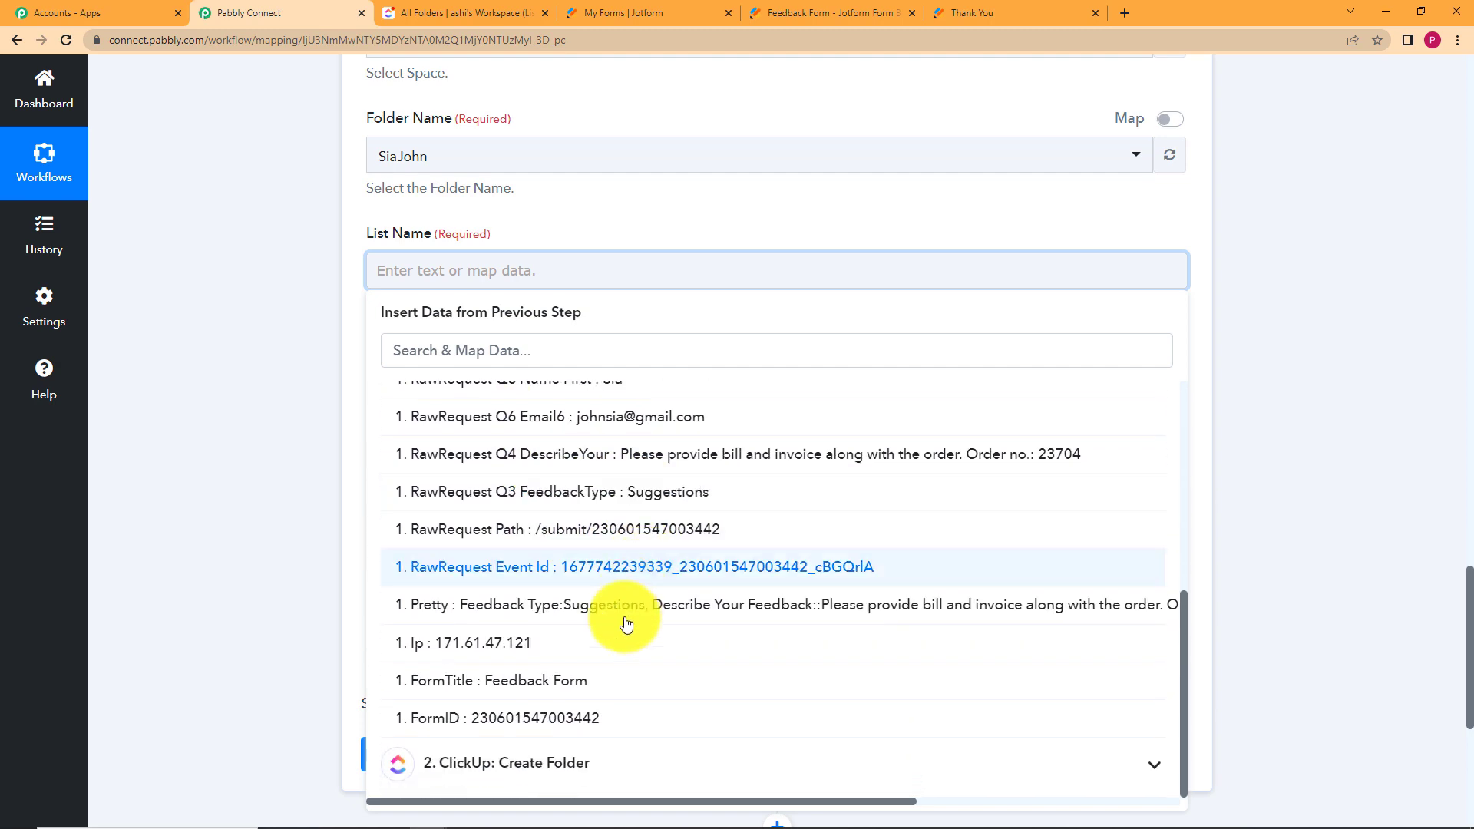
pyautogui.click(576, 684)
pyautogui.click(311, 486)
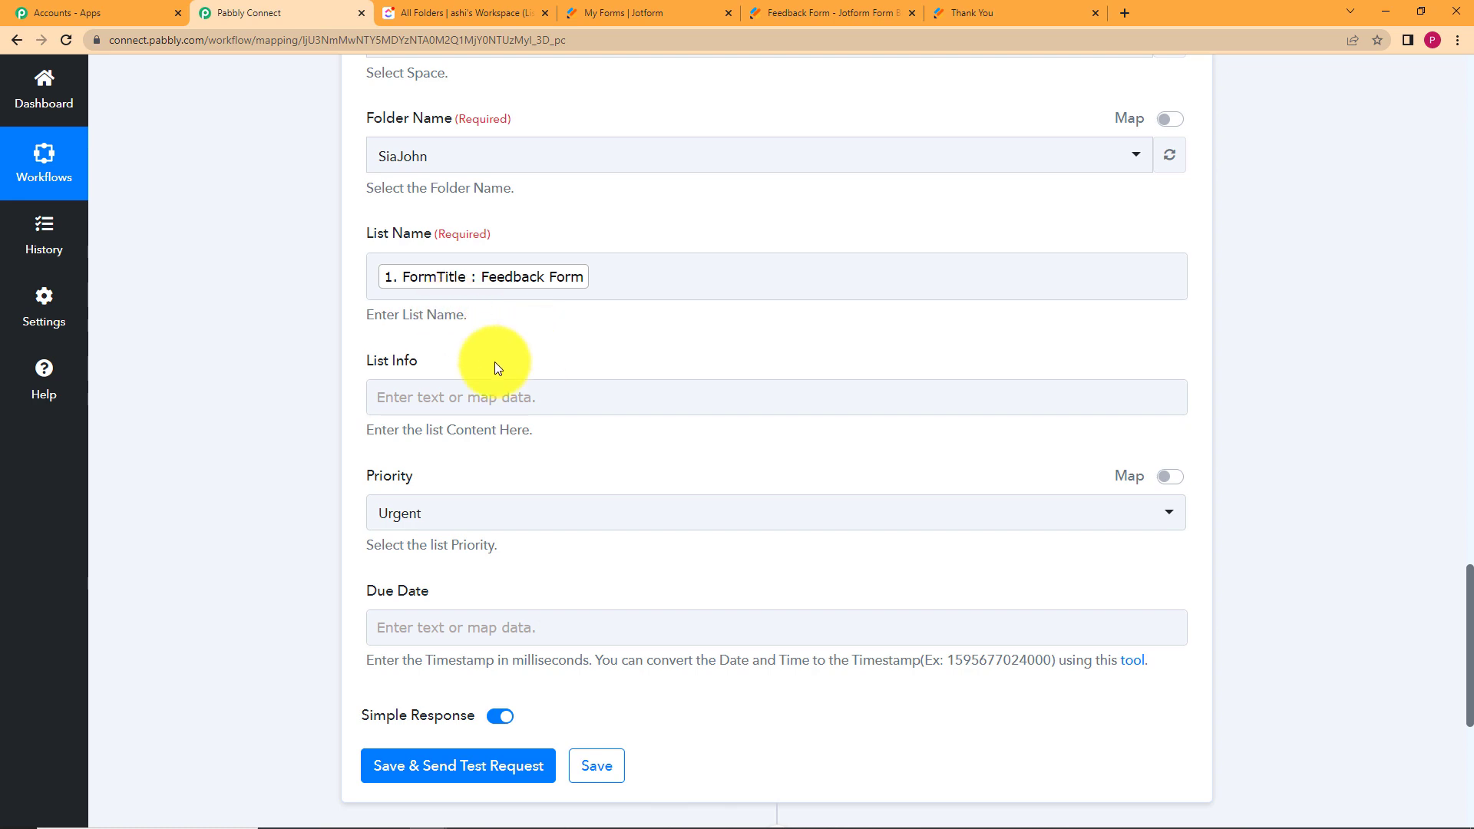
# Map List Info to the JotForm New Response RawRequest Q3 FeedbackType answer.
pyautogui.click(407, 393)
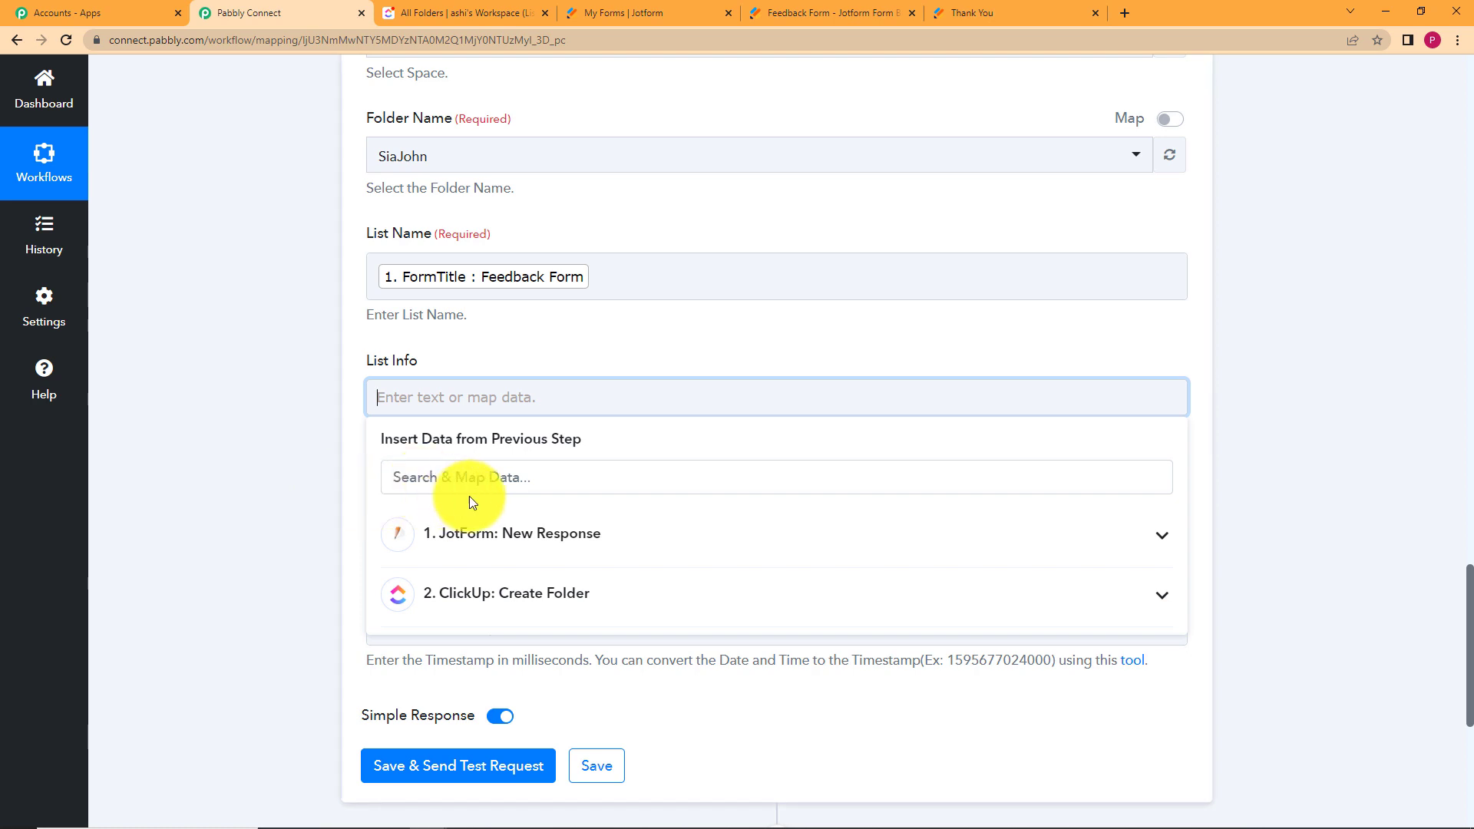
pyautogui.click(482, 547)
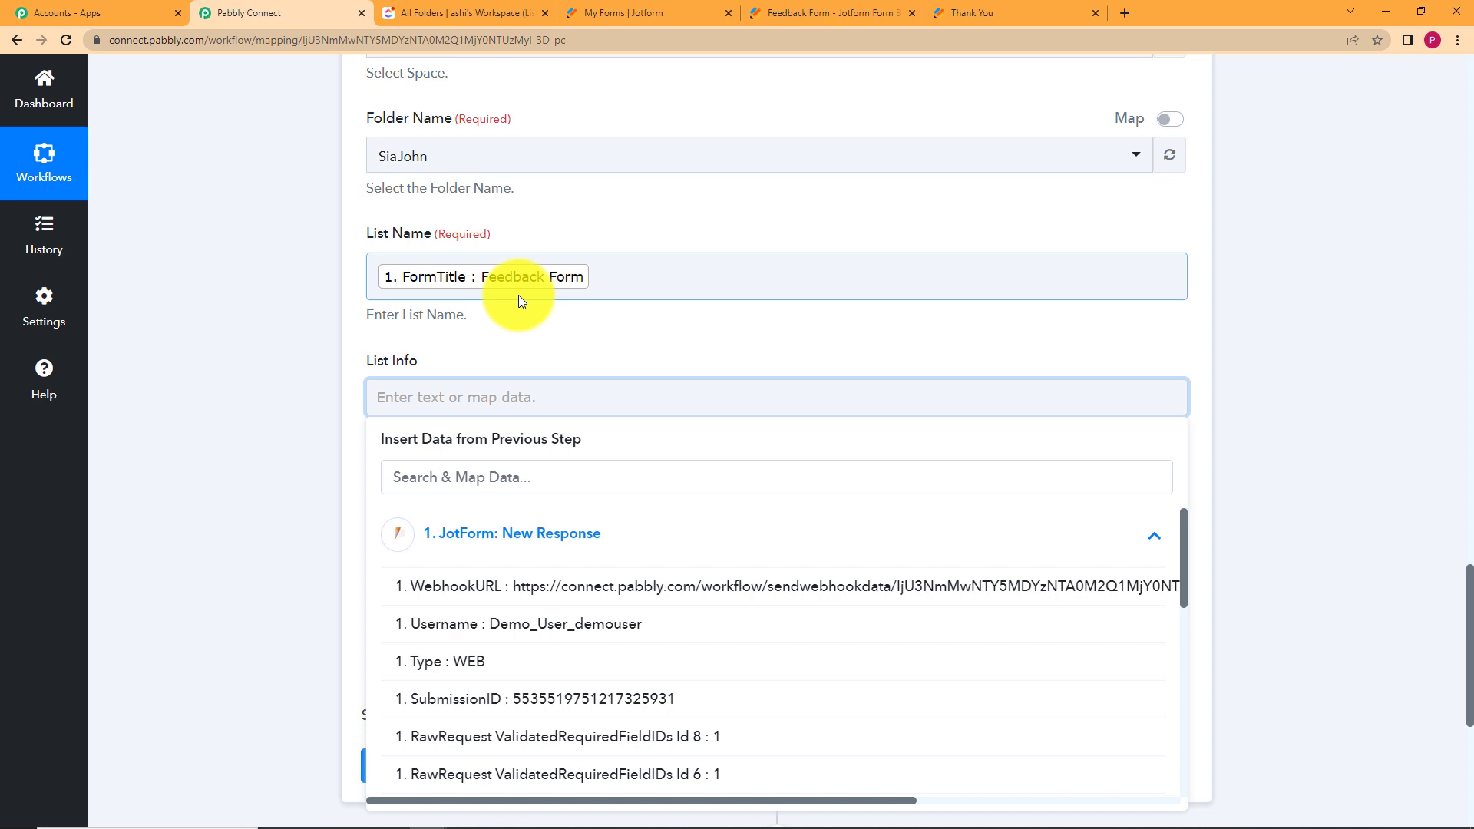
pyautogui.scroll(-5, 536, 622)
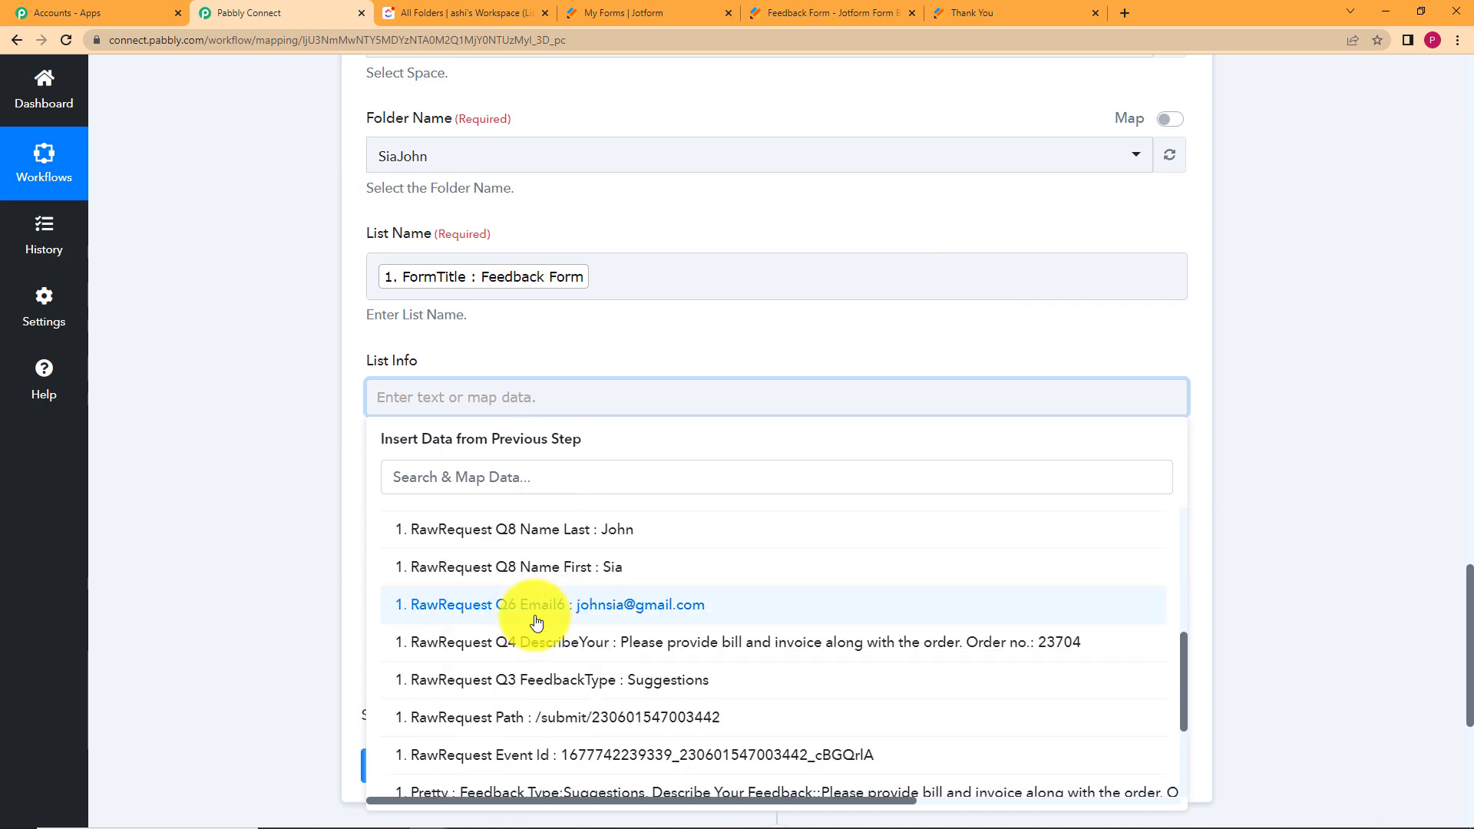
pyautogui.click(525, 687)
pyautogui.click(268, 444)
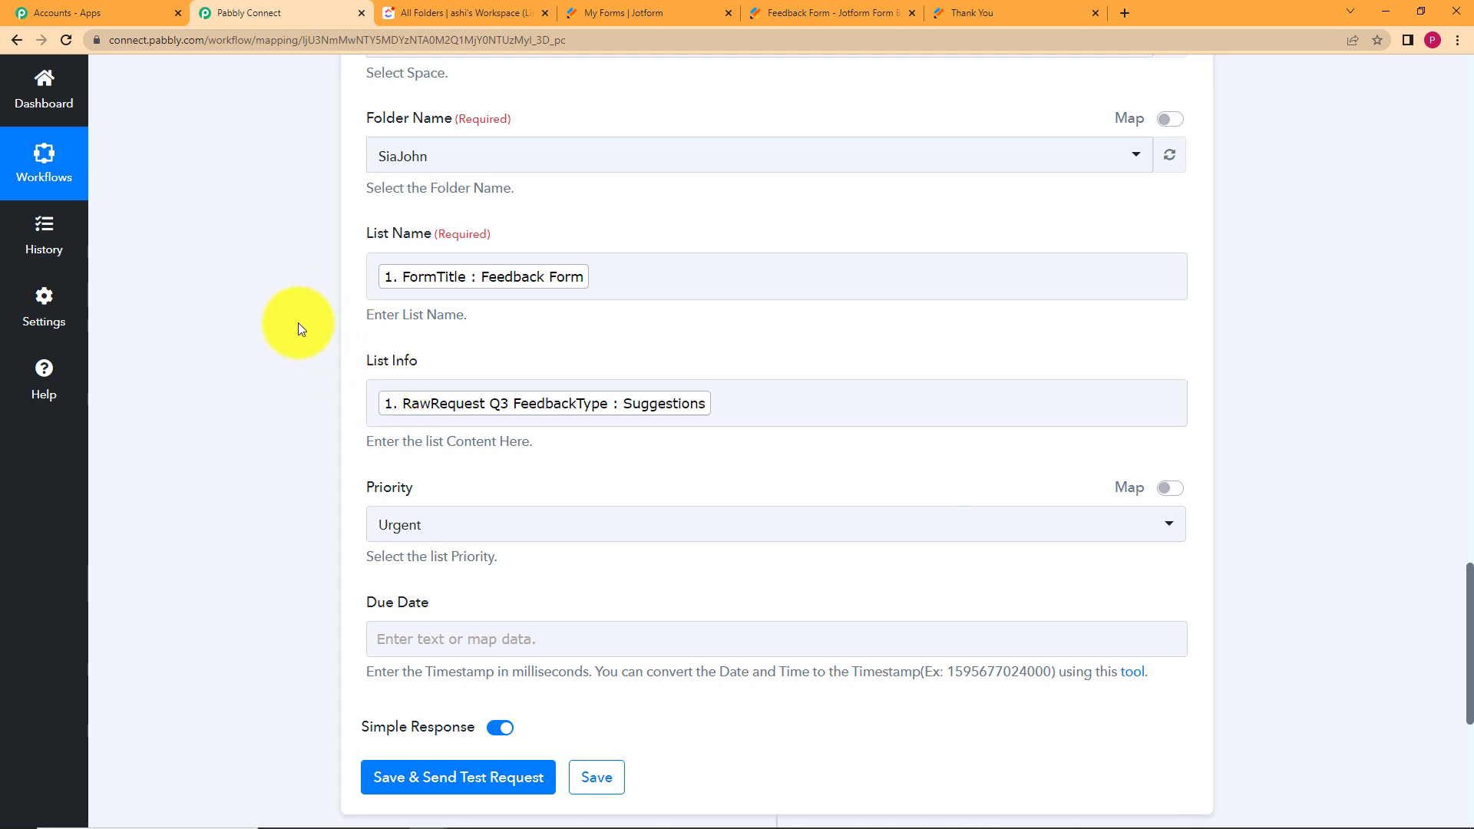
pyautogui.scroll(2, 299, 329)
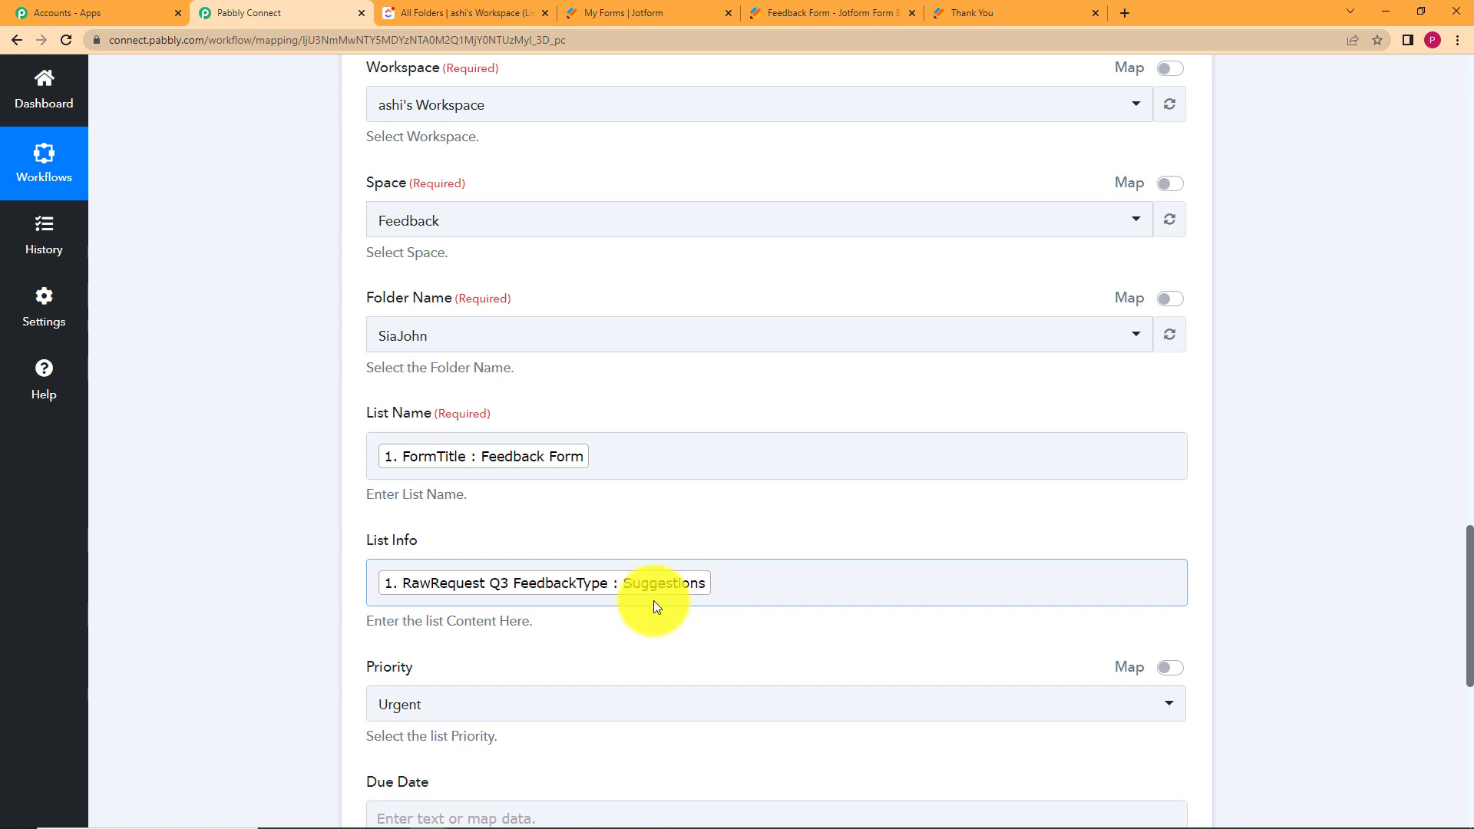
pyautogui.scroll(-5, 300, 486)
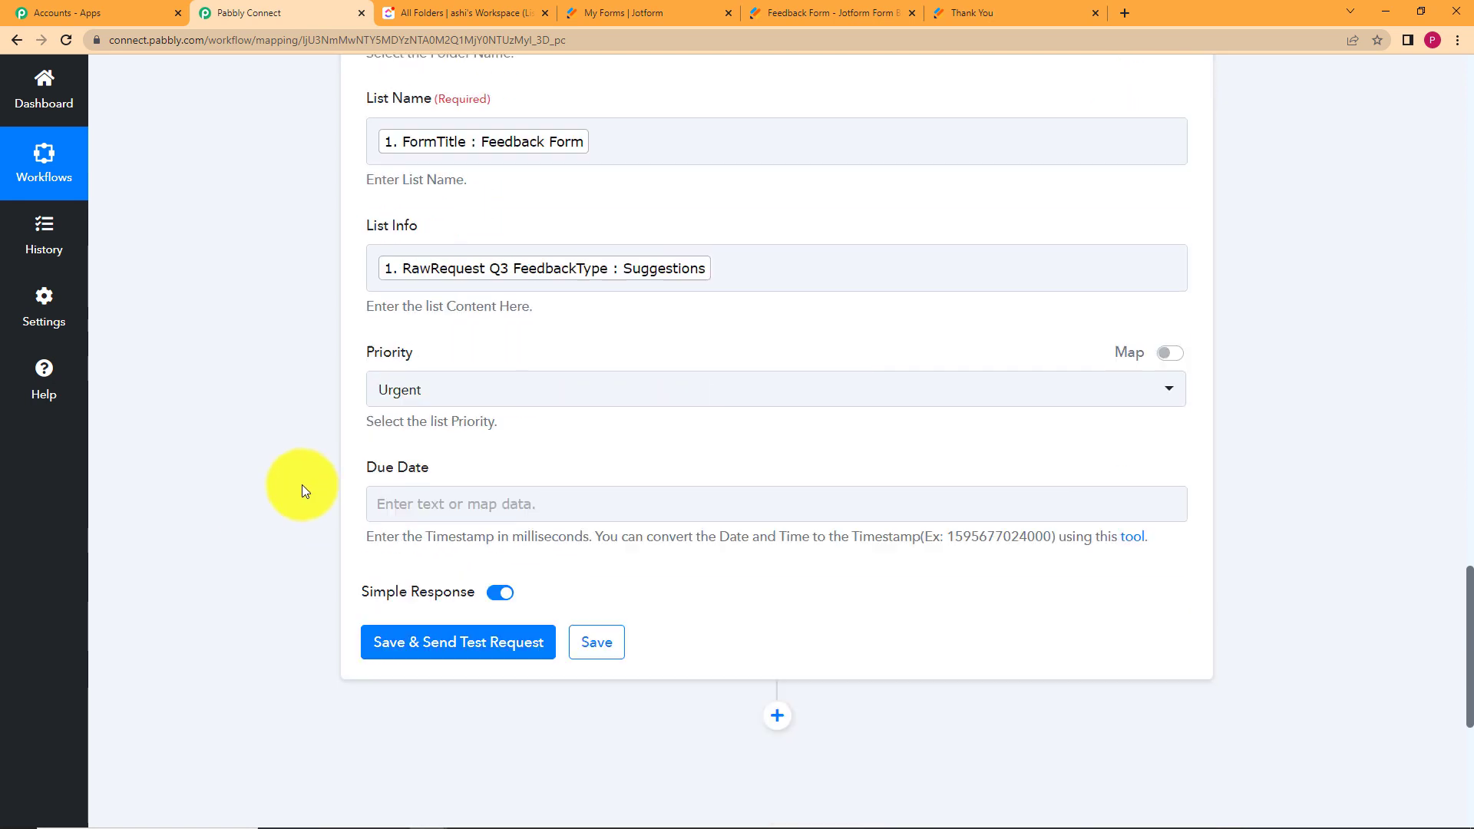
# Set the list priority to Normal and send a test request.
pyautogui.click(463, 346)
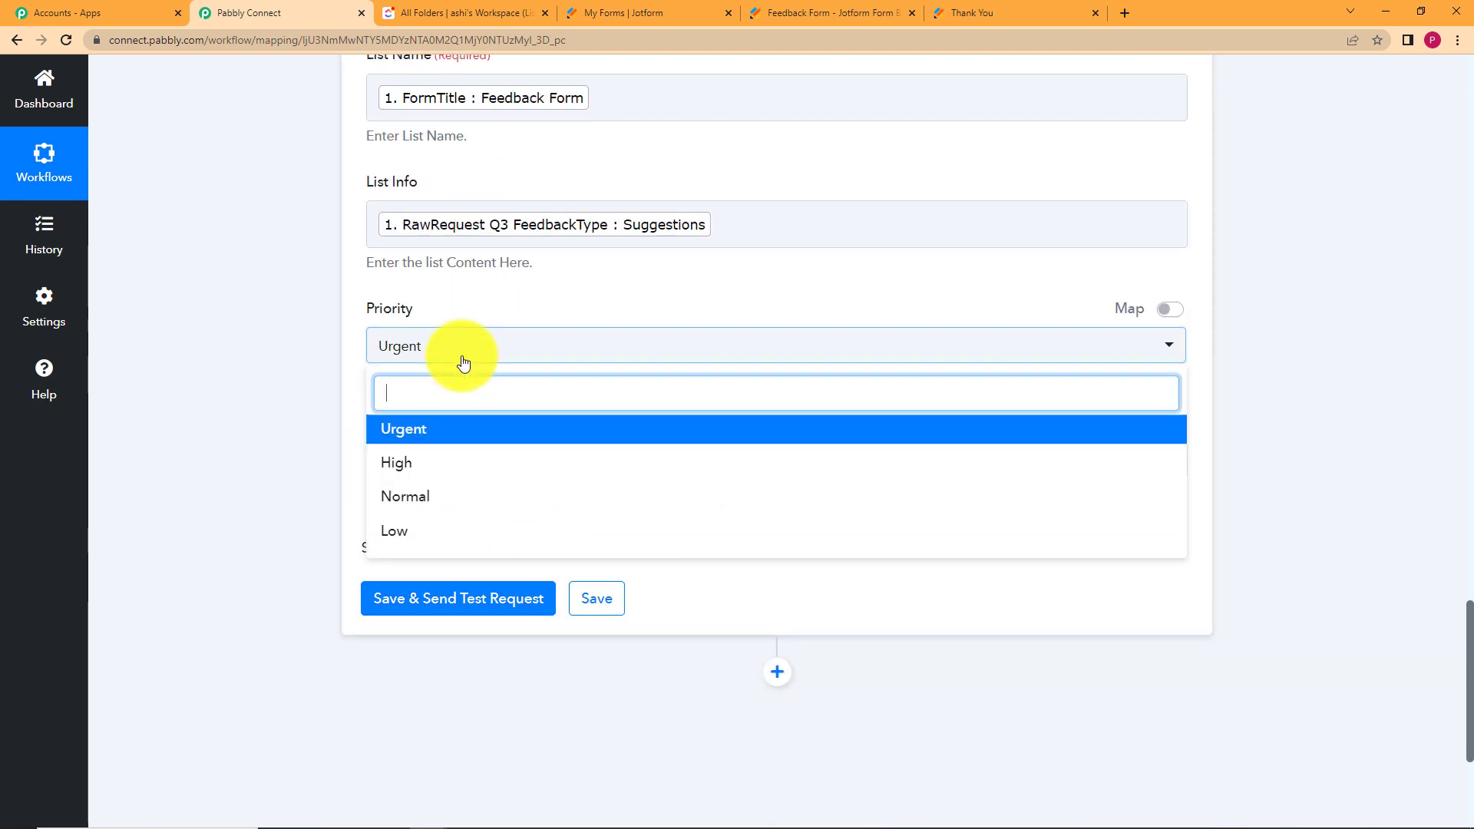
pyautogui.click(471, 500)
pyautogui.click(338, 434)
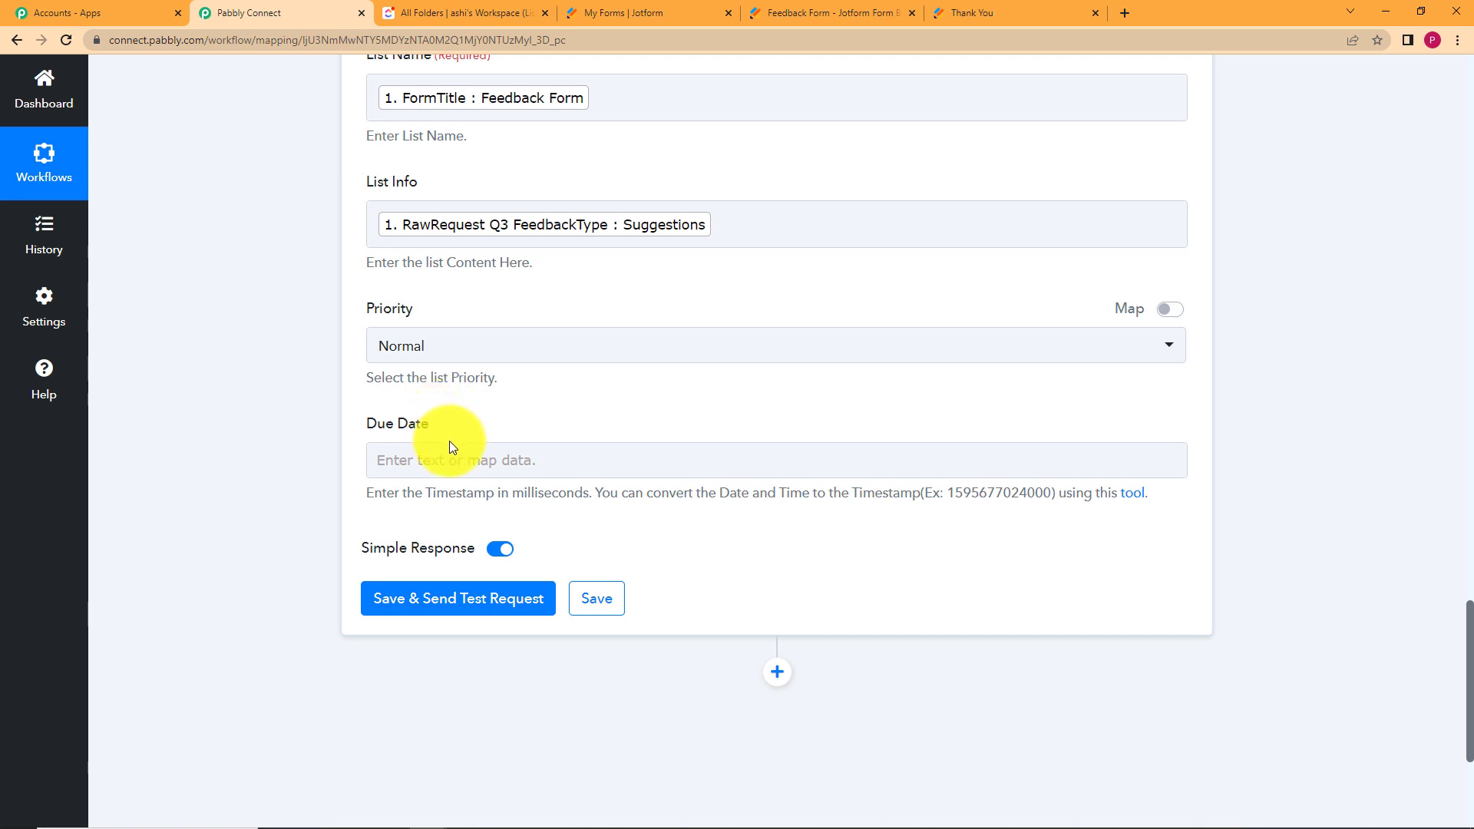
pyautogui.click(511, 598)
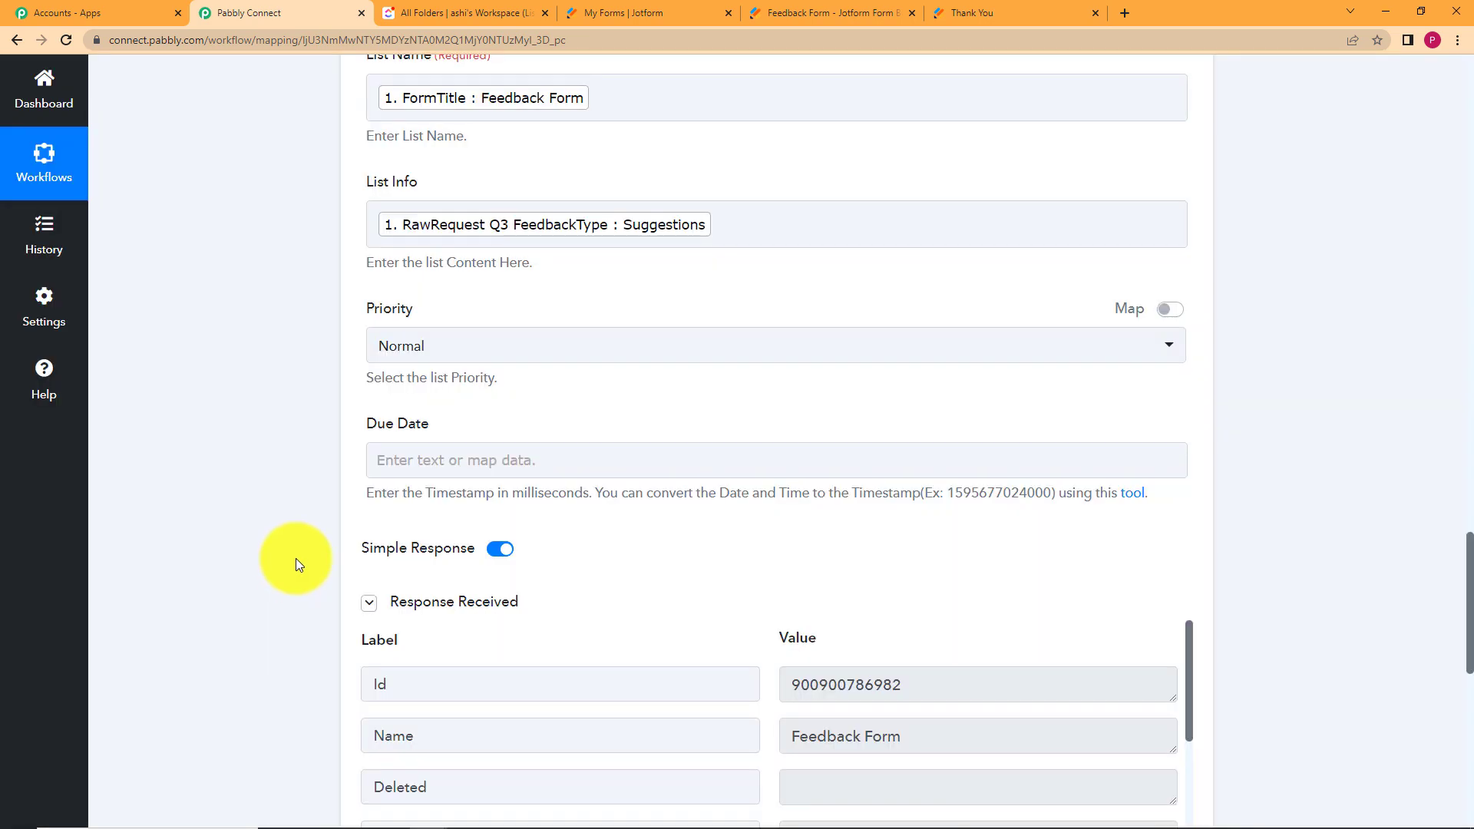
# Inspect the returned list Id, name Feedback Form, content Suggestions, priority and statuses.
pyautogui.scroll(-5, 296, 558)
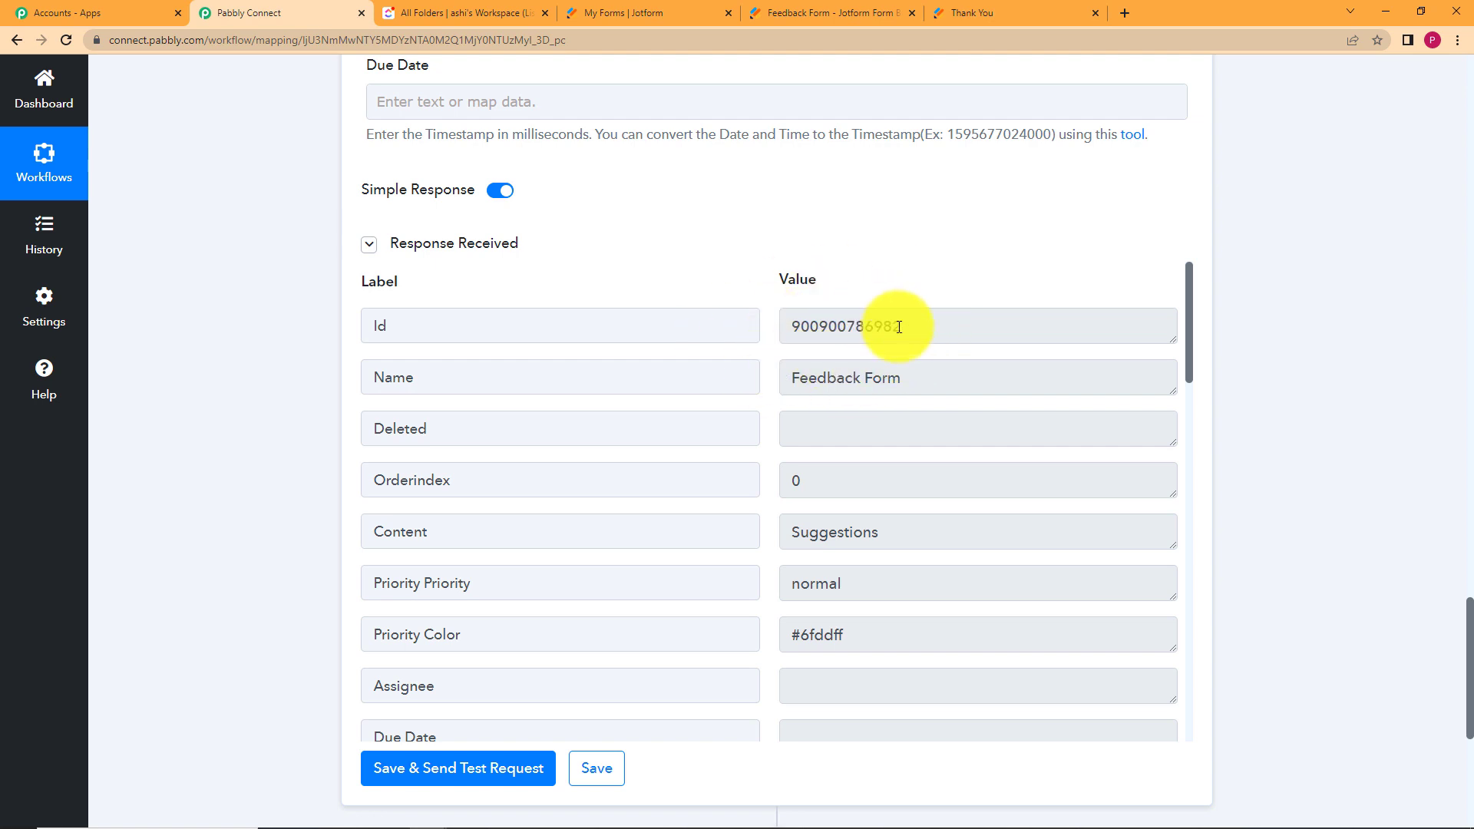
pyautogui.click(906, 320)
pyautogui.moveTo(905, 319); pyautogui.dragTo(750, 330)
pyautogui.click(758, 313)
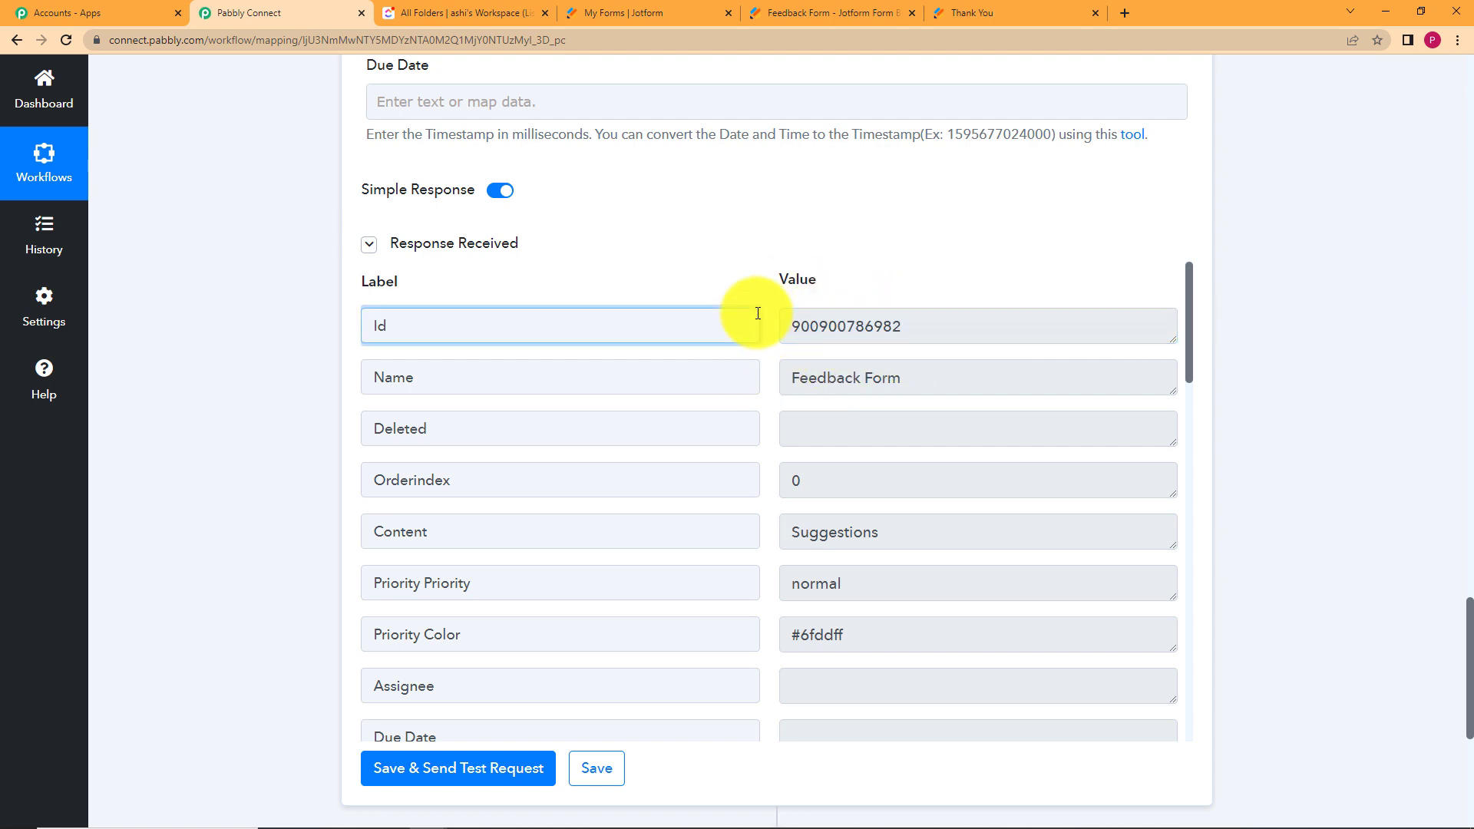
pyautogui.click(772, 264)
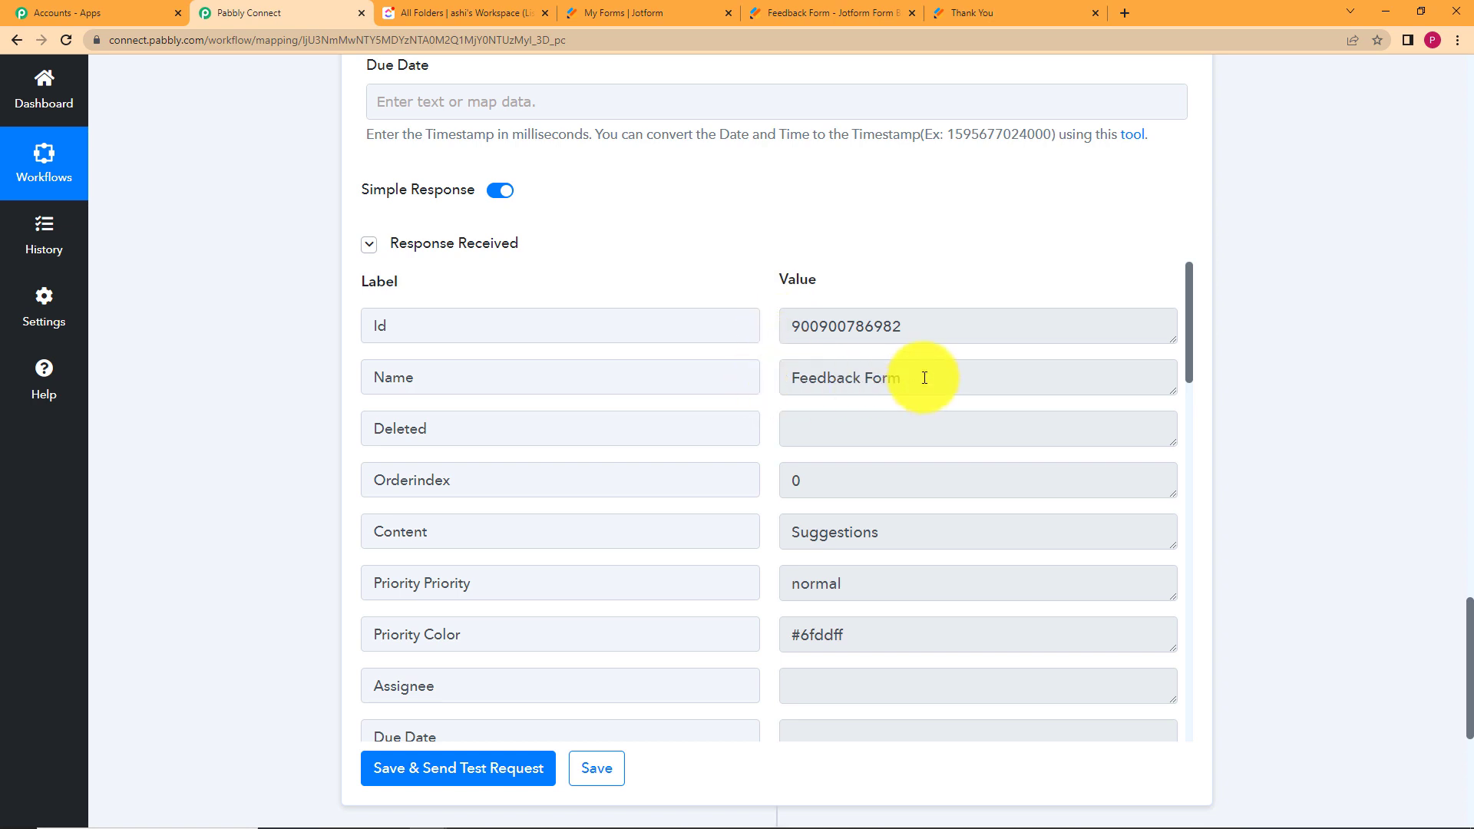
pyautogui.moveTo(923, 375); pyautogui.dragTo(701, 415)
pyautogui.click(763, 445)
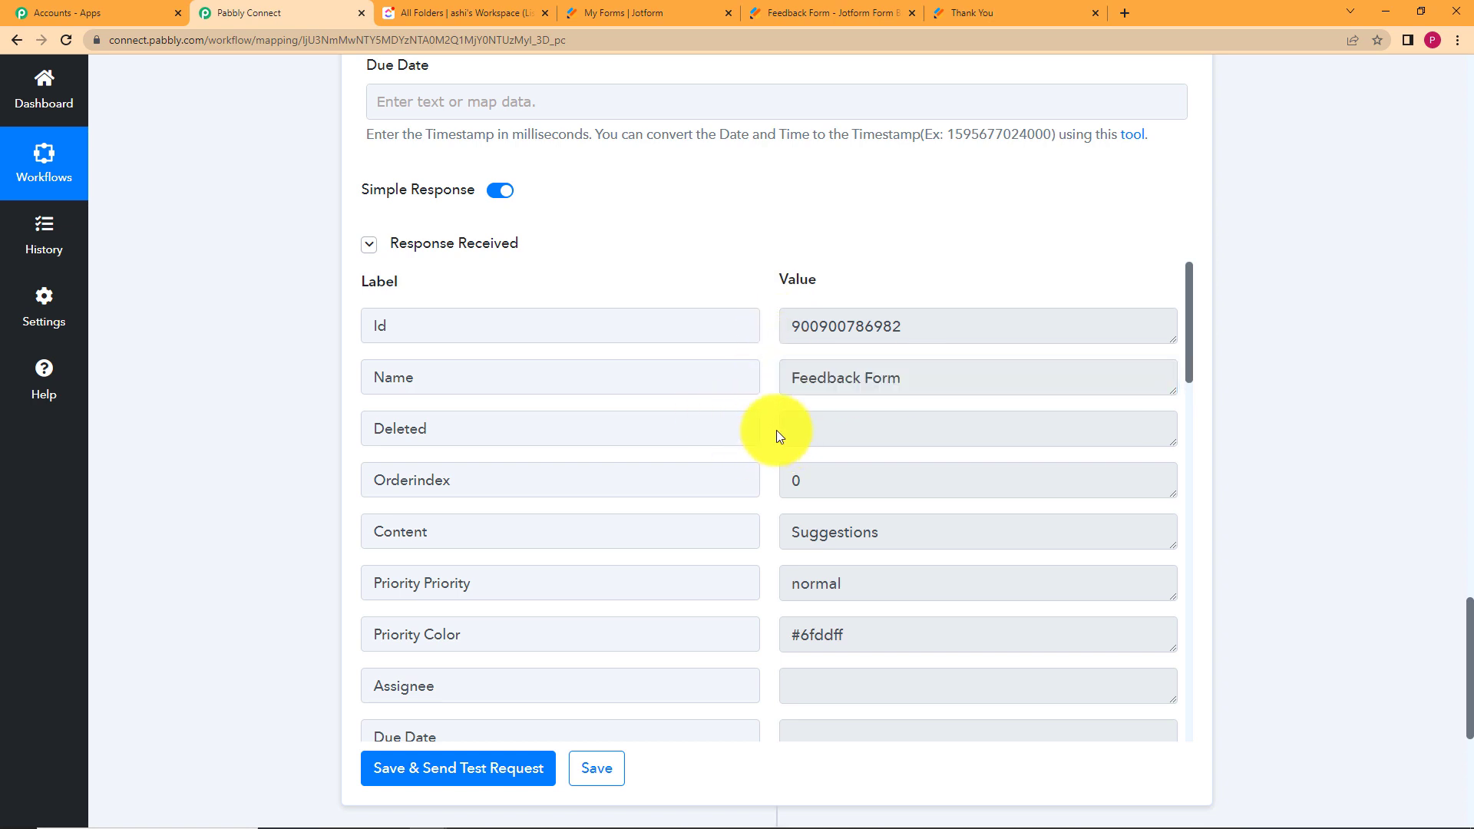
pyautogui.scroll(-2, 776, 430)
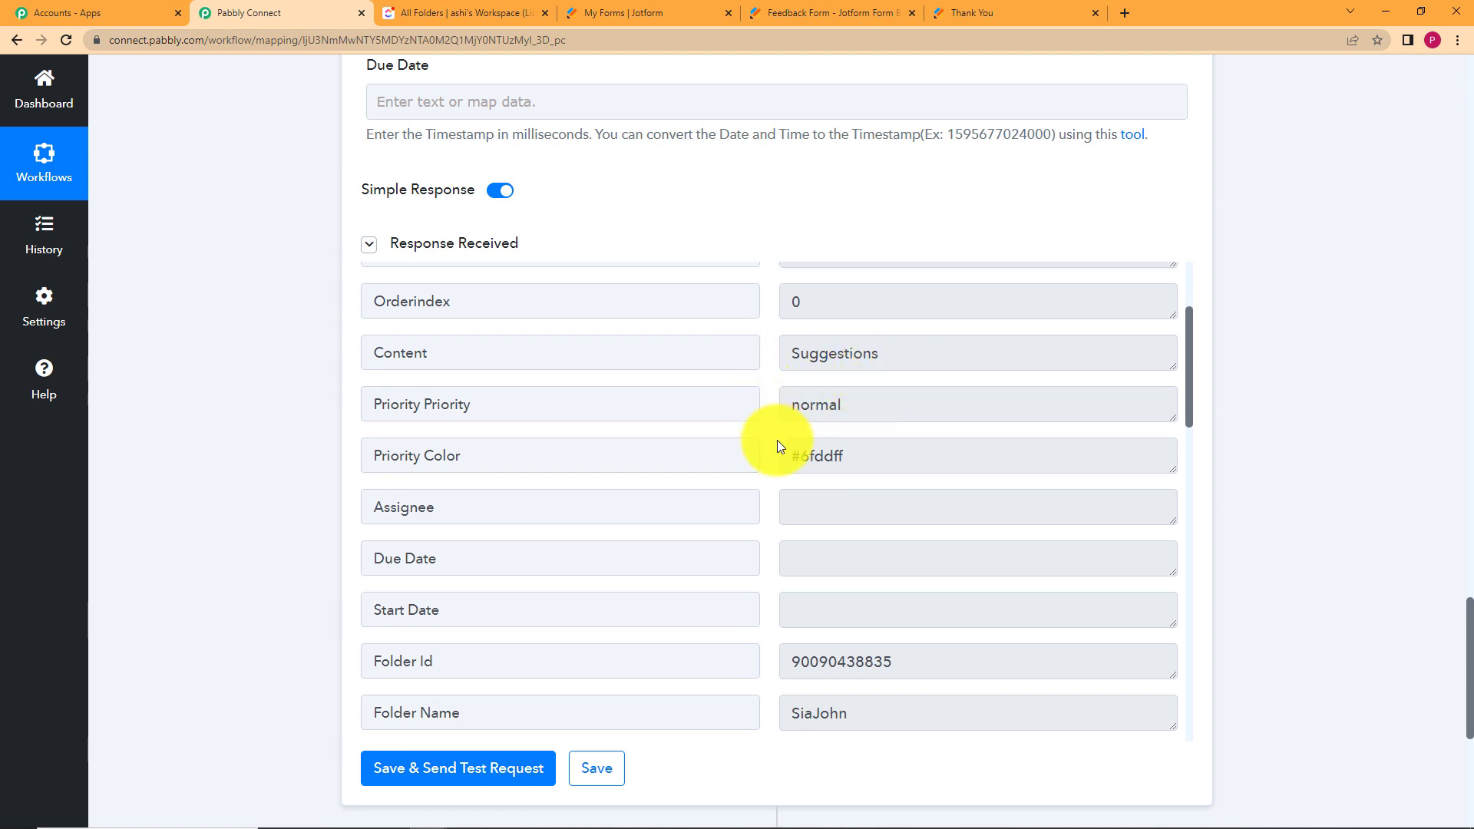
pyautogui.scroll(-2, 767, 419)
pyautogui.scroll(-3, 787, 499)
pyautogui.scroll(-10, 785, 486)
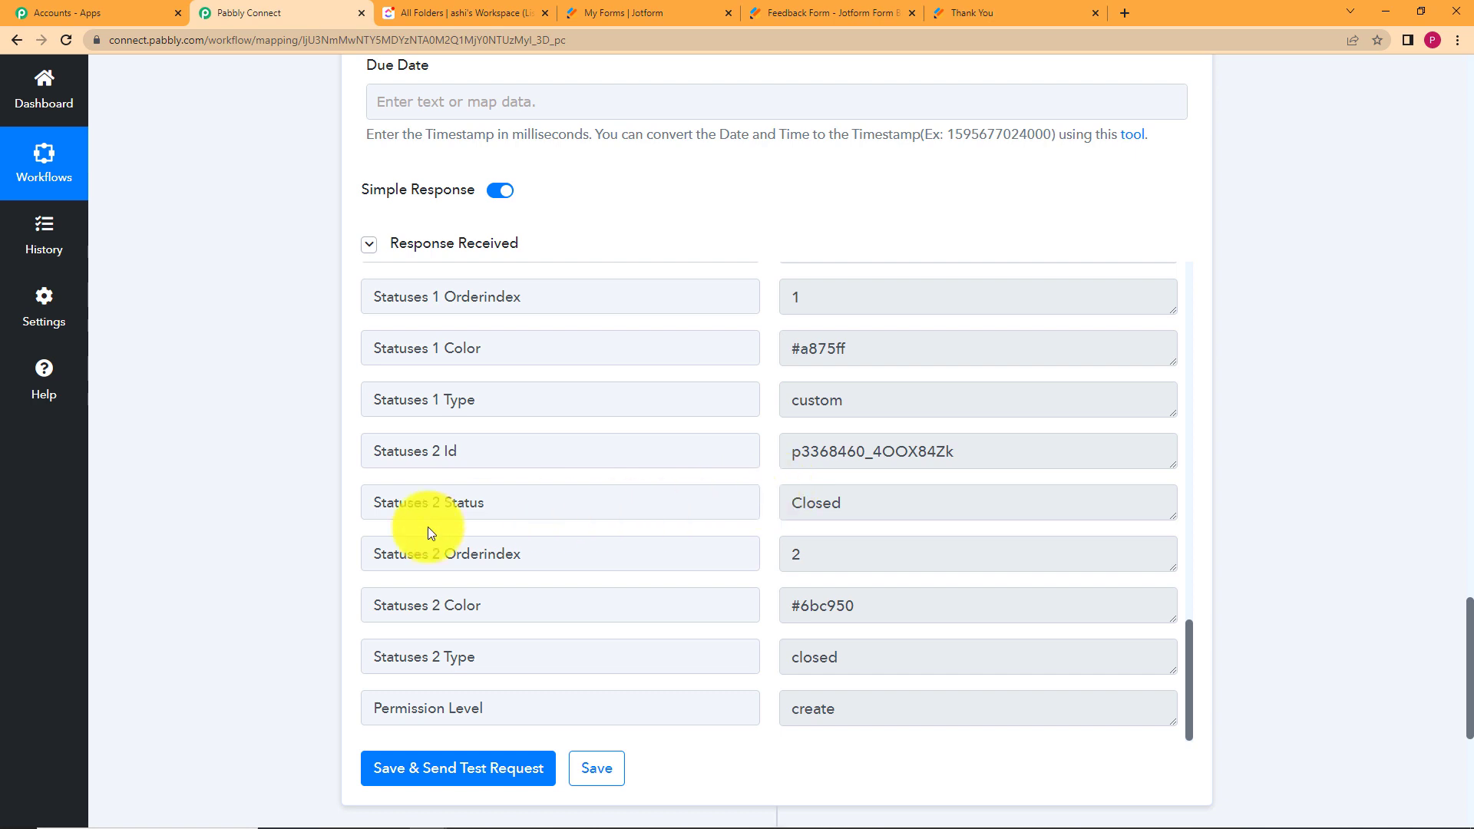
pyautogui.scroll(-5, 290, 641)
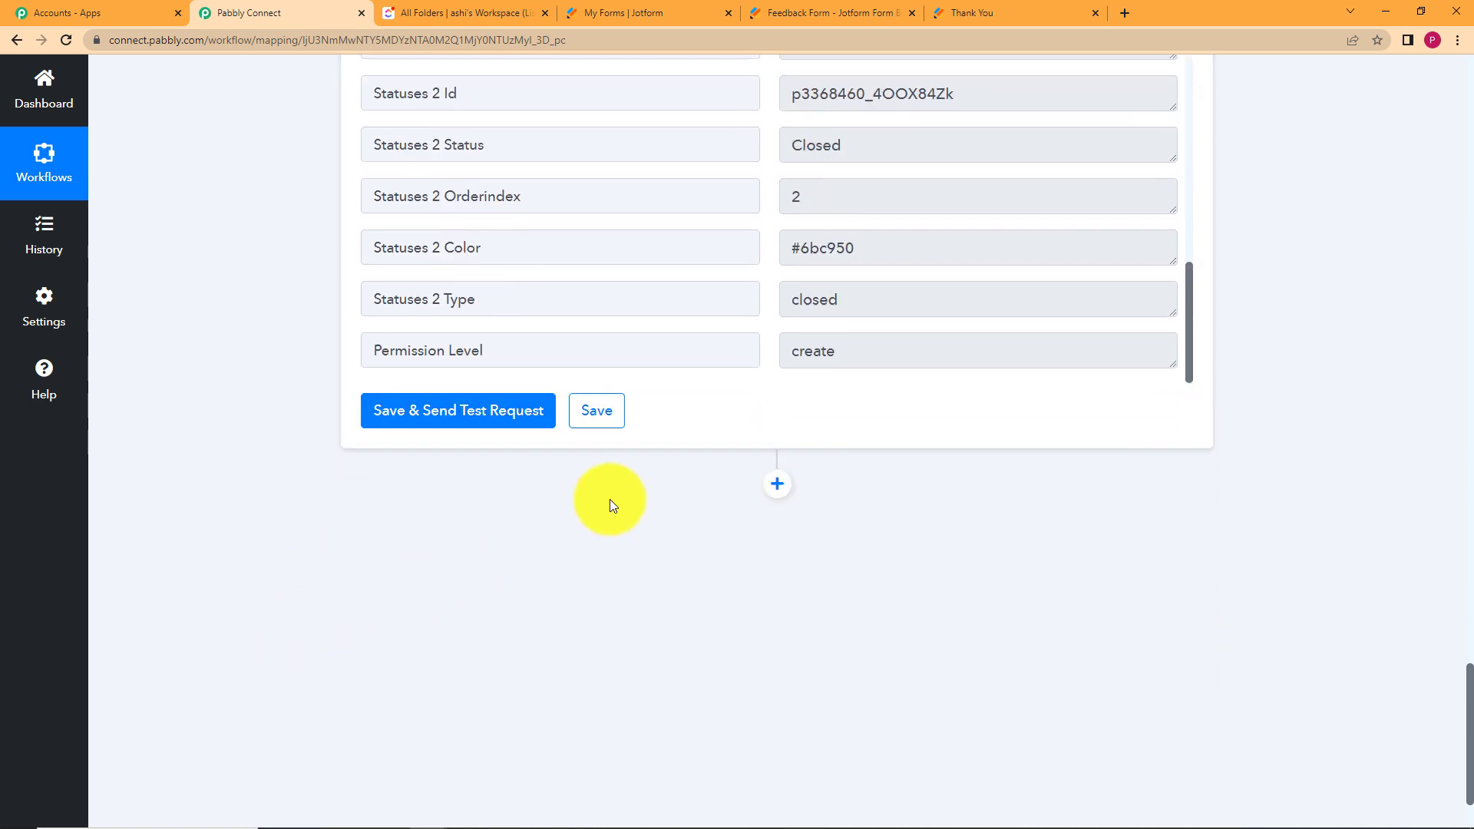
# Save the Create List step and add a ClickUp Create Task action on the existing connection.
pyautogui.click(592, 427)
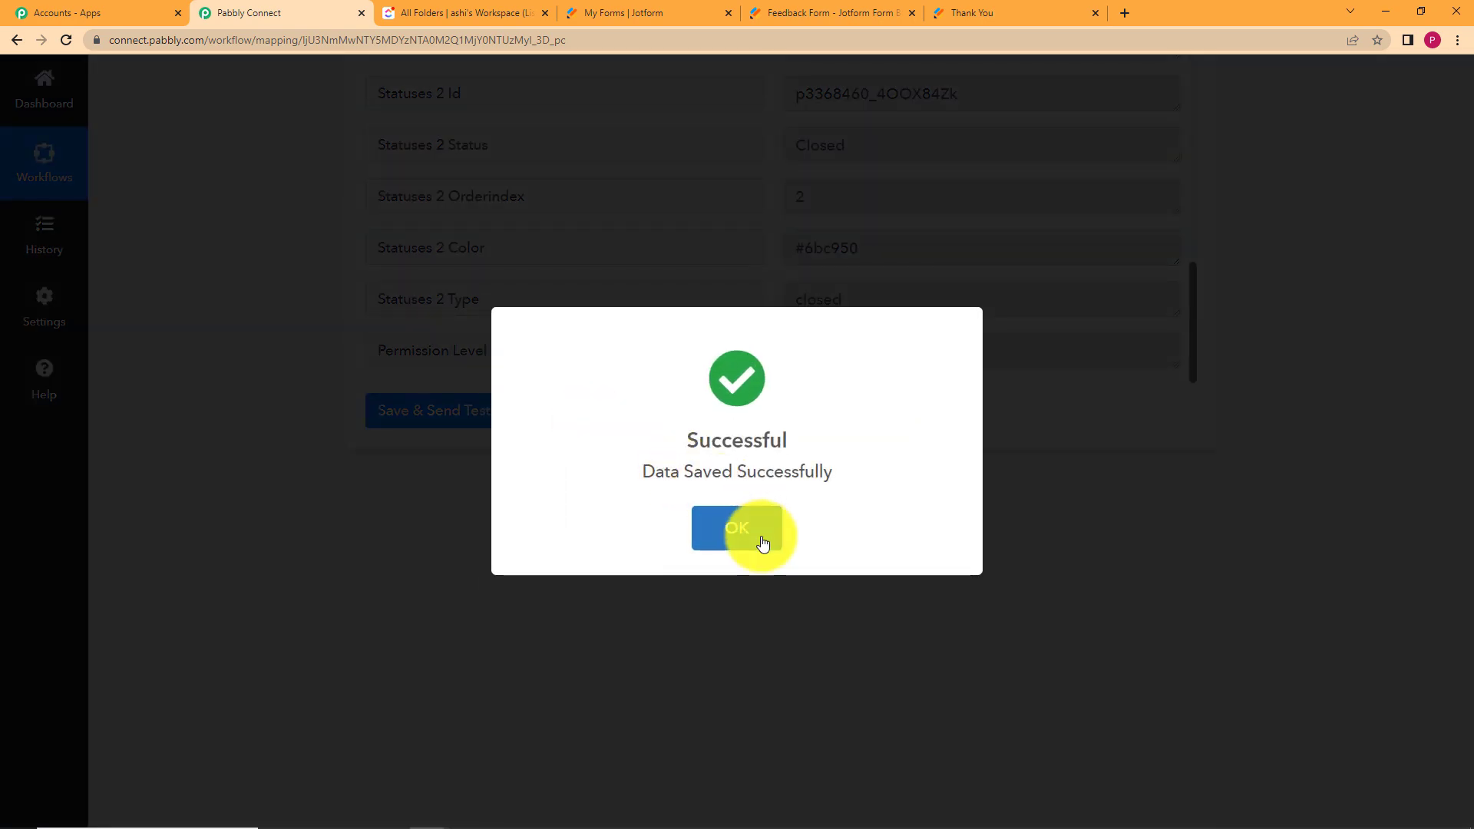
pyautogui.click(757, 528)
pyautogui.click(781, 484)
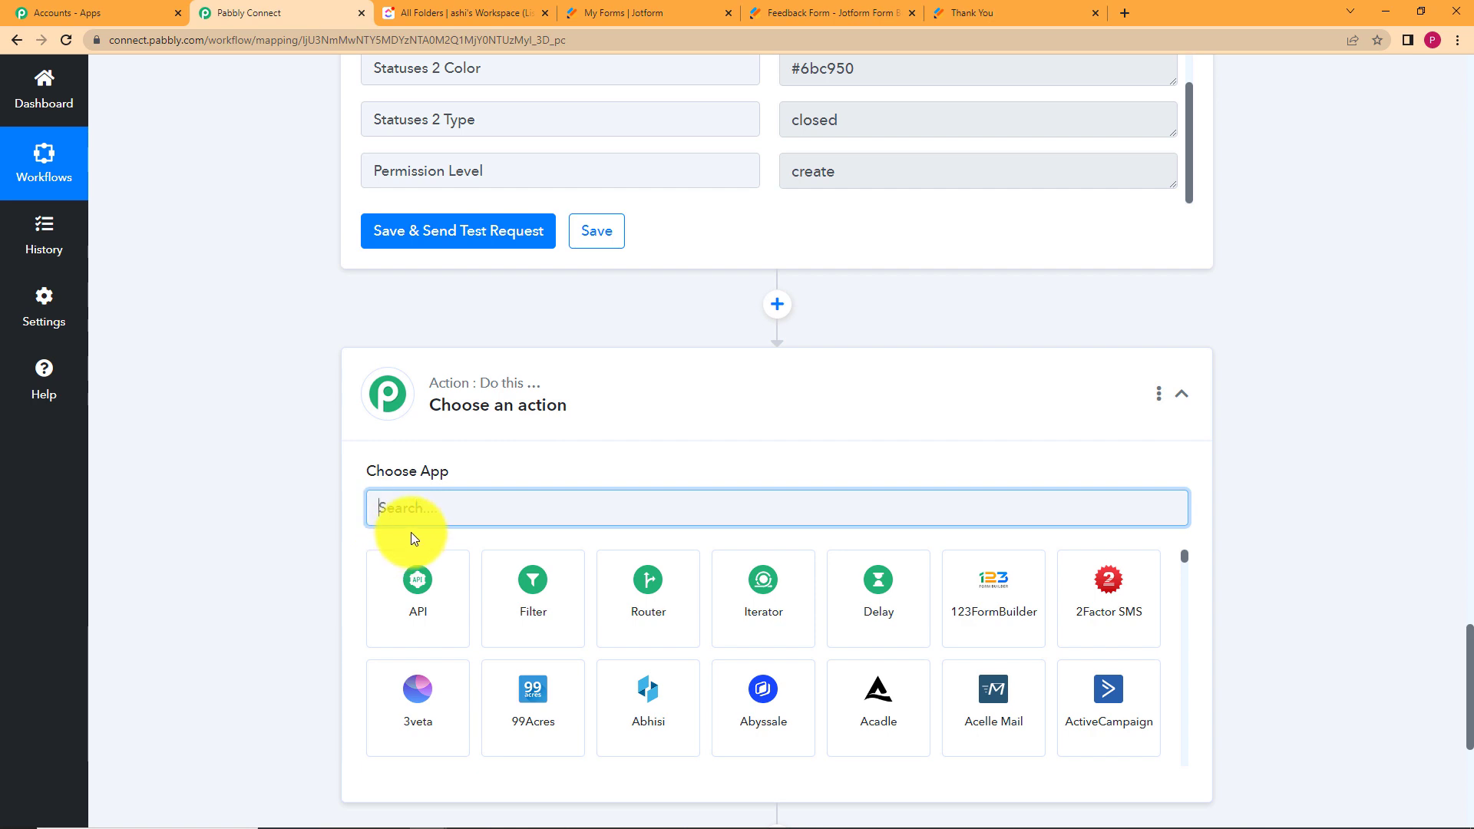
pyautogui.write('clic')
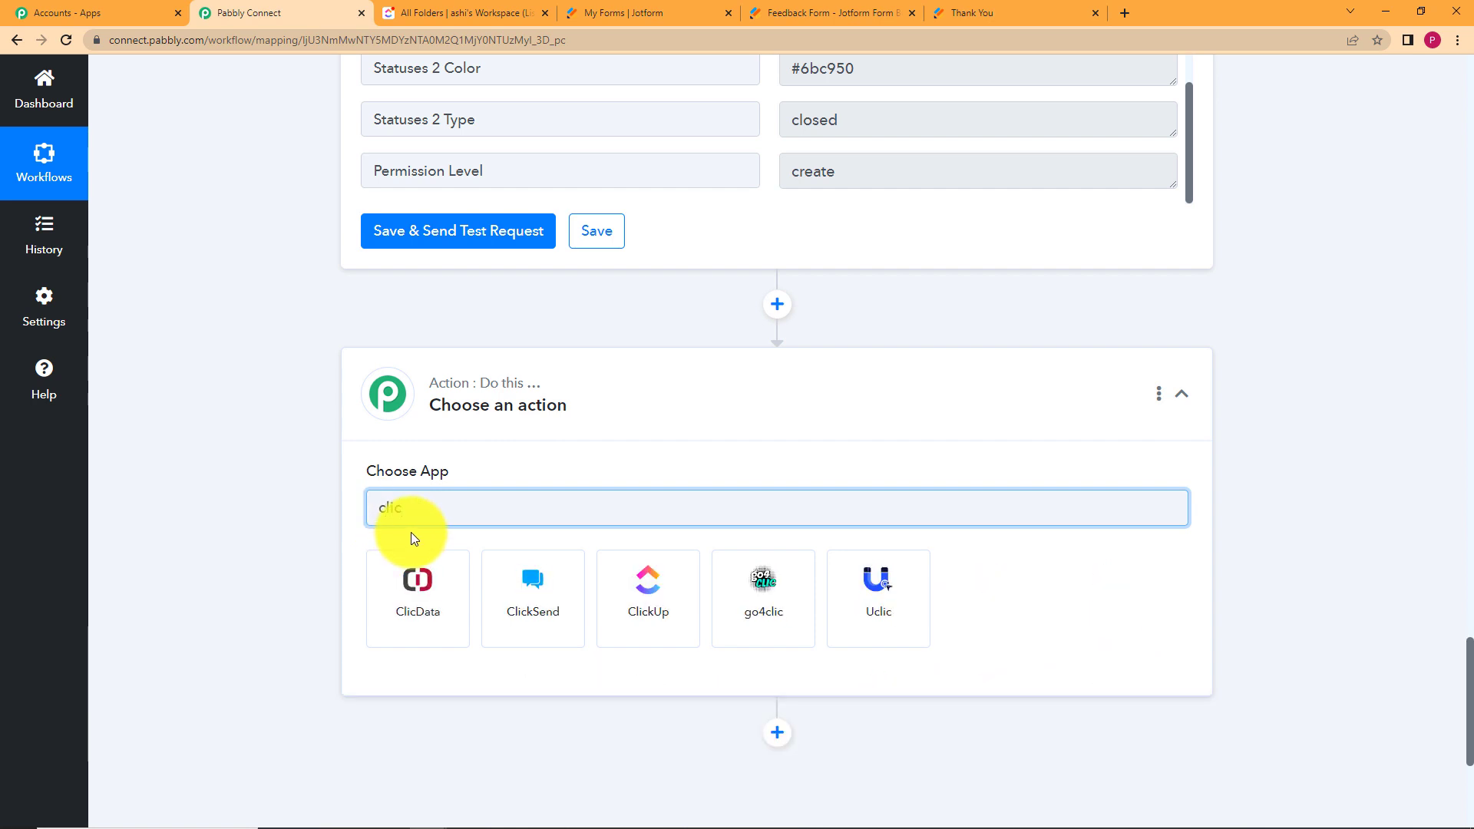
pyautogui.click(602, 569)
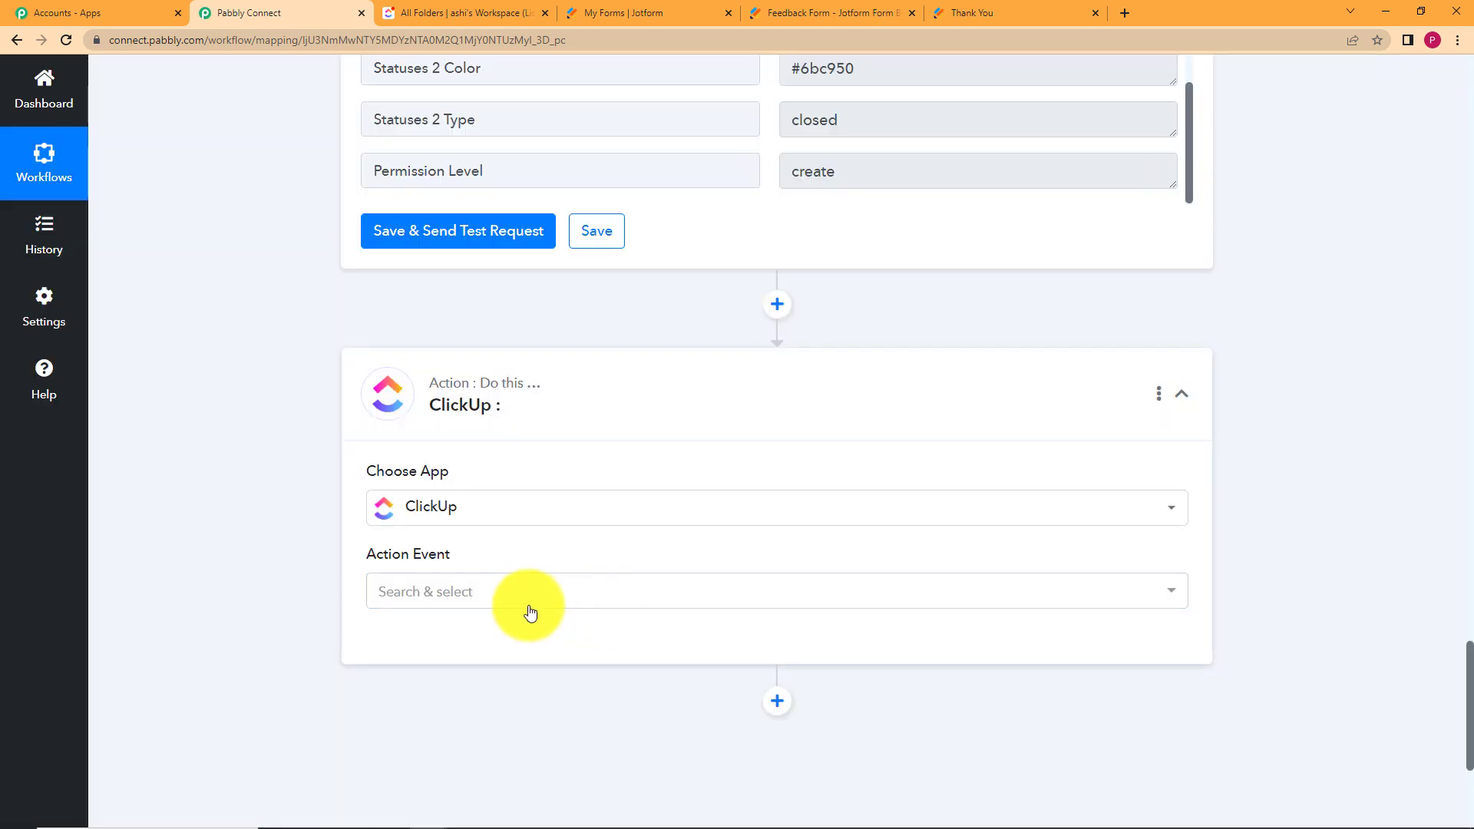
pyautogui.click(522, 601)
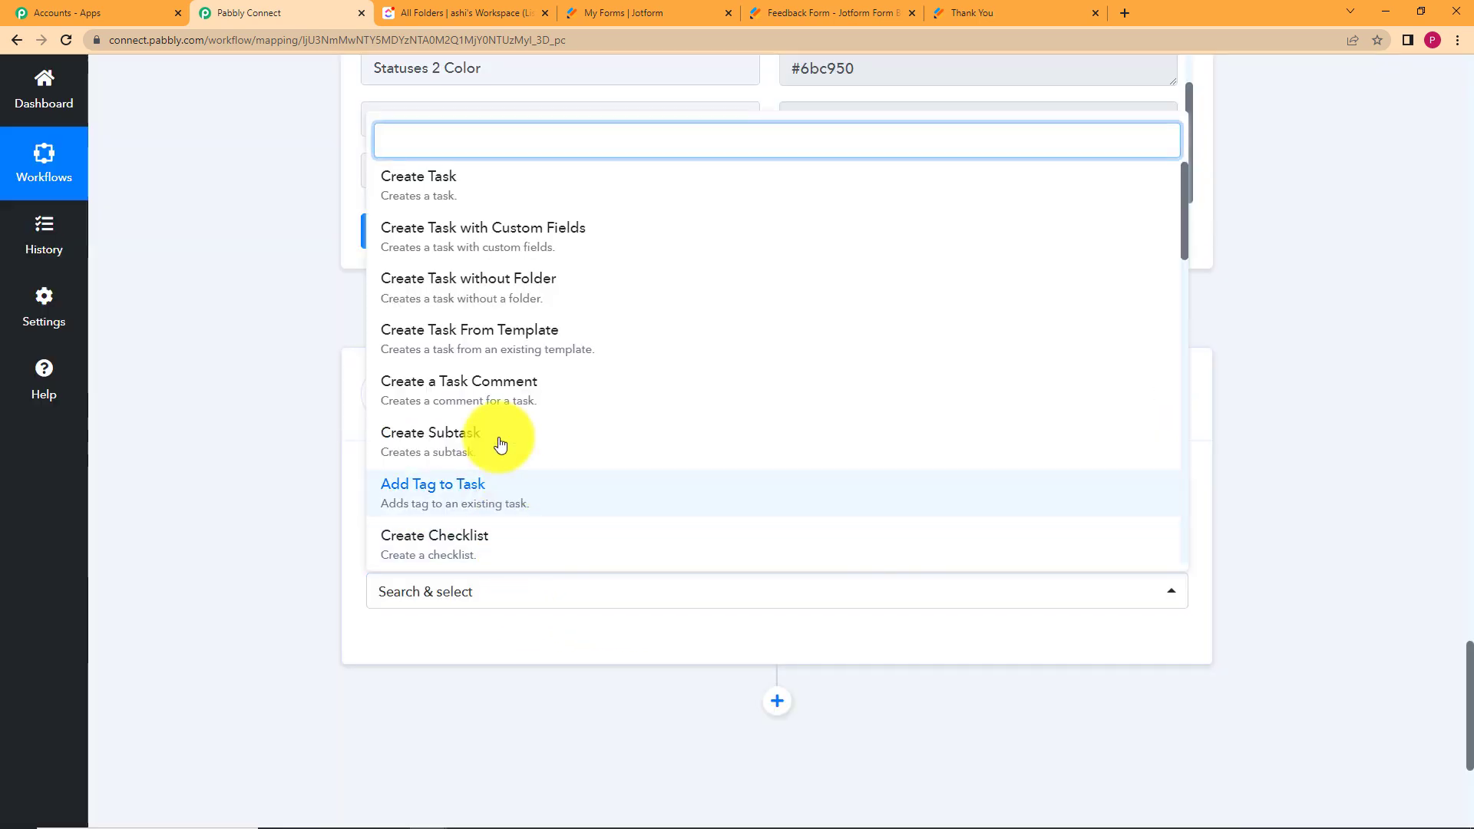
pyautogui.click(511, 186)
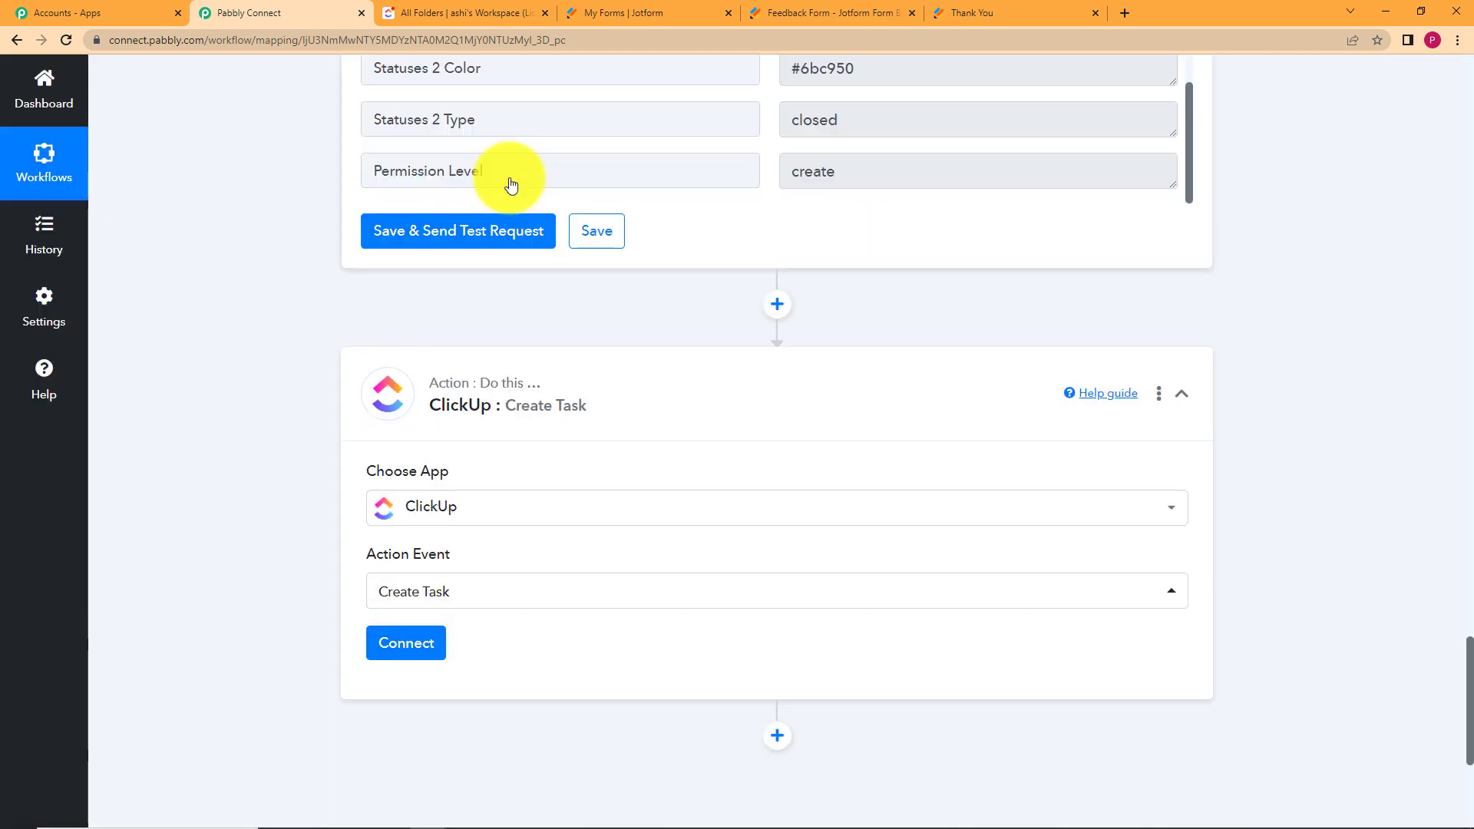
pyautogui.click(401, 645)
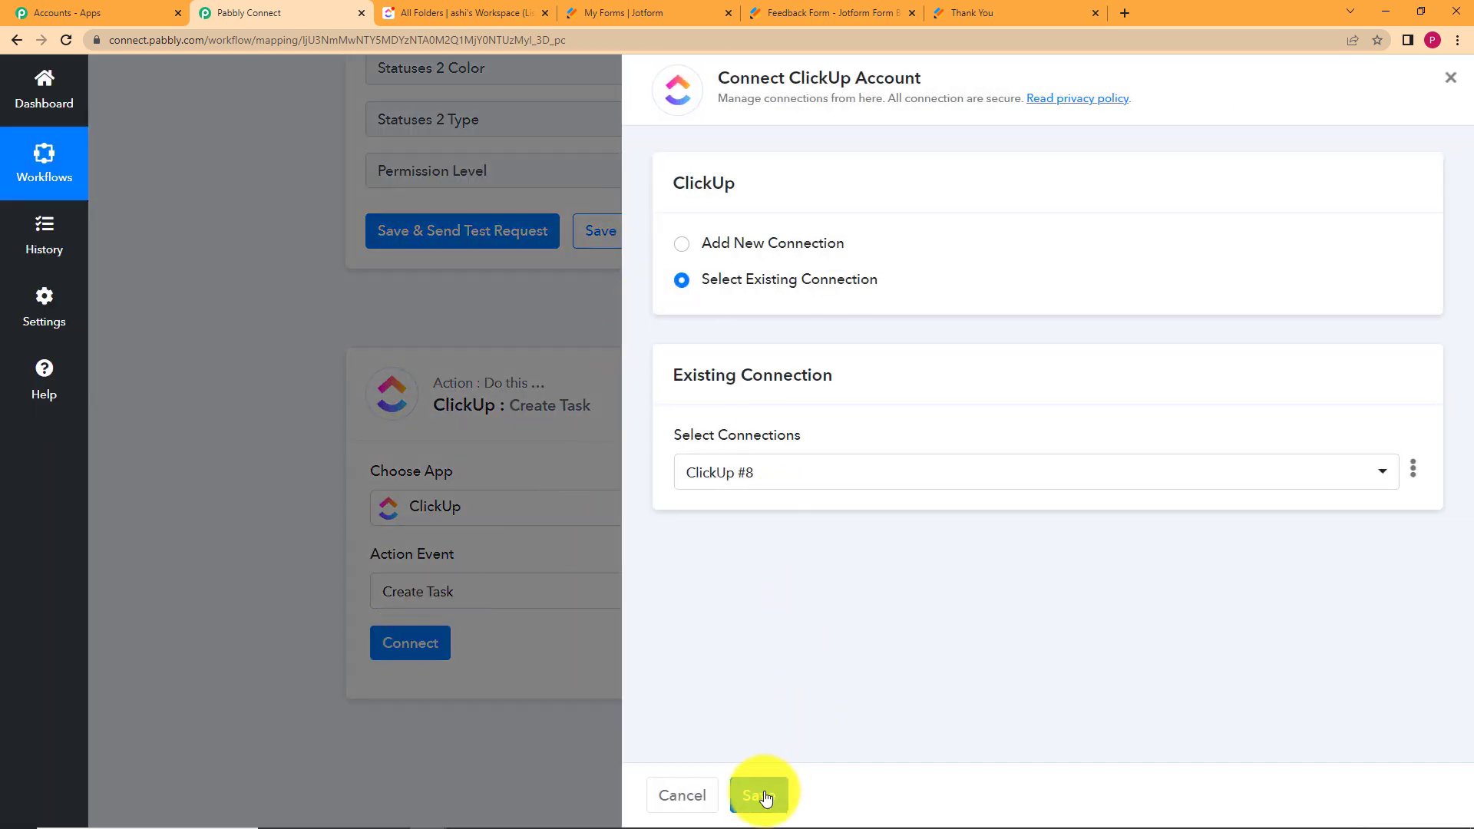
pyautogui.click(766, 797)
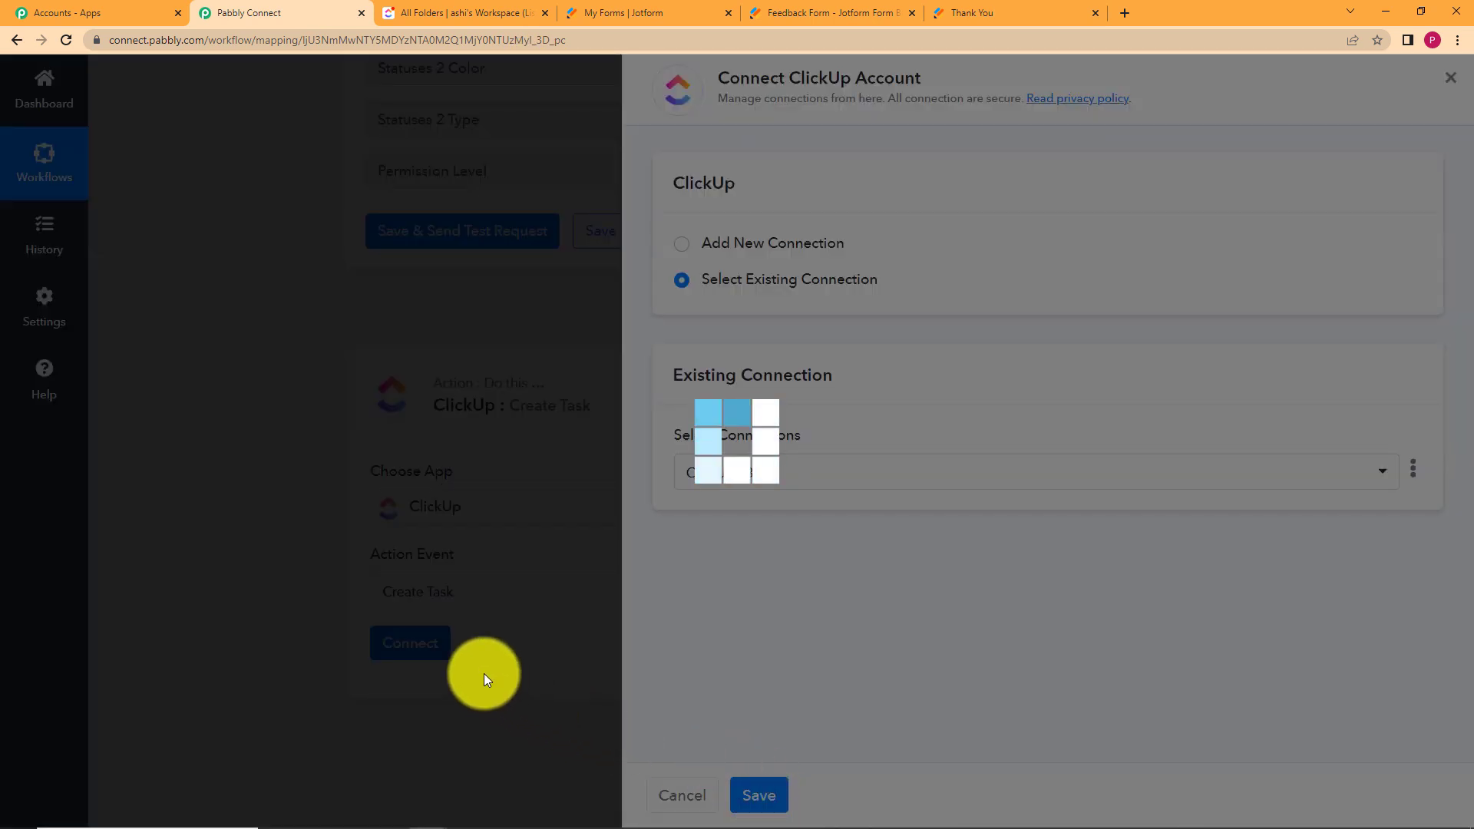
pyautogui.scroll(-5, 253, 526)
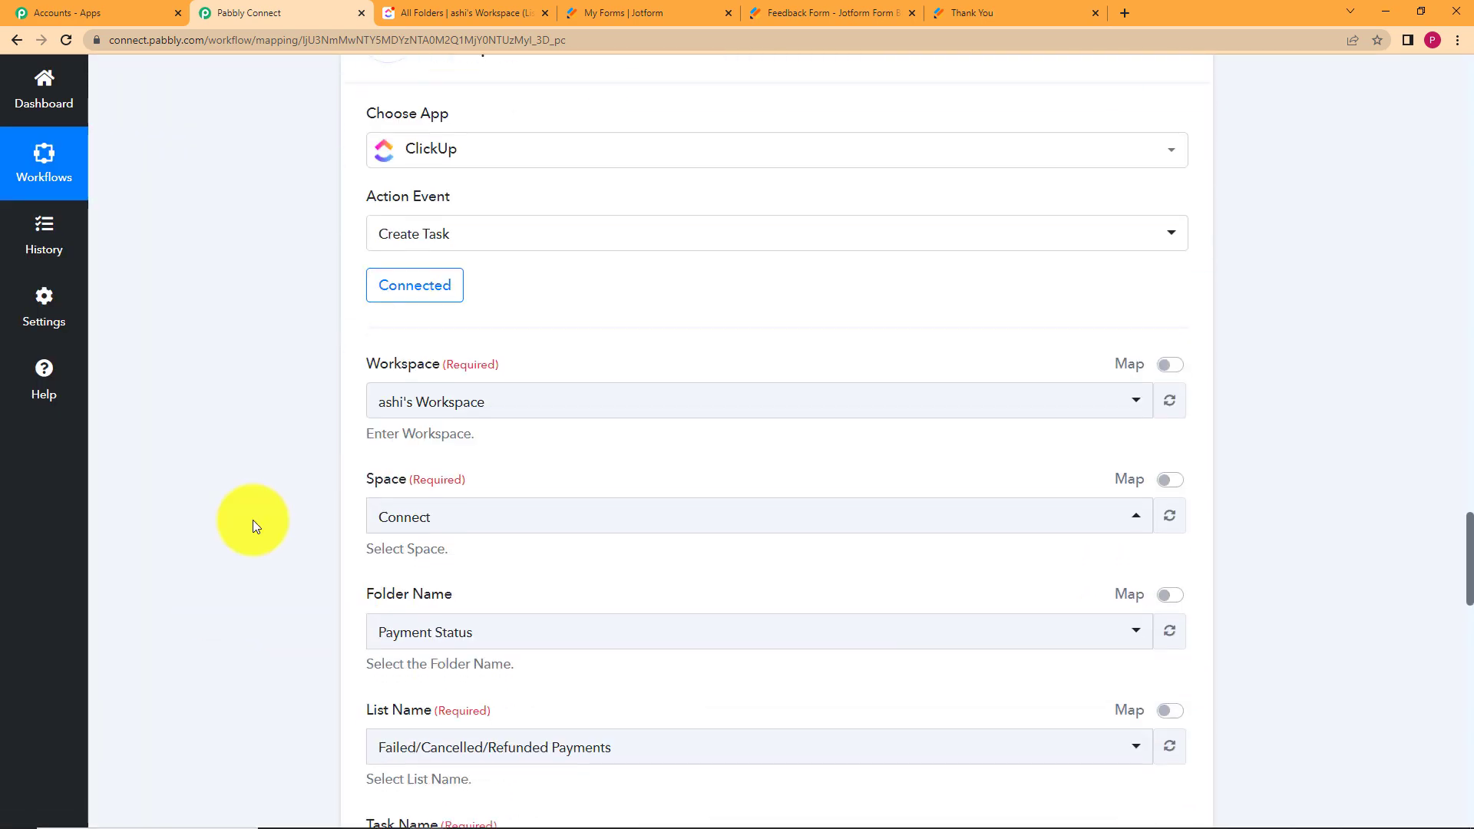
# Switch the Folder Name and List Name fields to mapped values.
pyautogui.scroll(-5, 252, 519)
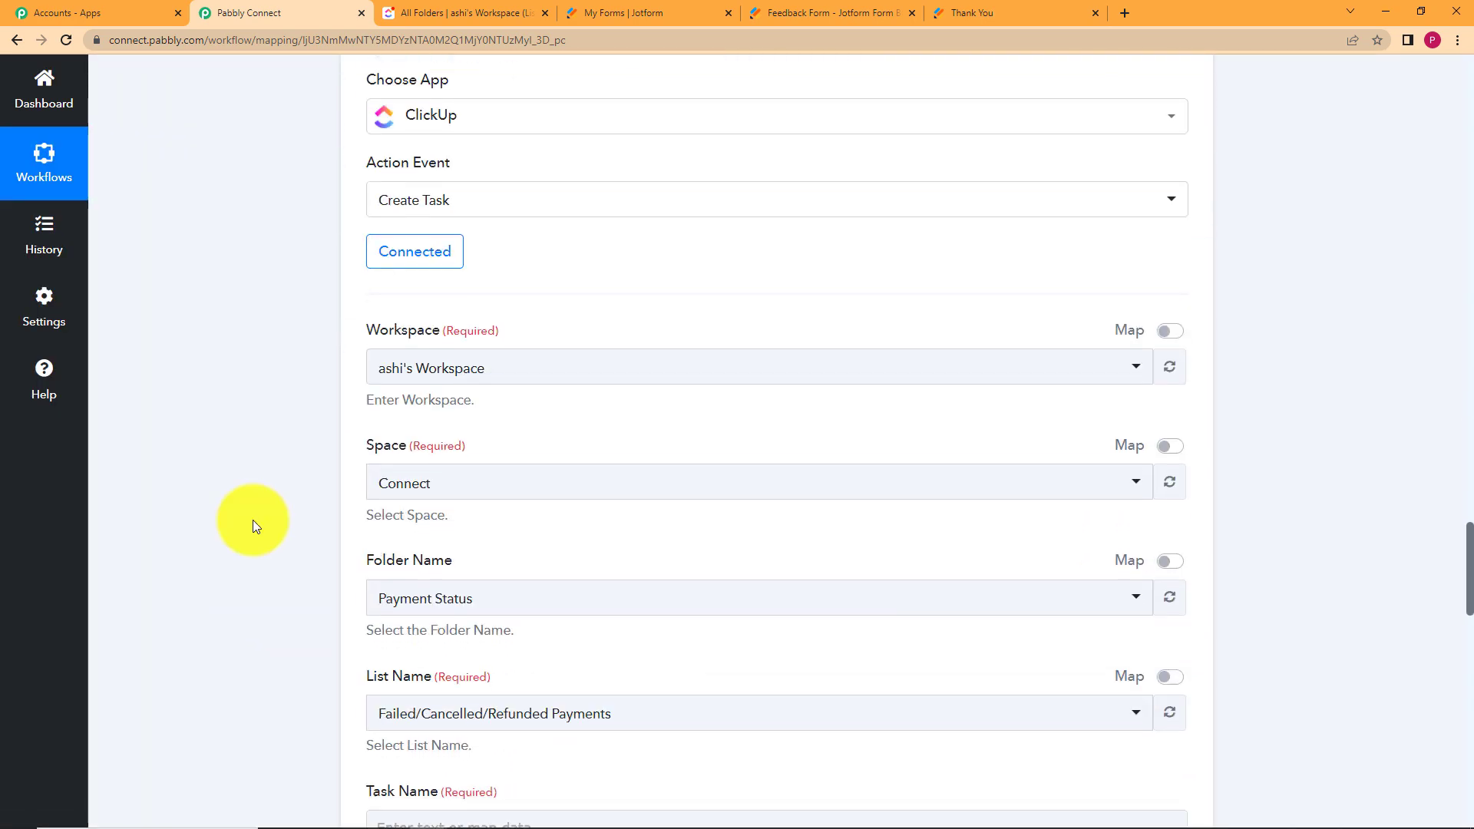
pyautogui.scroll(2, 251, 507)
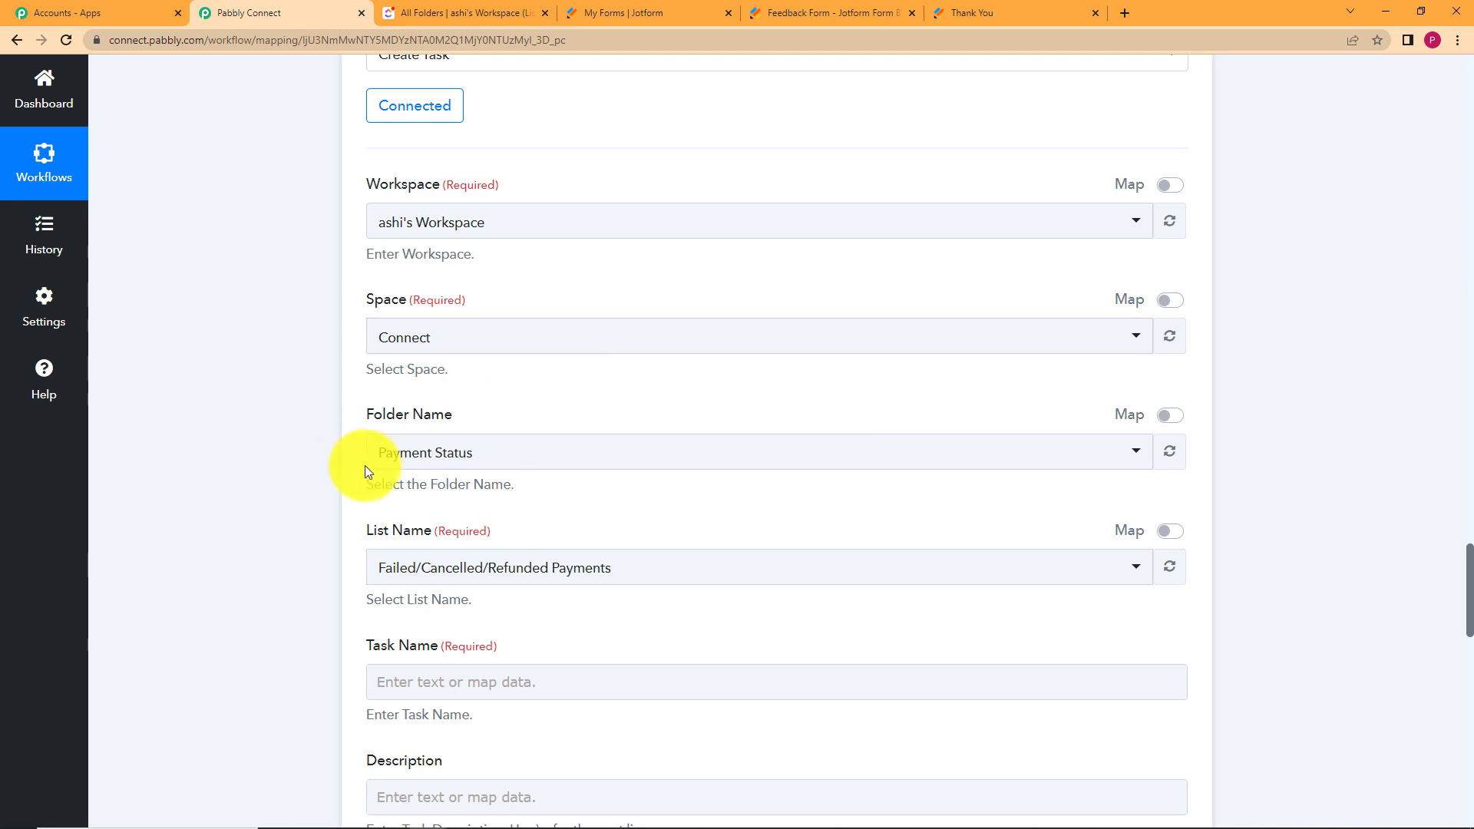
pyautogui.click(1171, 416)
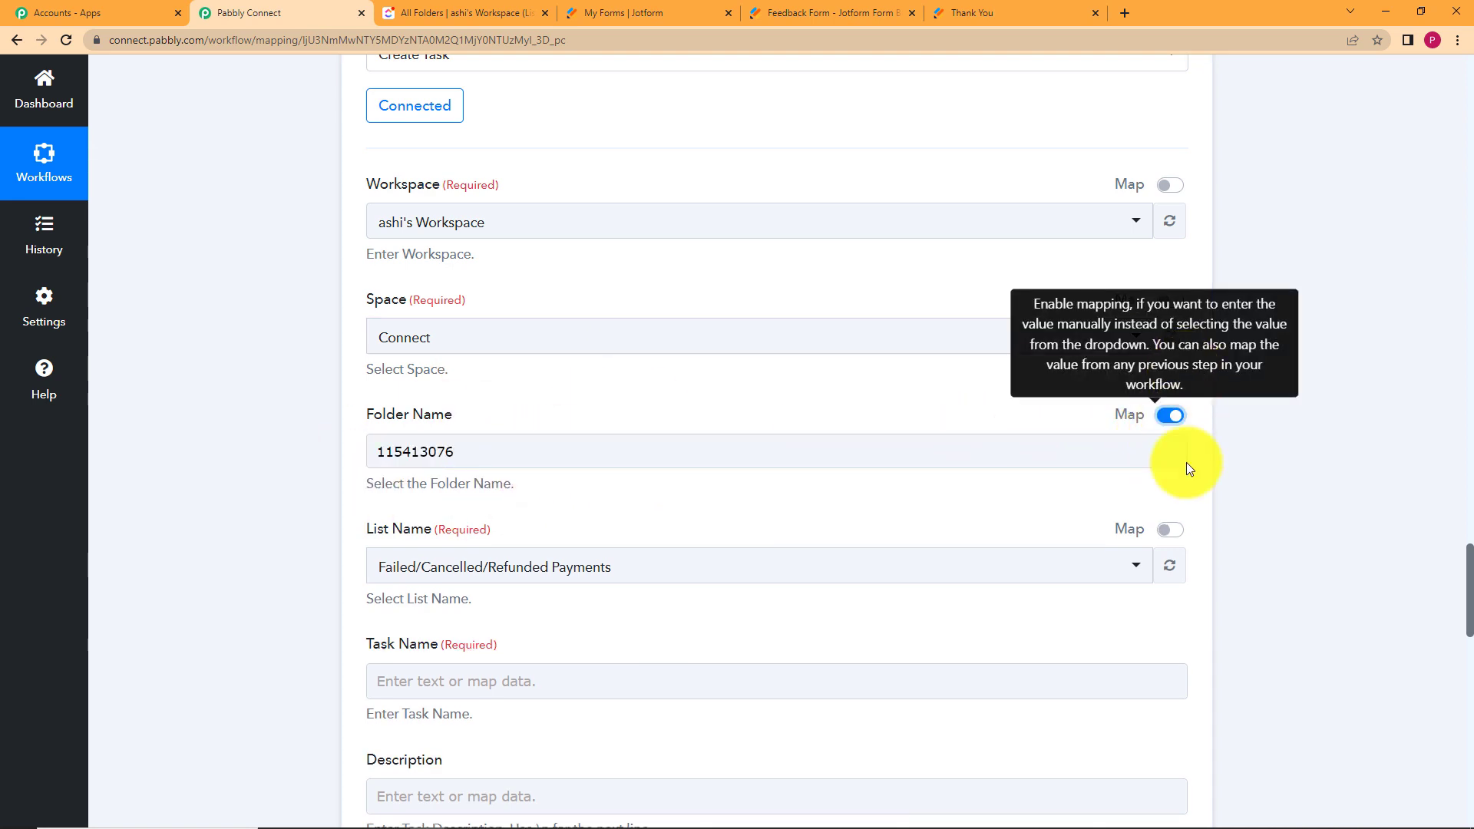
pyautogui.click(1171, 529)
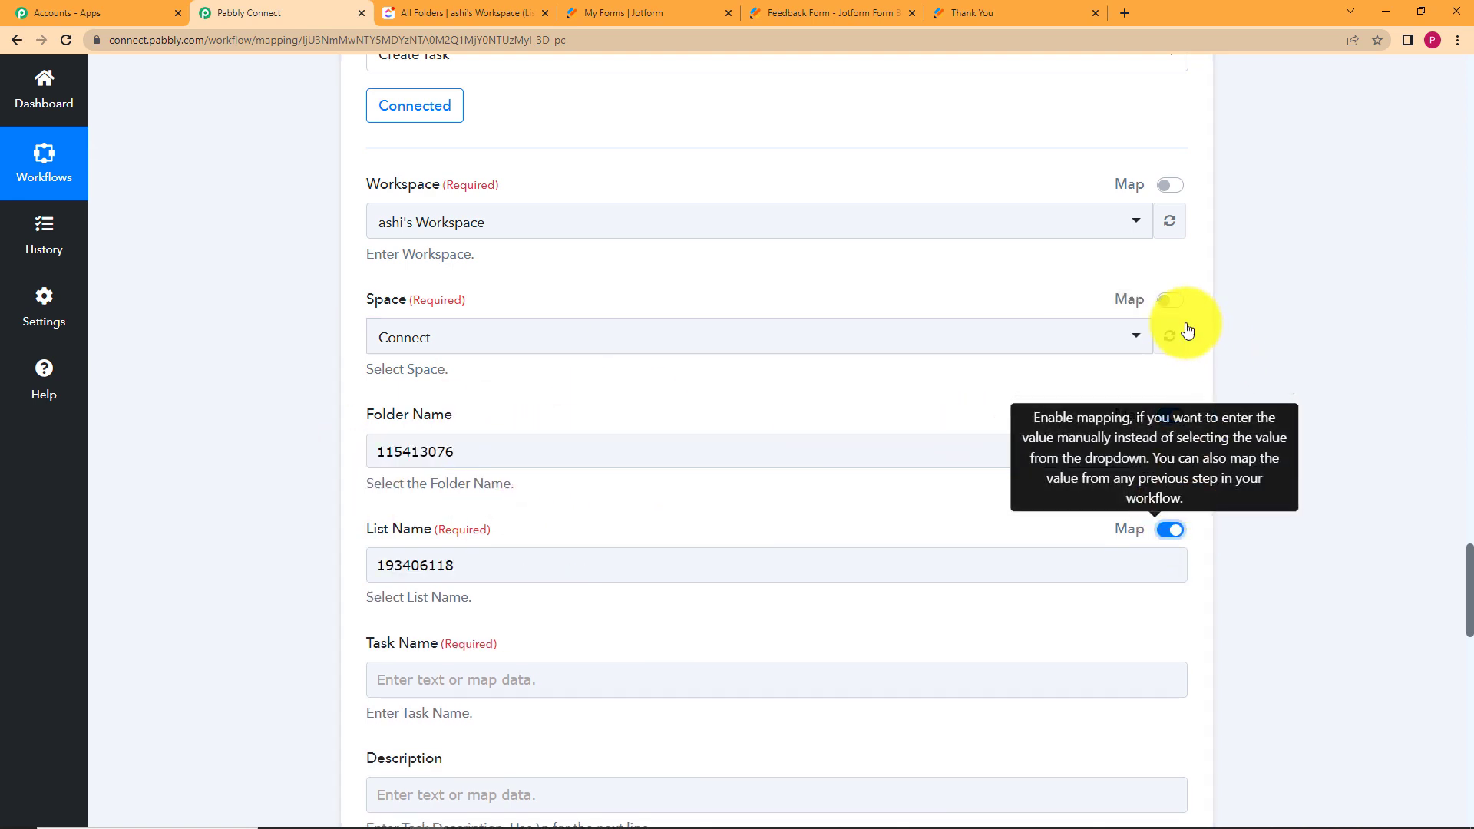
# Choose the Feedback space and select the old Folder Name value 115413076.
pyautogui.click(400, 352)
pyautogui.click(427, 489)
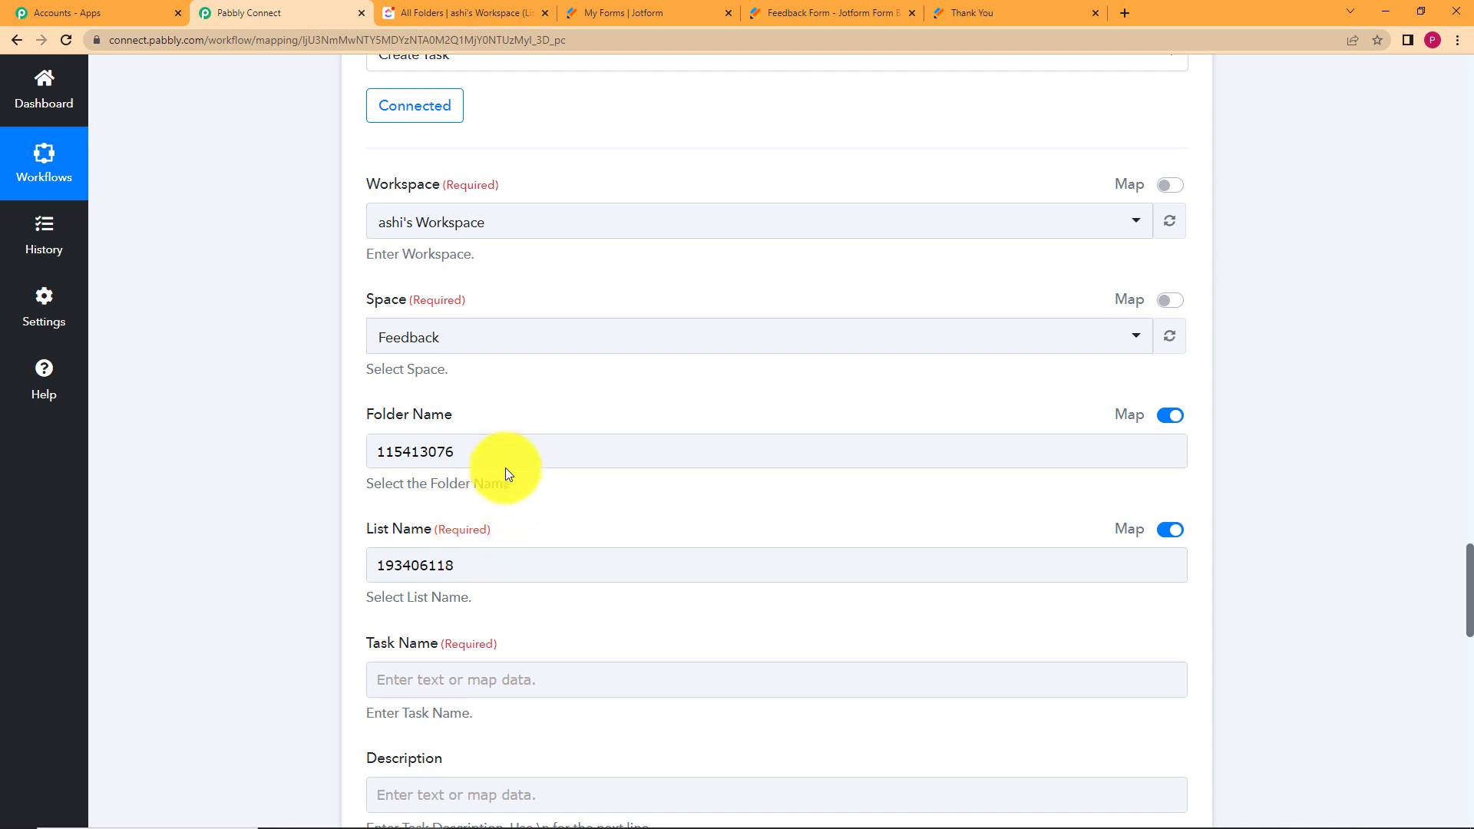
pyautogui.moveTo(520, 451); pyautogui.dragTo(333, 458)
# Clear the old Folder Name value and check the Create List step's returned Id.
pyautogui.press('BackSpace')
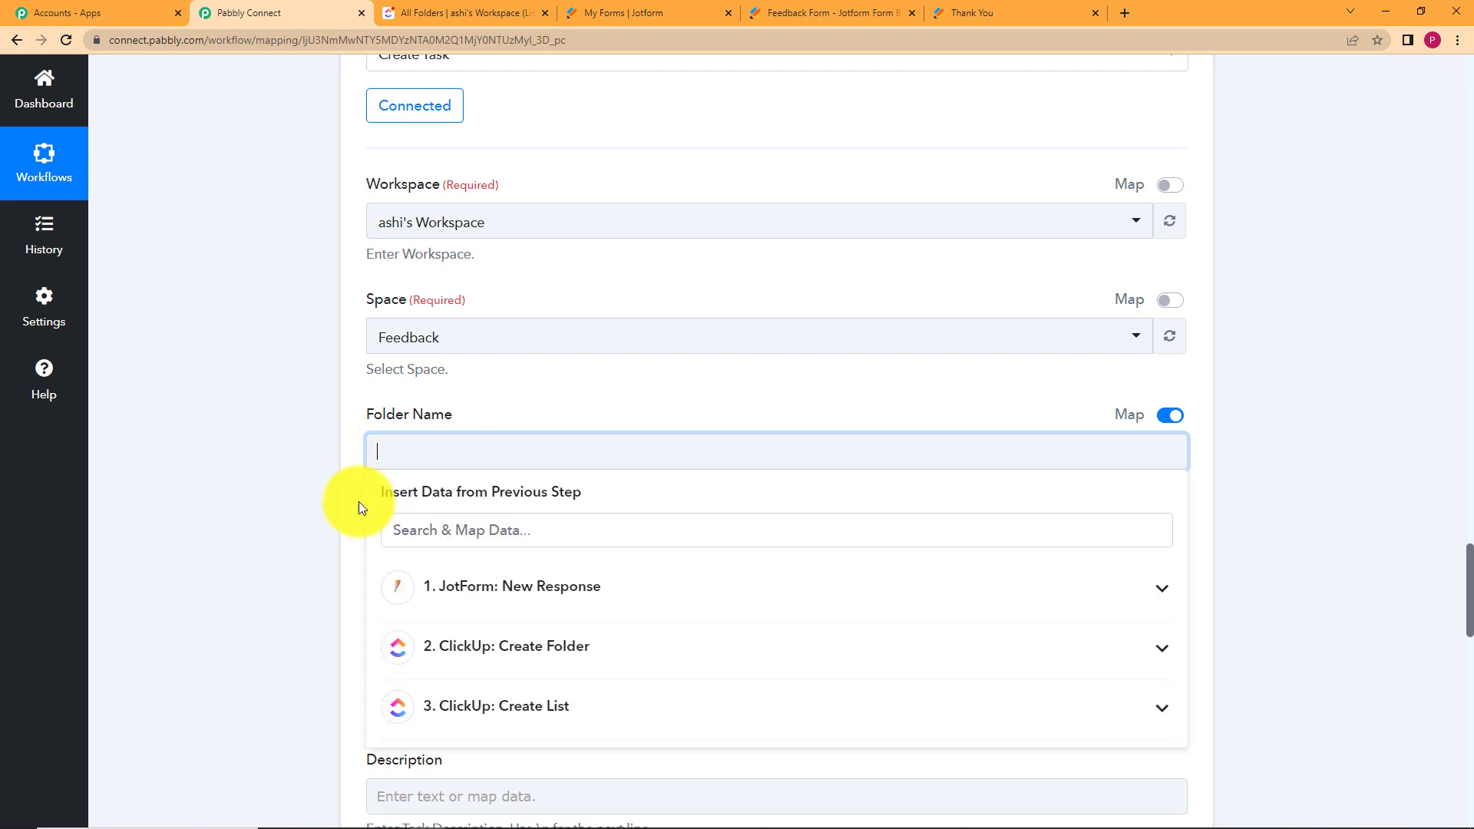
pyautogui.click(283, 583)
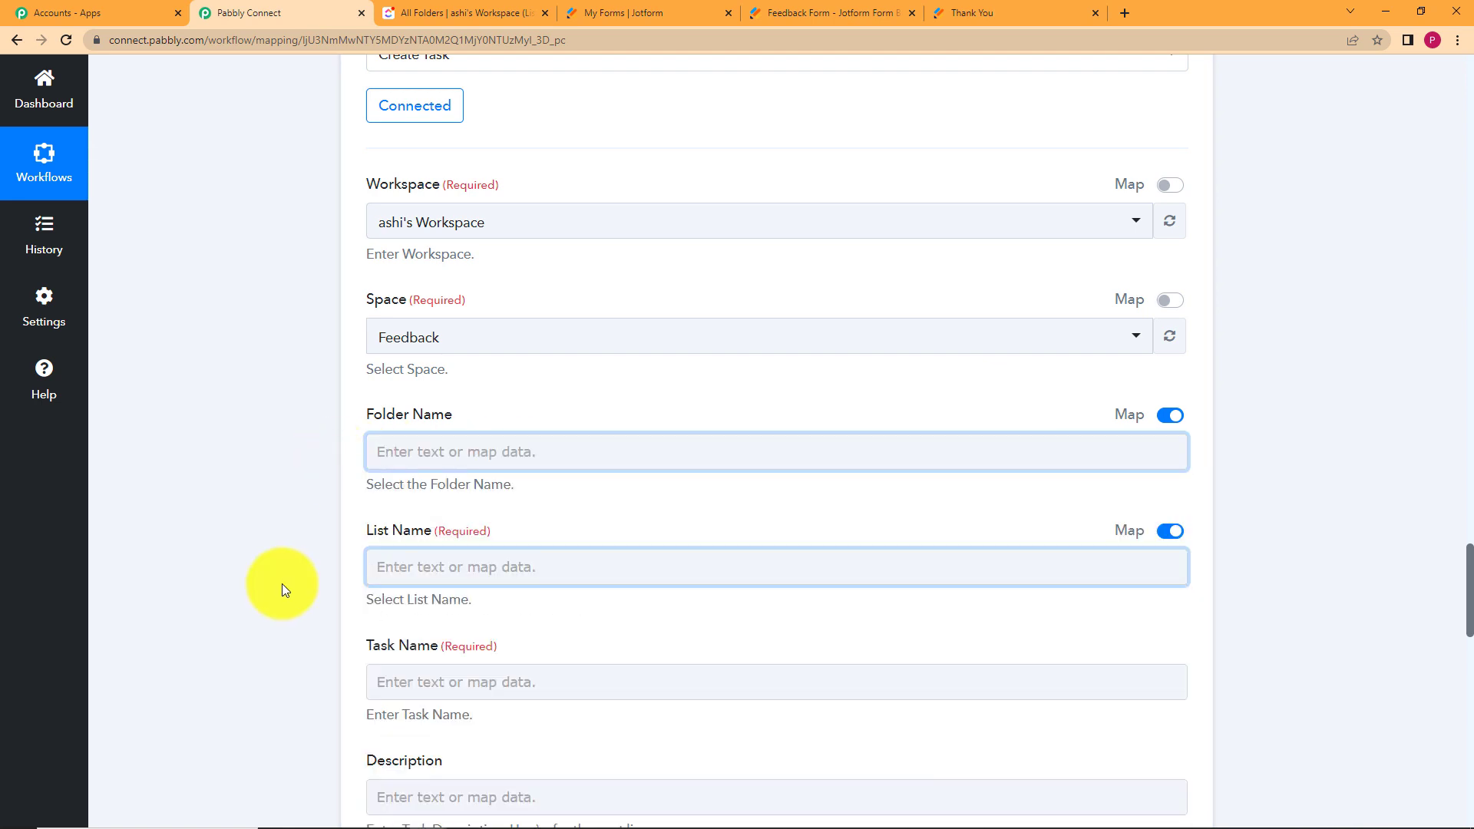
pyautogui.click(394, 462)
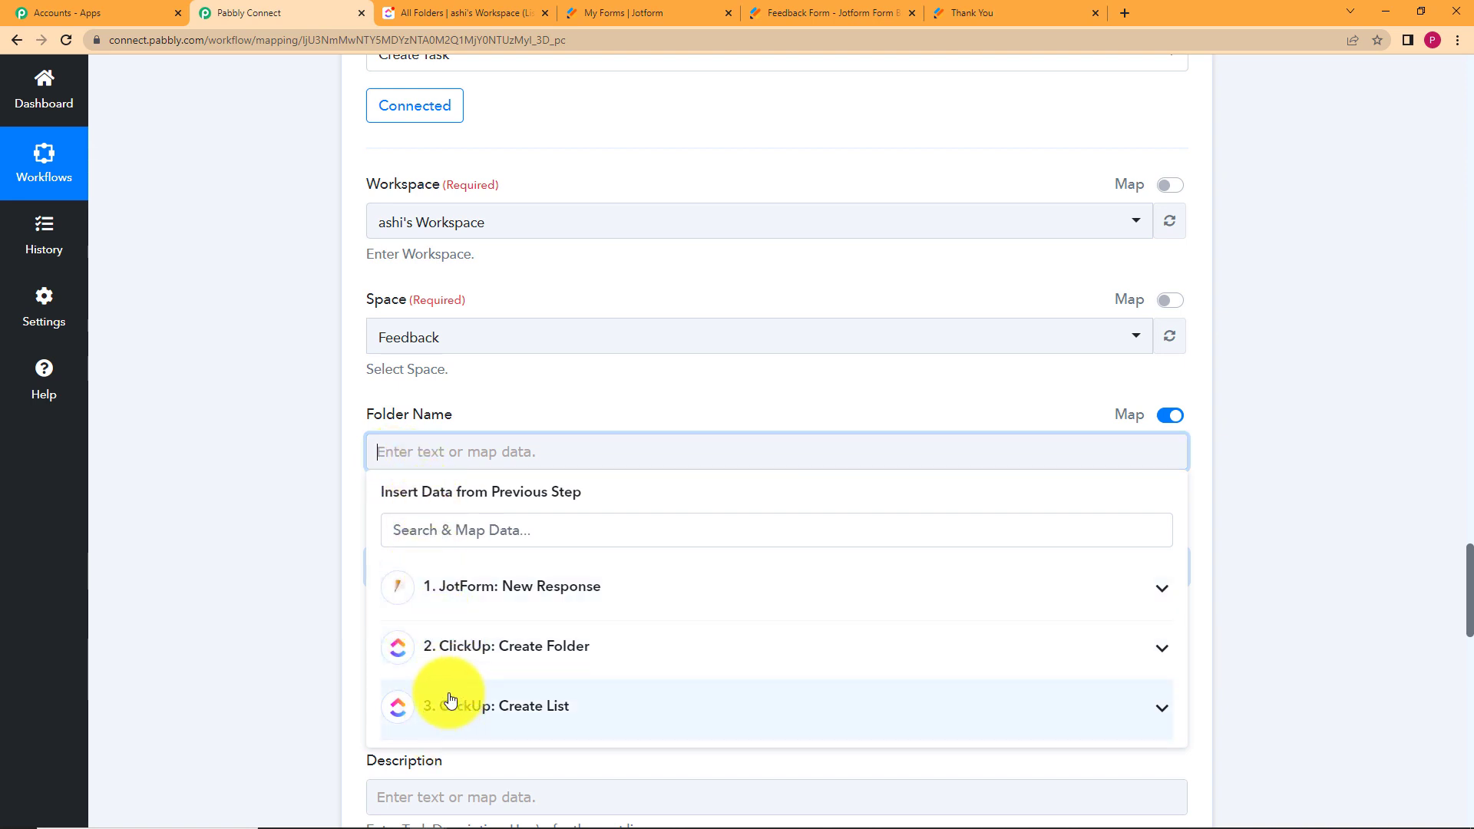
pyautogui.click(287, 620)
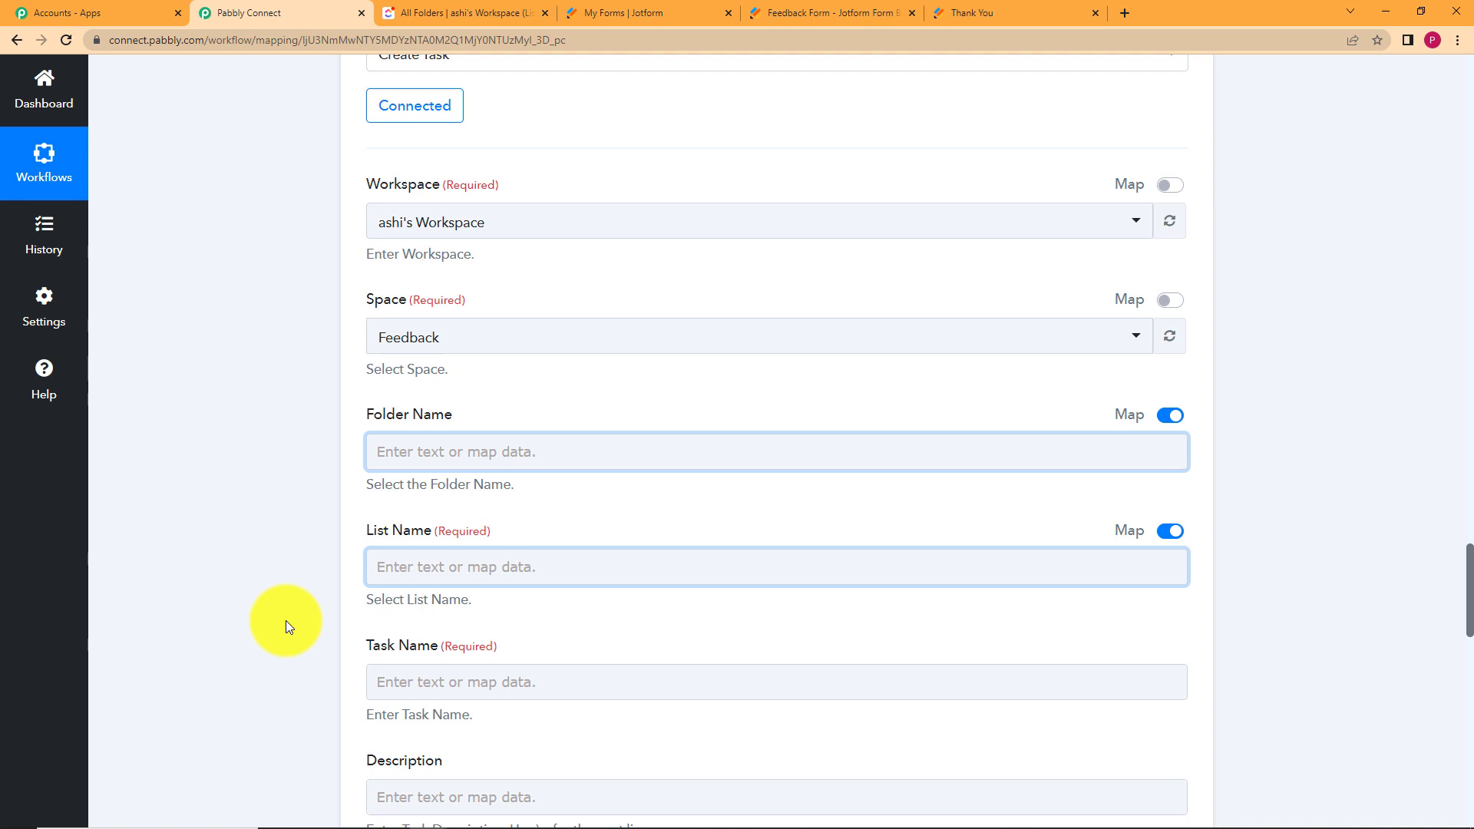
pyautogui.scroll(15, 283, 526)
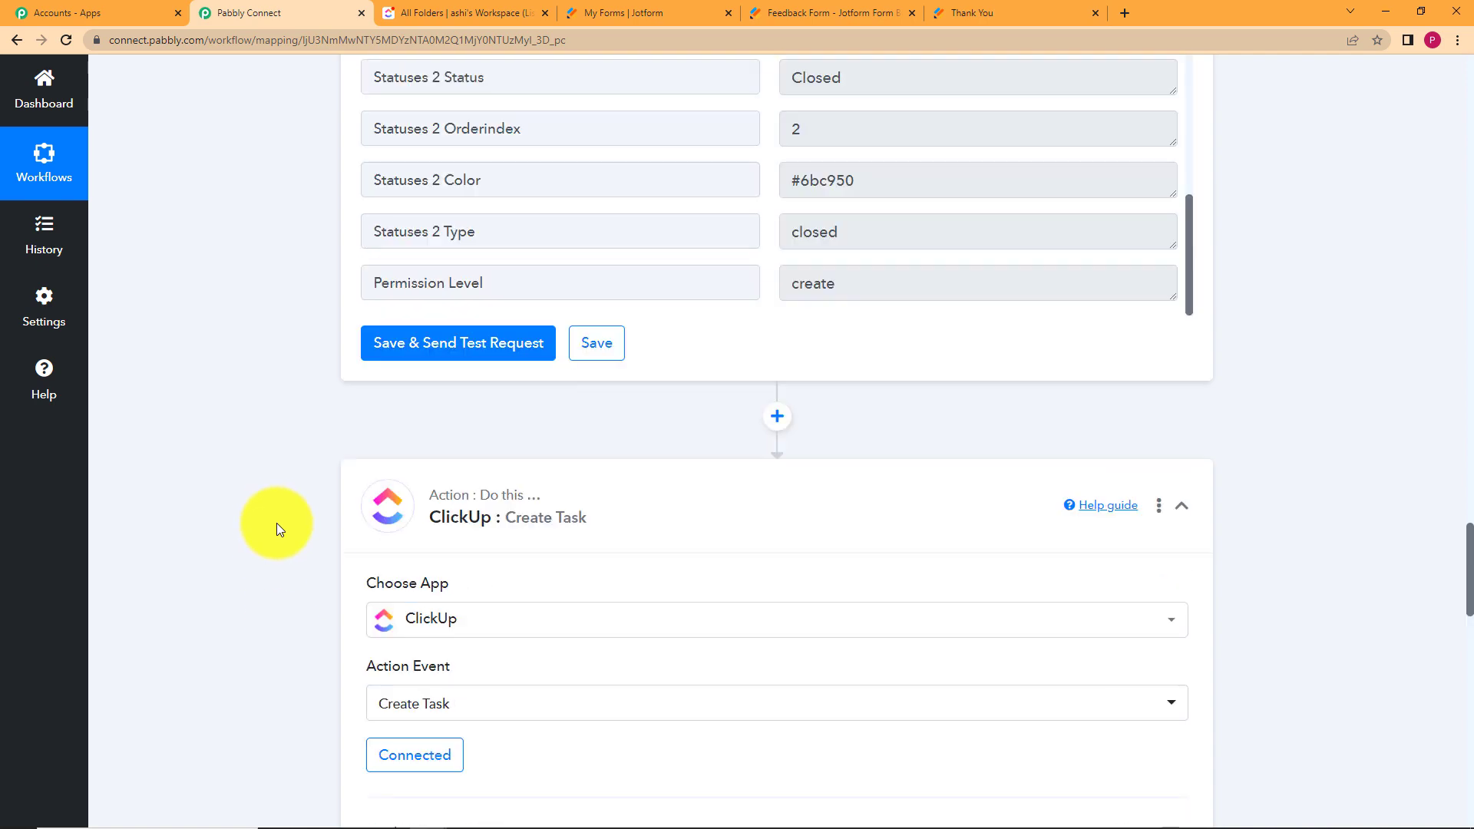
pyautogui.scroll(10, 791, 684)
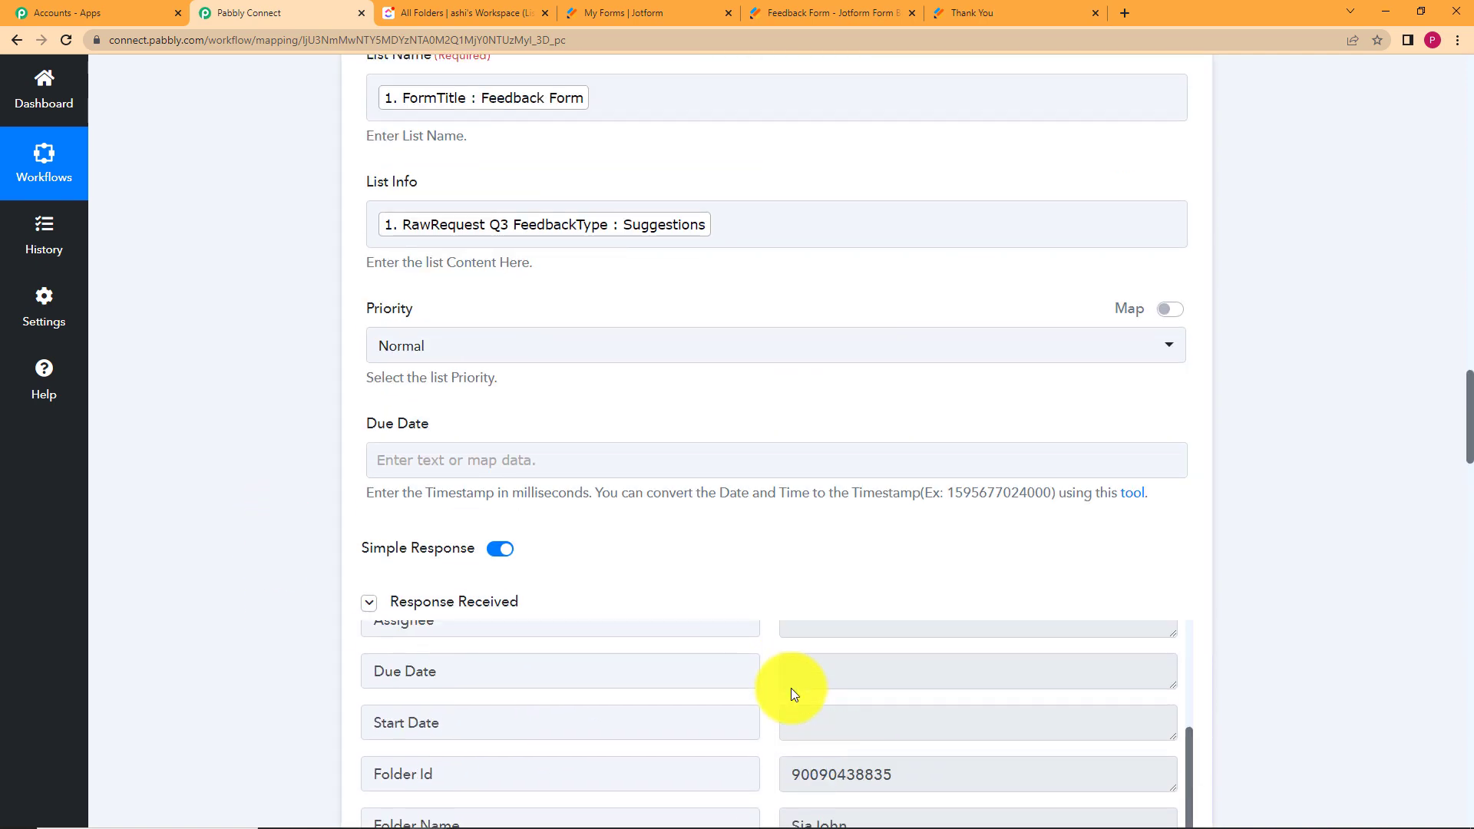
pyautogui.doubleClick(1008, 692)
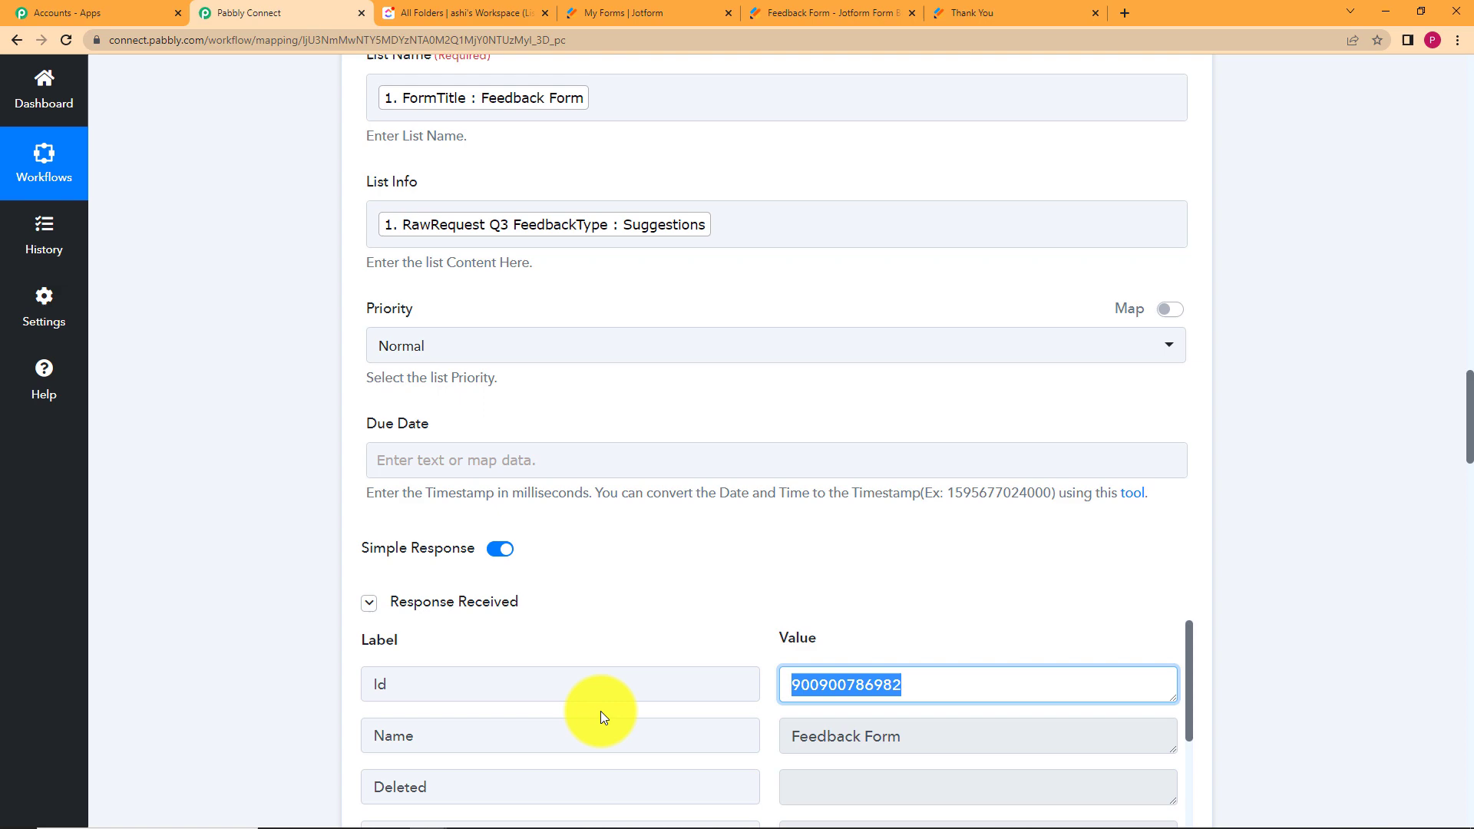
pyautogui.click(720, 597)
pyautogui.scroll(-15, 244, 662)
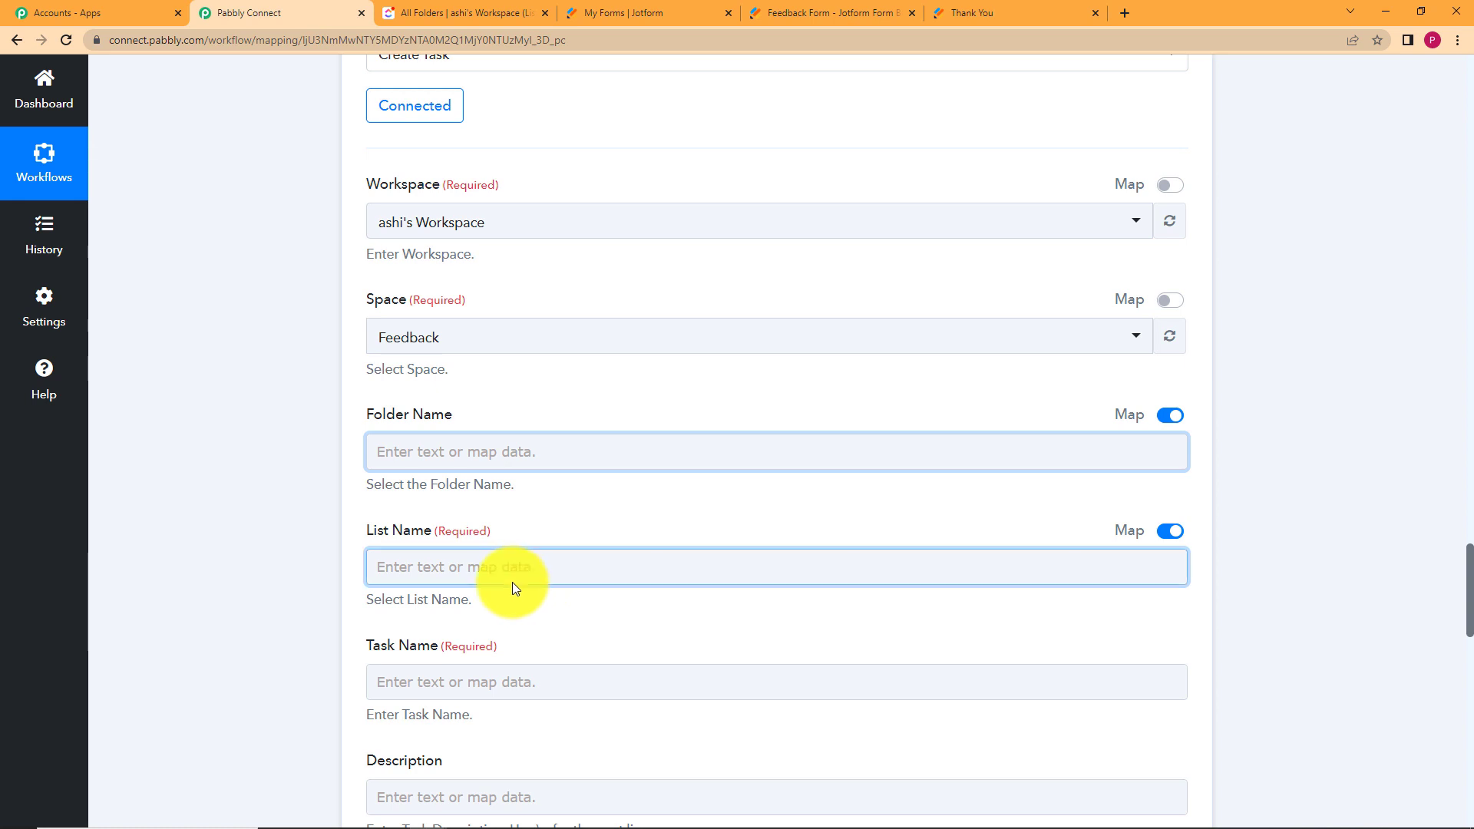
# Map Folder Name to the Id from step 2, ClickUp: Create Folder.
pyautogui.click(477, 453)
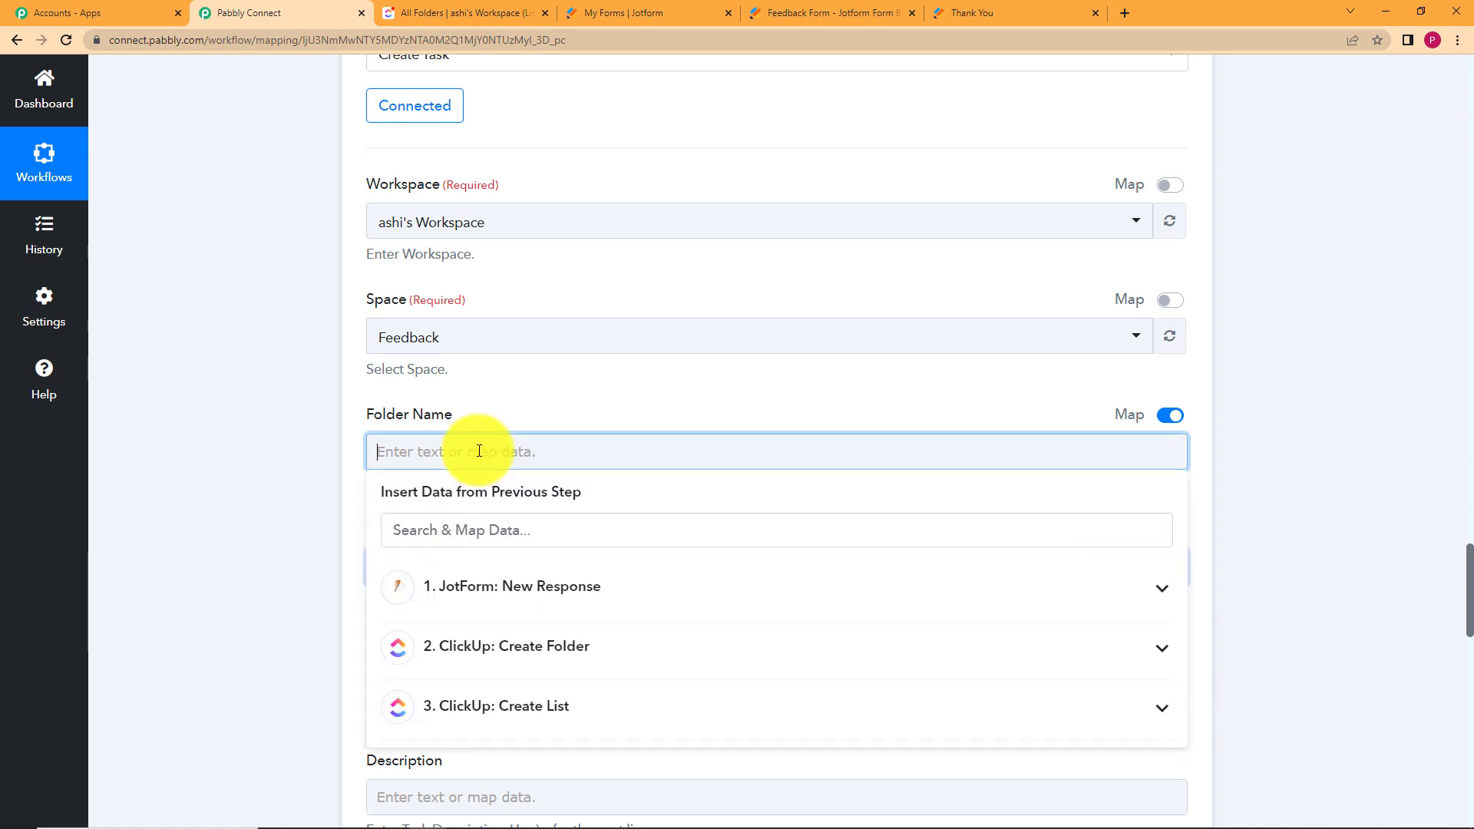
pyautogui.click(527, 667)
pyautogui.scroll(-2, 279, 684)
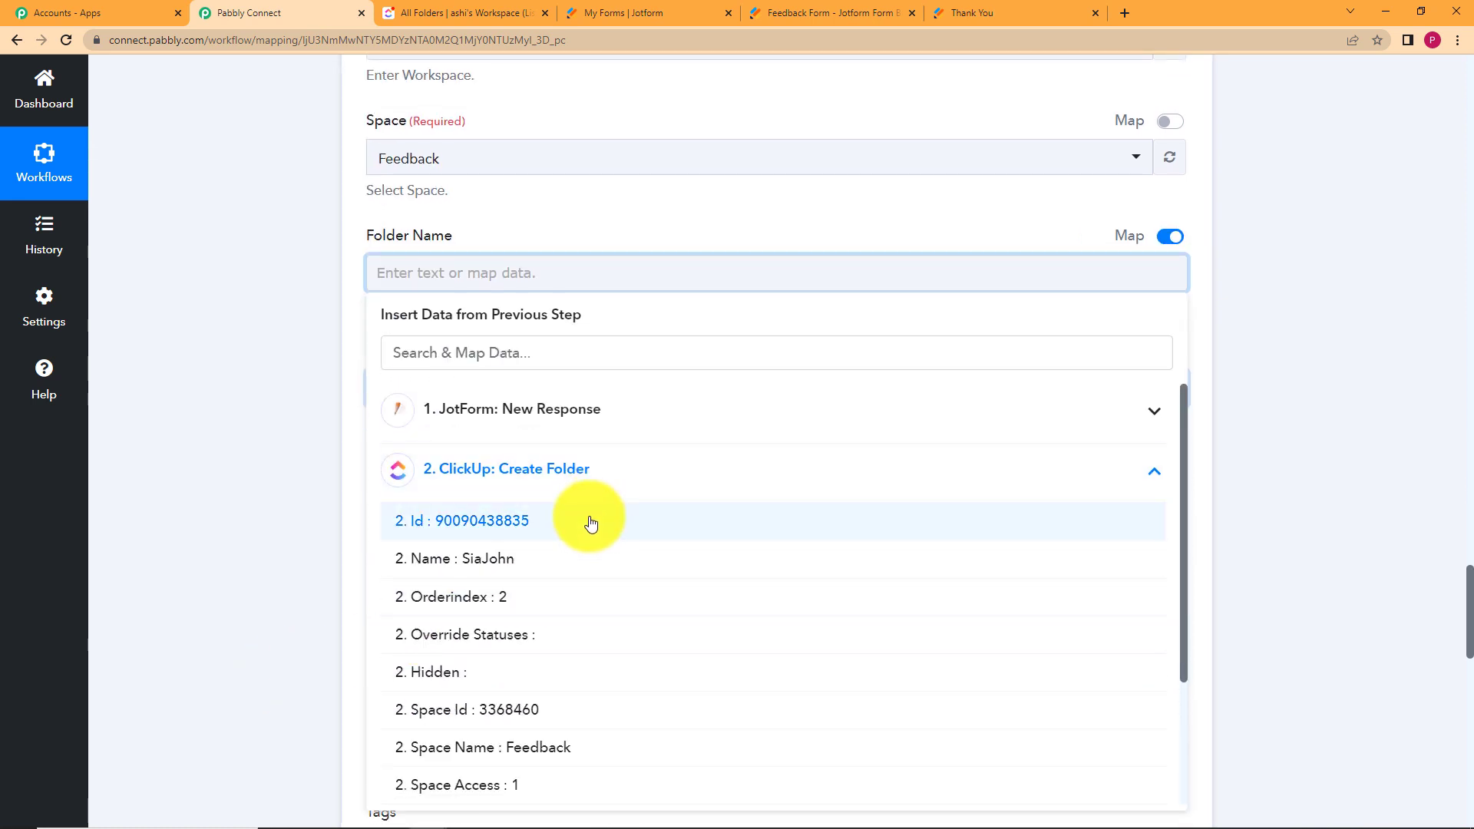
pyautogui.click(592, 524)
pyautogui.click(324, 463)
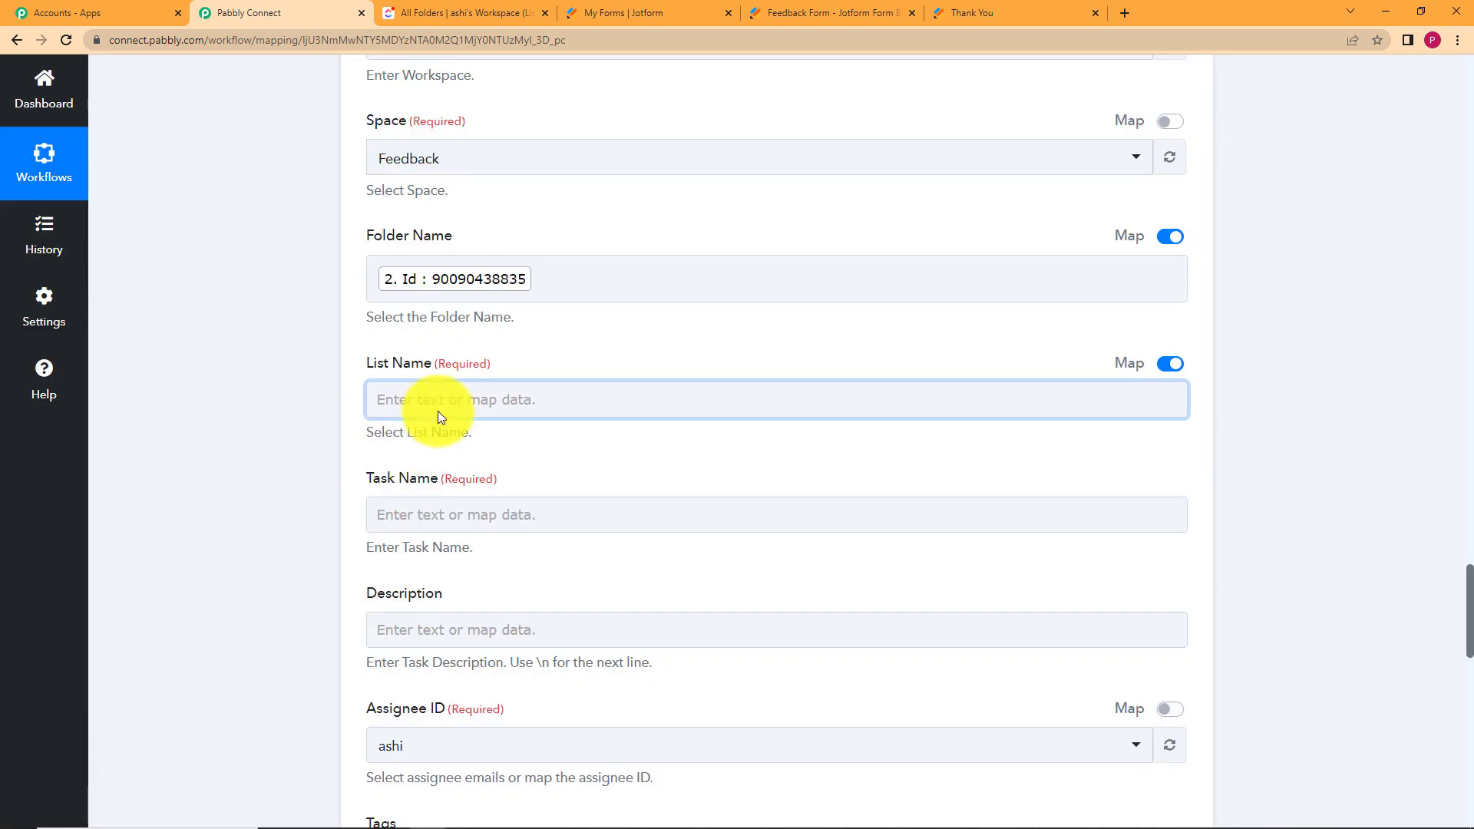
# Map List Name to the Id from step 3, ClickUp: Create List.
pyautogui.click(440, 415)
pyautogui.click(508, 681)
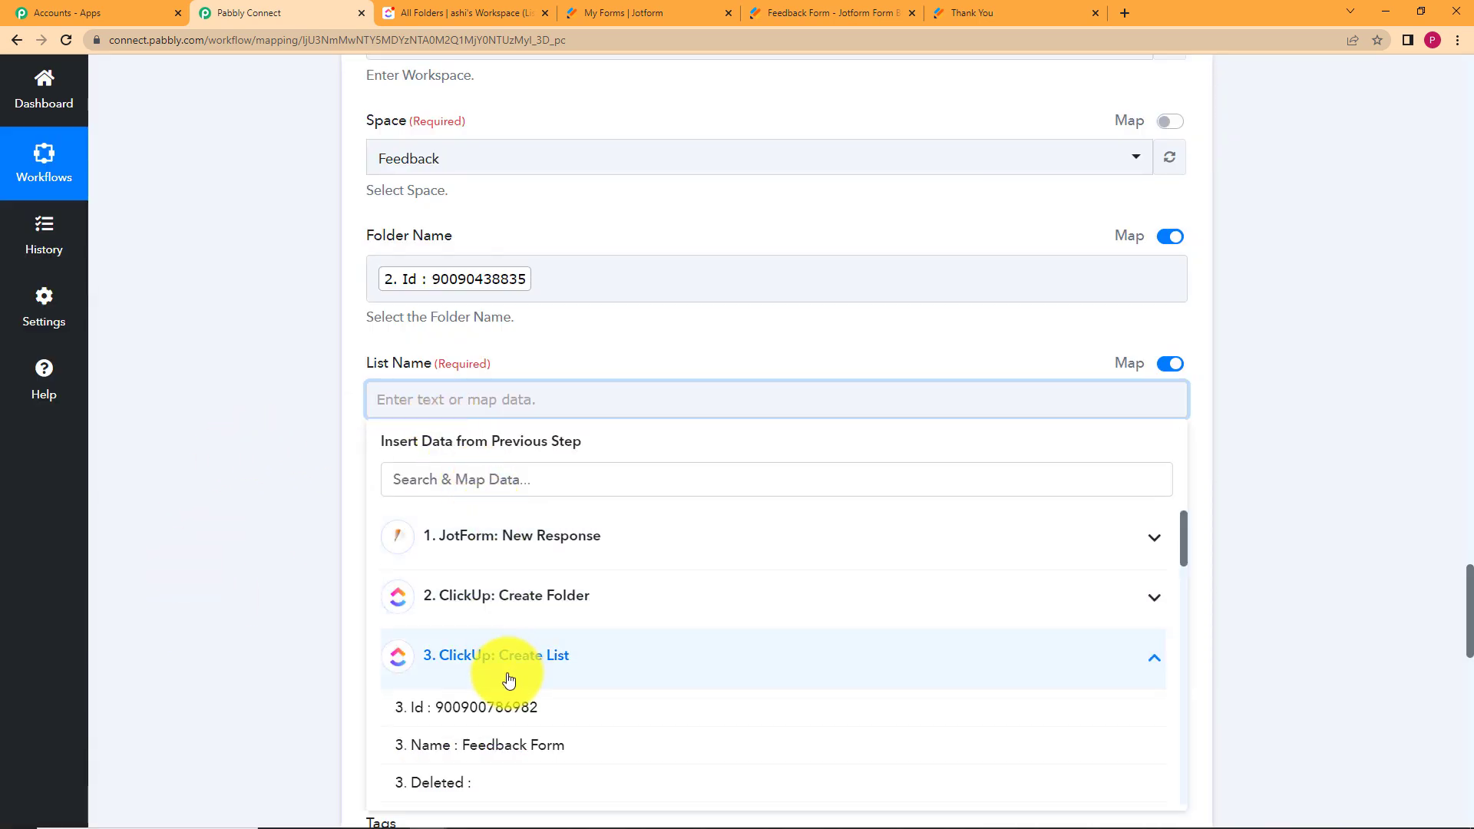
pyautogui.click(493, 711)
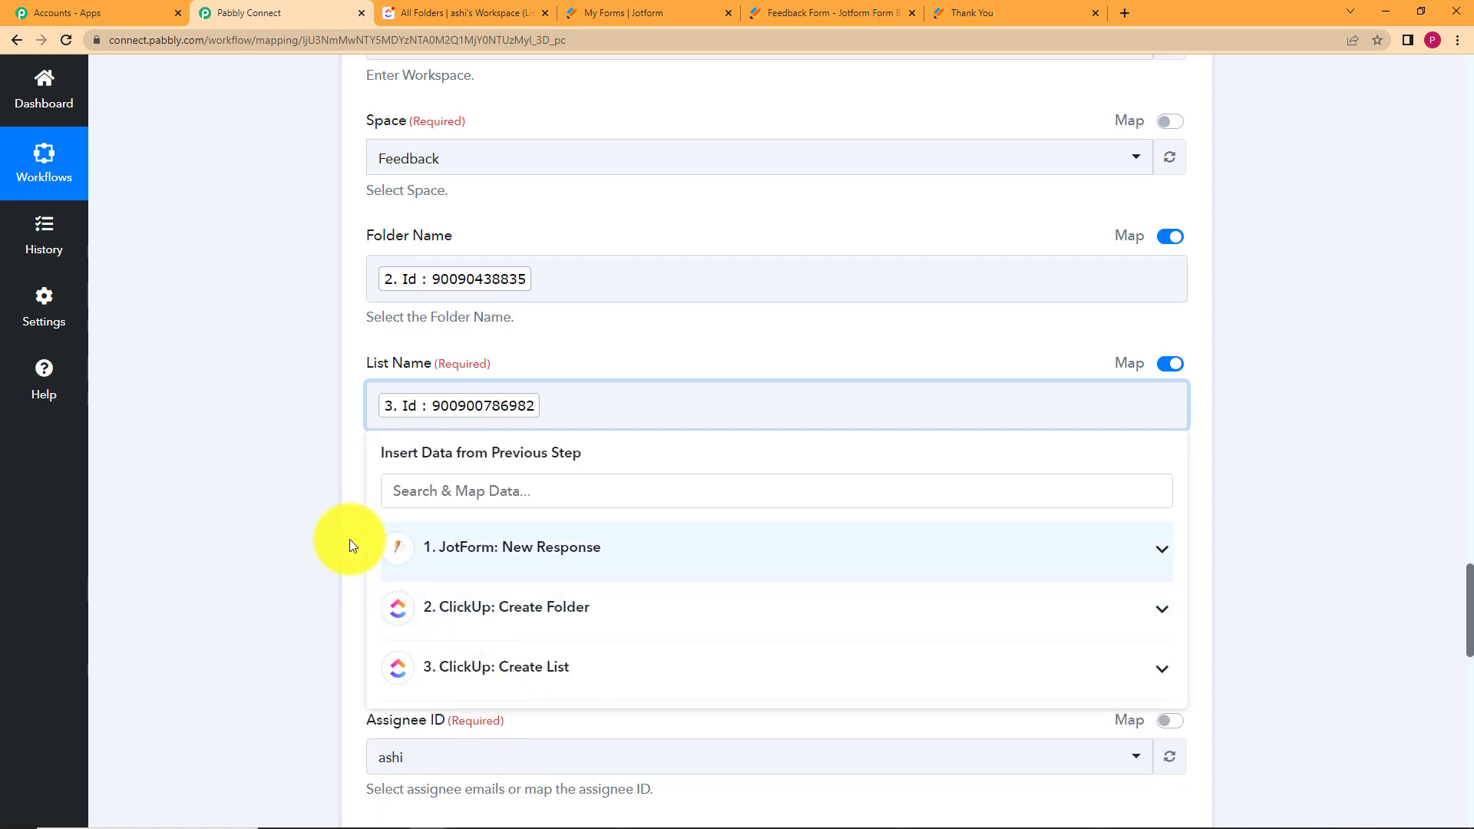
pyautogui.click(272, 533)
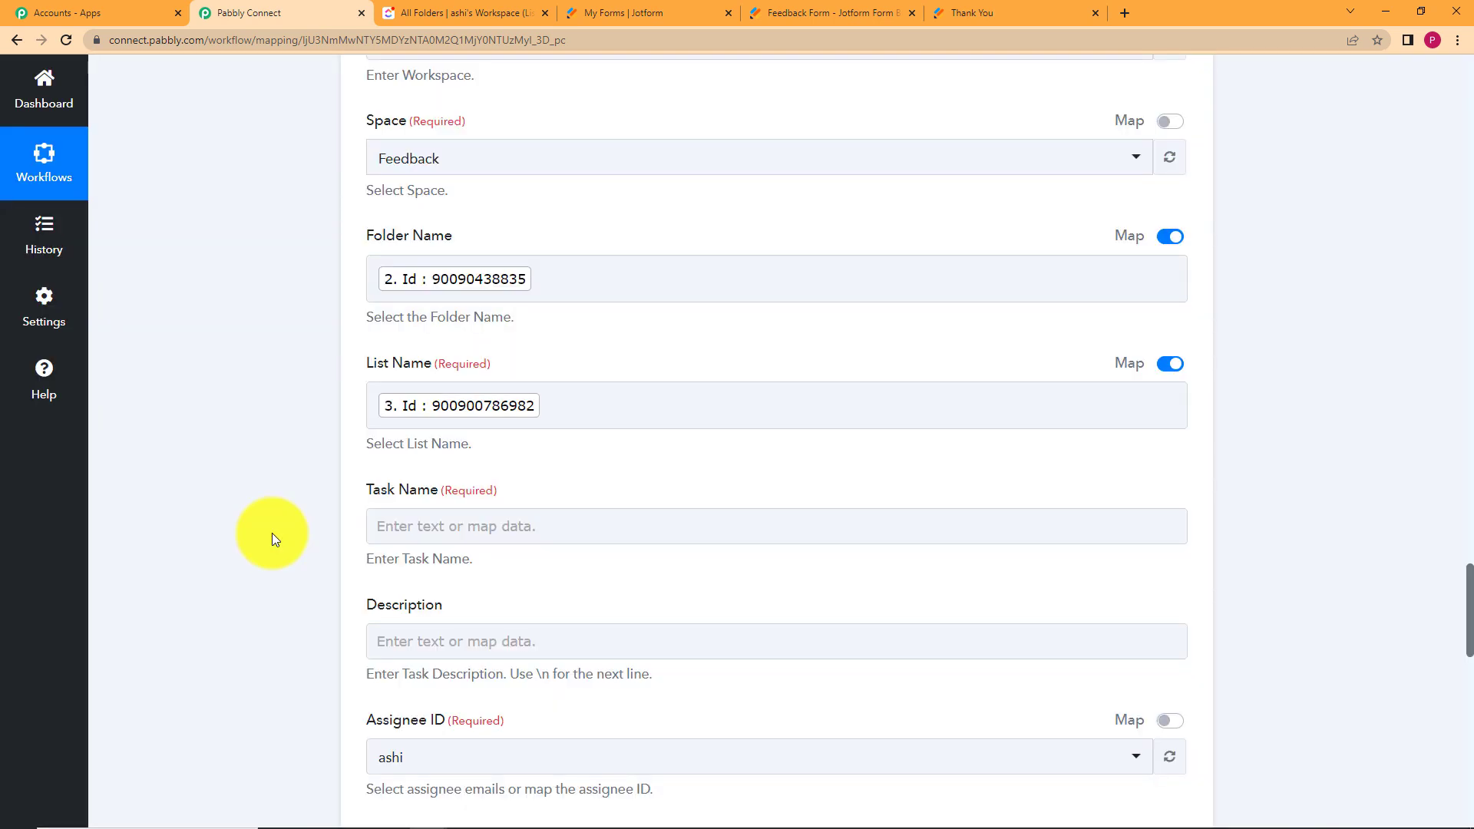
# Map the Jotform Q6 e-mail answer into the Task Name field.
pyautogui.click(462, 528)
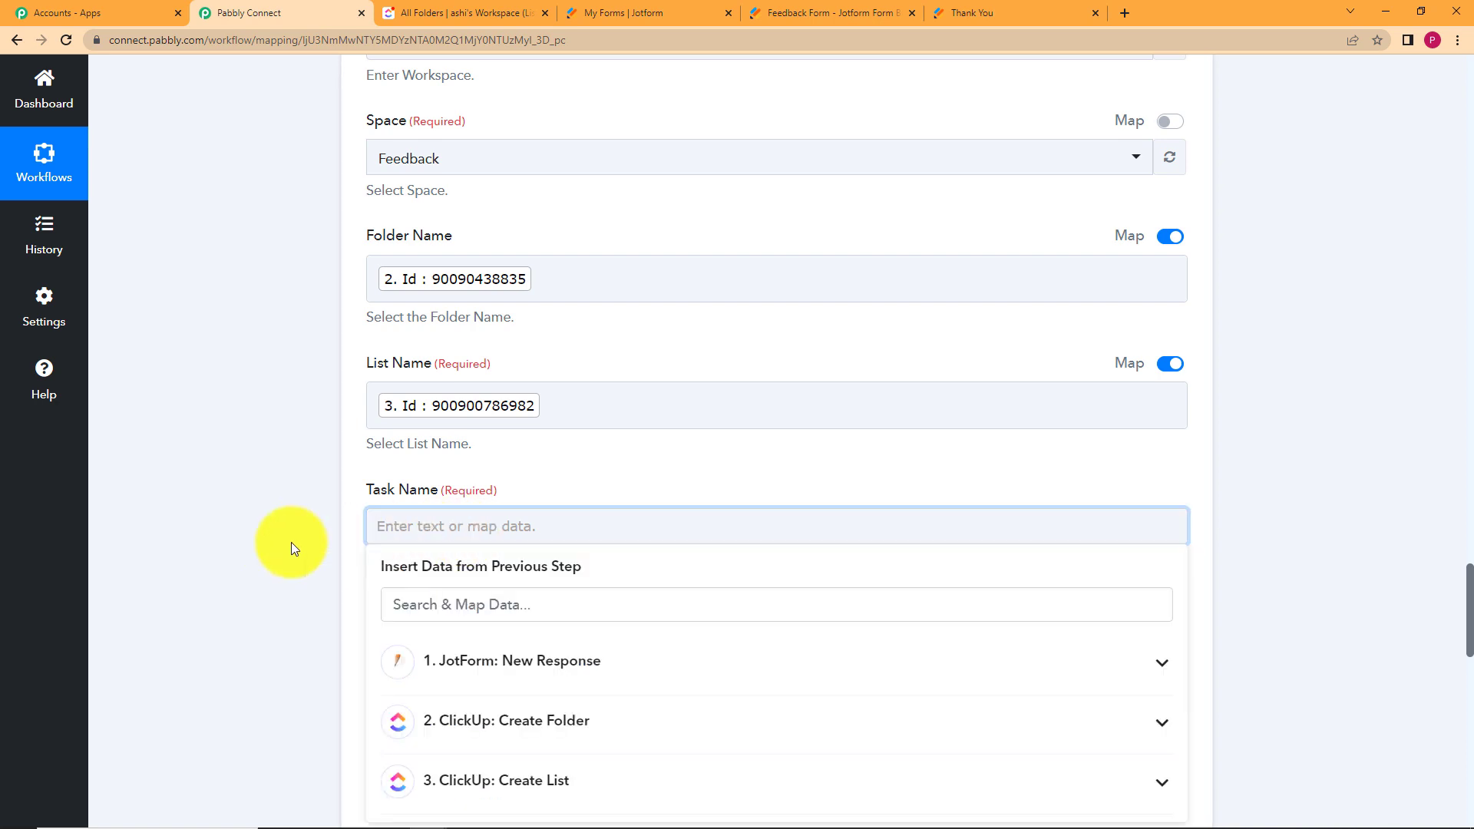
pyautogui.scroll(-2, 292, 542)
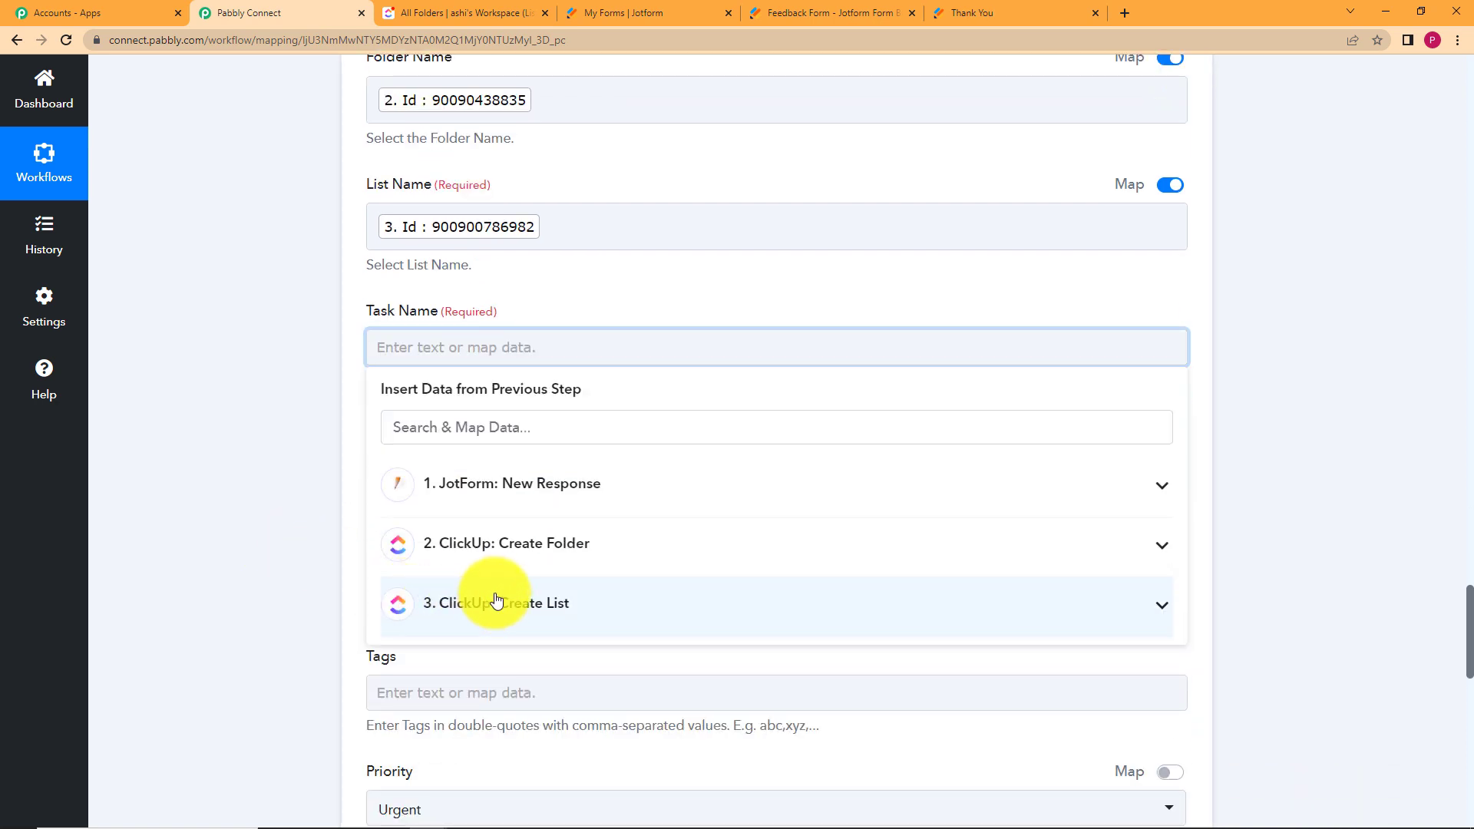
pyautogui.click(483, 497)
pyautogui.scroll(-6, 257, 557)
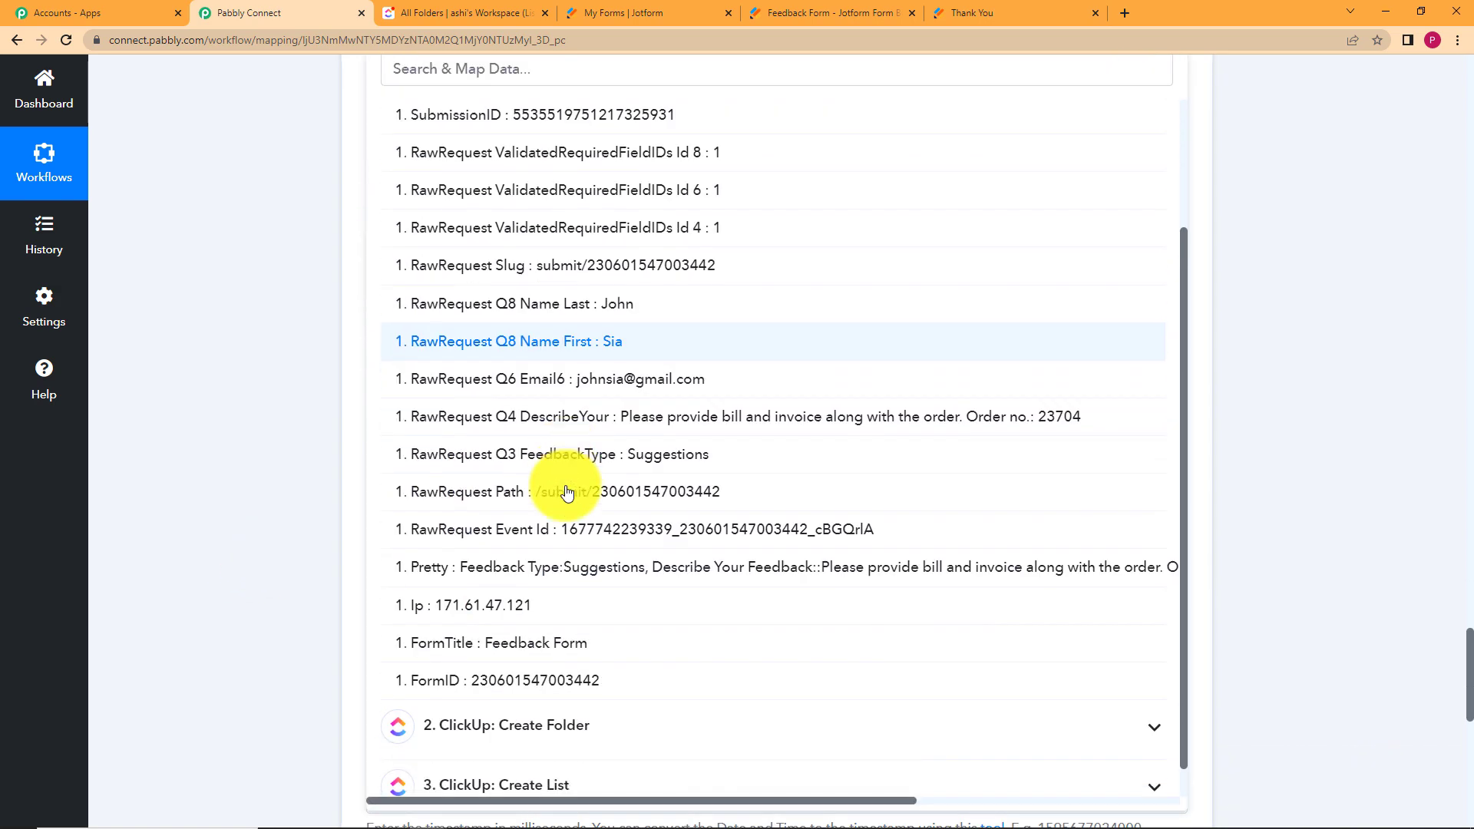
pyautogui.click(594, 384)
pyautogui.click(284, 404)
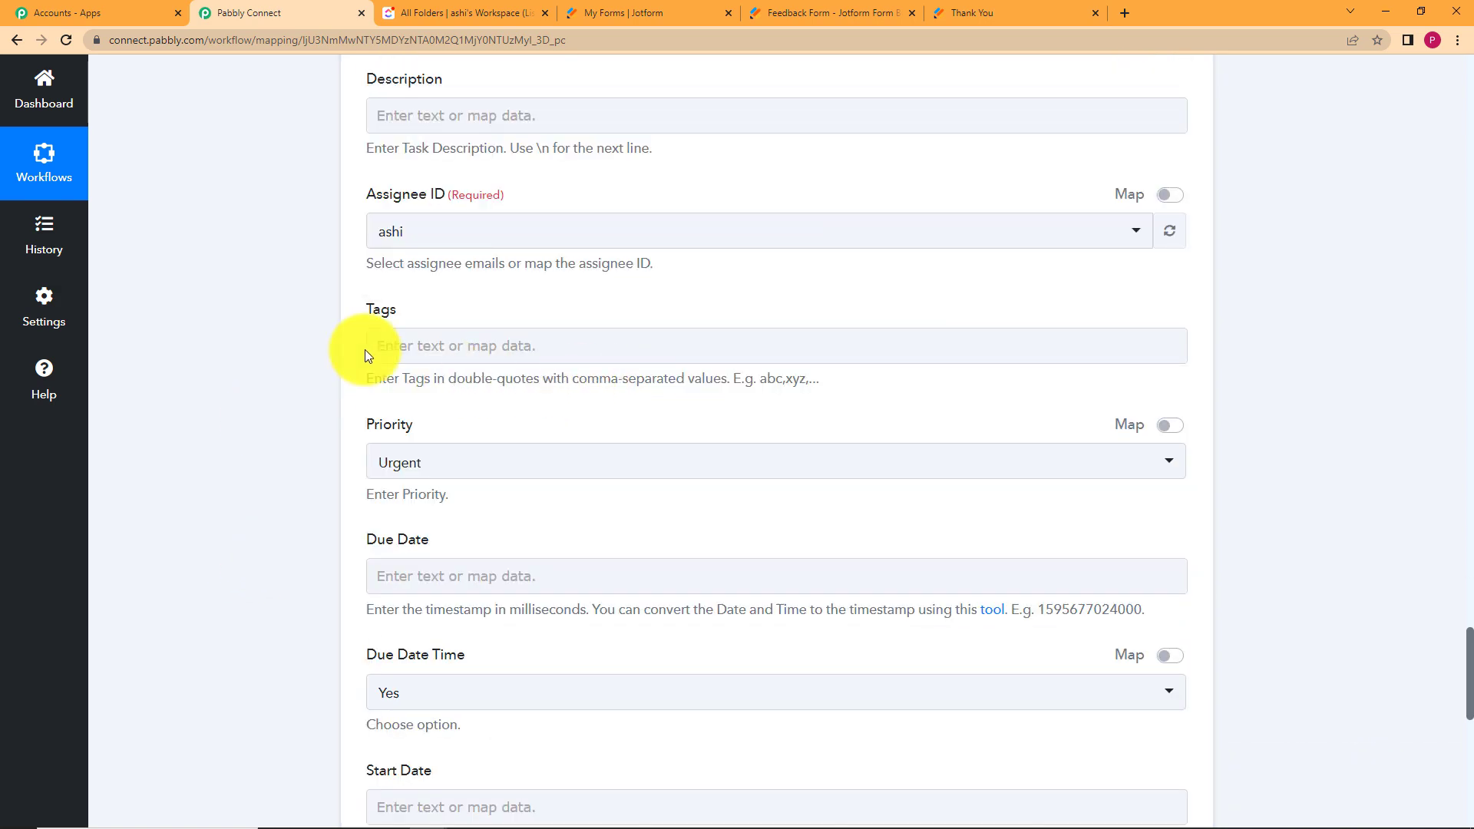
pyautogui.scroll(3, 310, 266)
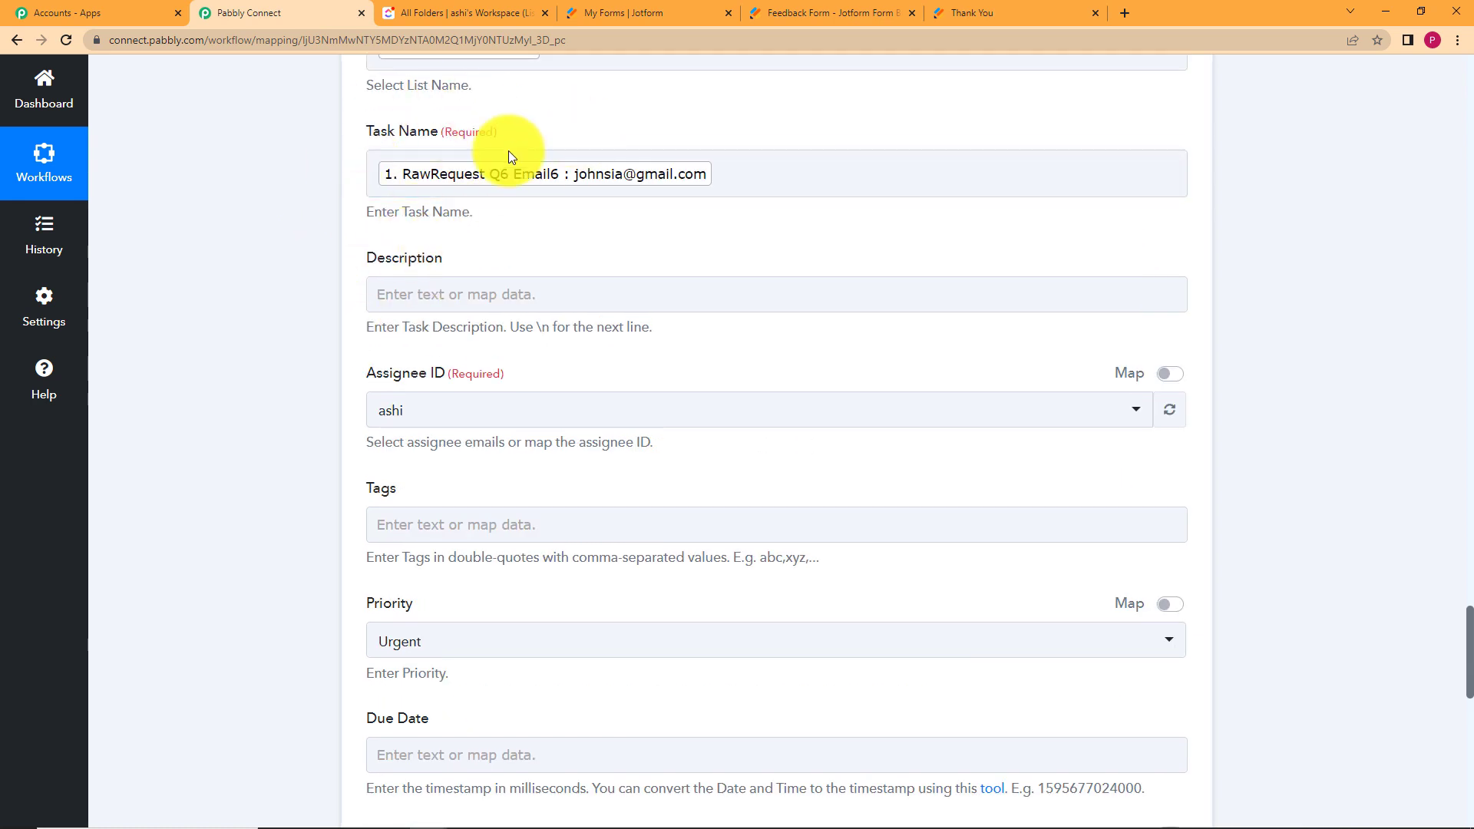
pyautogui.click(613, 195)
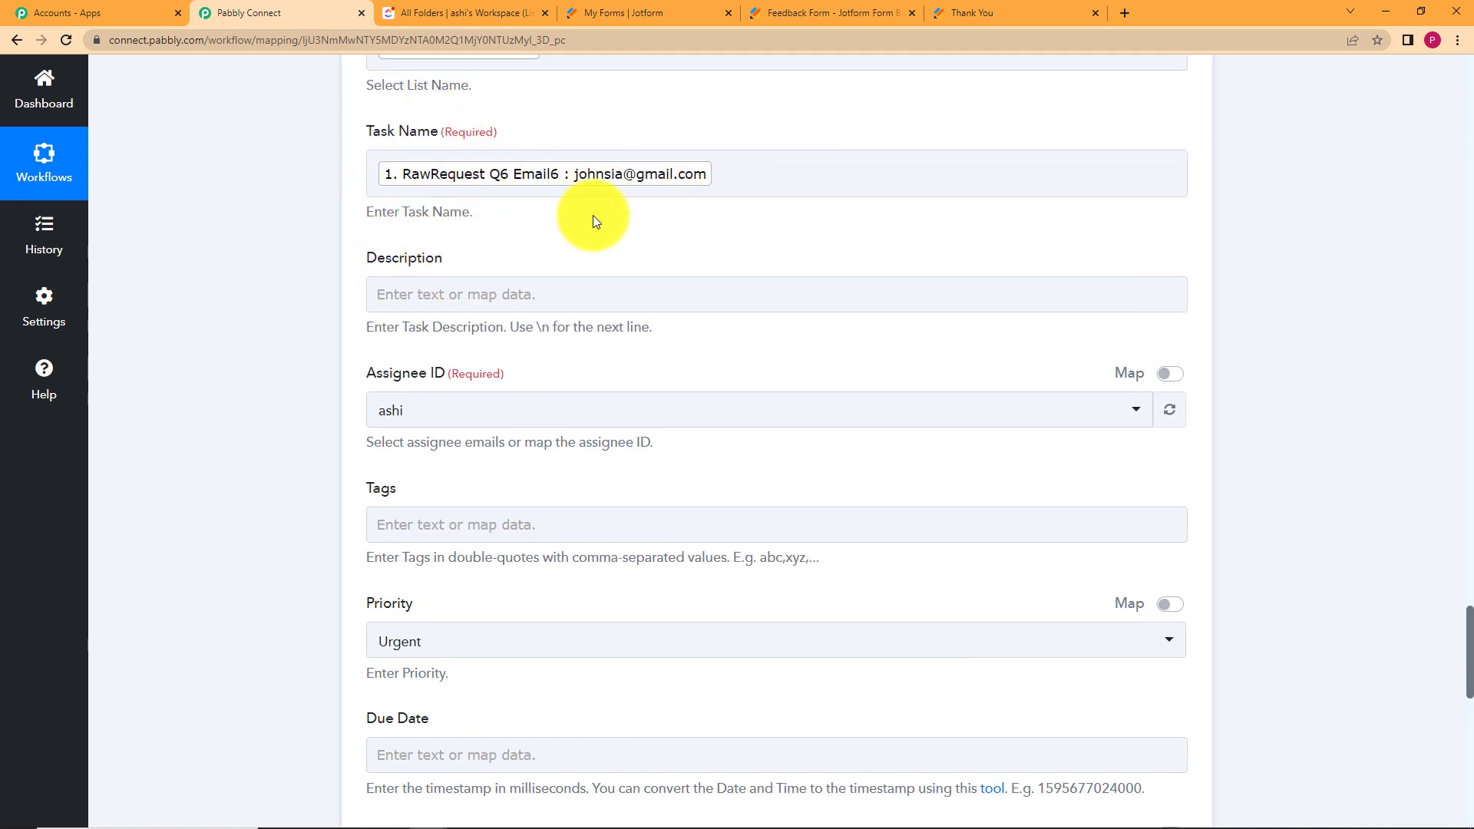
pyautogui.click(611, 221)
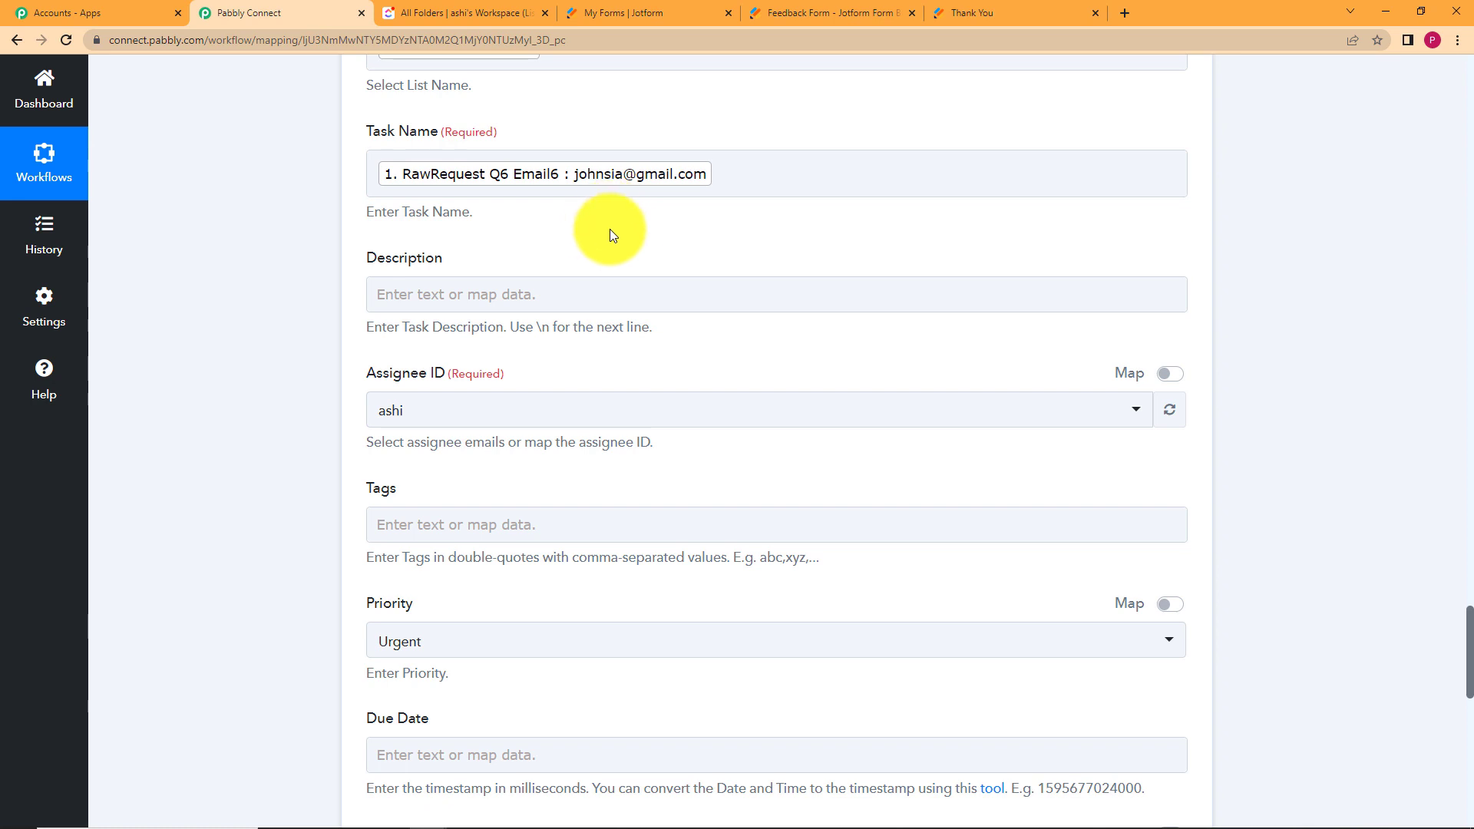
# Map the Jotform Q4 feedback text into the Description field.
pyautogui.click(612, 296)
pyautogui.click(562, 455)
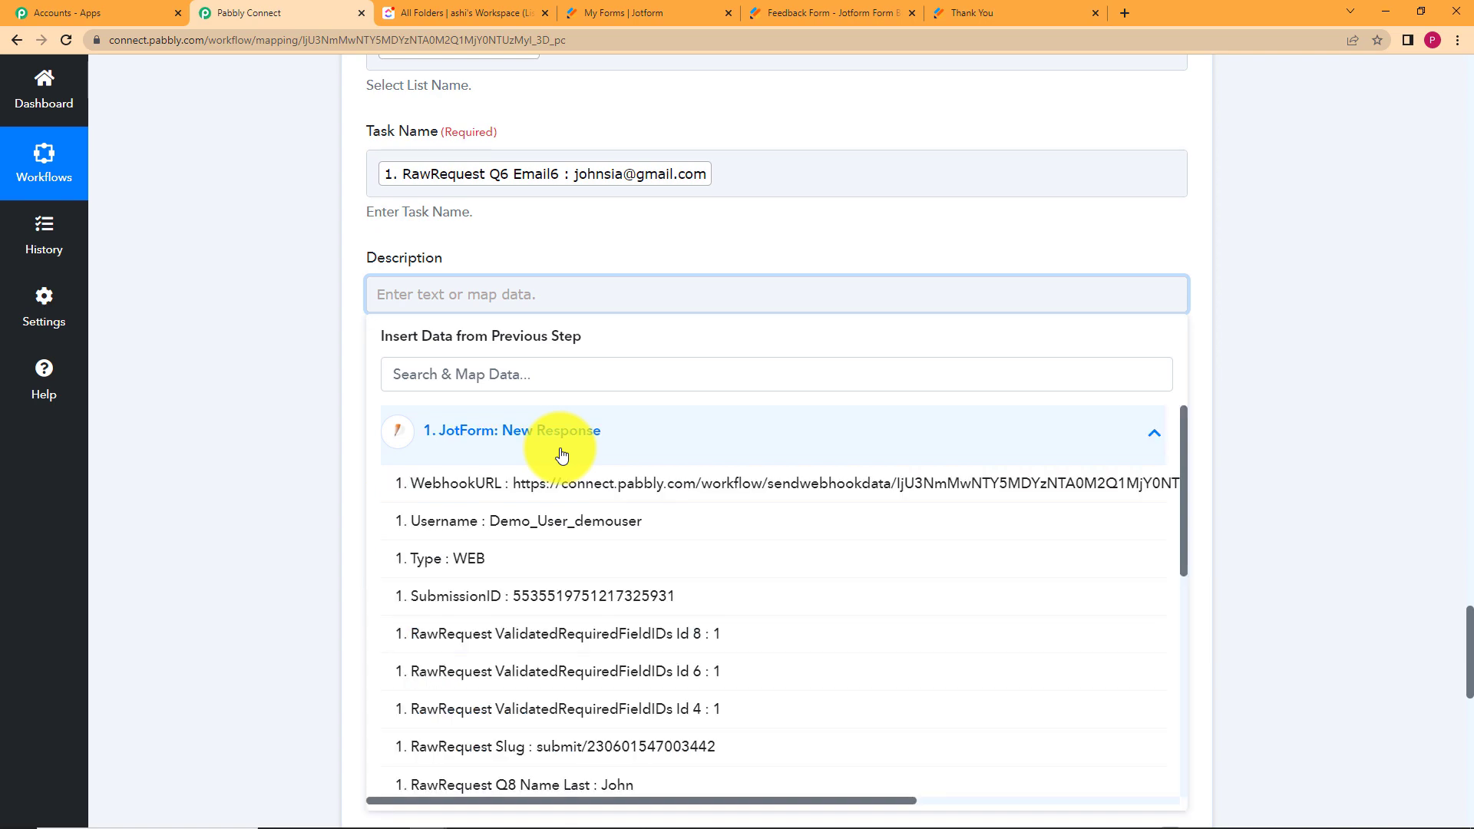
pyautogui.scroll(-6, 599, 530)
pyautogui.scroll(2, 603, 536)
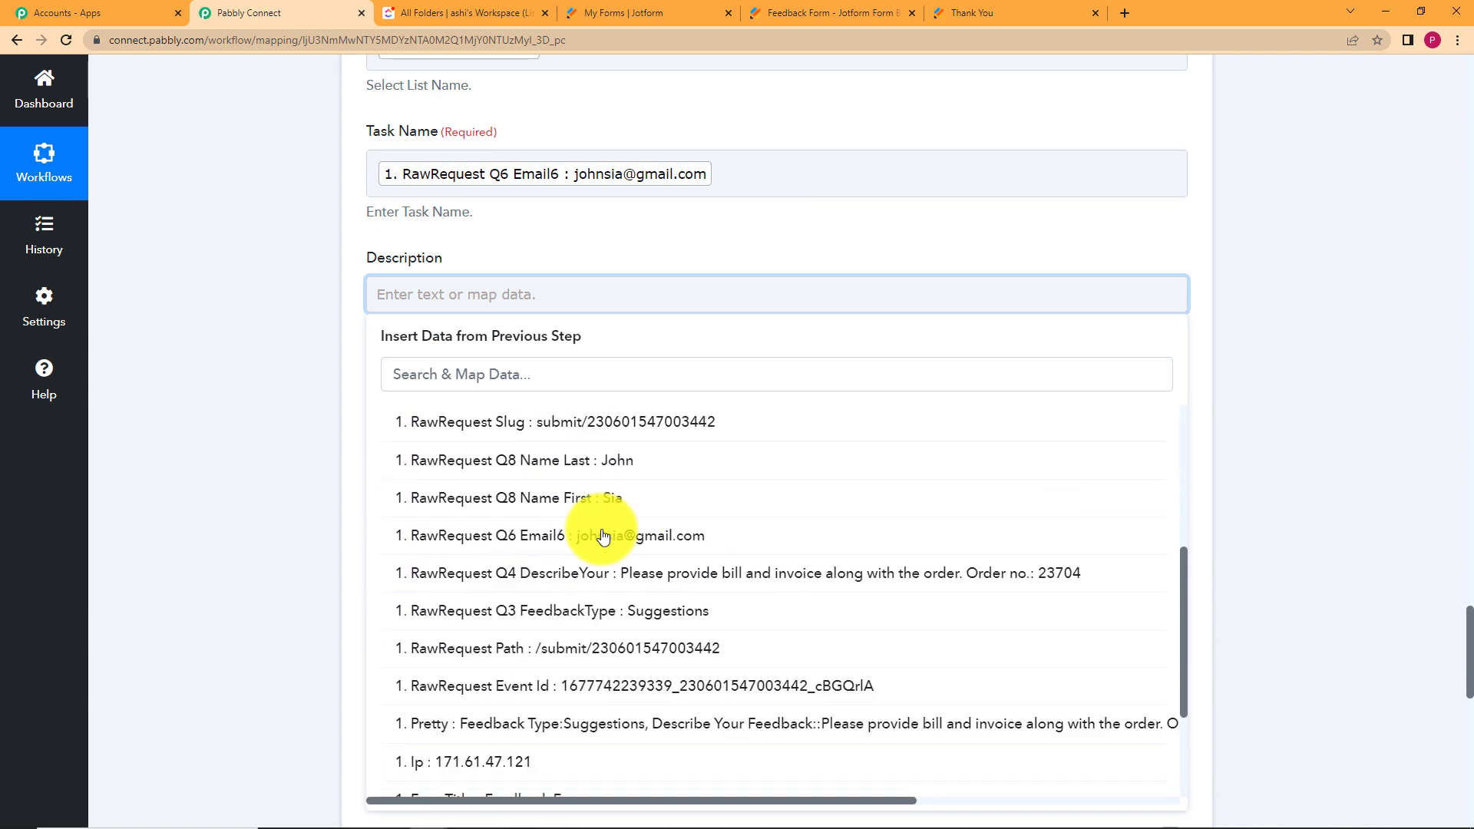
pyautogui.click(607, 578)
pyautogui.click(282, 508)
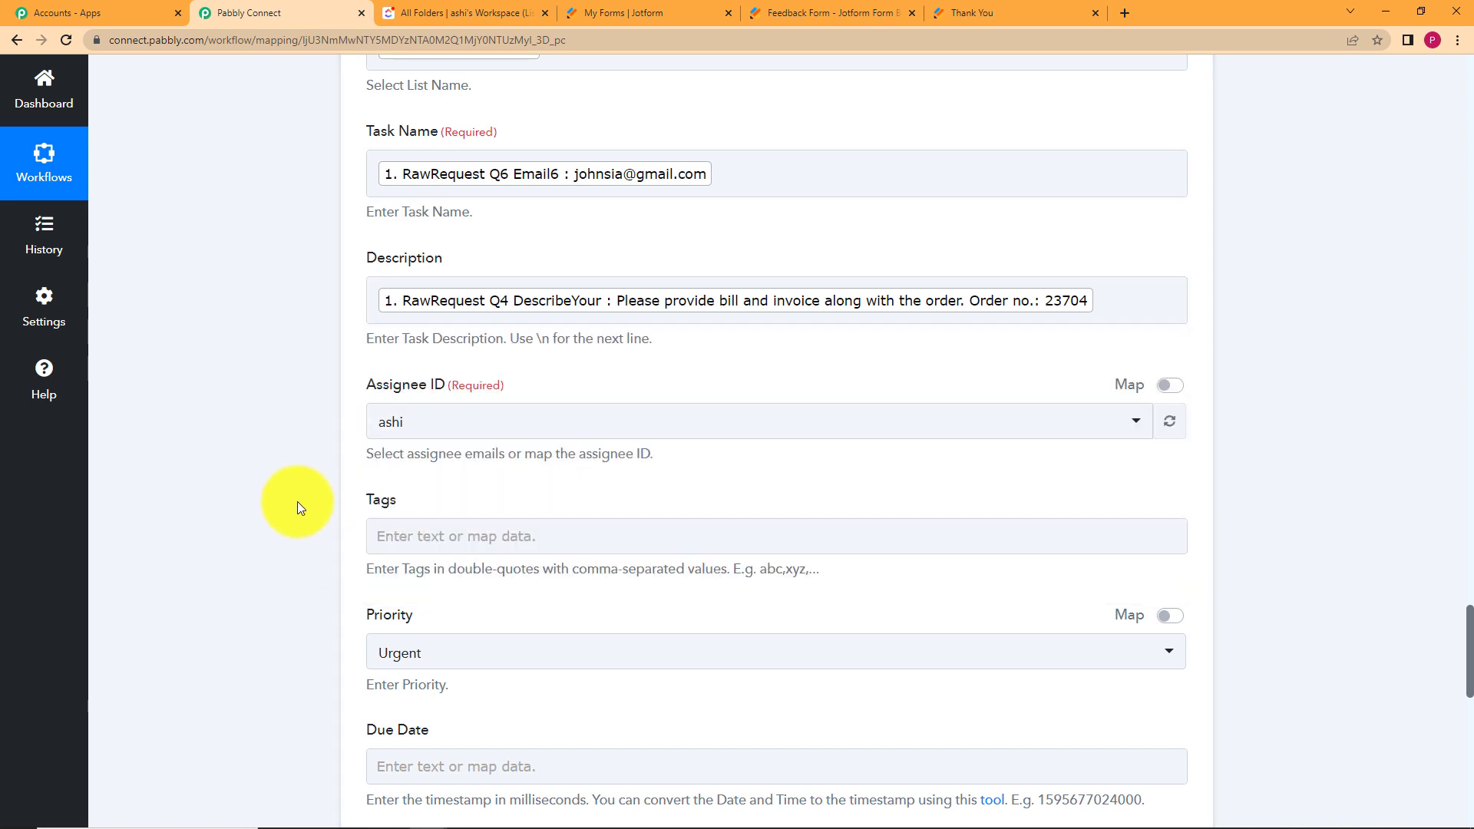
pyautogui.click(649, 299)
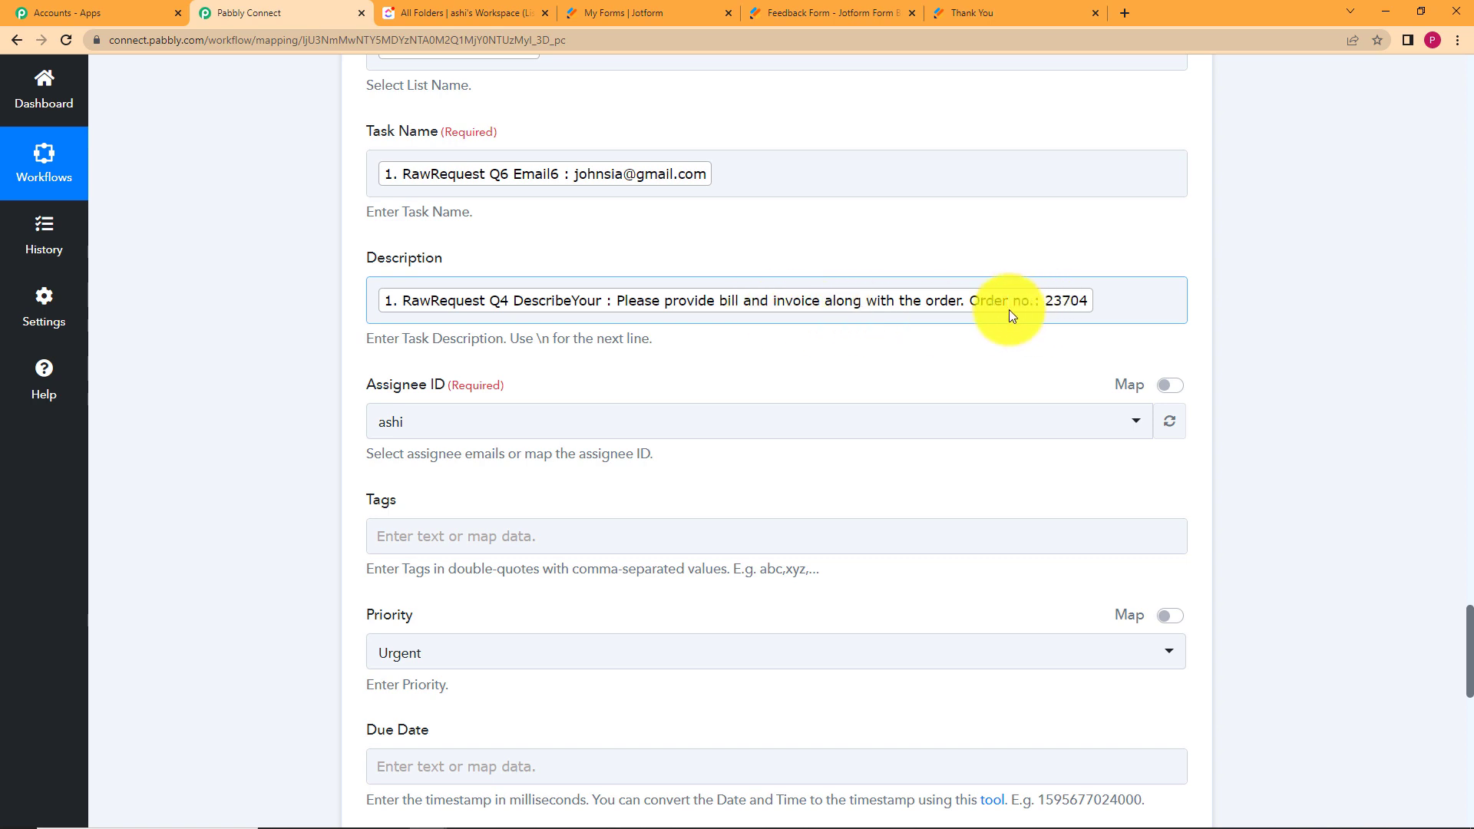
# Keep the current assignee and set the task priority to Normal.
pyautogui.click(440, 430)
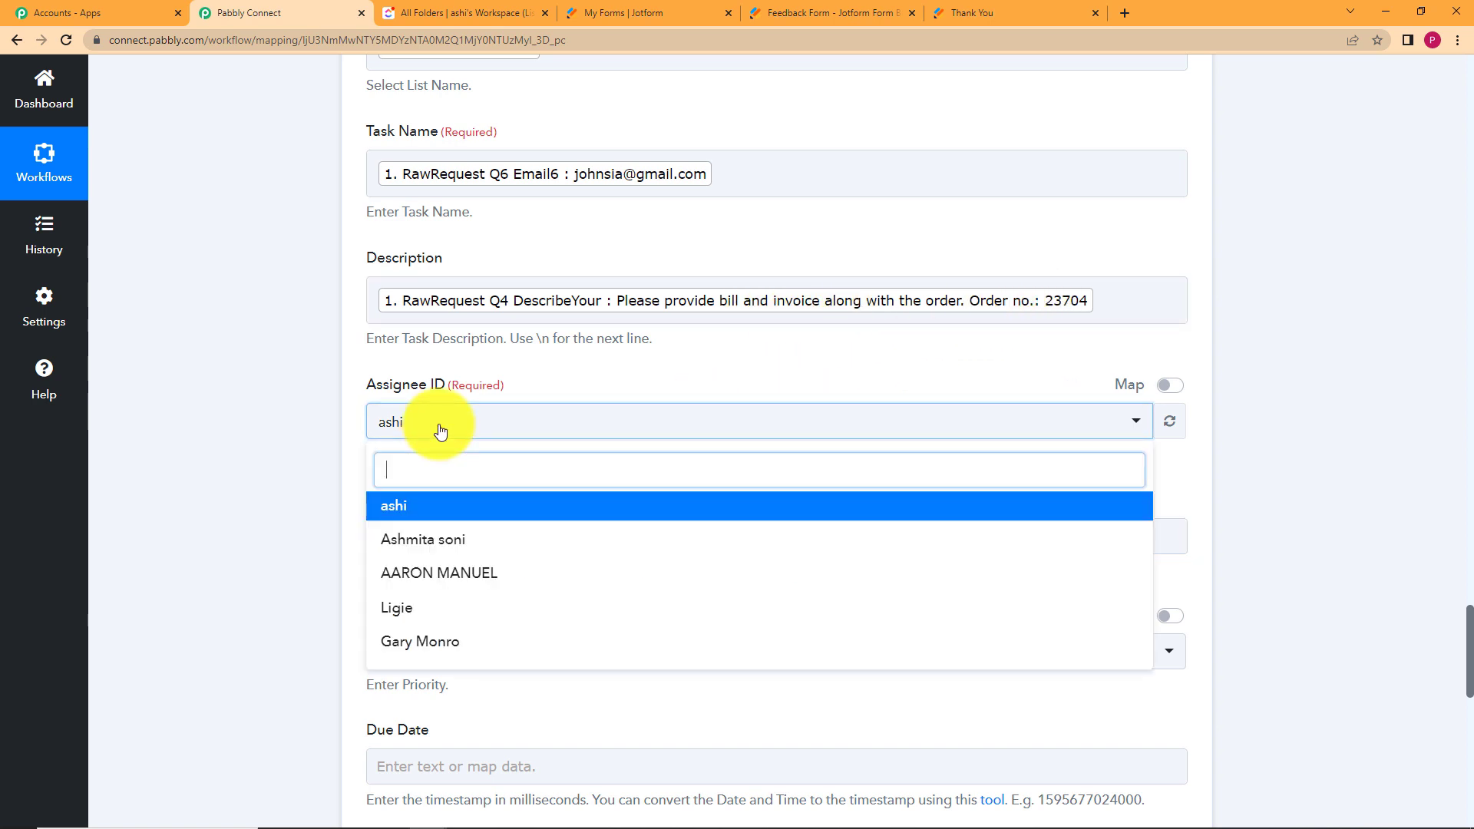
pyautogui.click(461, 509)
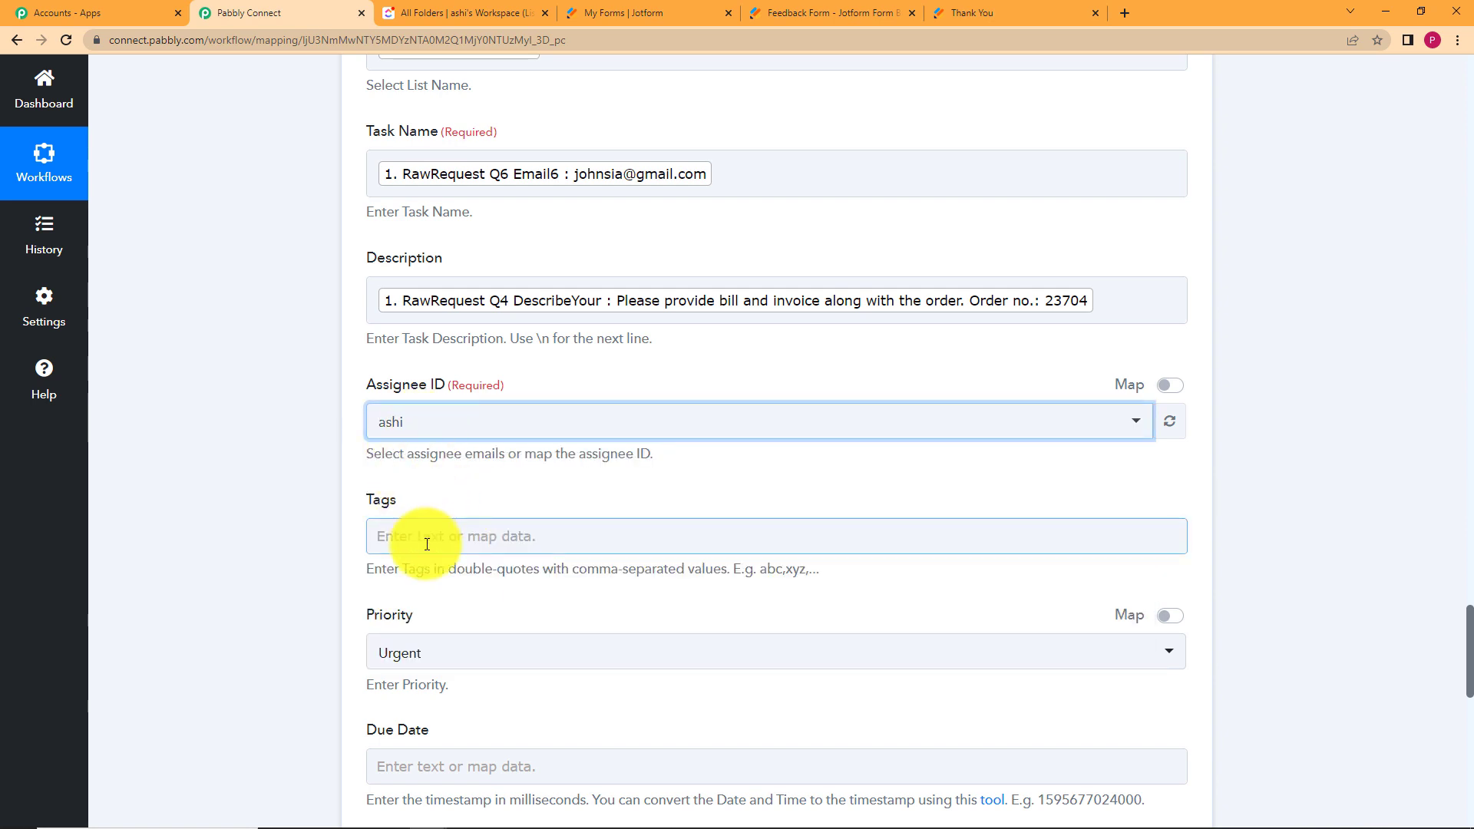
pyautogui.scroll(-2, 323, 522)
pyautogui.click(401, 490)
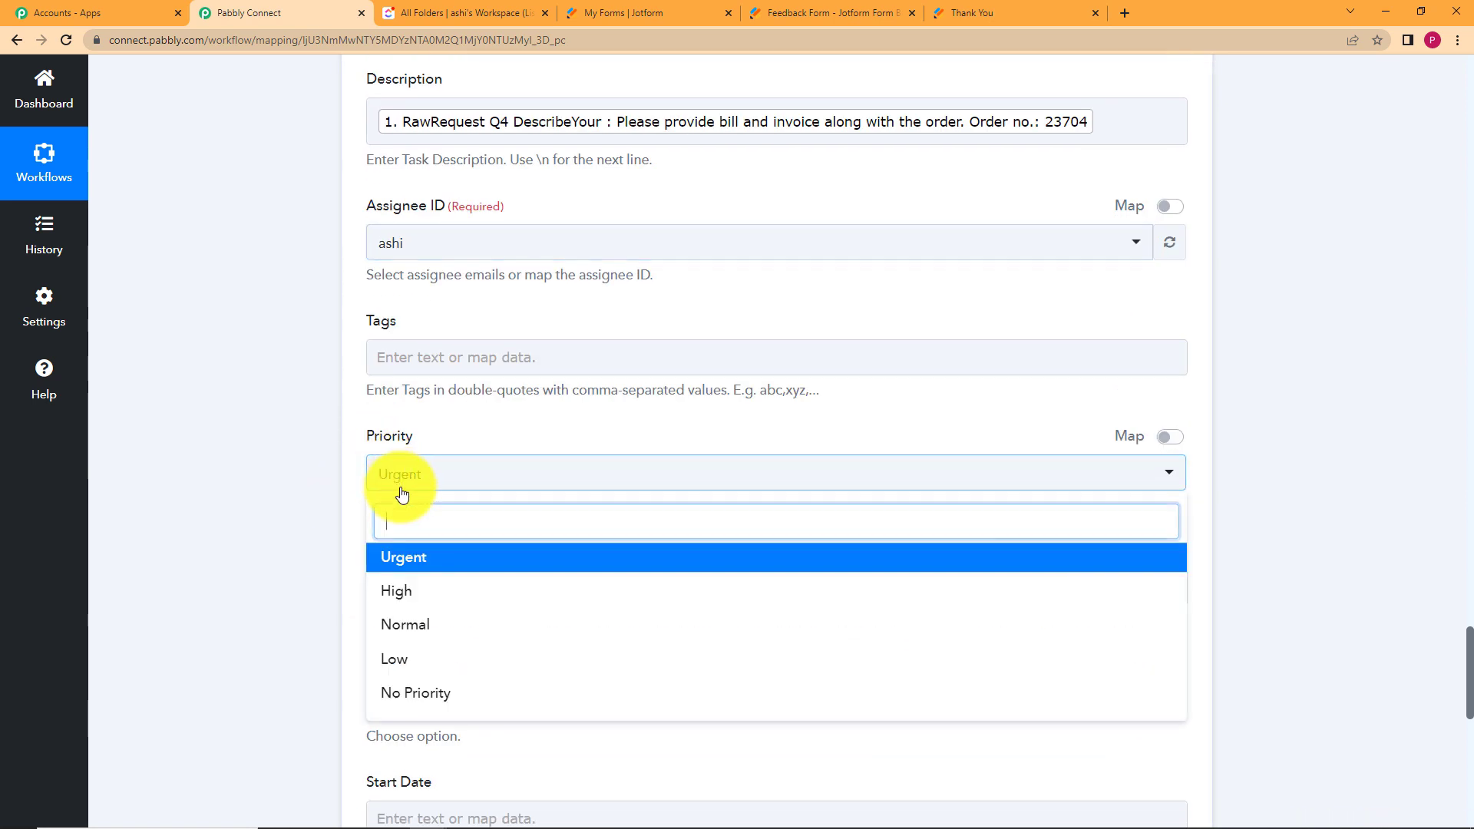
pyautogui.click(419, 628)
# Set Due Date Time to No.
pyautogui.scroll(-4, 319, 607)
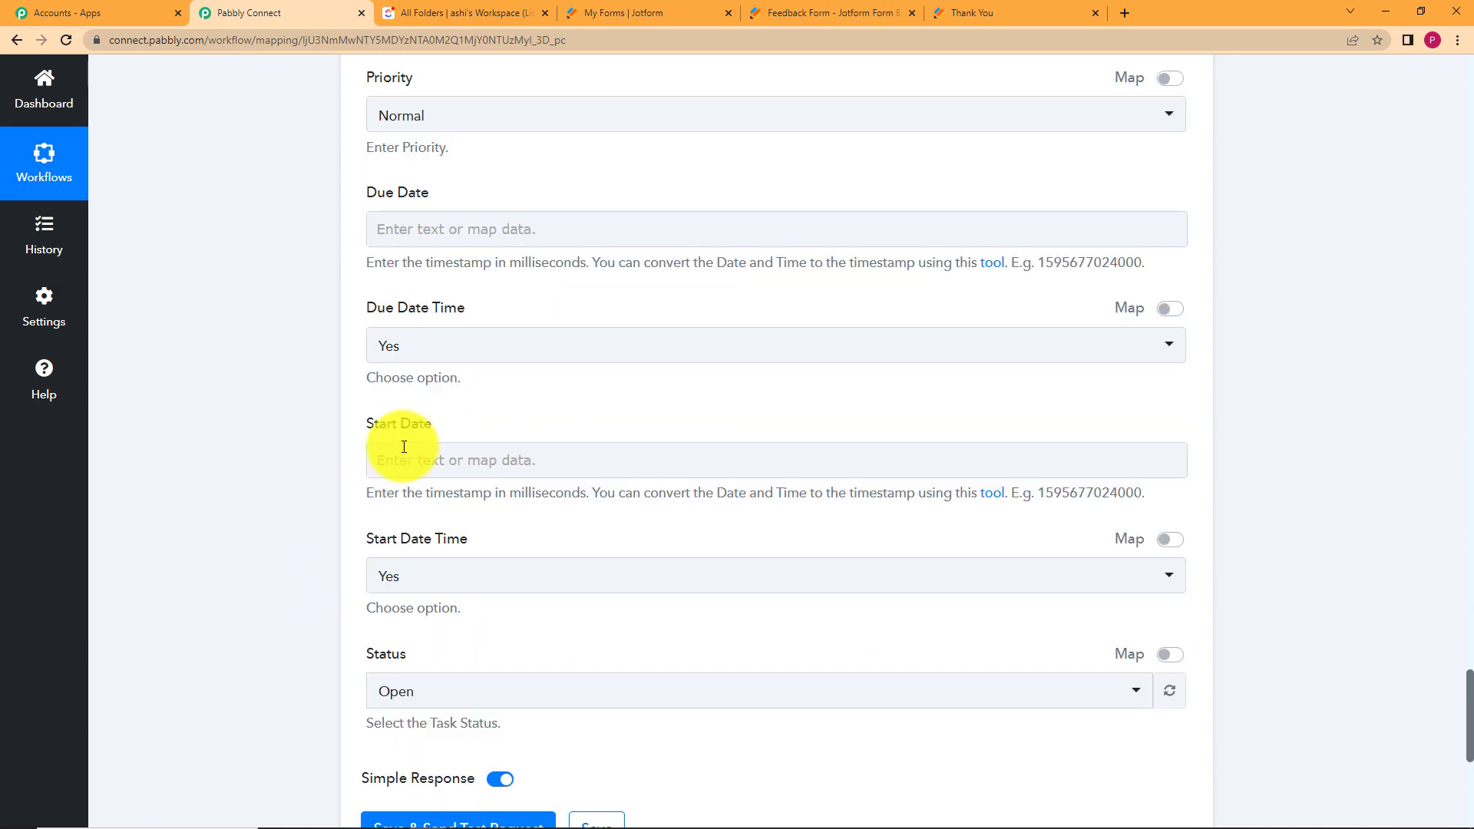
pyautogui.click(450, 338)
pyautogui.click(464, 464)
pyautogui.click(320, 463)
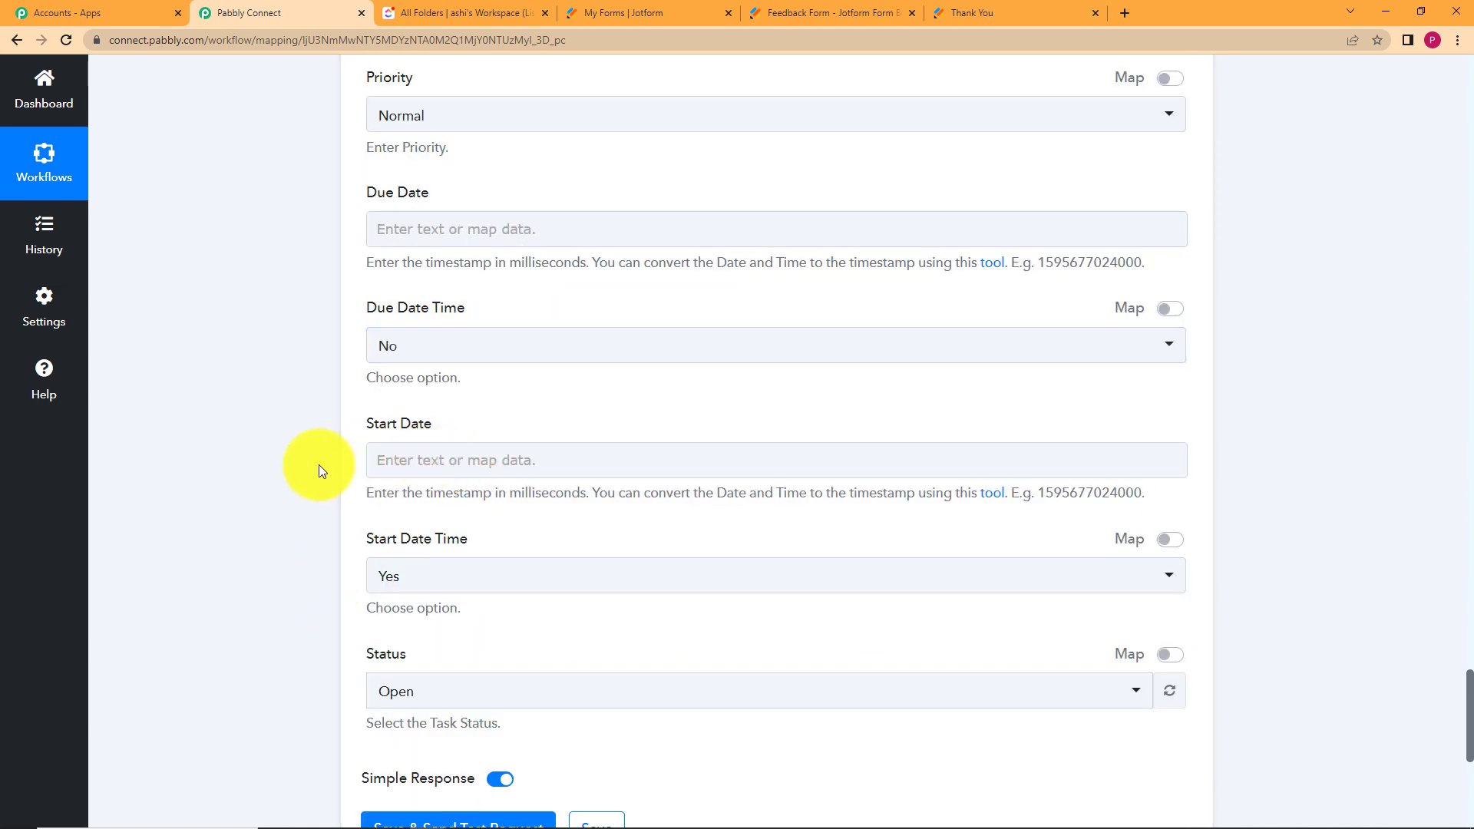
pyautogui.scroll(-5, 326, 486)
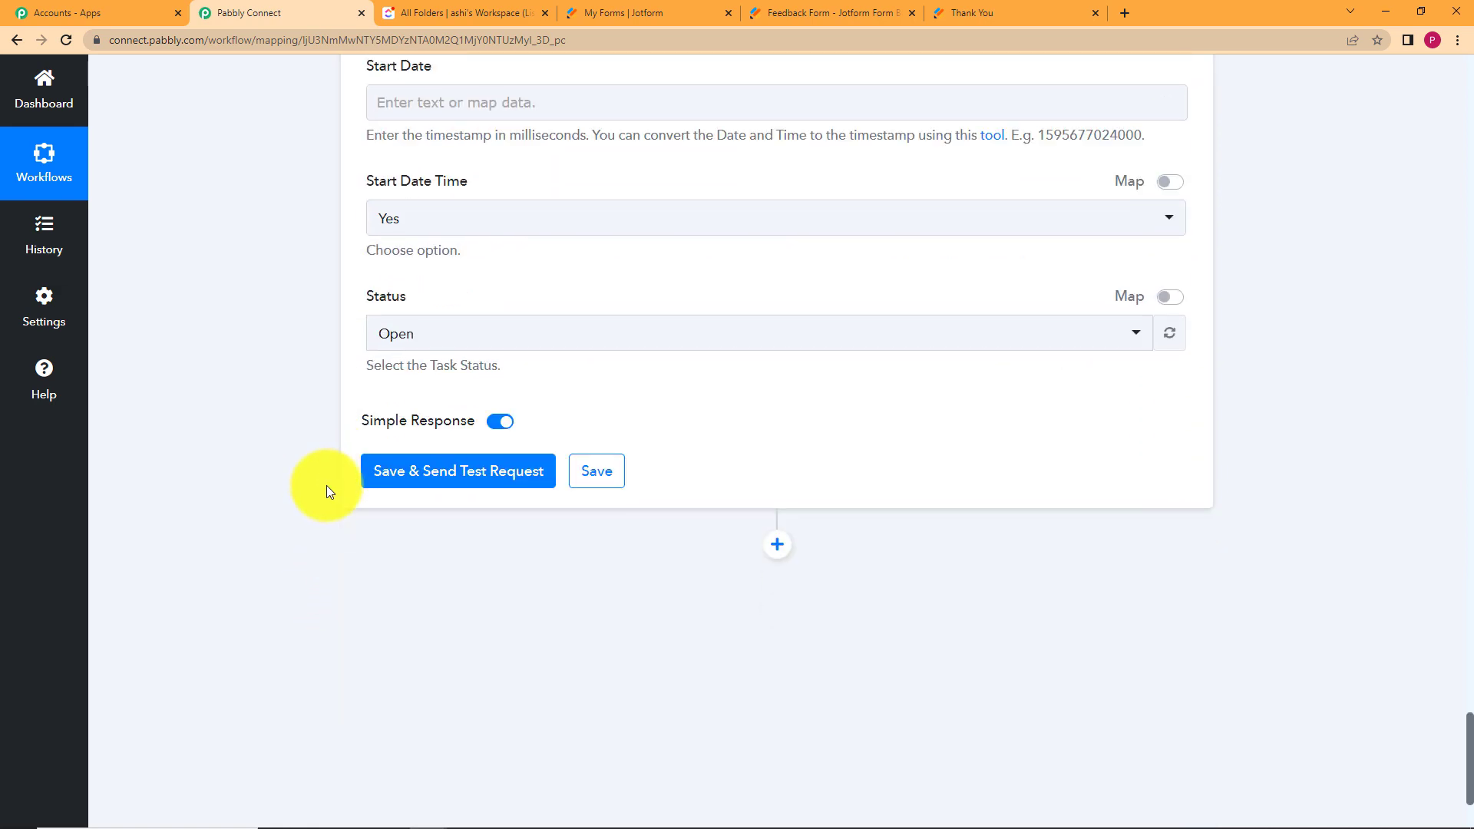
# Send a test request for the Create Task step and review the returned task Id.
pyautogui.click(434, 468)
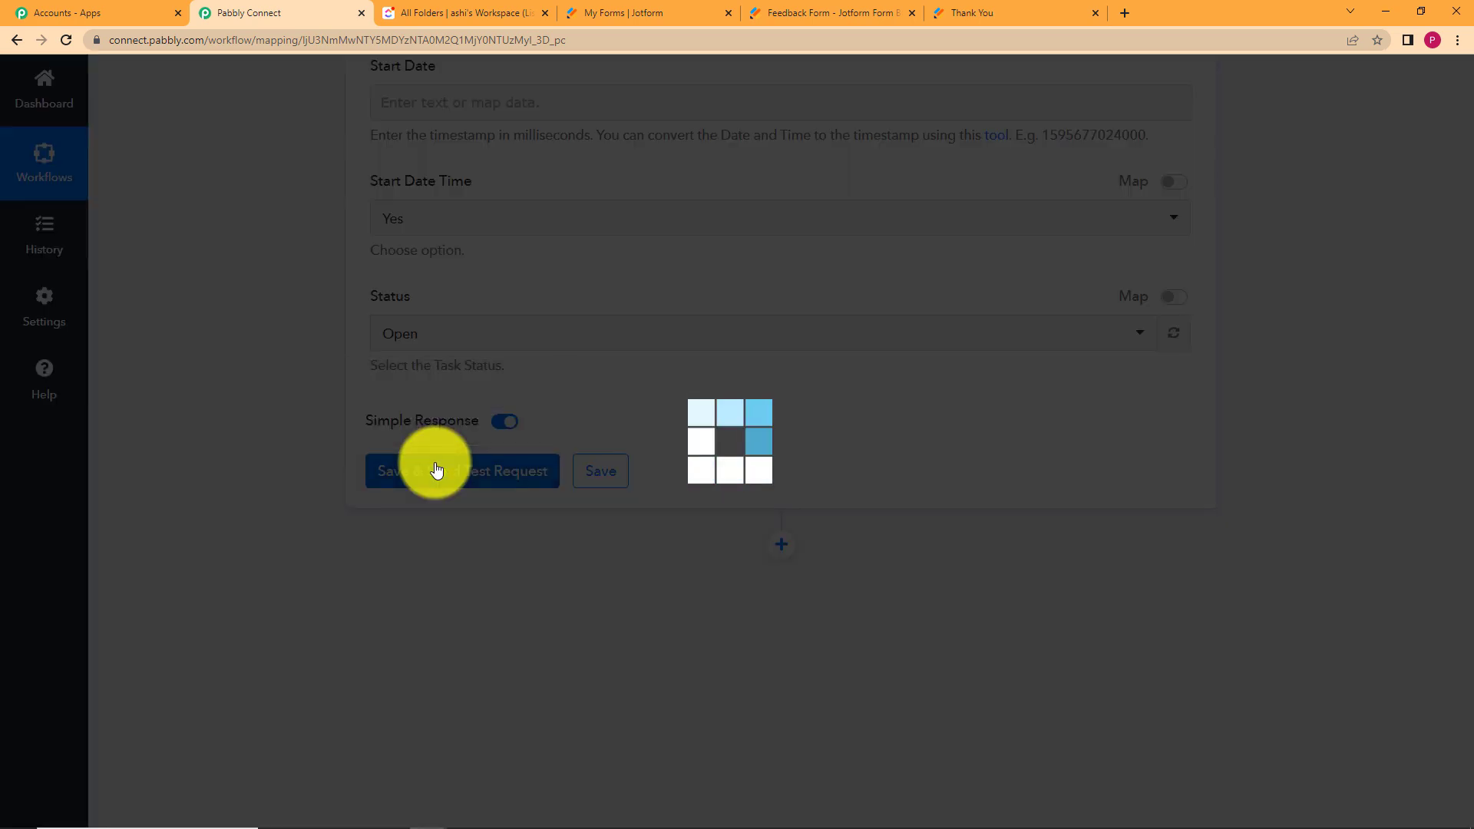
pyautogui.scroll(-2, 319, 496)
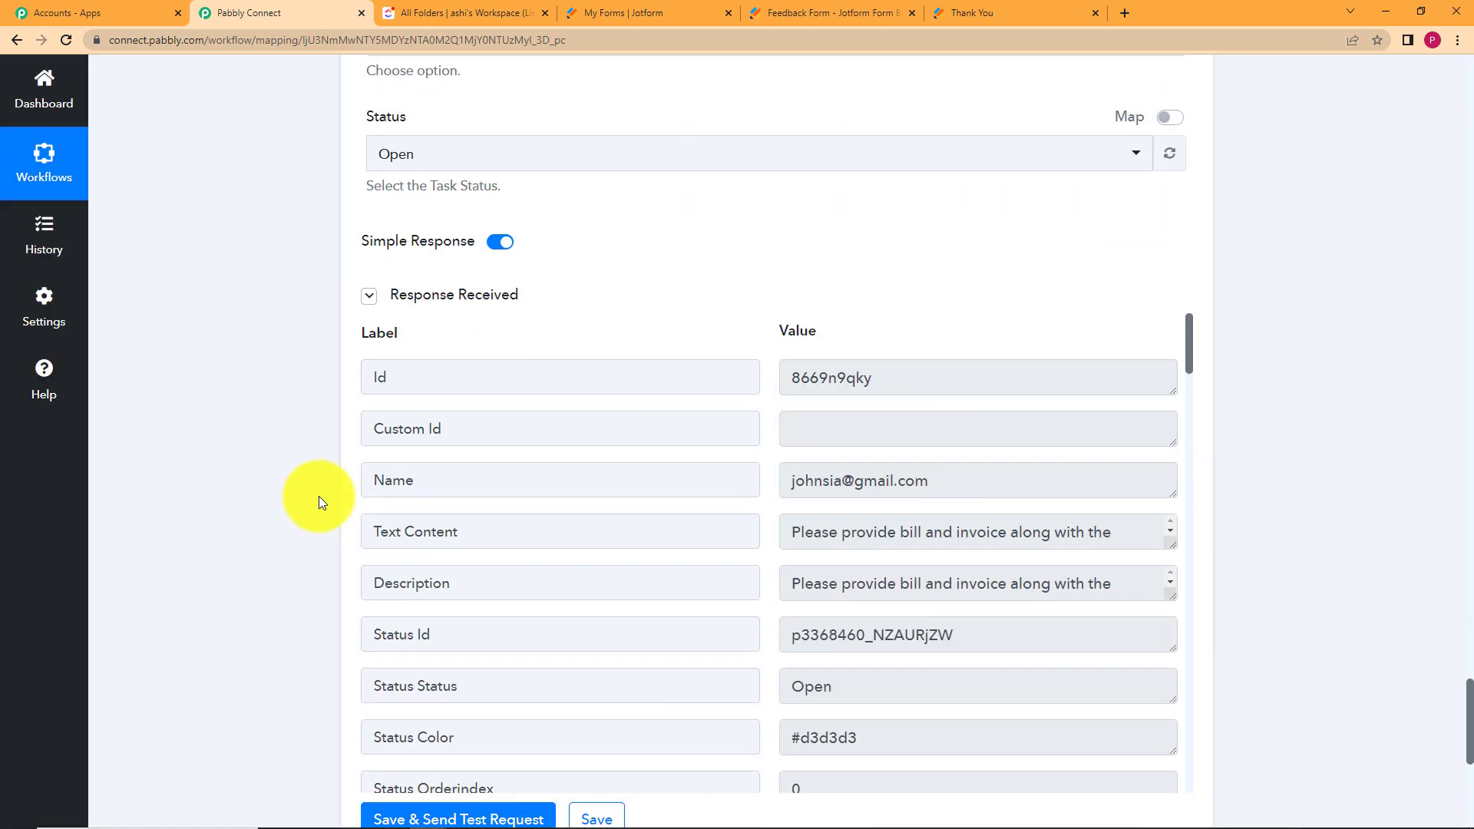
pyautogui.moveTo(870, 393); pyautogui.dragTo(763, 372)
pyautogui.click(771, 338)
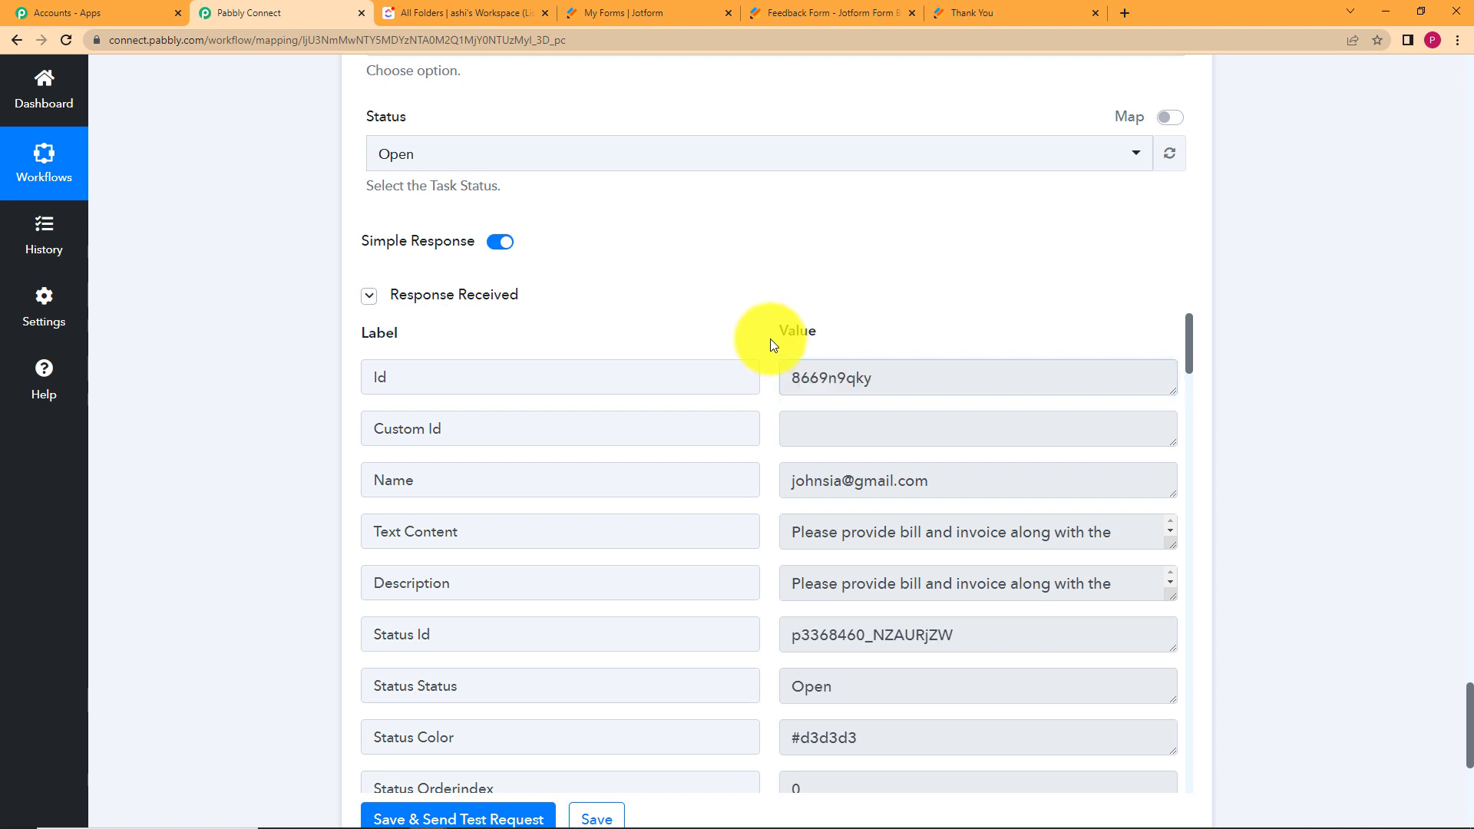
pyautogui.scroll(-2, 756, 358)
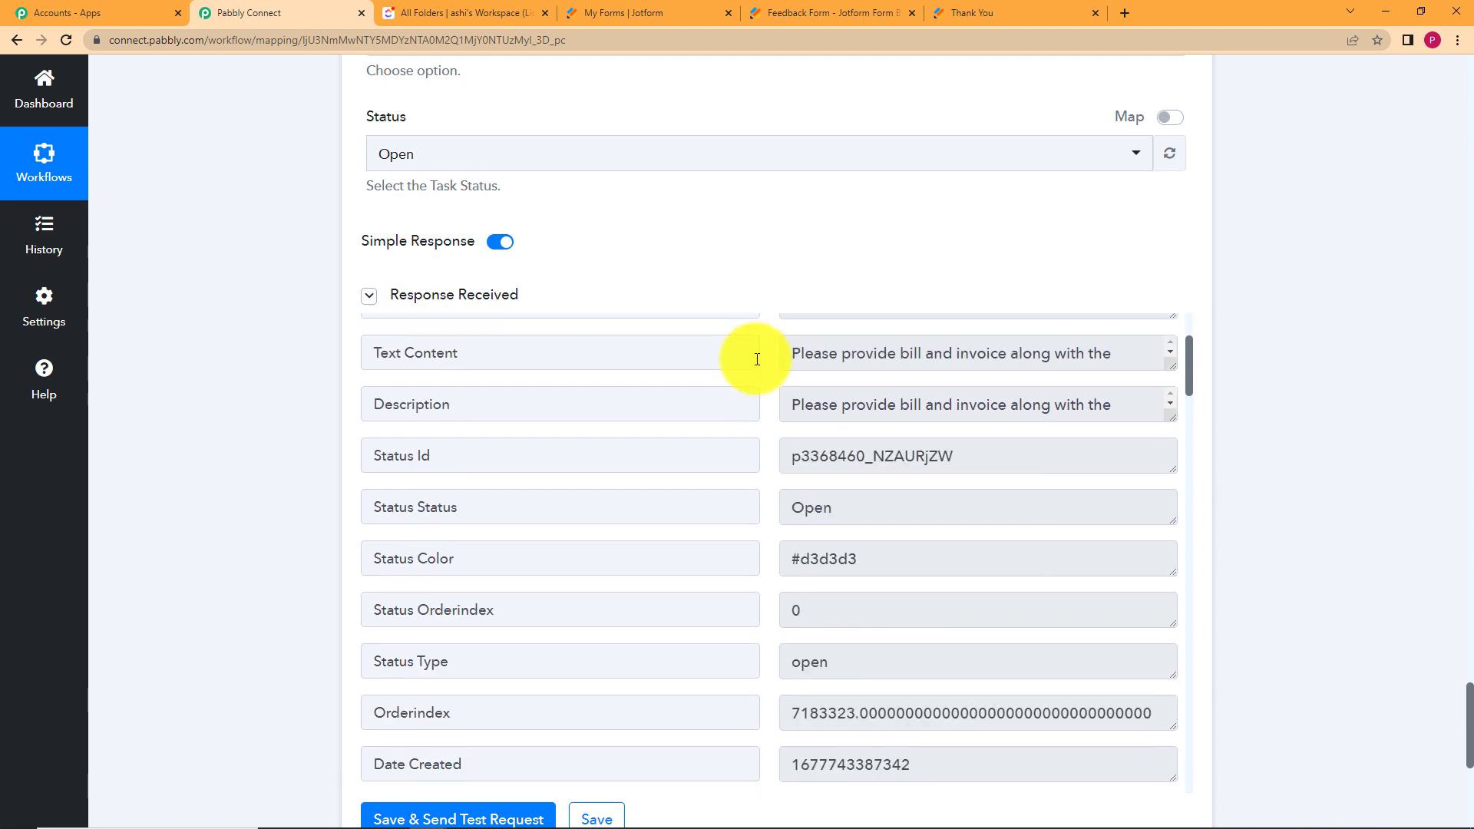
pyautogui.scroll(2, 849, 413)
# Review the returned task name, then save the Create Task step and confirm.
pyautogui.moveTo(940, 477); pyautogui.dragTo(758, 509)
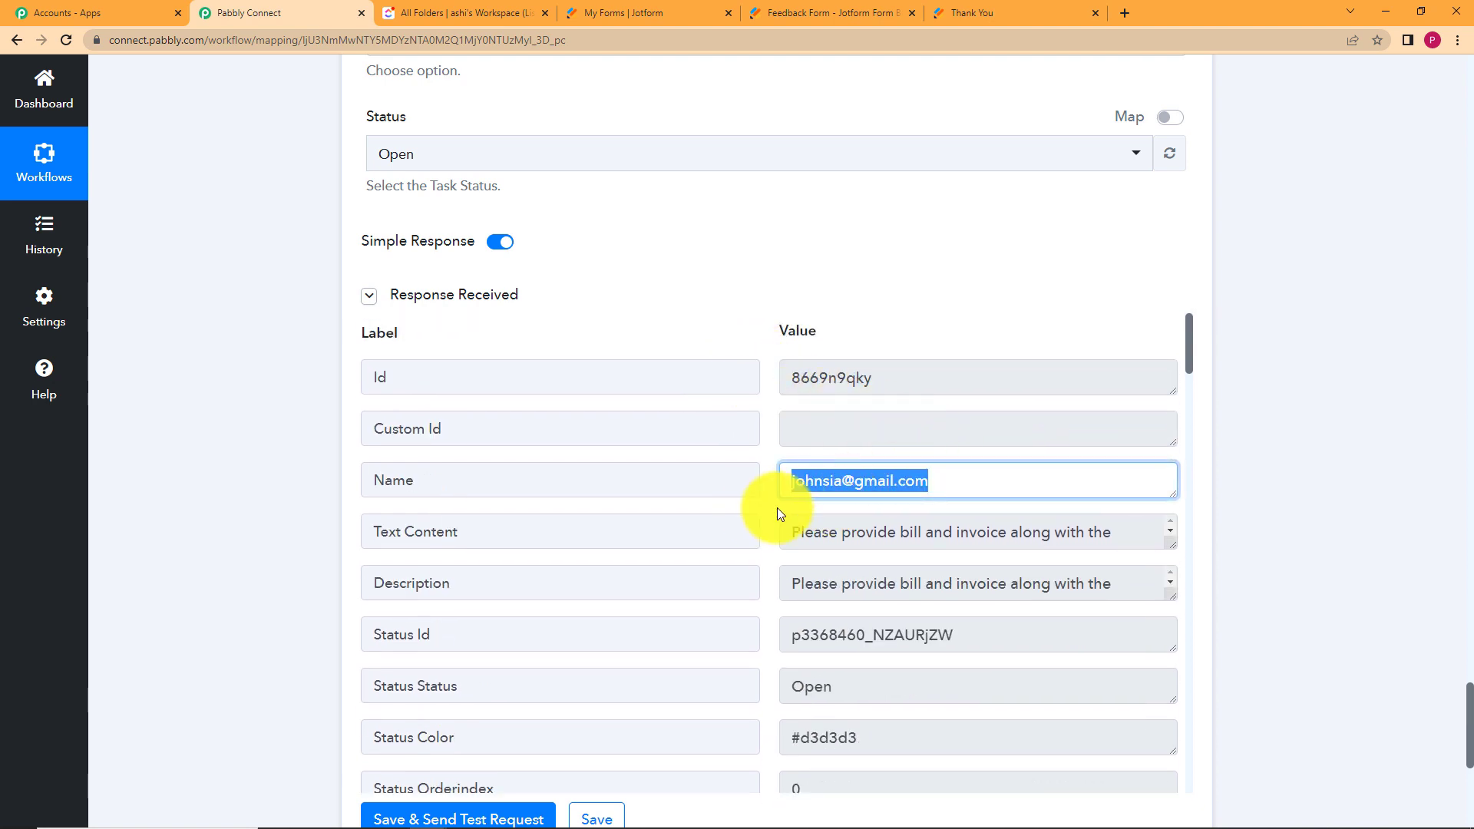
pyautogui.click(777, 509)
pyautogui.scroll(-5, 777, 505)
pyautogui.scroll(2, 850, 379)
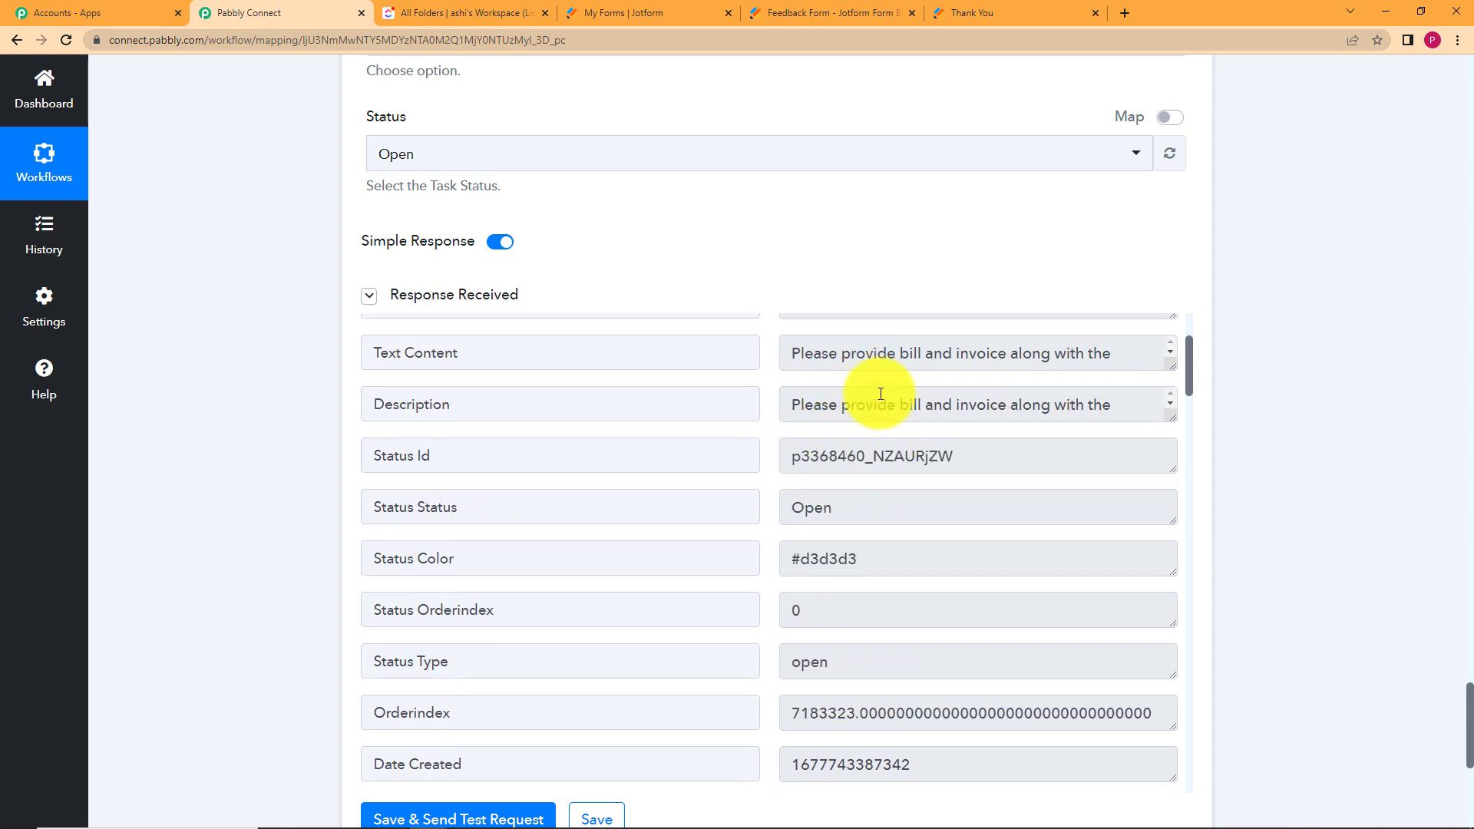
pyautogui.scroll(-10, 805, 495)
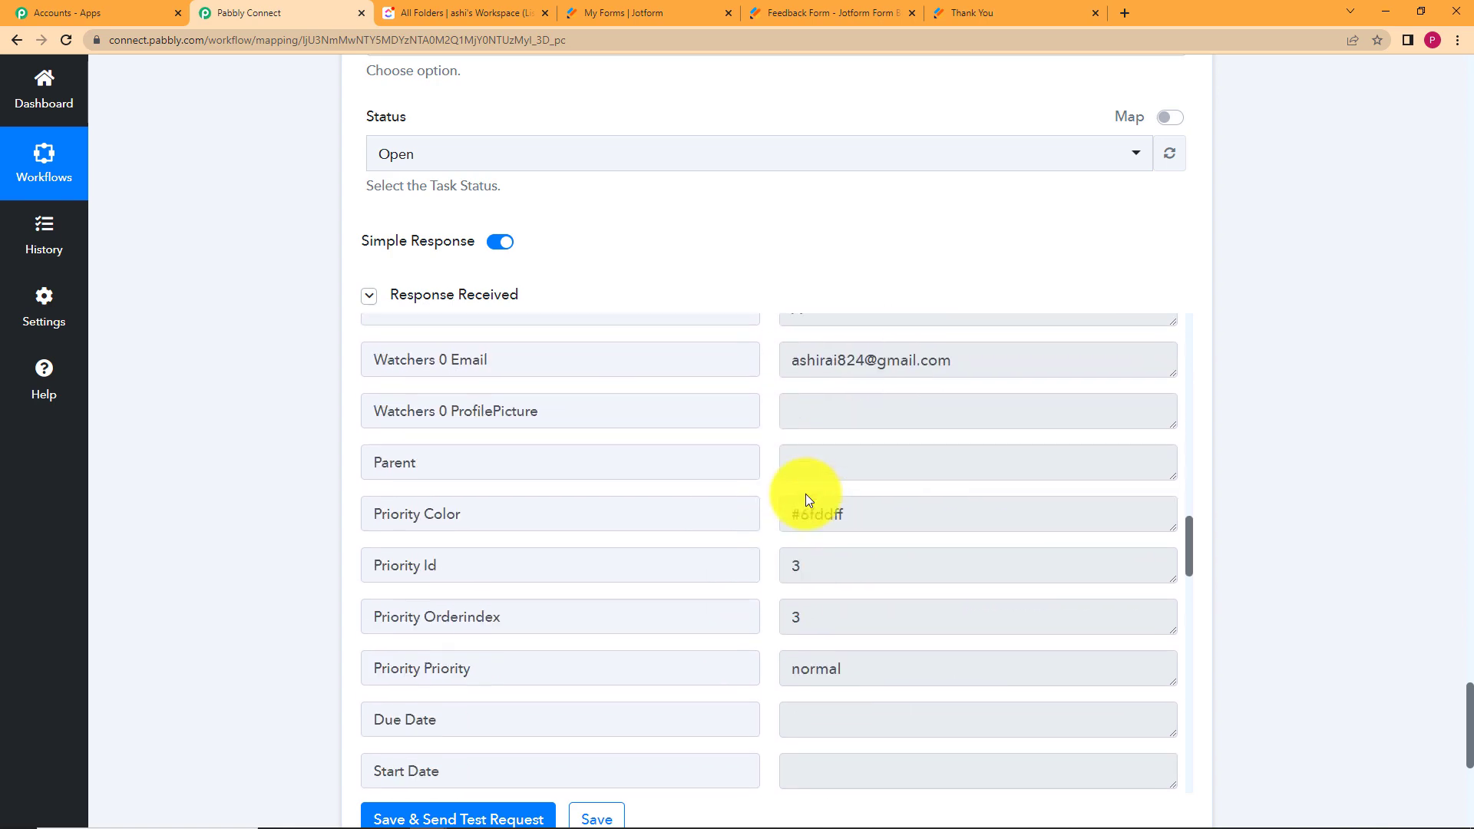
pyautogui.scroll(-15, 804, 488)
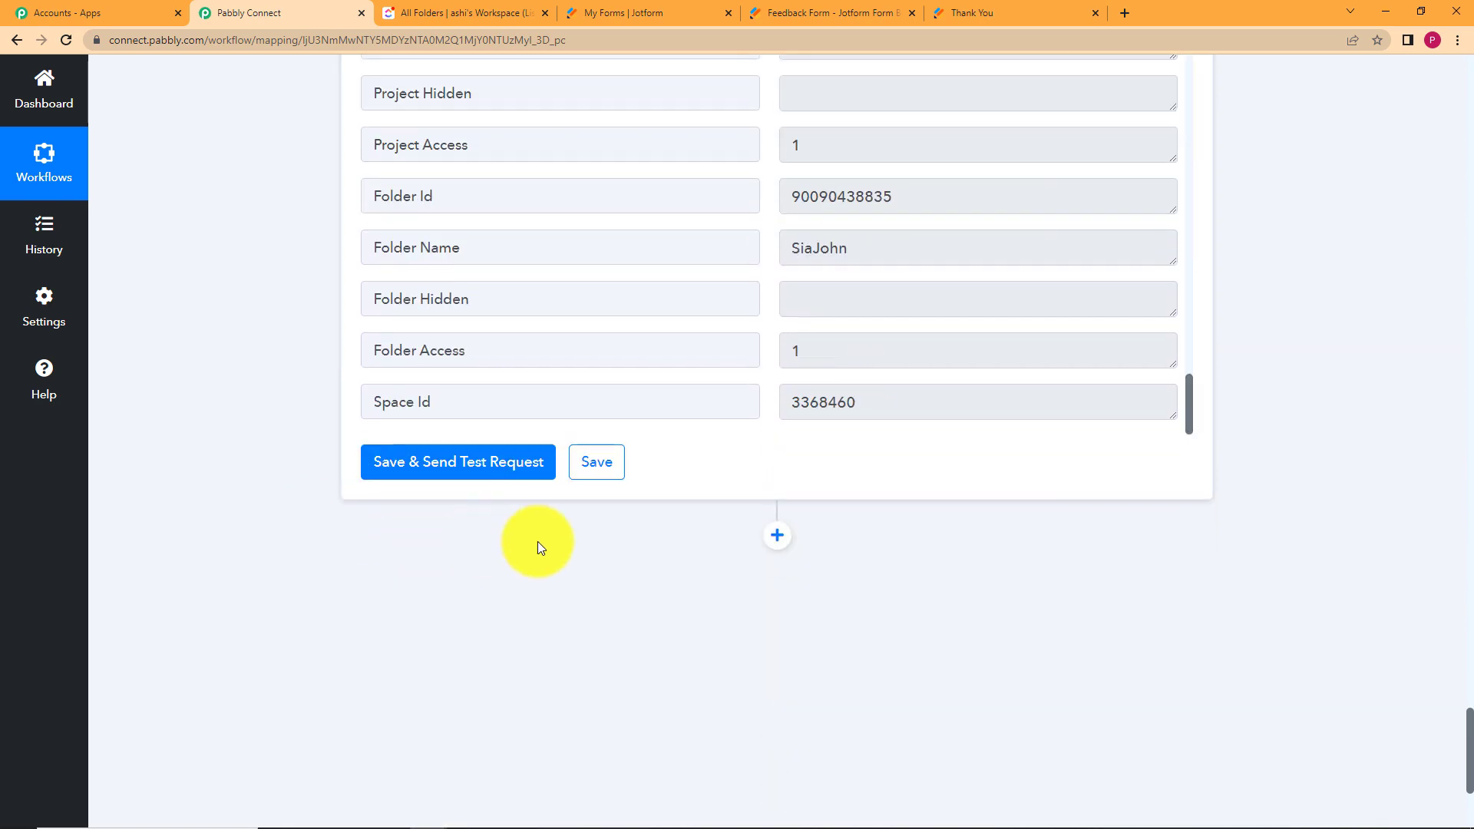
pyautogui.click(612, 464)
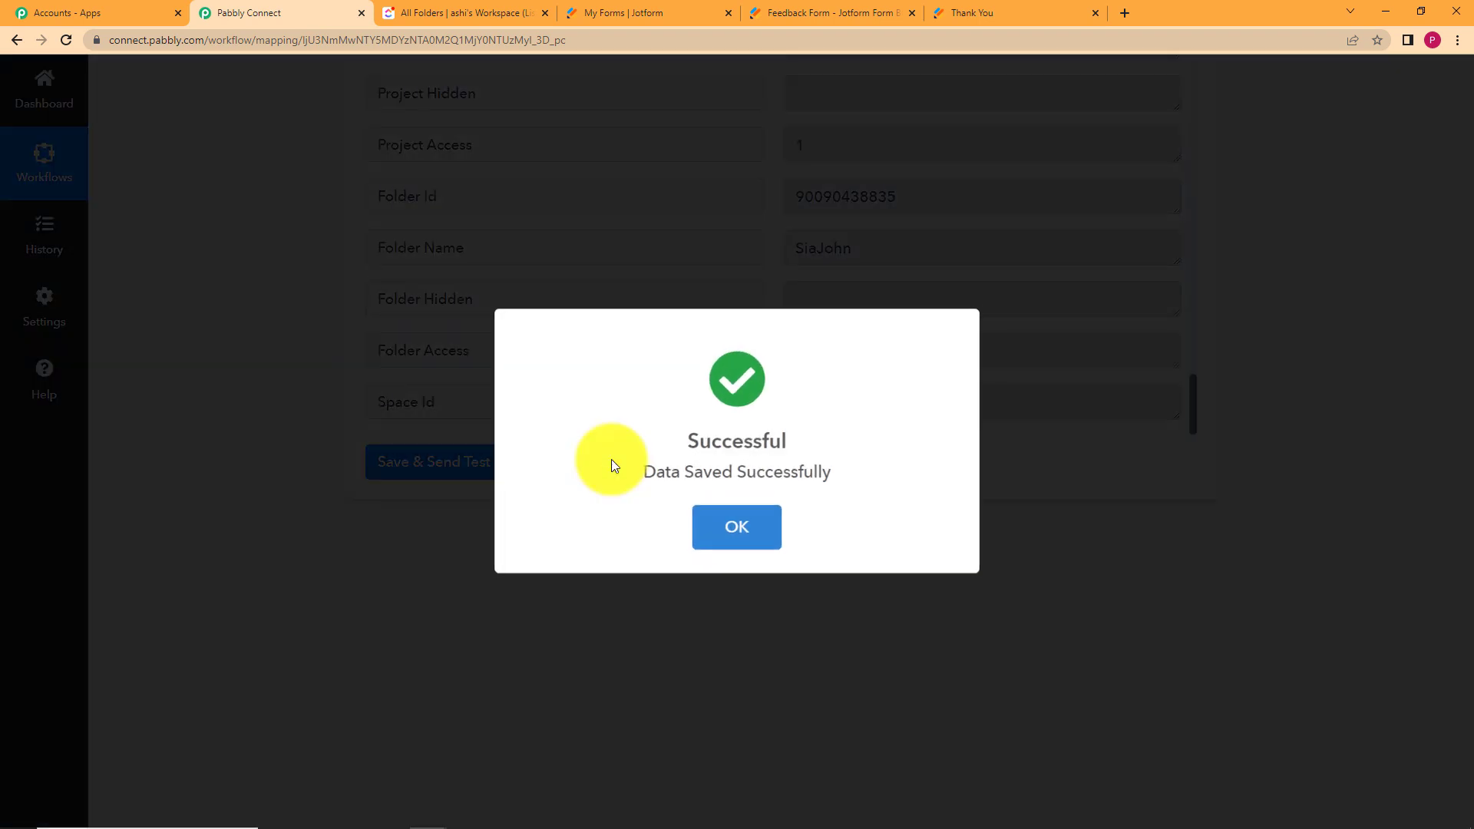
pyautogui.click(707, 521)
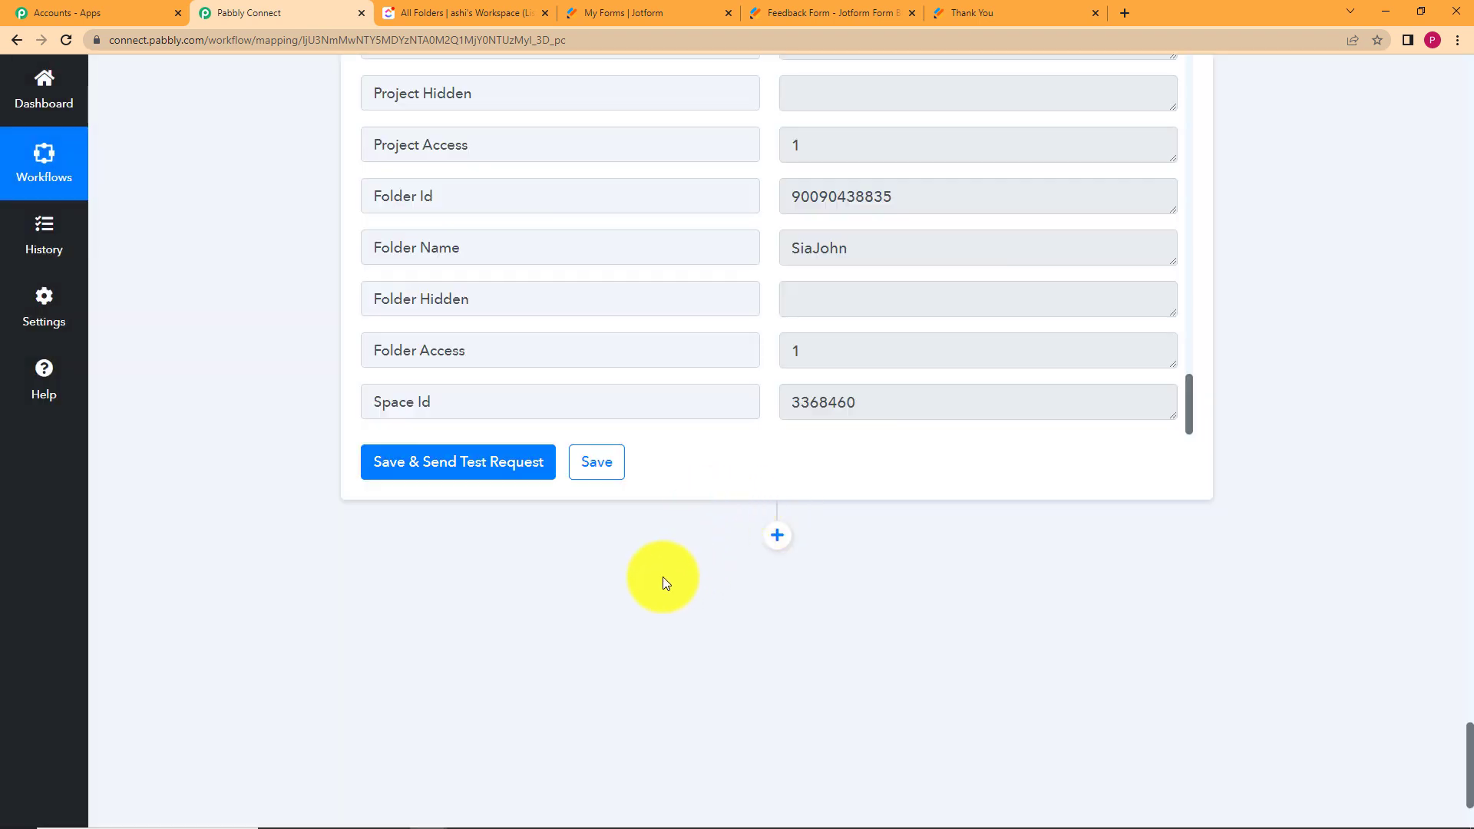
# Reload ClickUp and inspect the new Open task in the Feedback Form list.
pyautogui.click(459, 11)
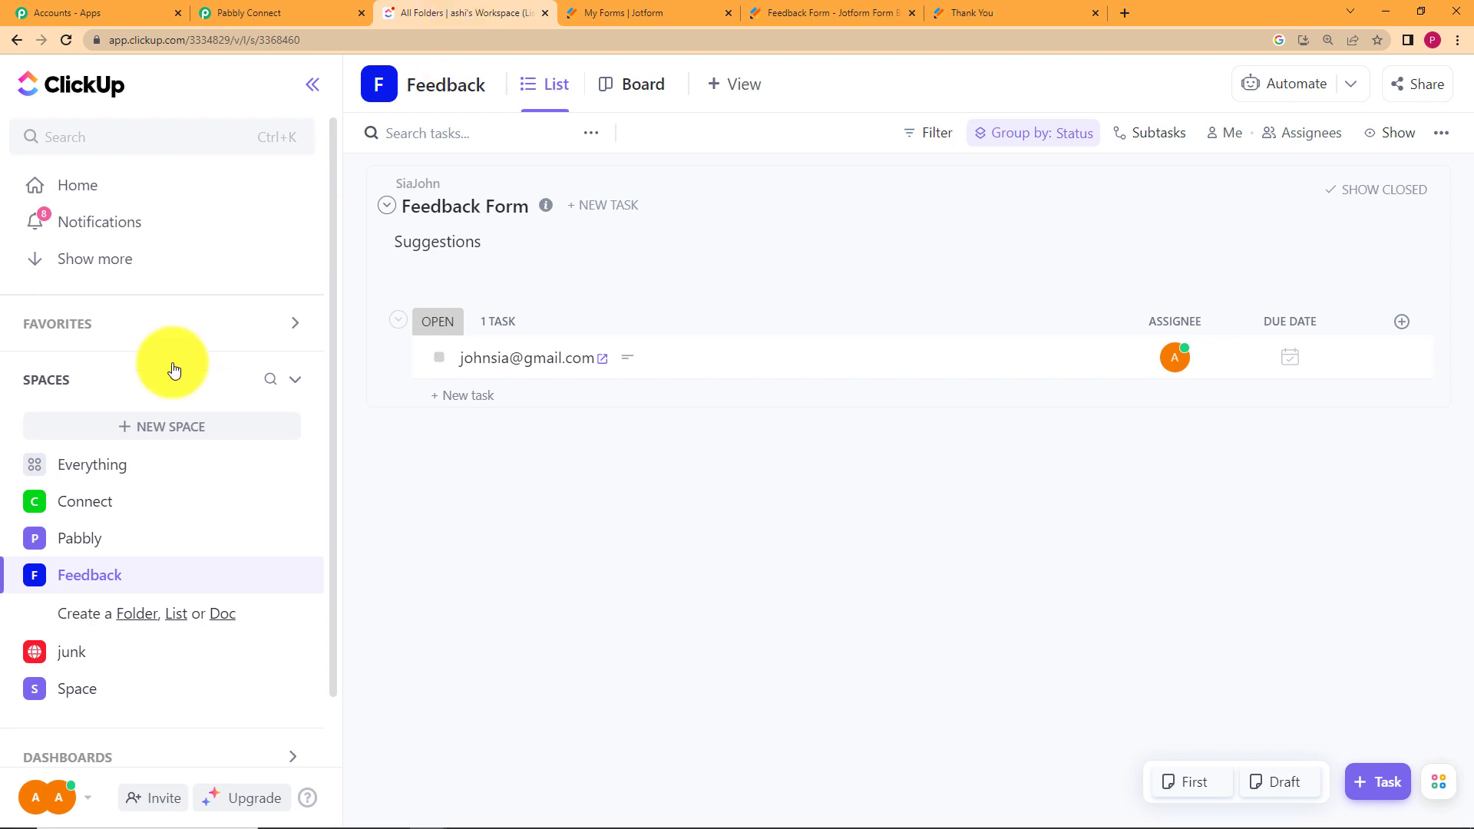
pyautogui.click(62, 44)
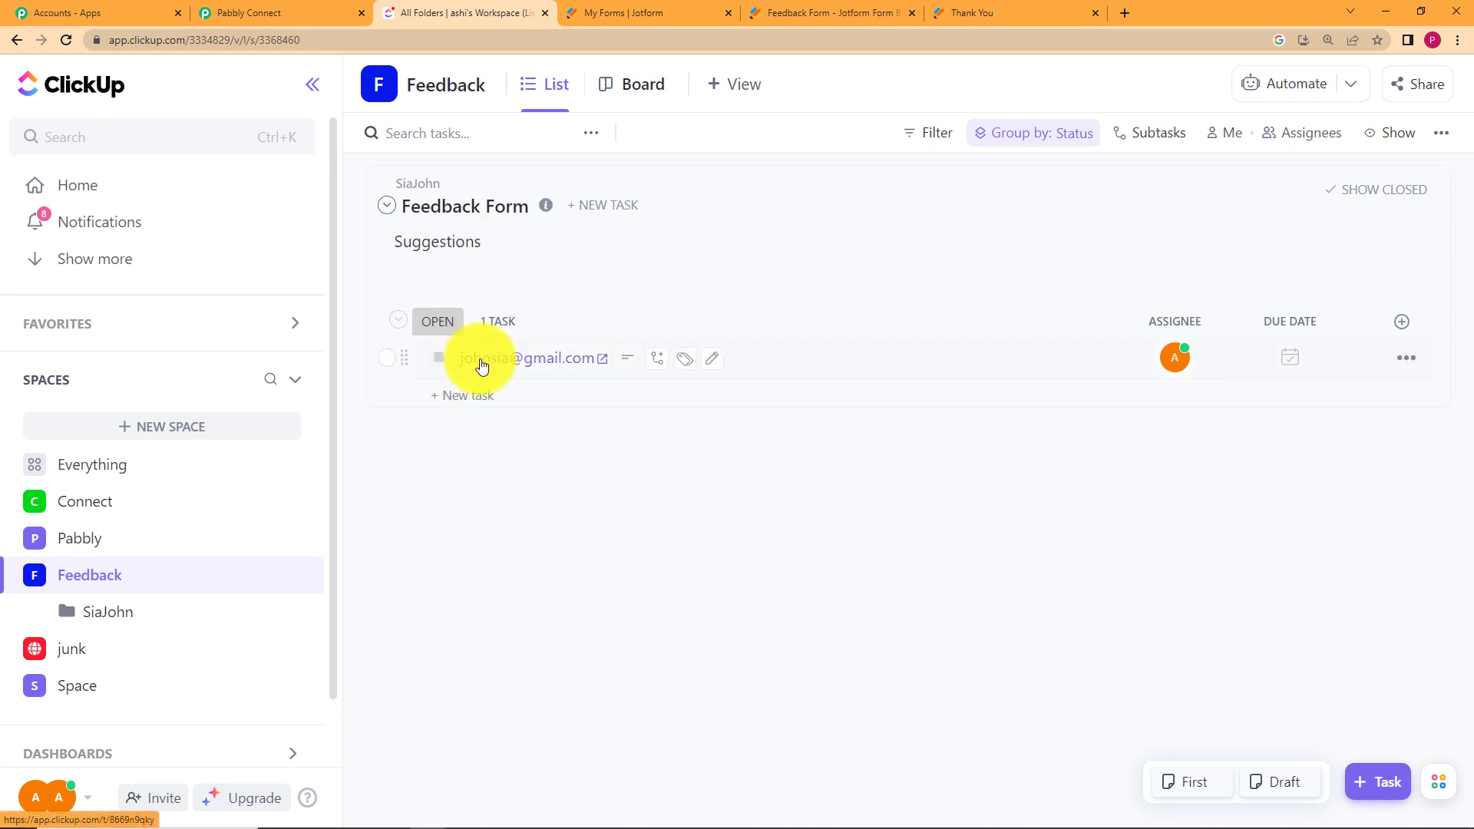
pyautogui.click(779, 371)
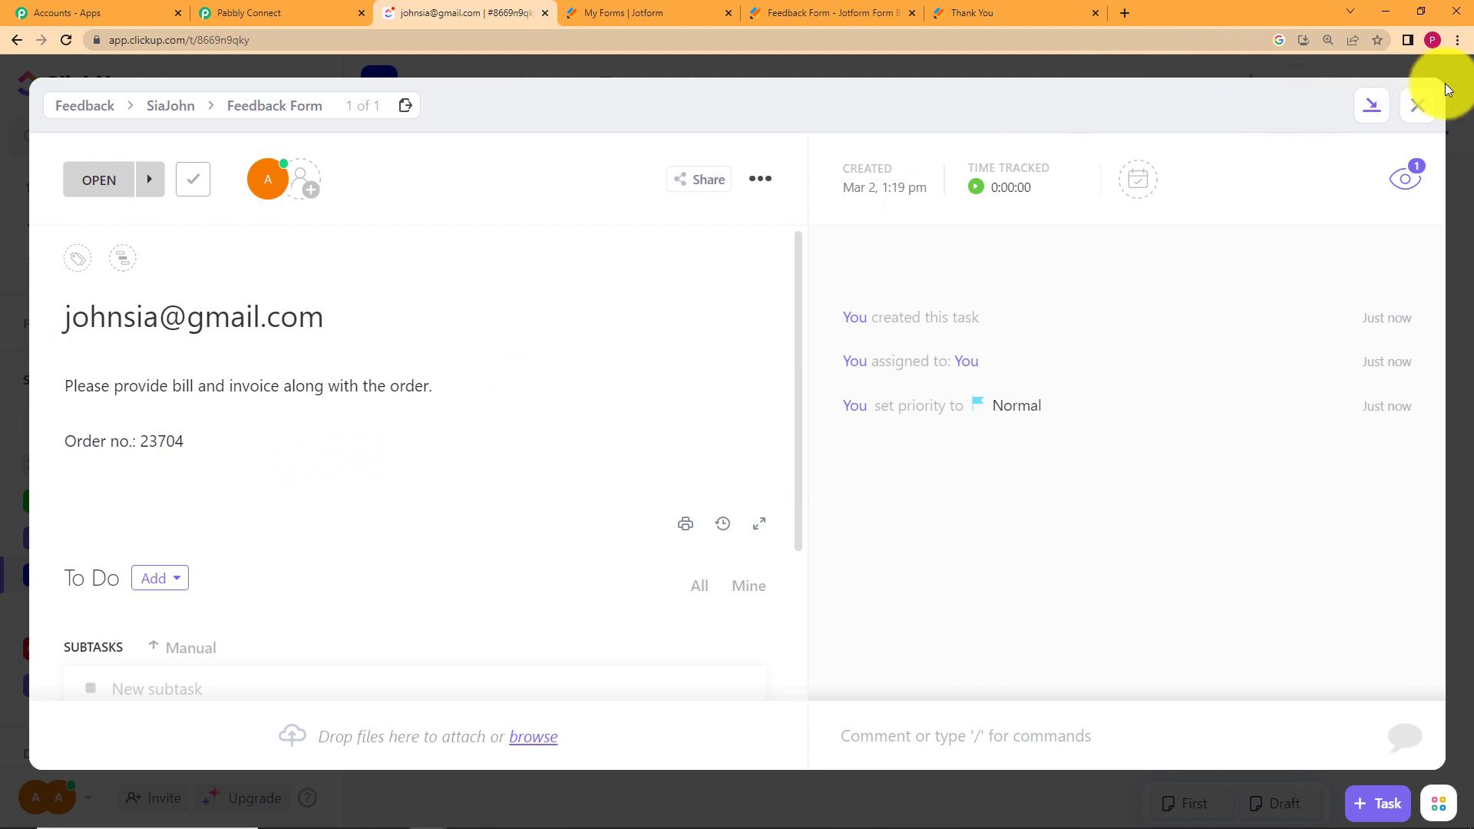
pyautogui.click(1420, 111)
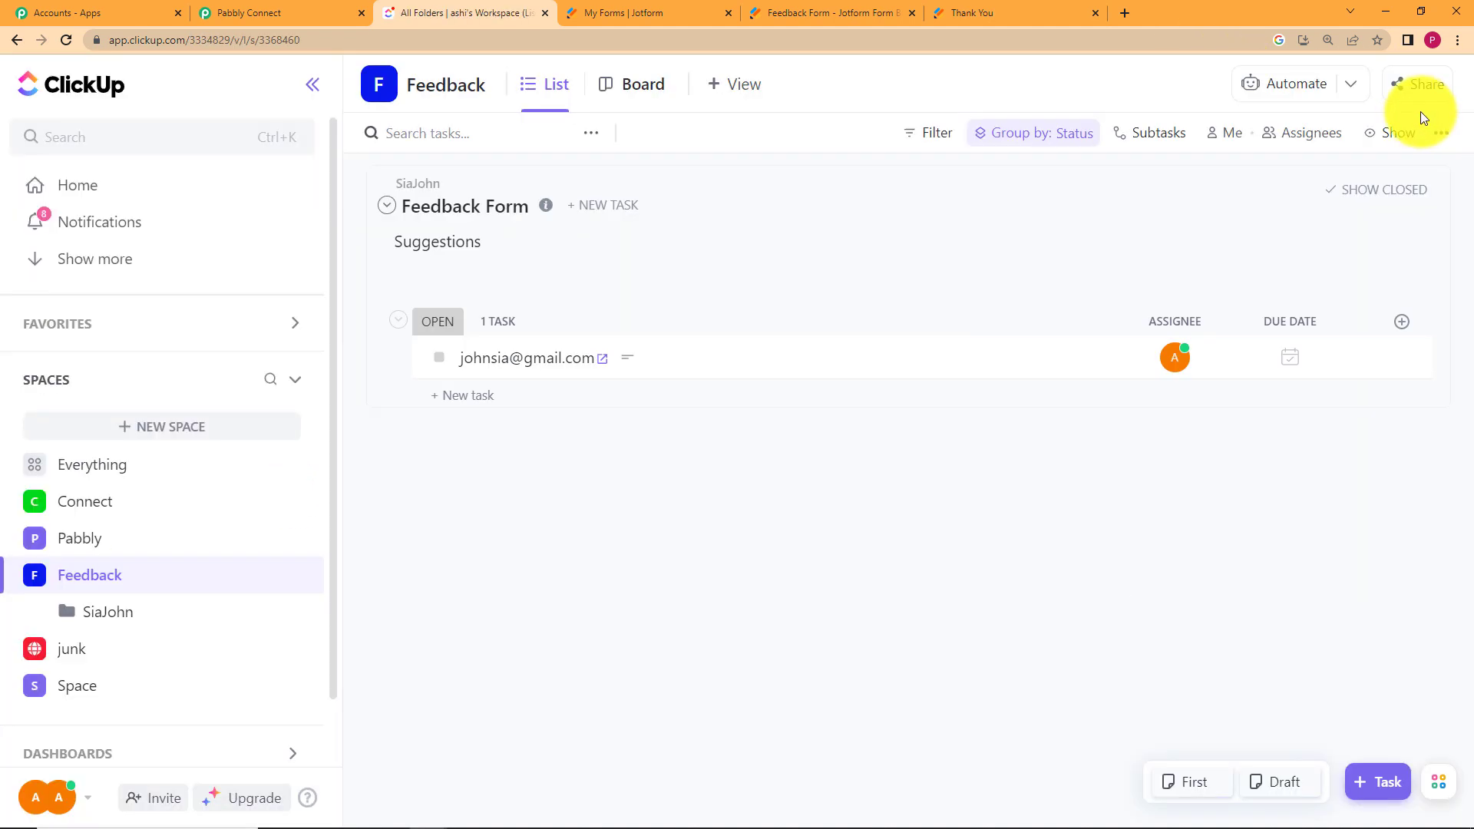
# Collapse the Create Task, Create List and Create Folder steps, then return to ClickUp's Feedback list.
pyautogui.click(261, 9)
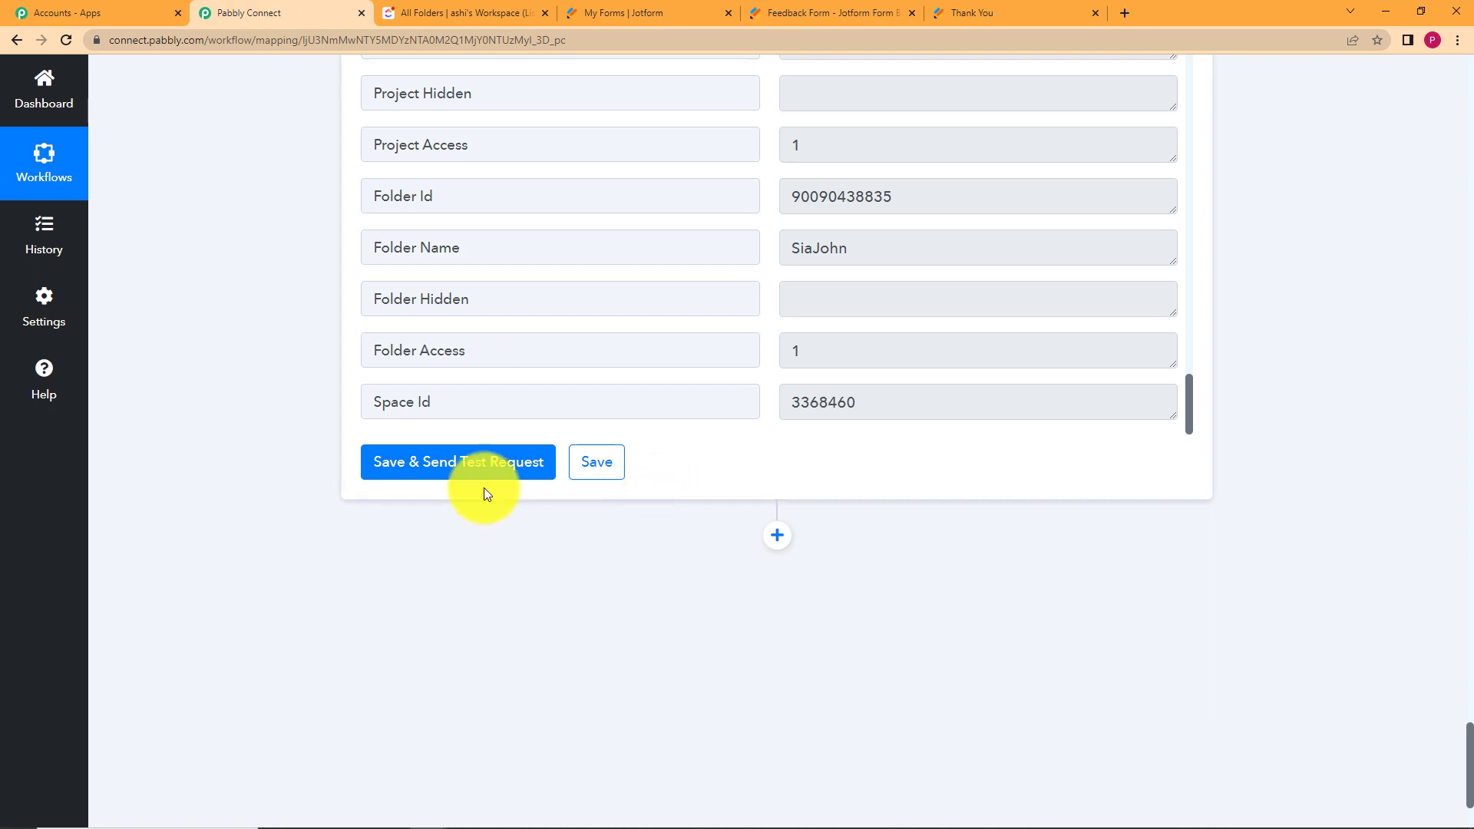
pyautogui.scroll(10, 365, 401)
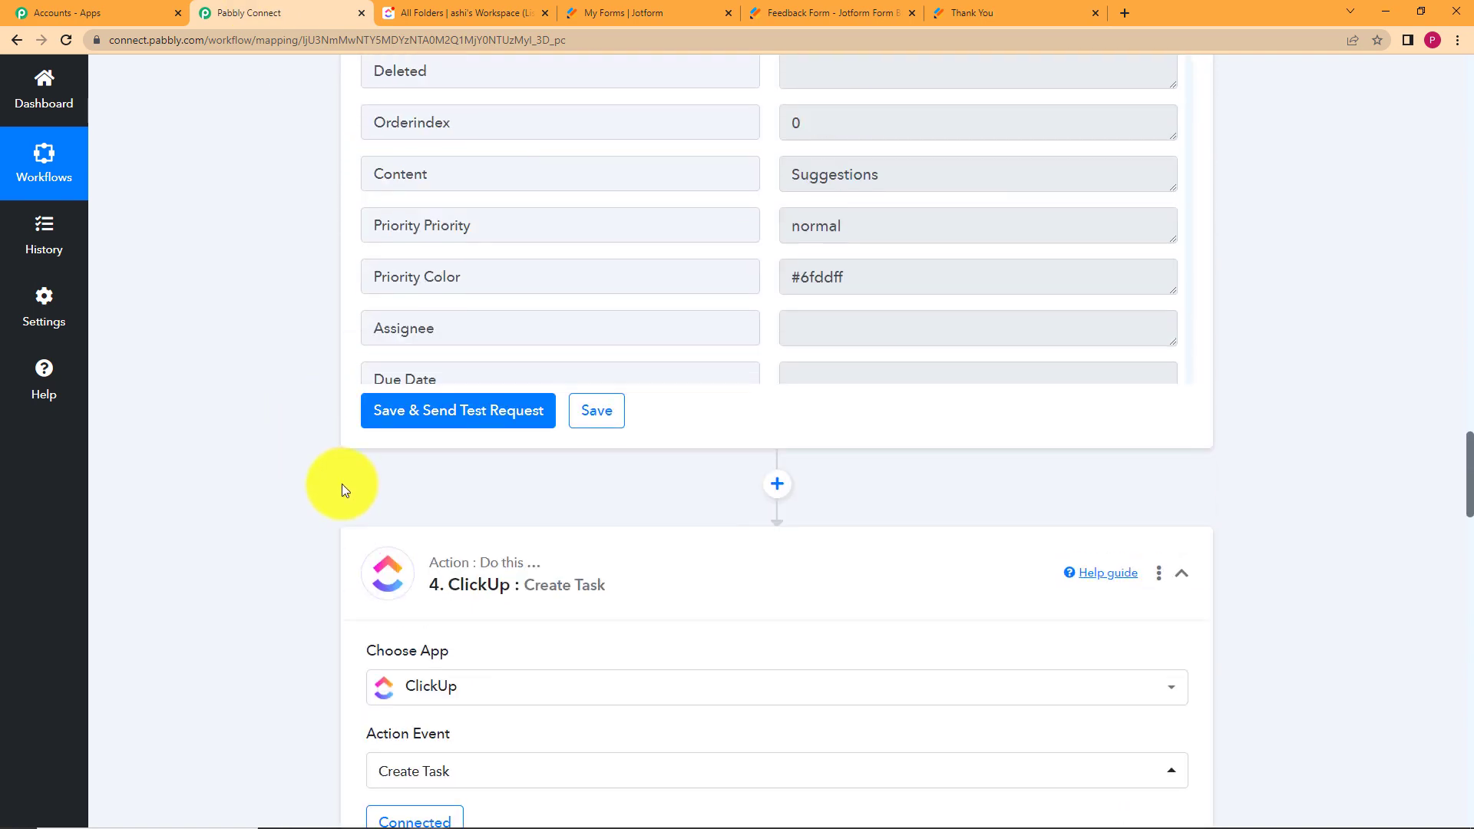
pyautogui.click(615, 544)
pyautogui.scroll(20, 164, 486)
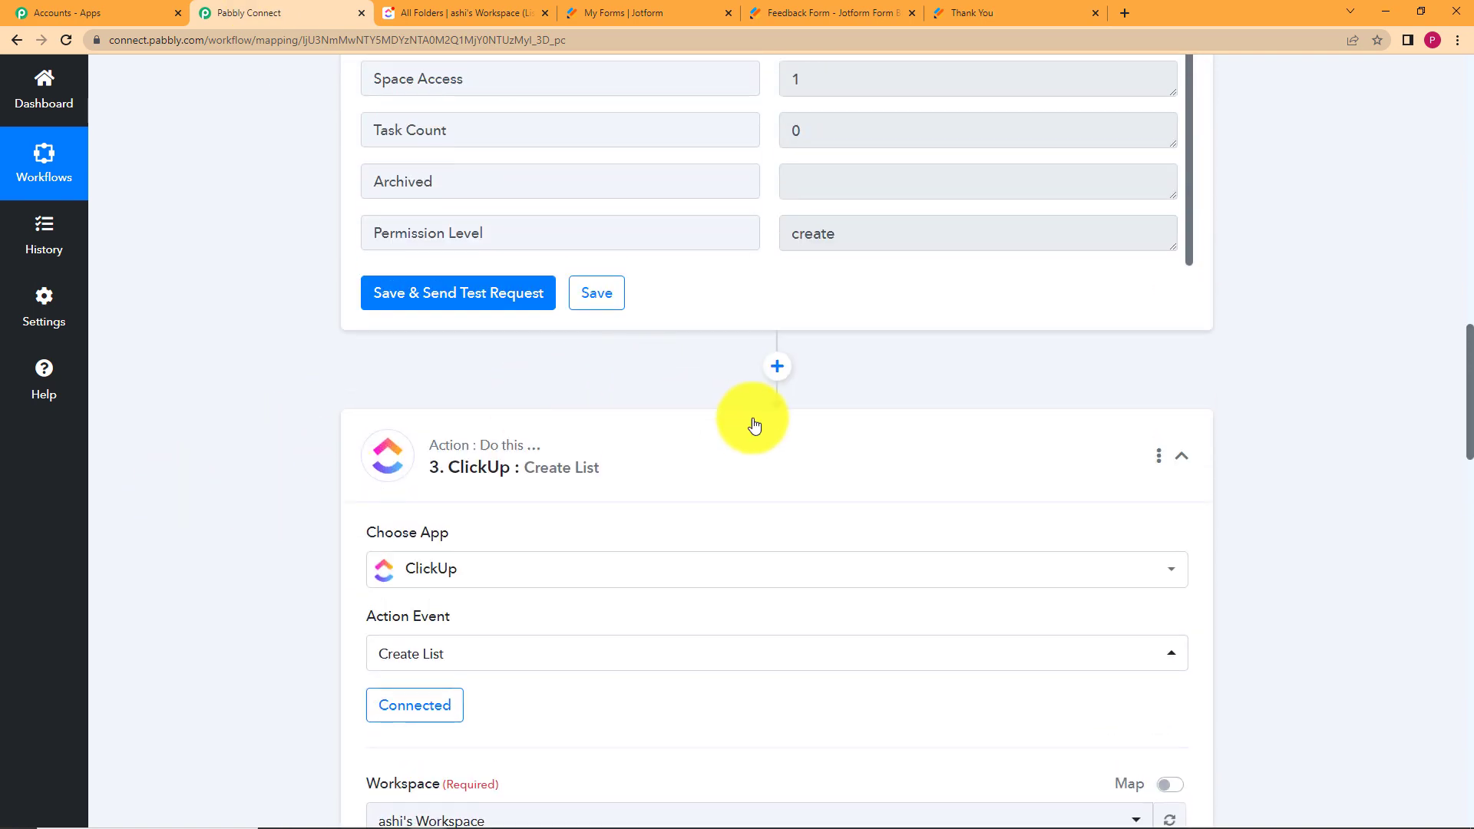
pyautogui.click(755, 424)
pyautogui.click(763, 532)
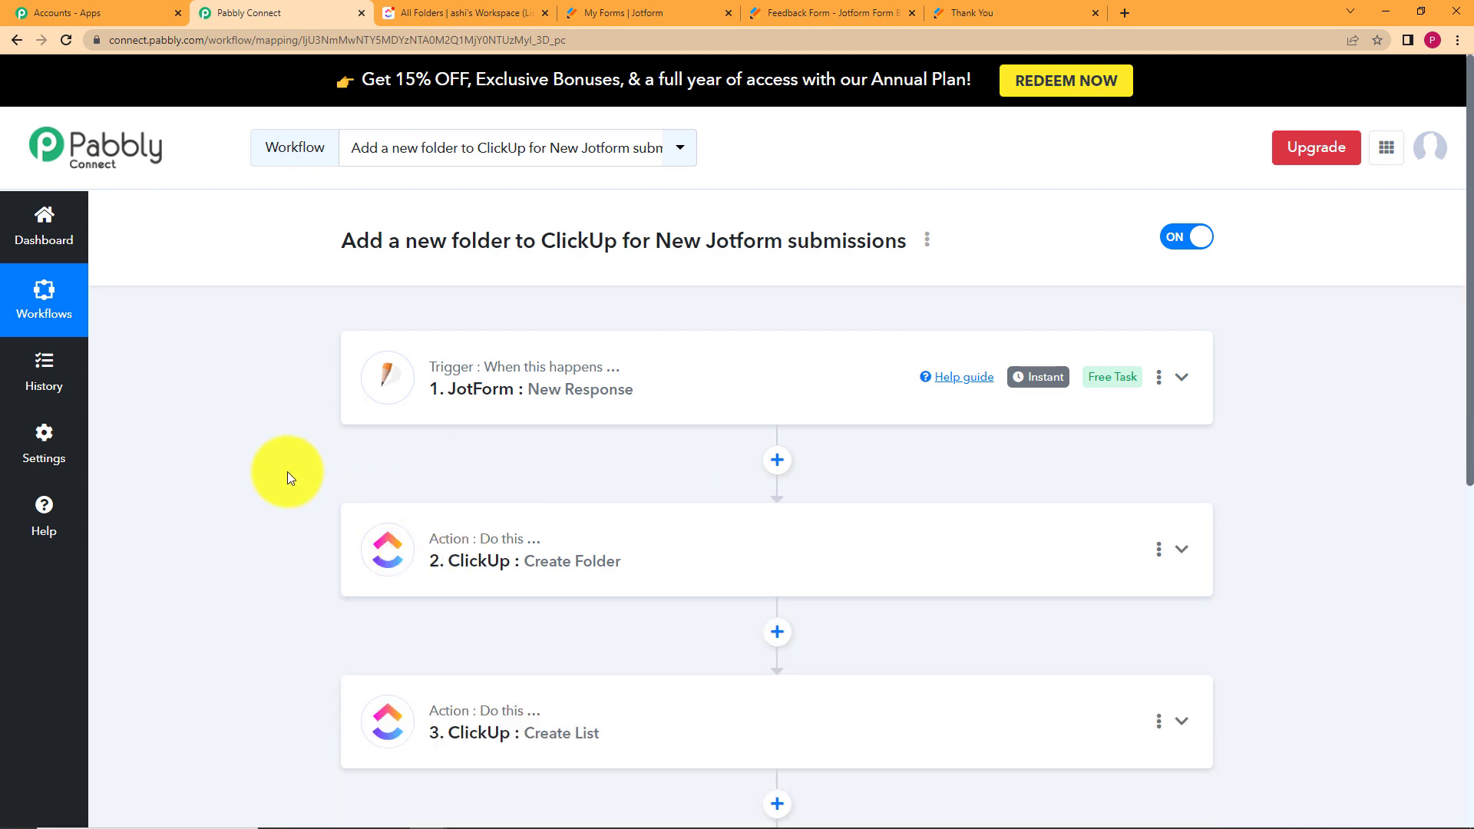
pyautogui.scroll(-2, 287, 472)
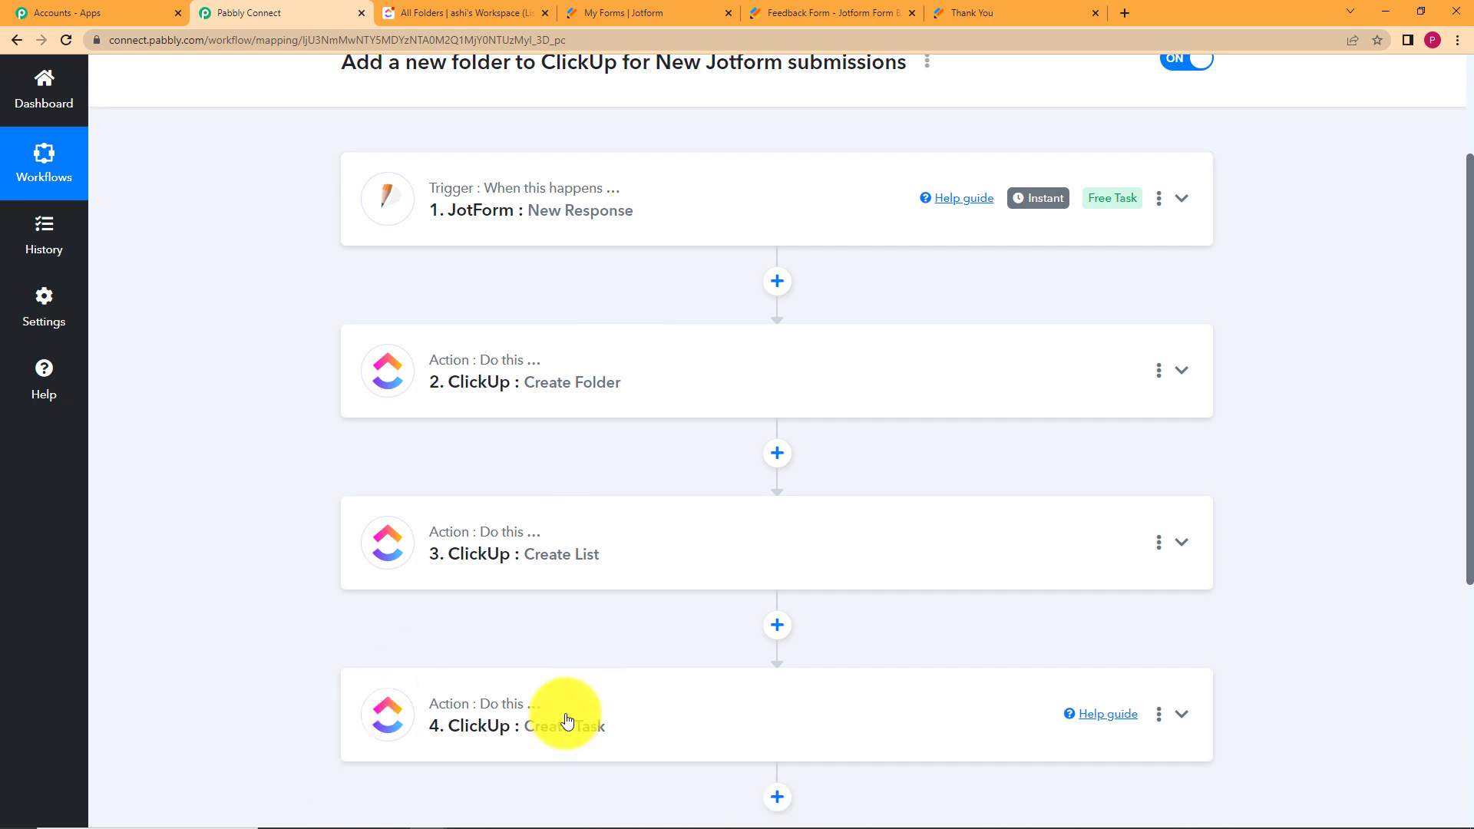
pyautogui.click(461, 13)
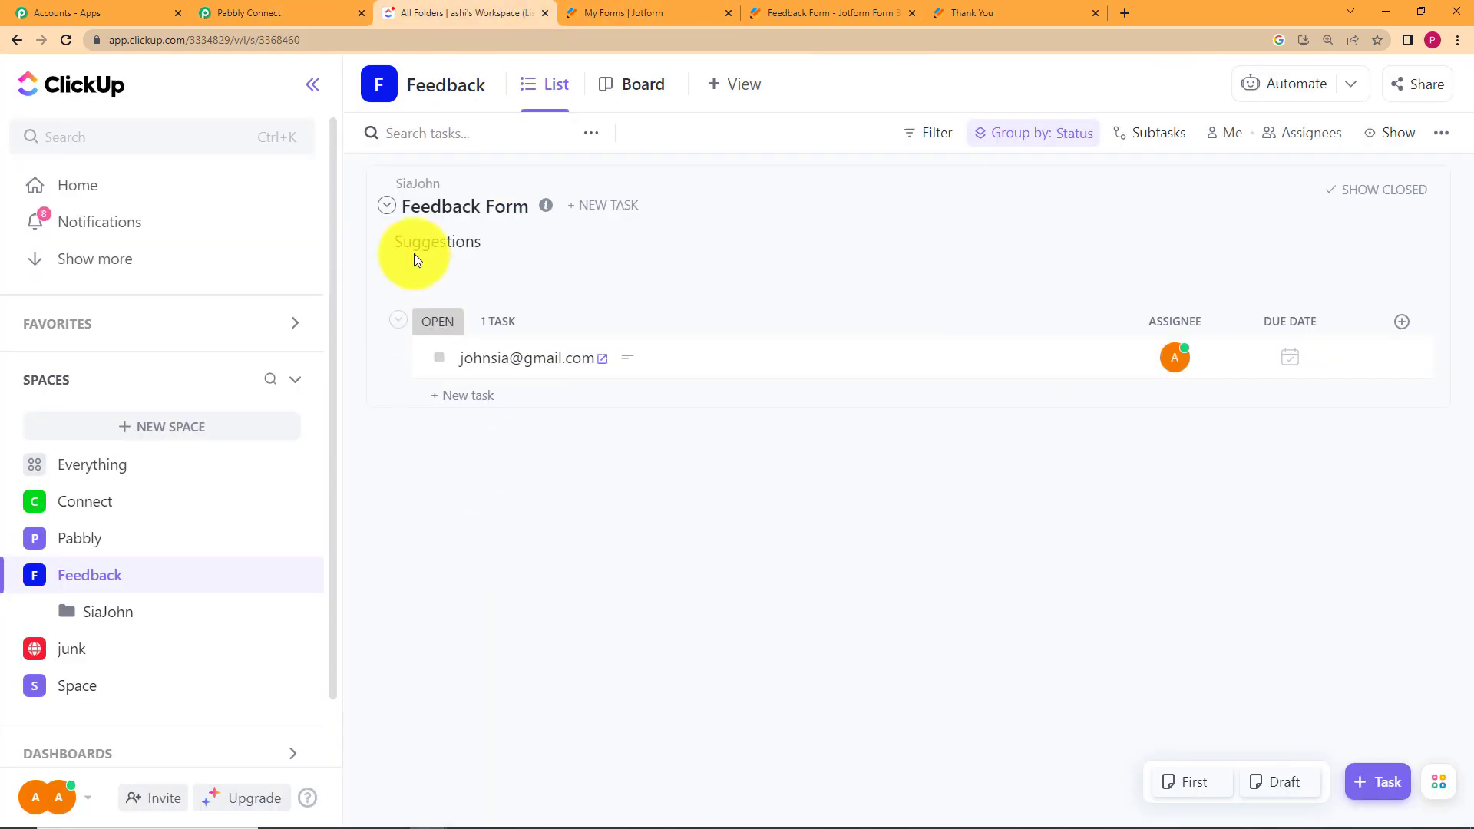